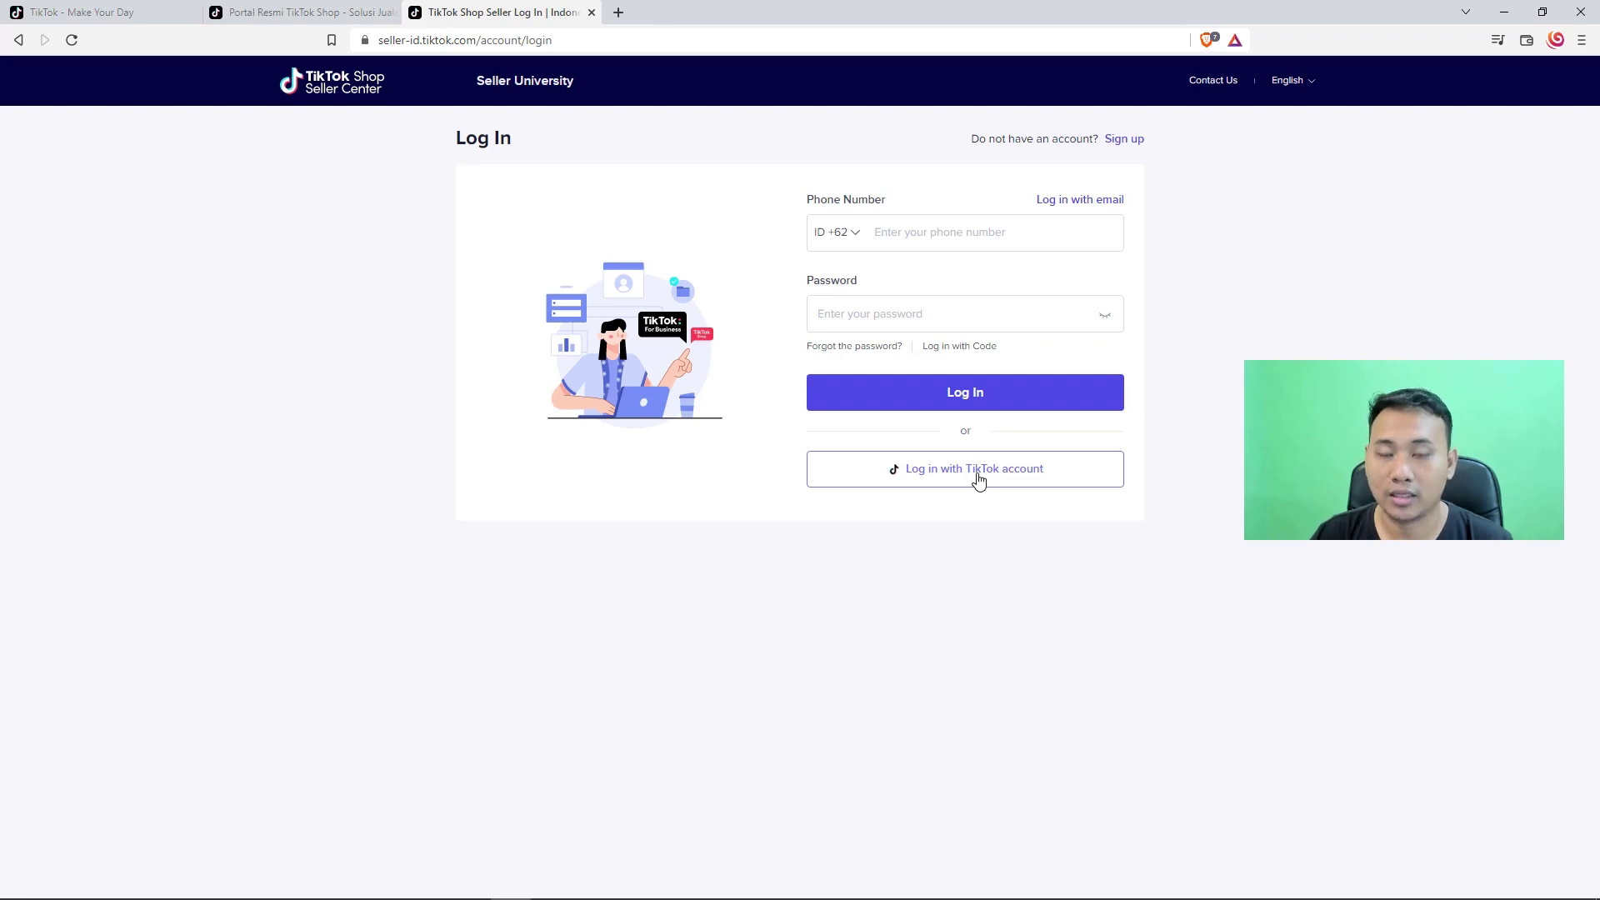
- Log in with the TikTok account, then sign up as a seller and authorize TikTok Shop access
{"action": "left_click", "coordinate": [978, 480]}
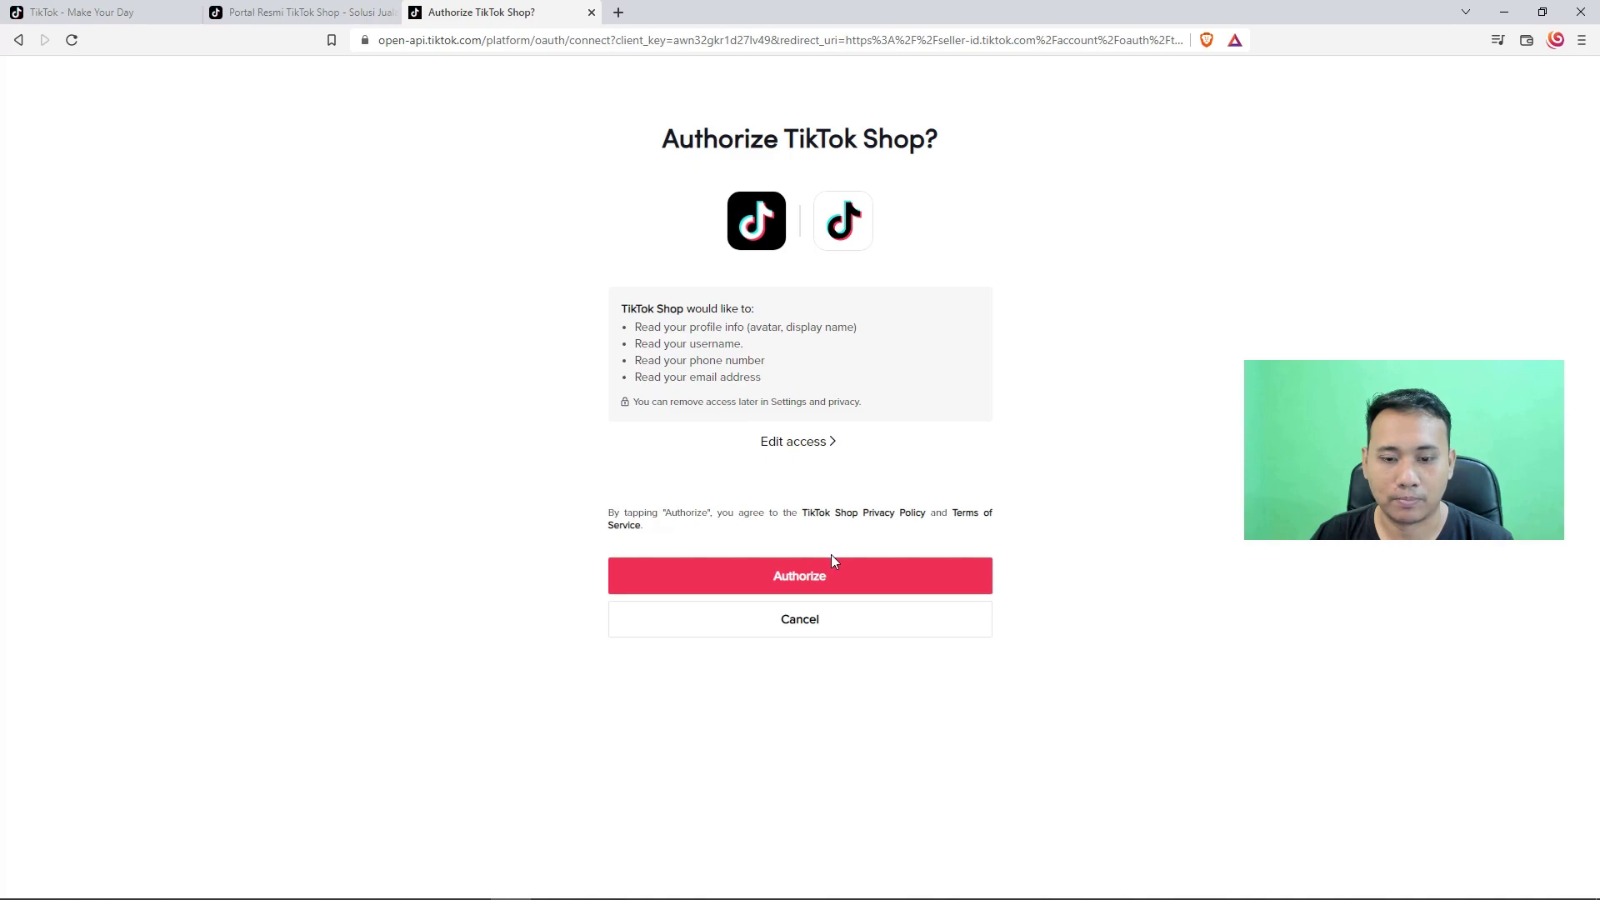
{"action": "left_click", "coordinate": [791, 586]}
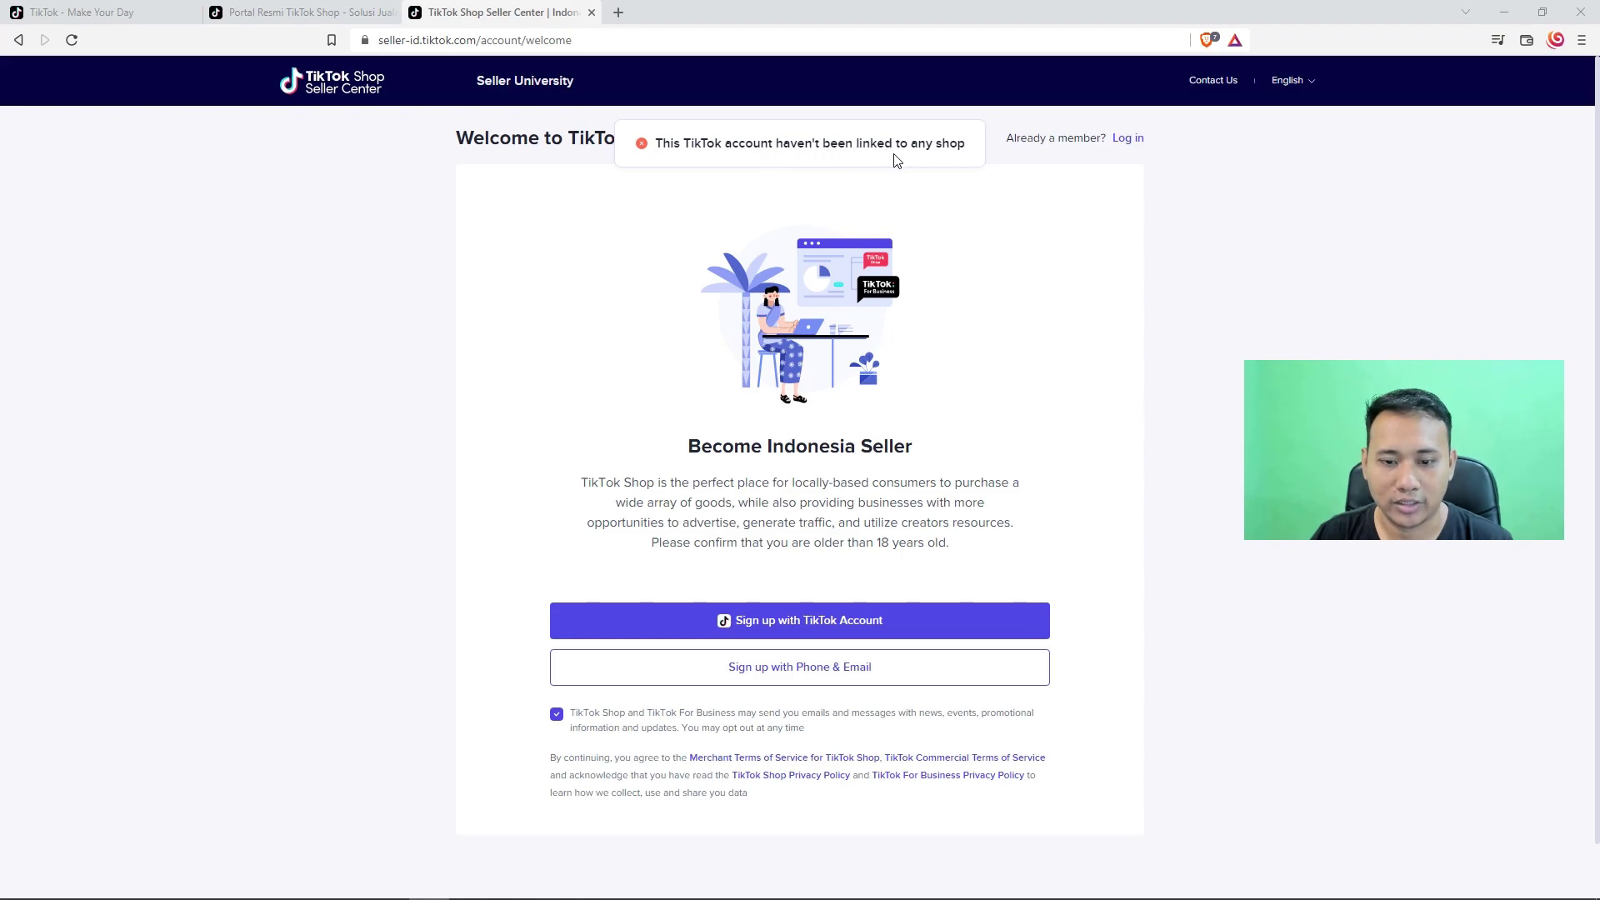
{"action": "left_click", "coordinate": [821, 627]}
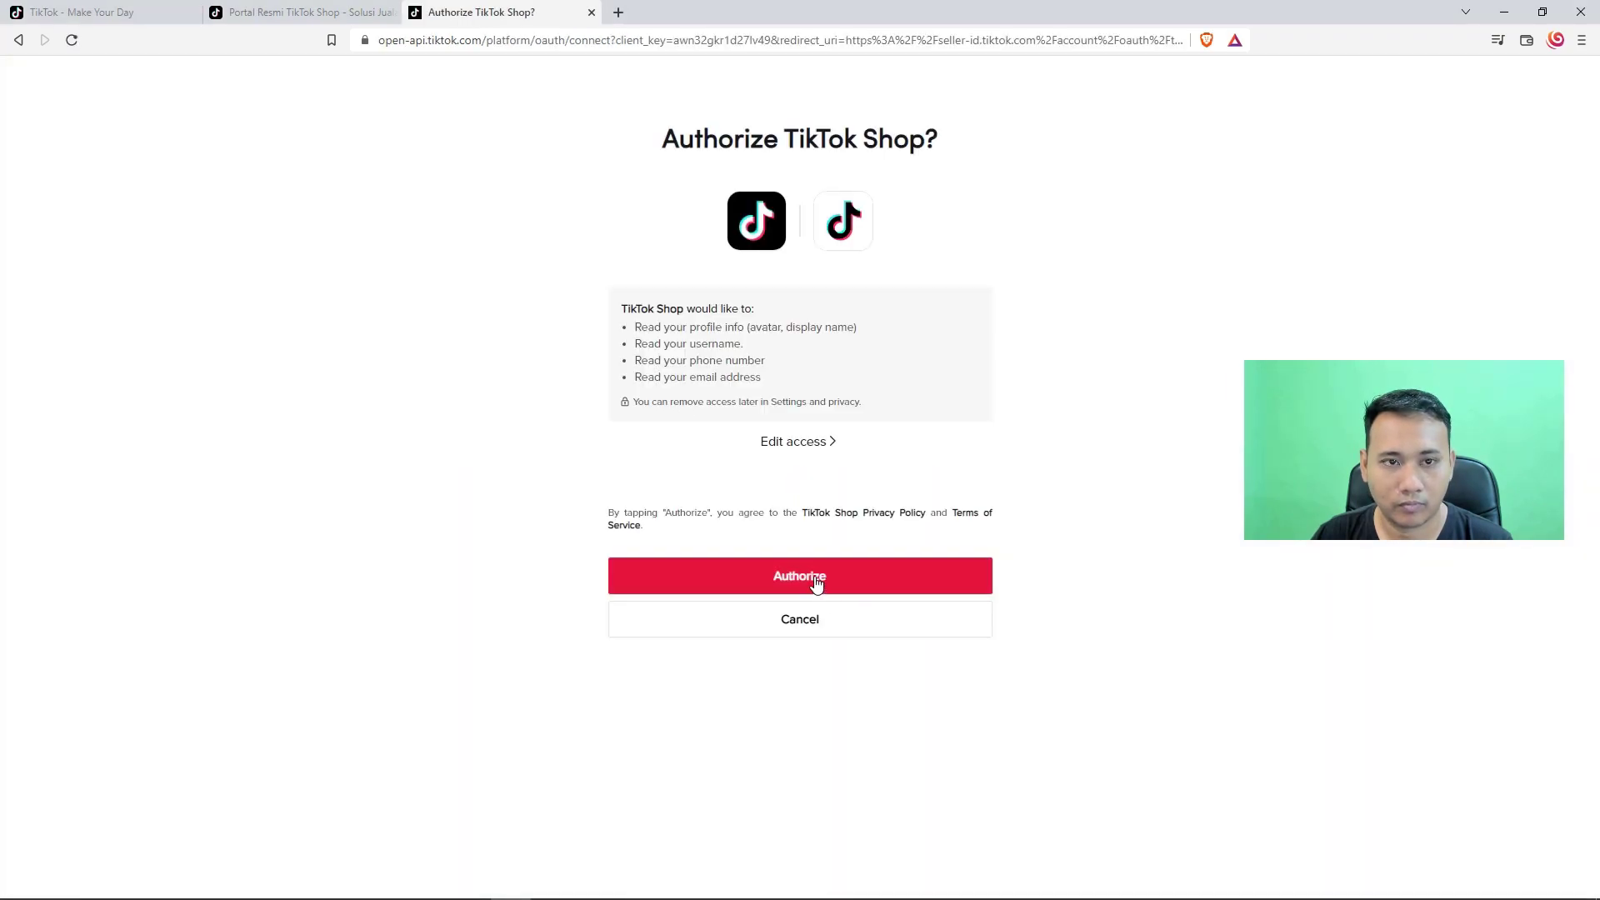
{"action": "left_click", "coordinate": [813, 581]}
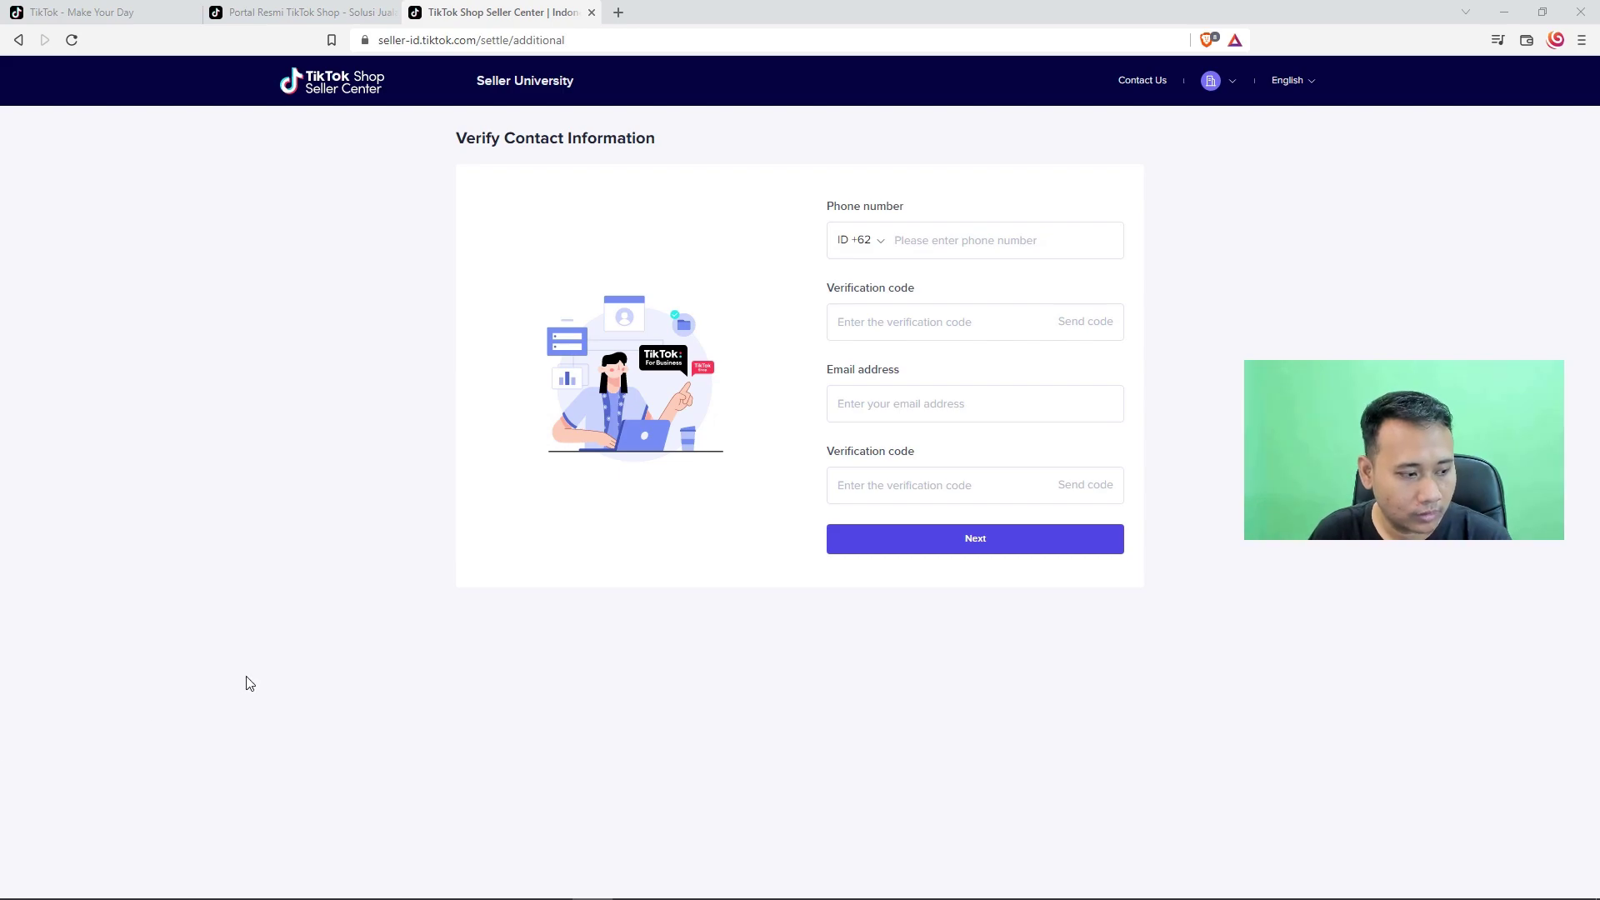
- Enter the shop's phone number and request an SMS verification code
{"action": "left_click", "coordinate": [932, 244]}
{"action": "type", "text": "08"}
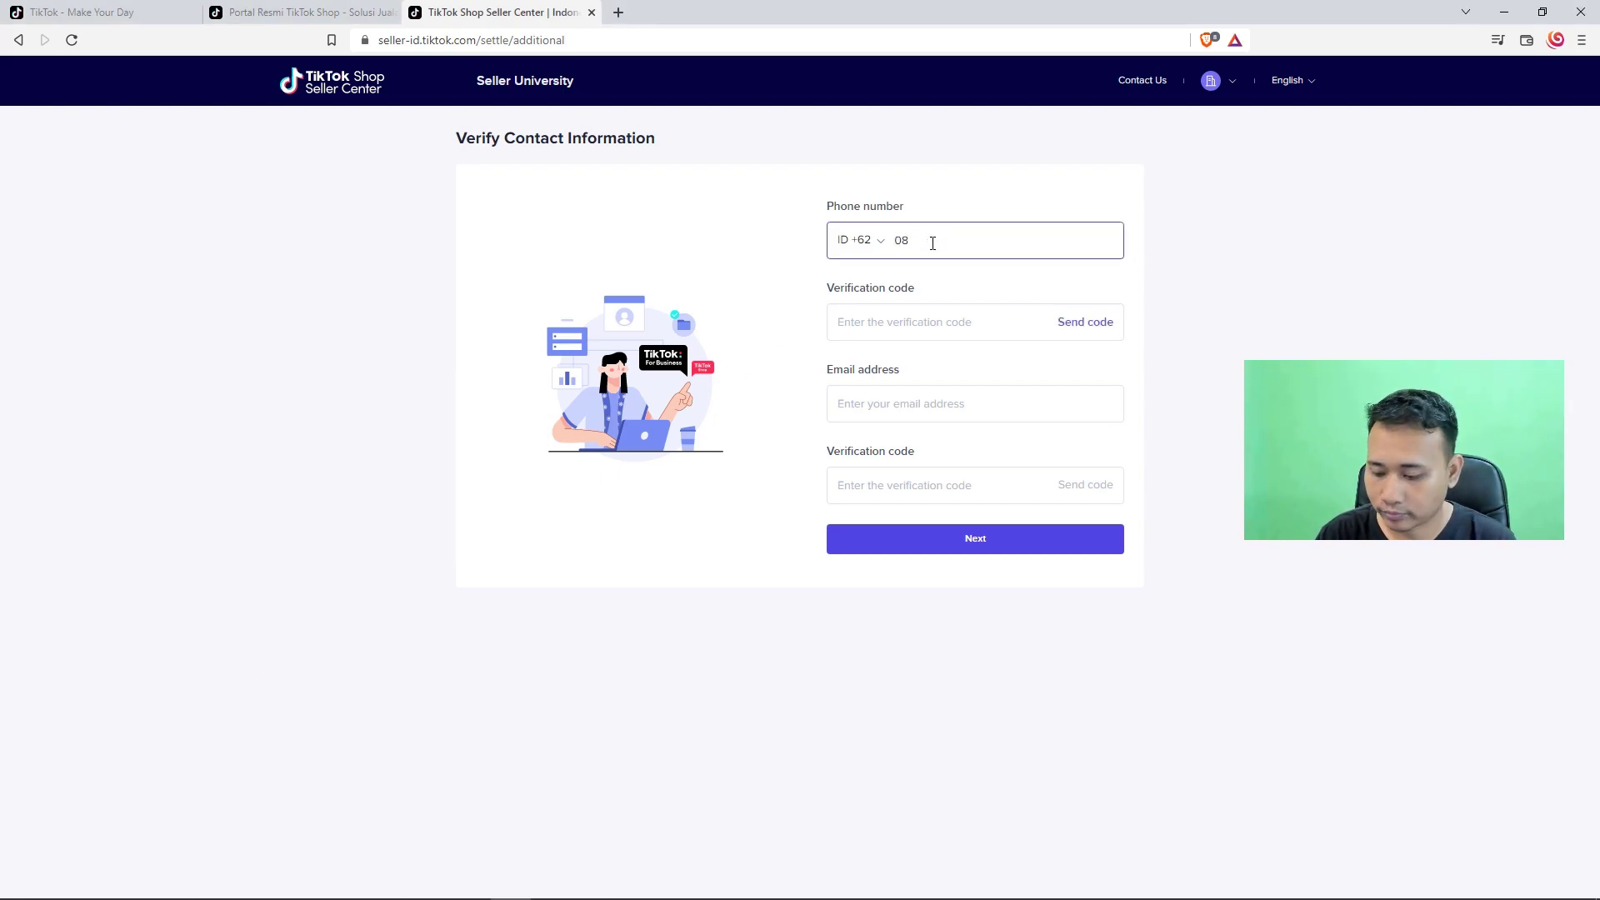
{"action": "key", "text": "BackSpace"}
{"action": "key", "text": "BackSpace"}
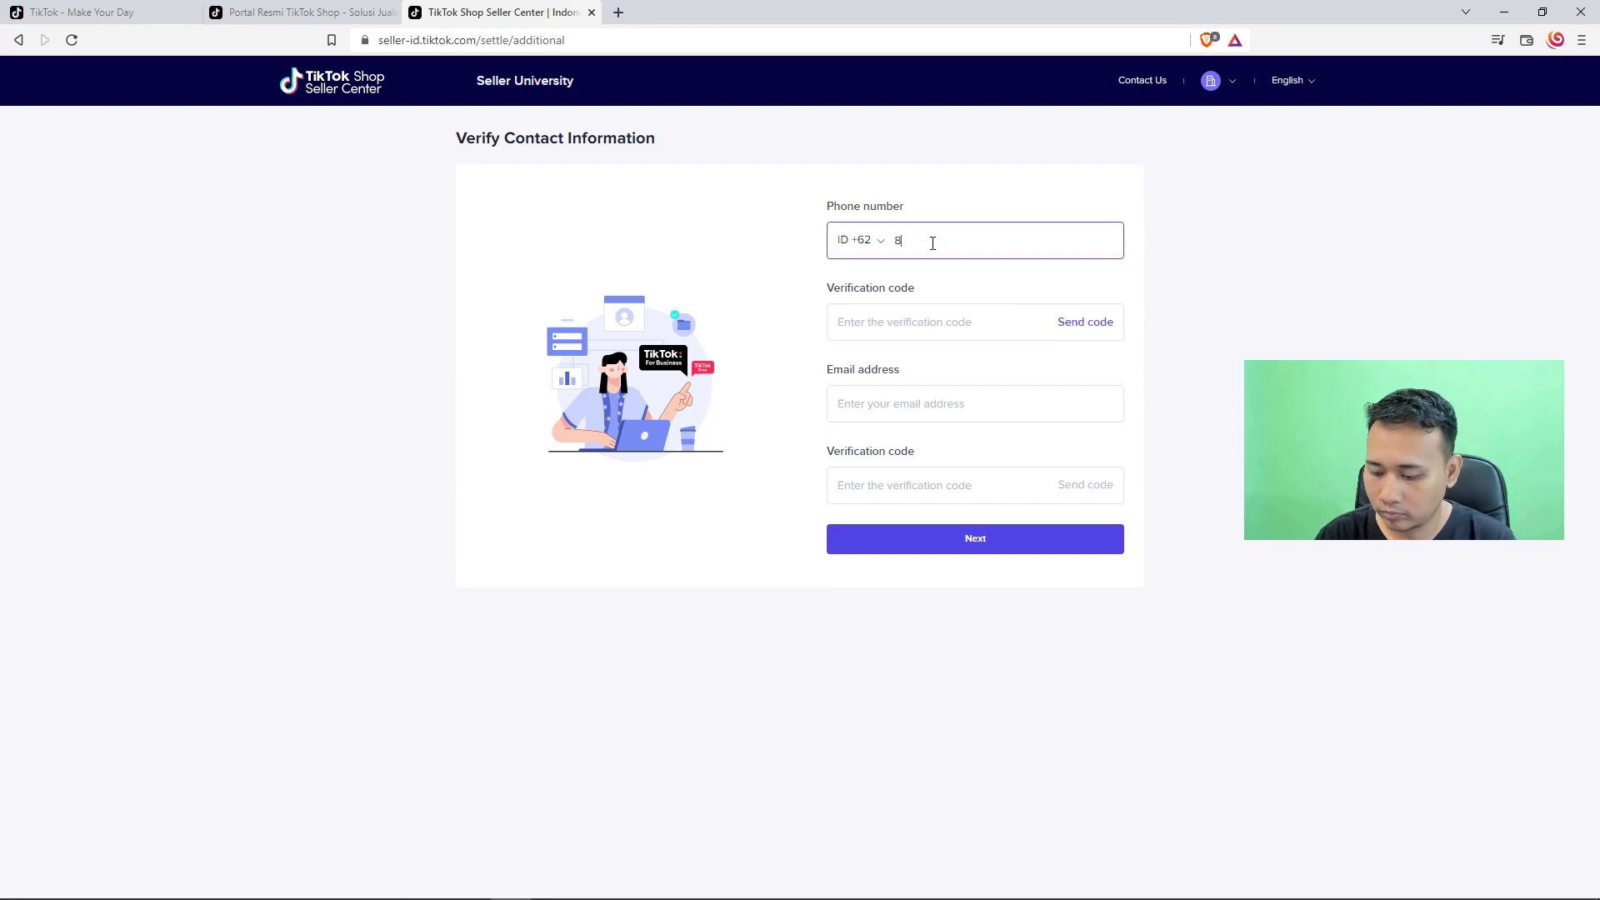
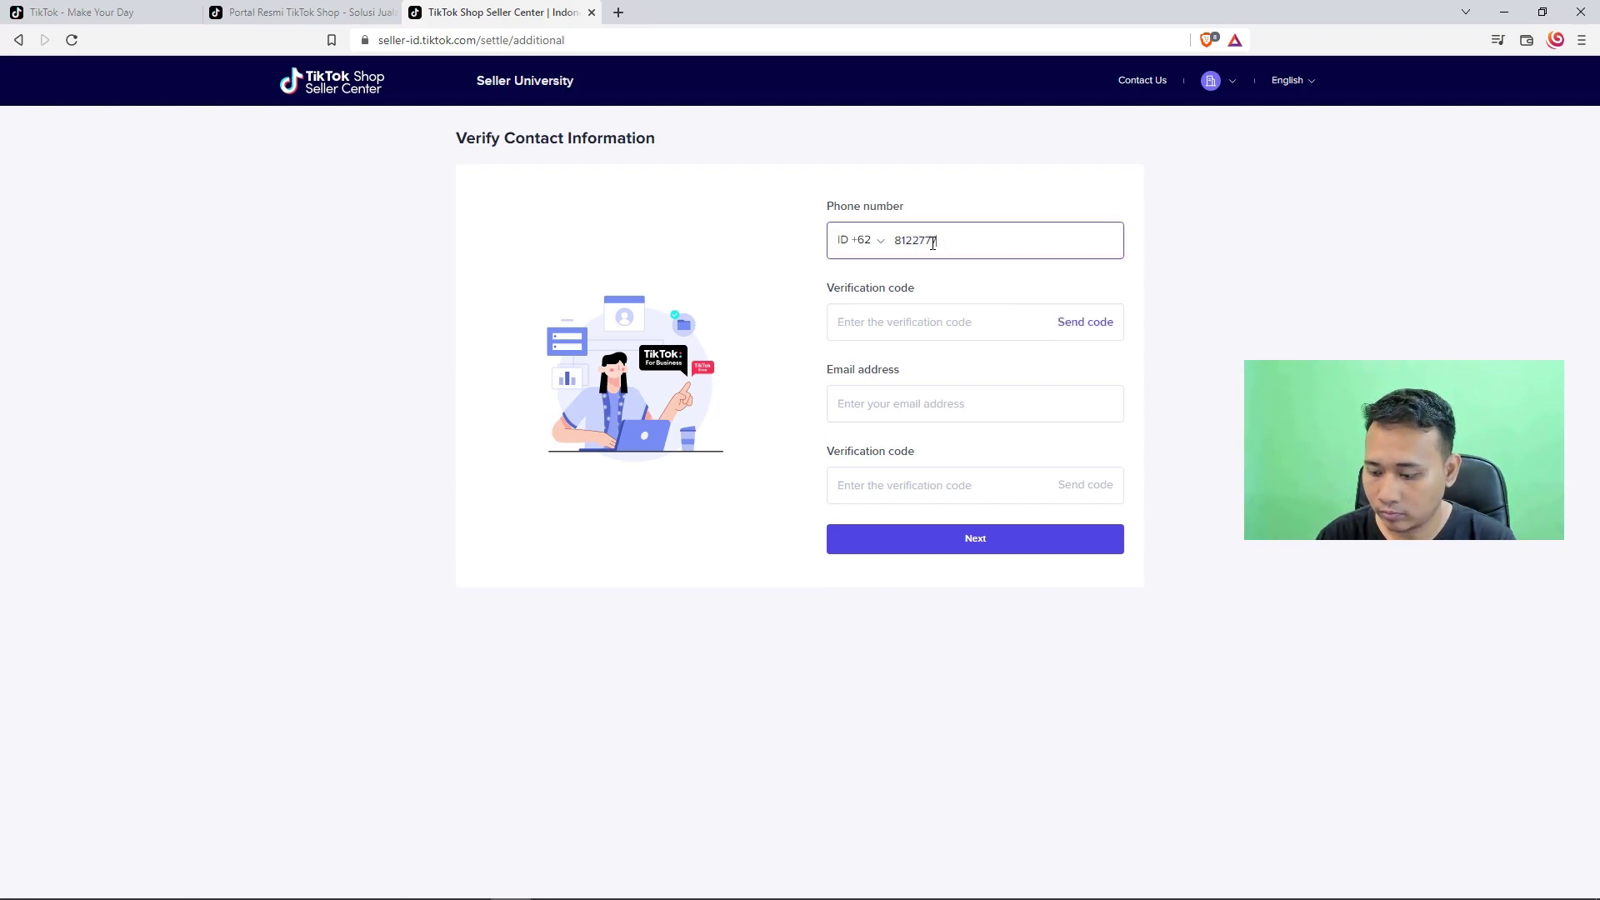
{"action": "left_click", "coordinate": [1083, 322]}
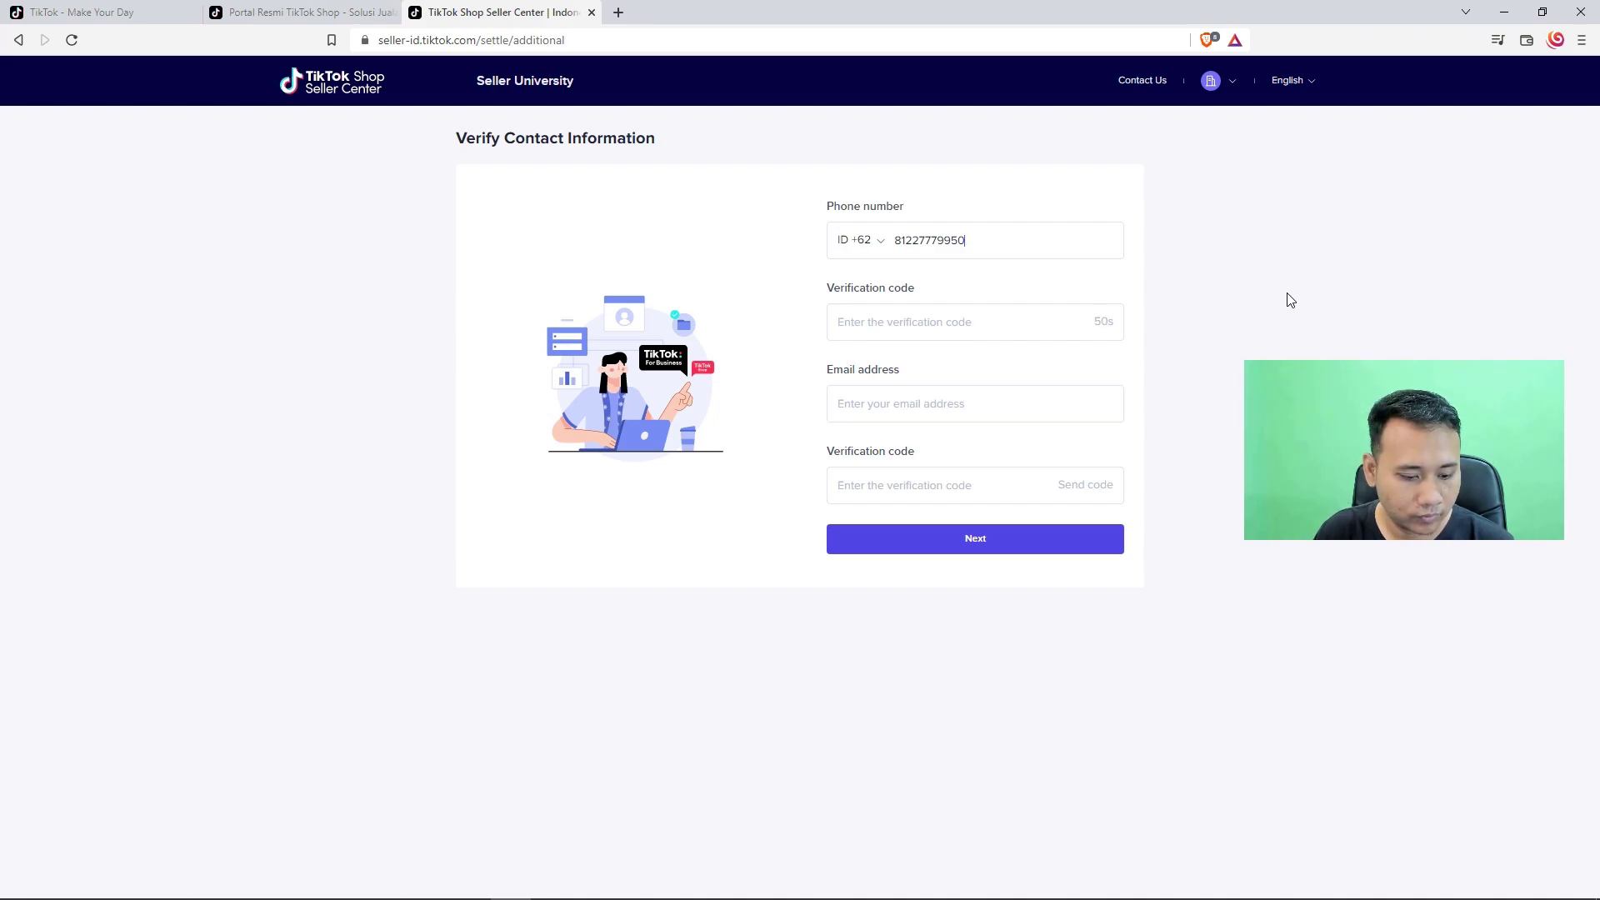
- Type the SMS verification code and begin entering the contact email address
{"action": "left_click", "coordinate": [966, 323]}
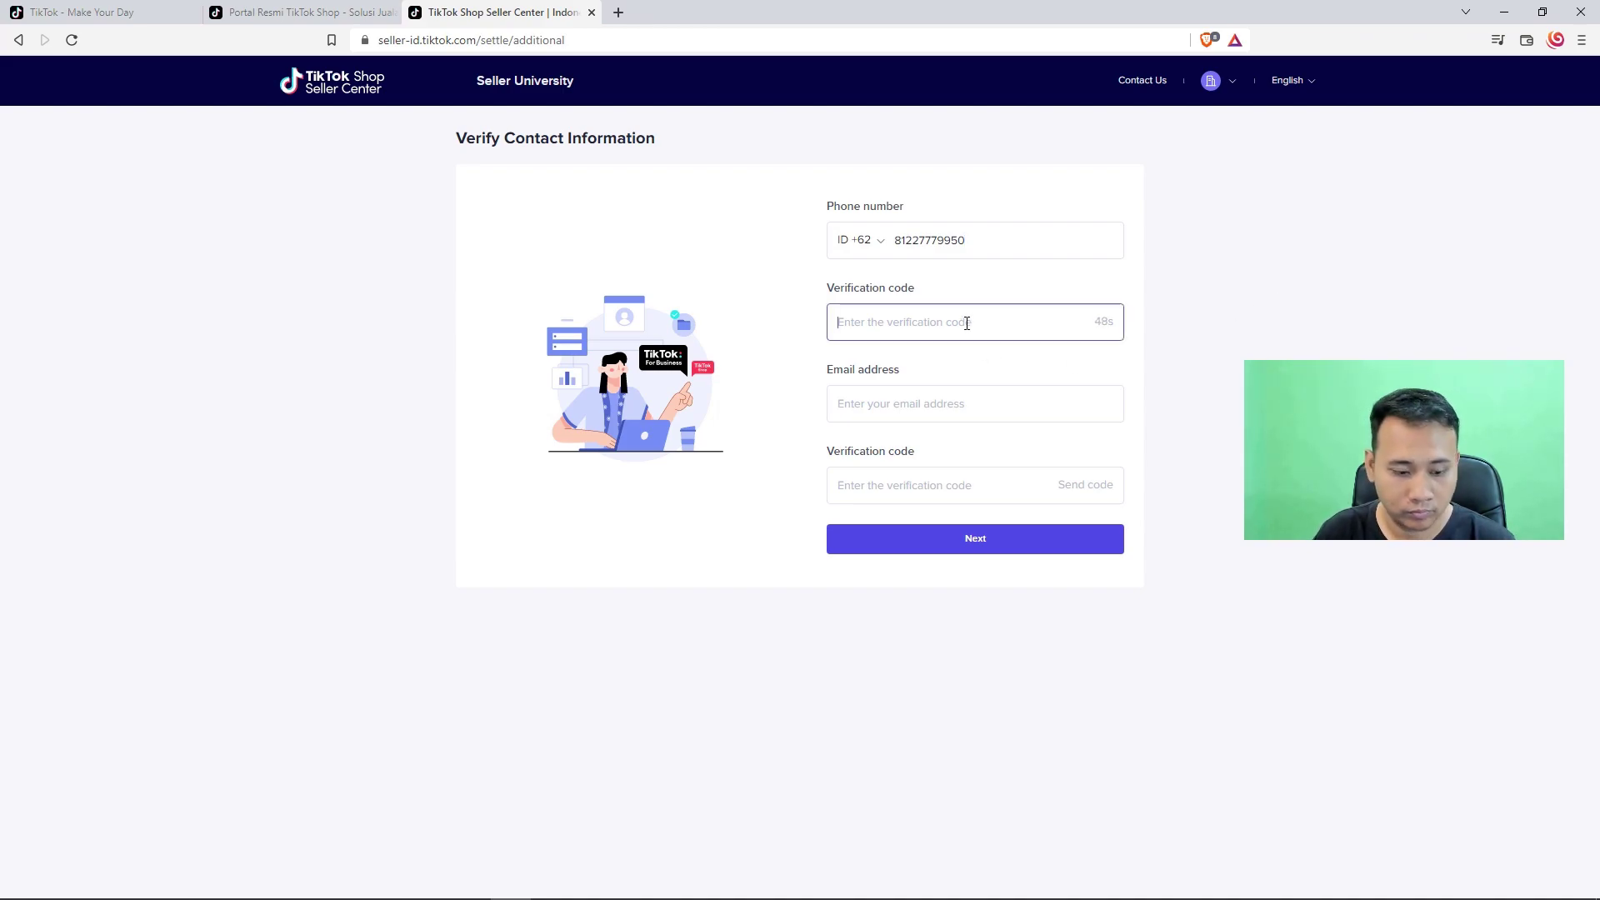
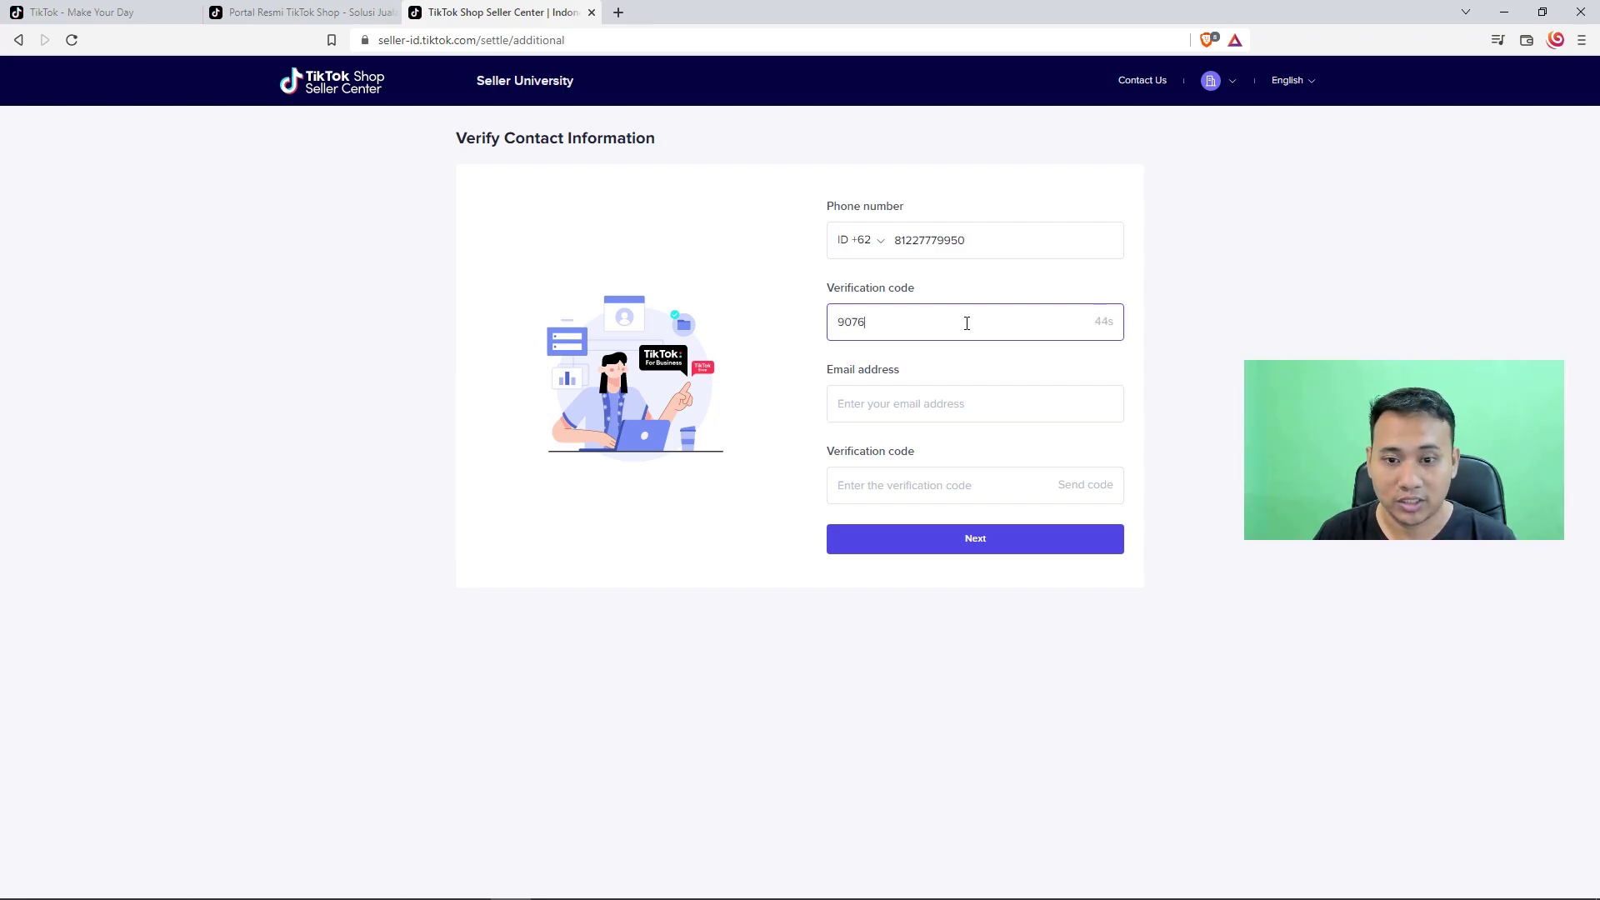
{"action": "left_click", "coordinate": [923, 411]}
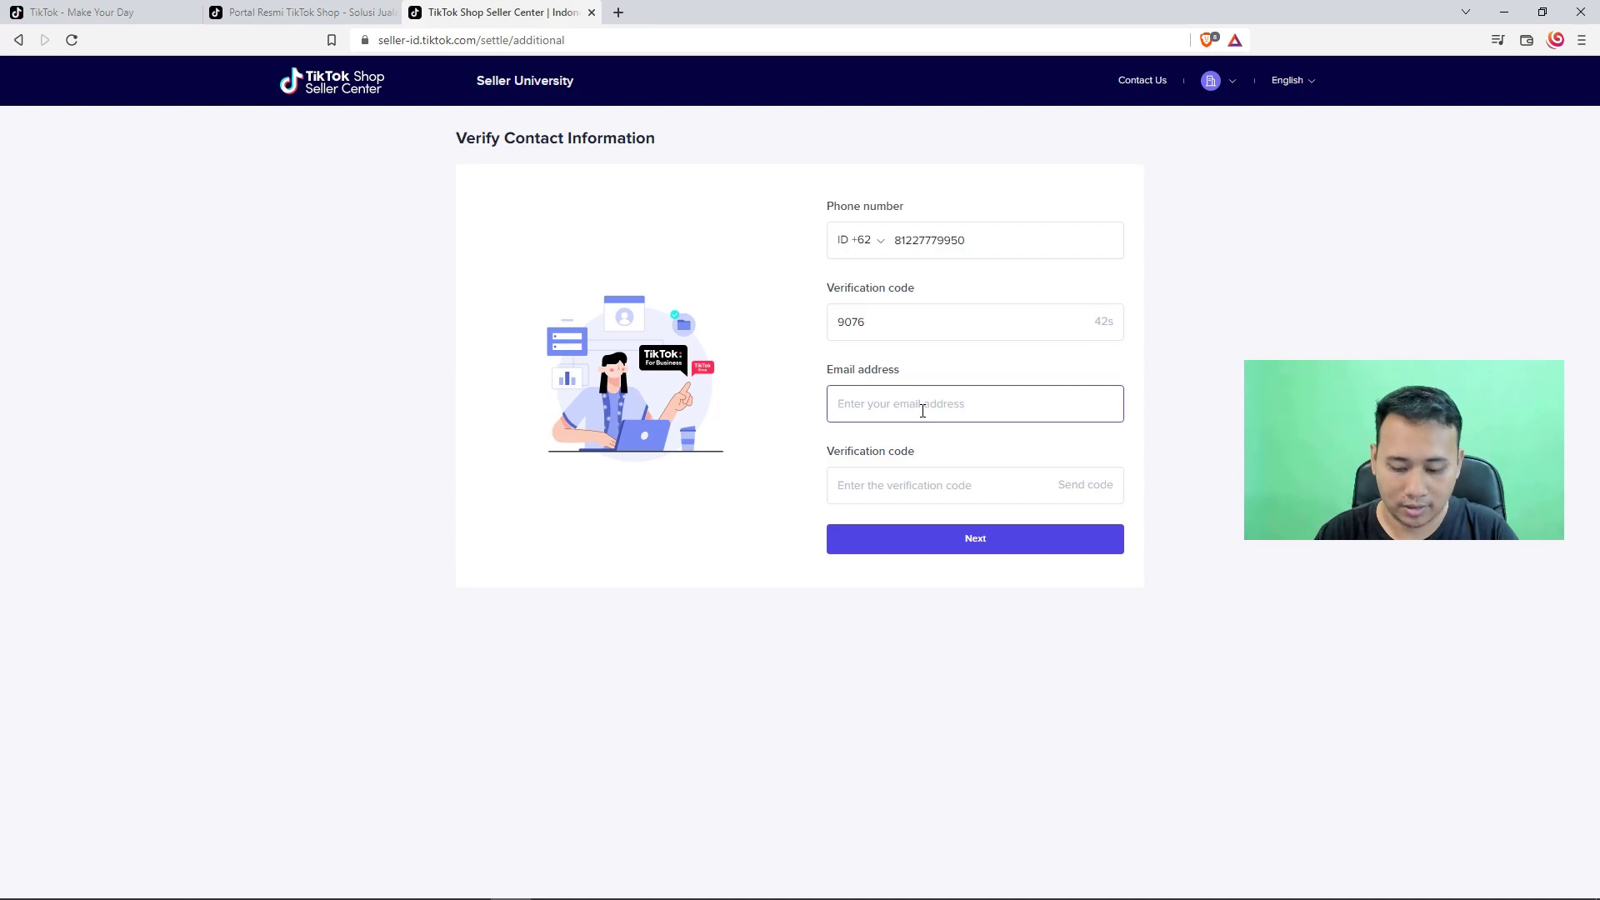
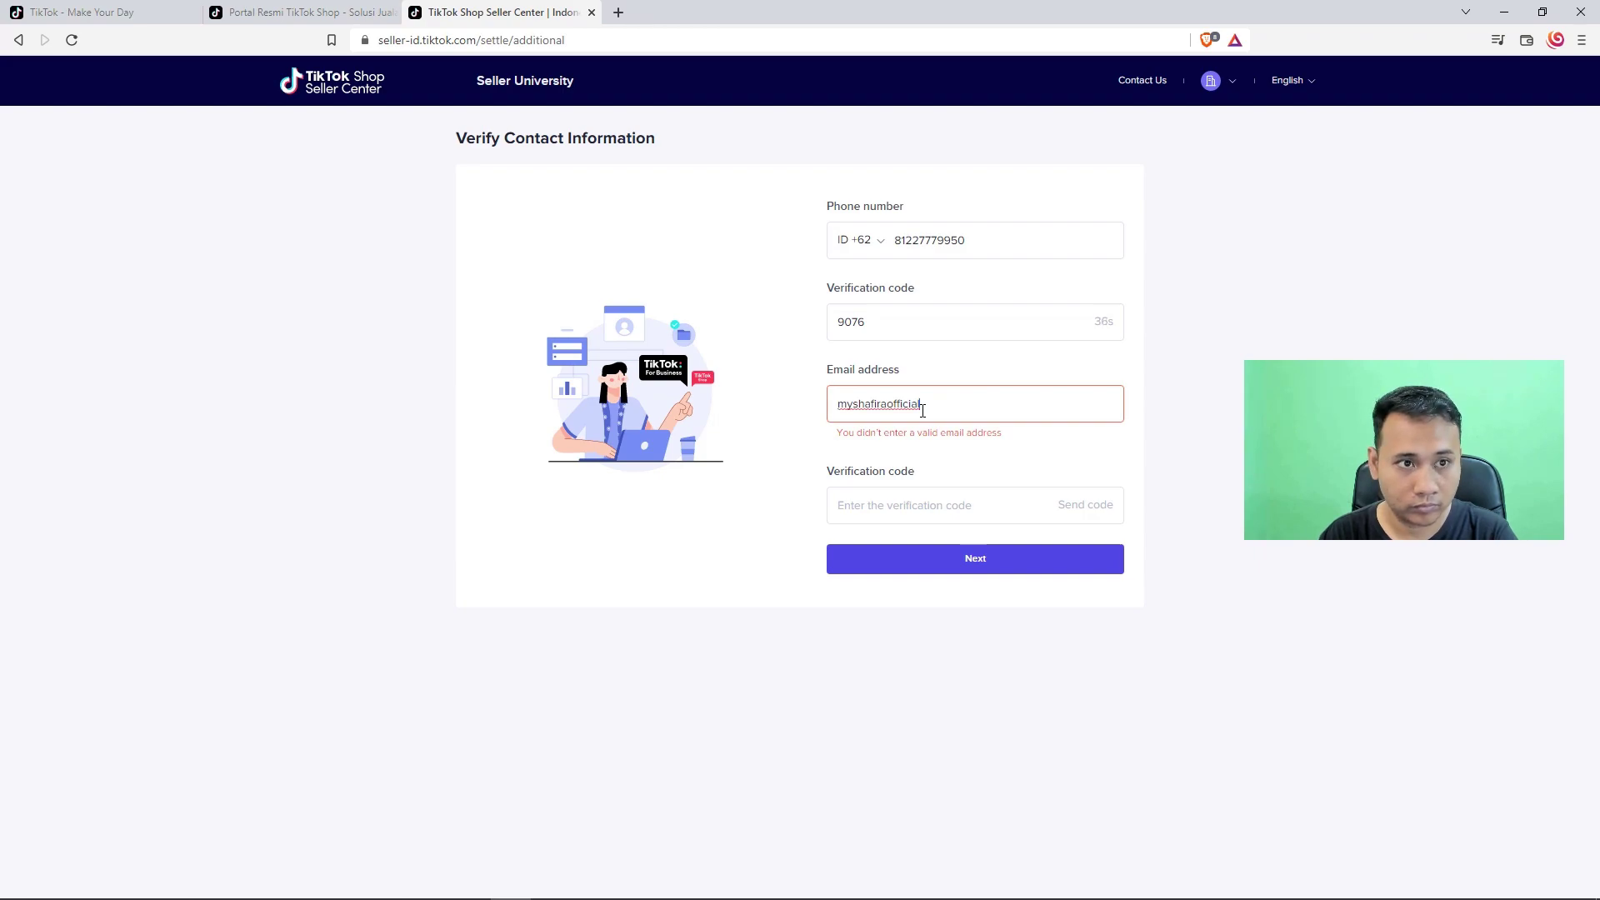
- Open Gmail in a new browser tab
{"action": "left_click", "coordinate": [618, 12]}
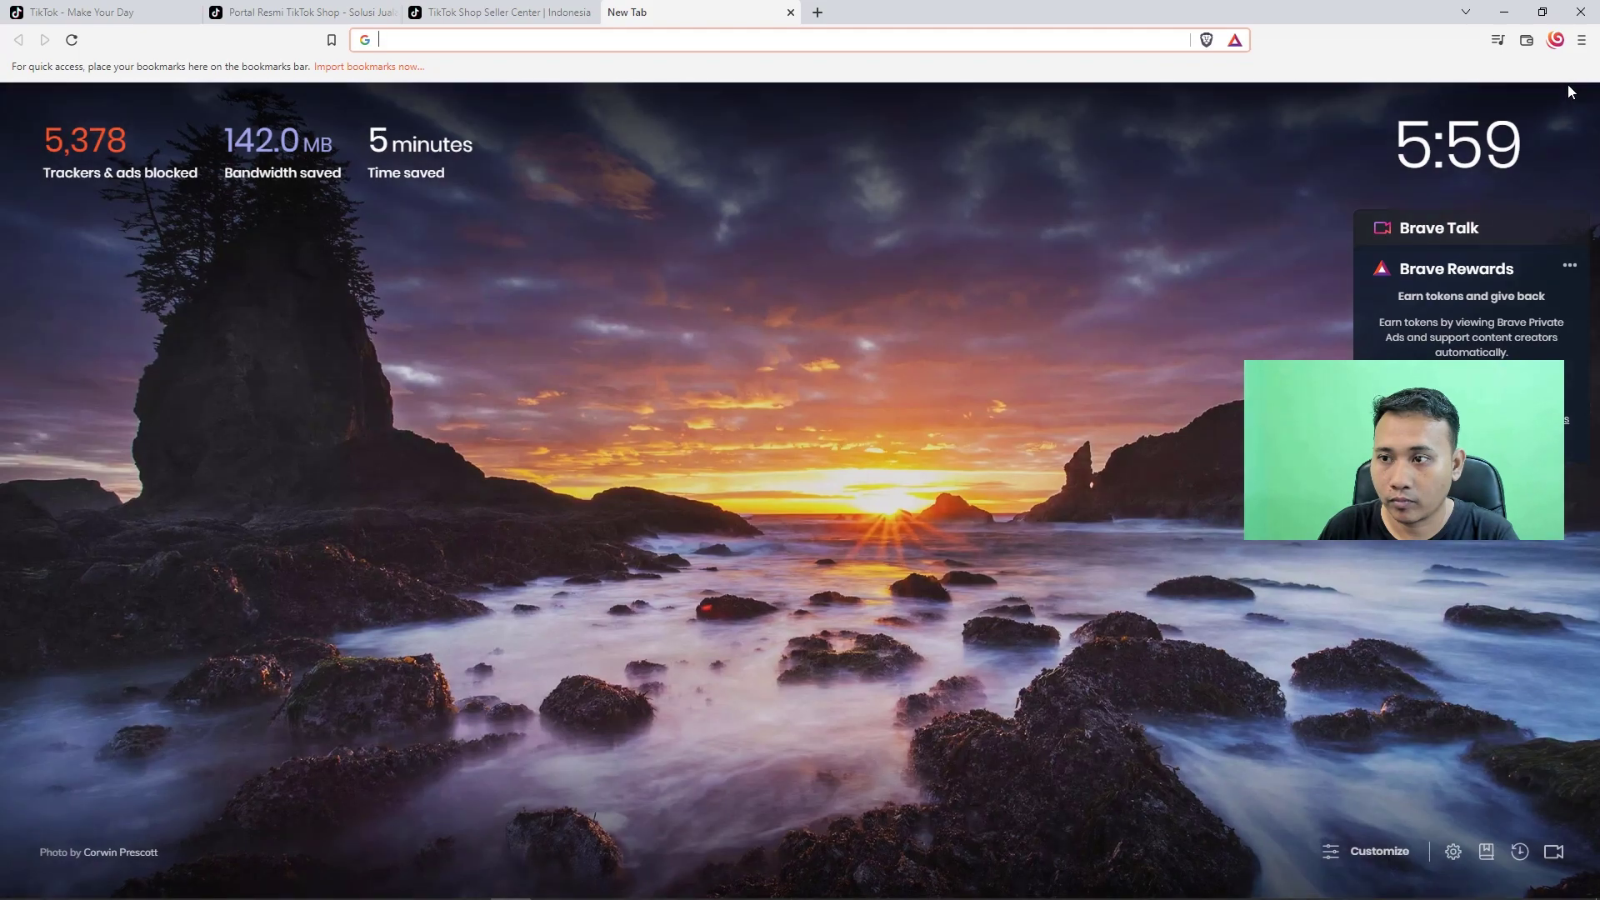
{"action": "type", "text": "gm"}
{"action": "key", "text": "Return"}
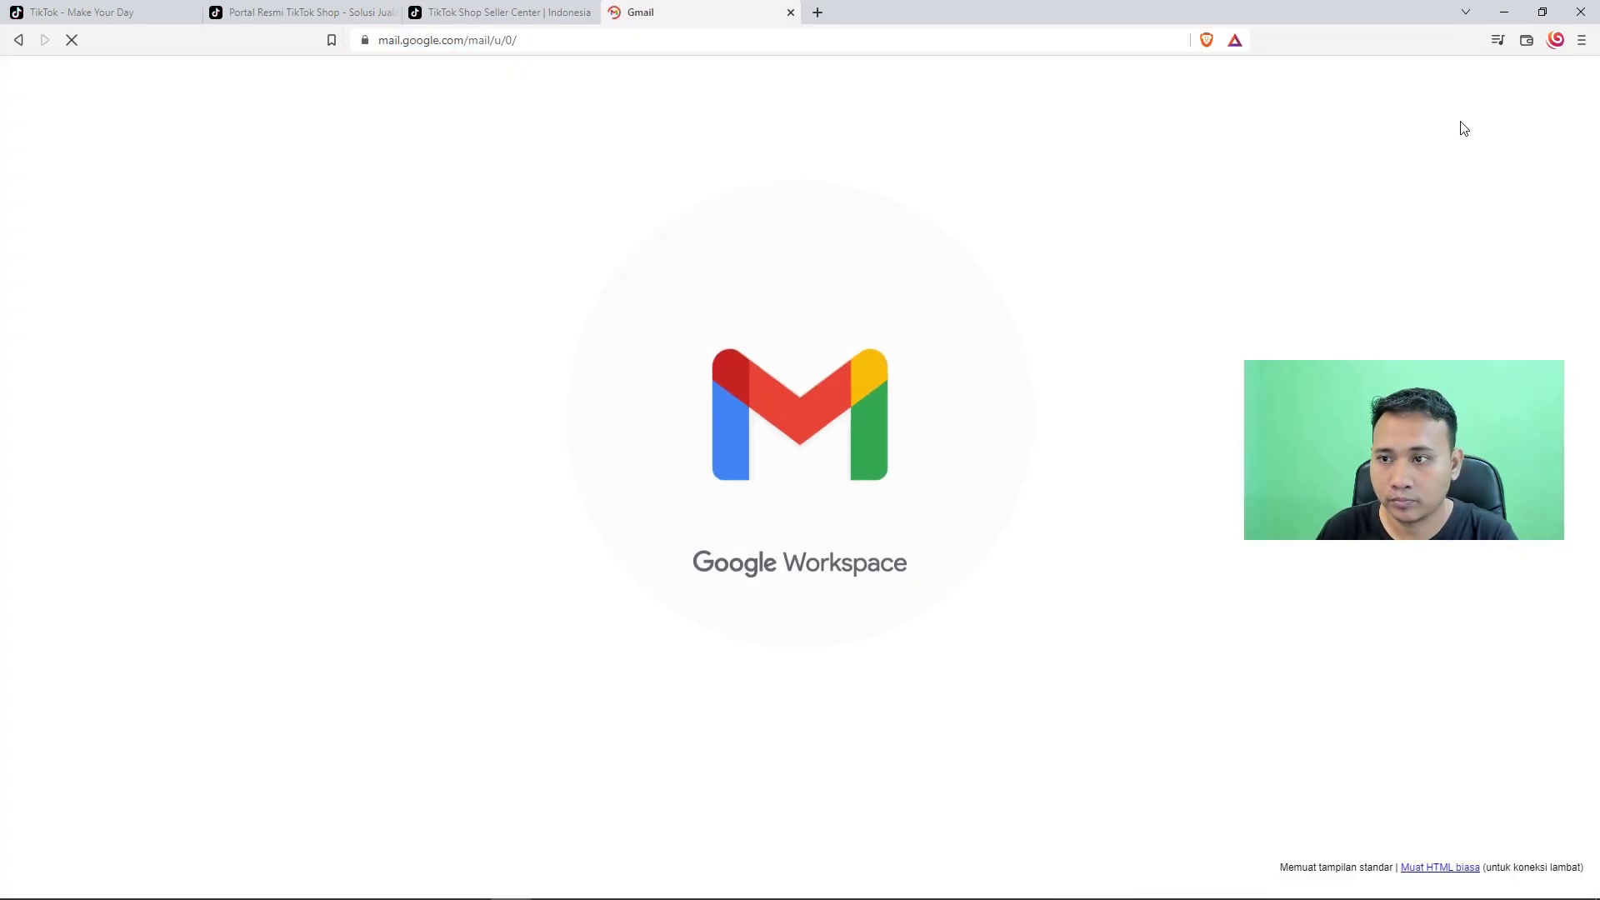
{"action": "left_click", "coordinate": [1572, 82]}
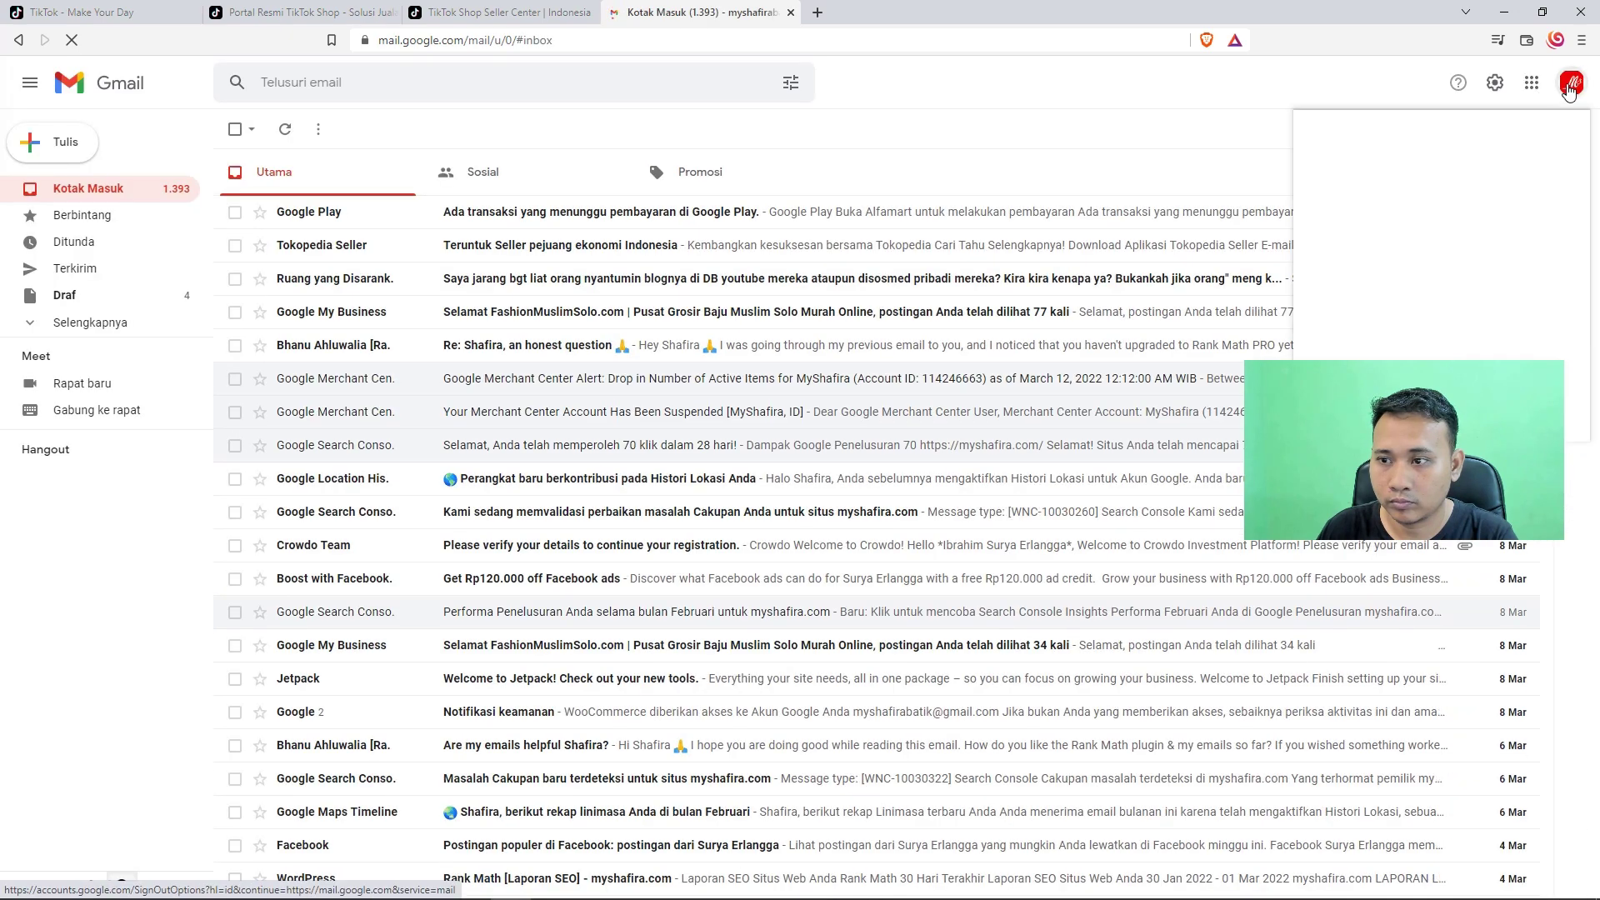
{"action": "left_click", "coordinate": [525, 12]}
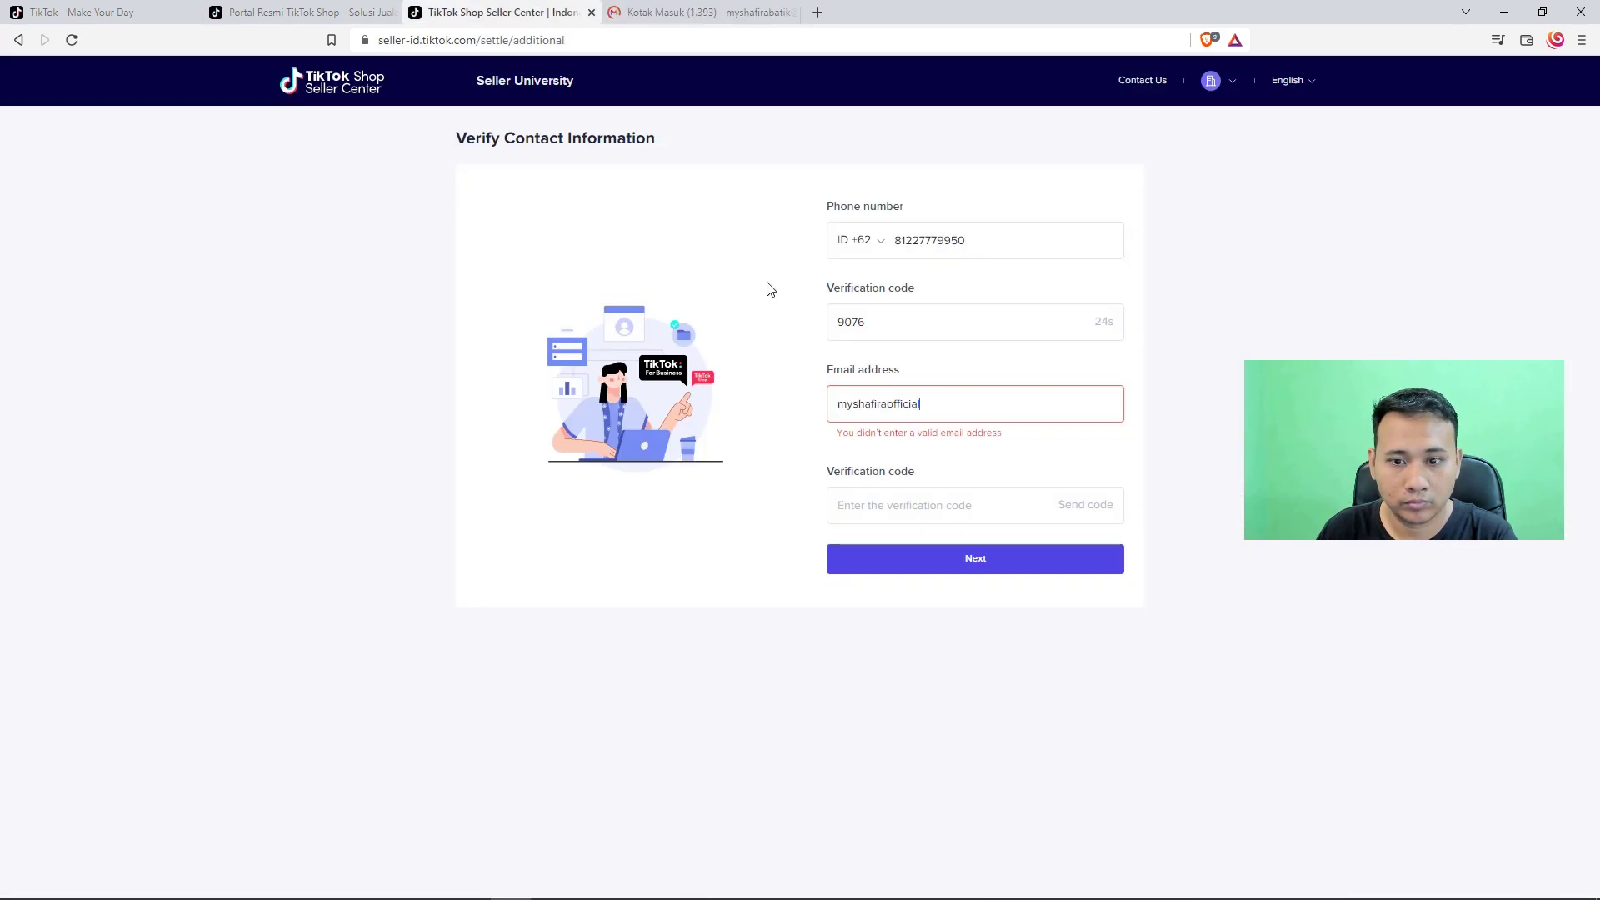
{"action": "type", "text": "@gmail.com"}
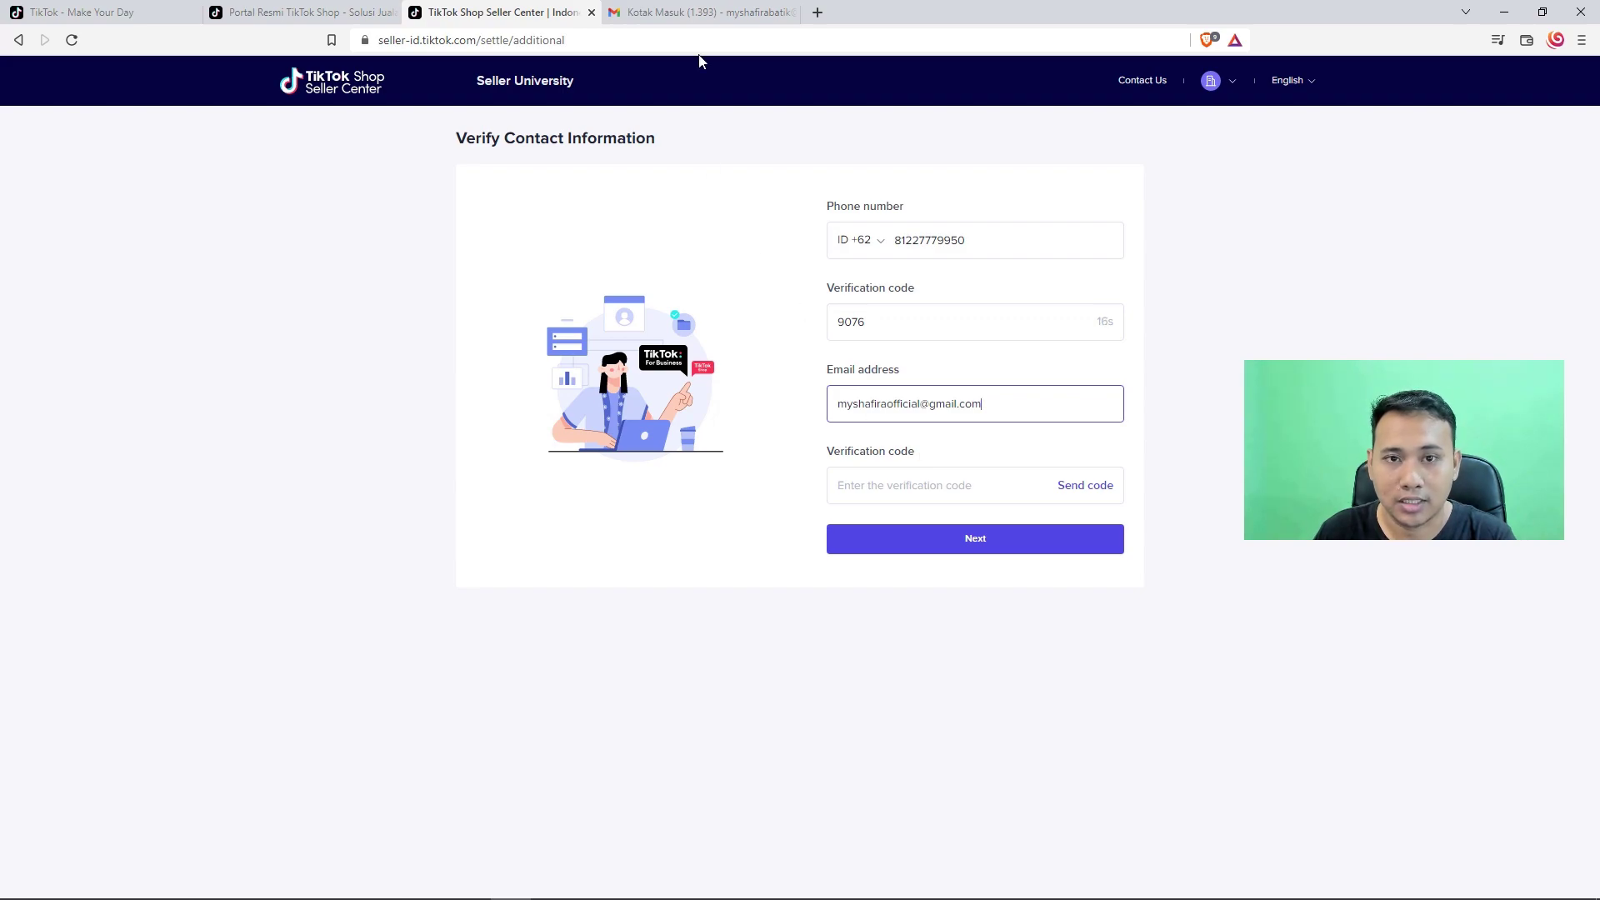
{"action": "left_click", "coordinate": [700, 11]}
{"action": "left_click", "coordinate": [1572, 83]}
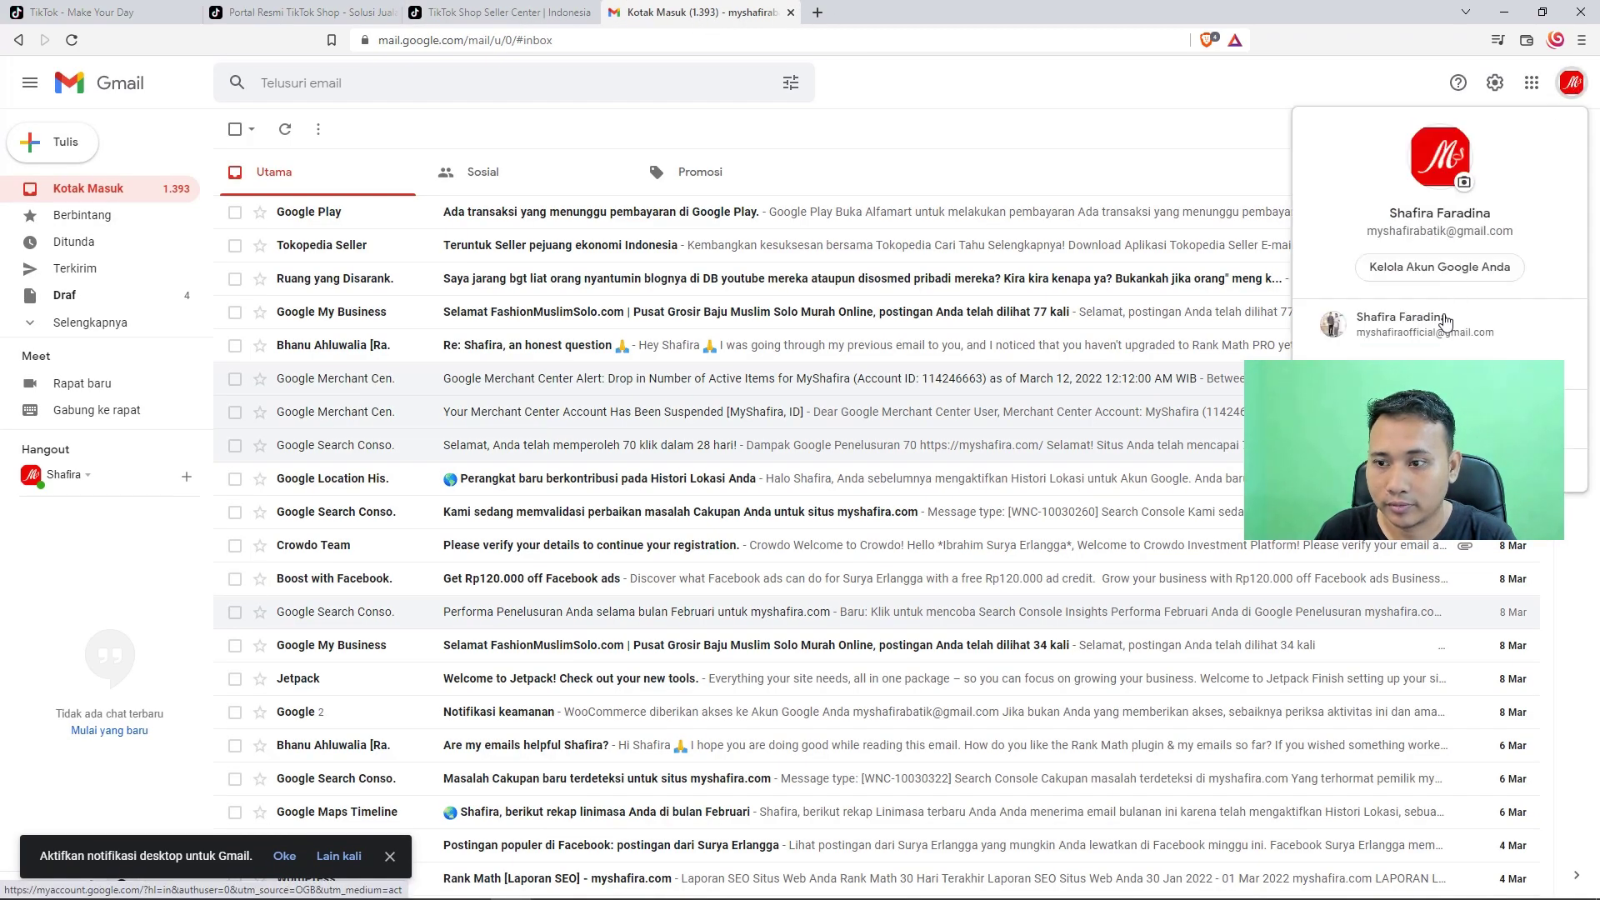
{"action": "left_click", "coordinate": [1400, 321]}
{"action": "left_click", "coordinate": [536, 8]}
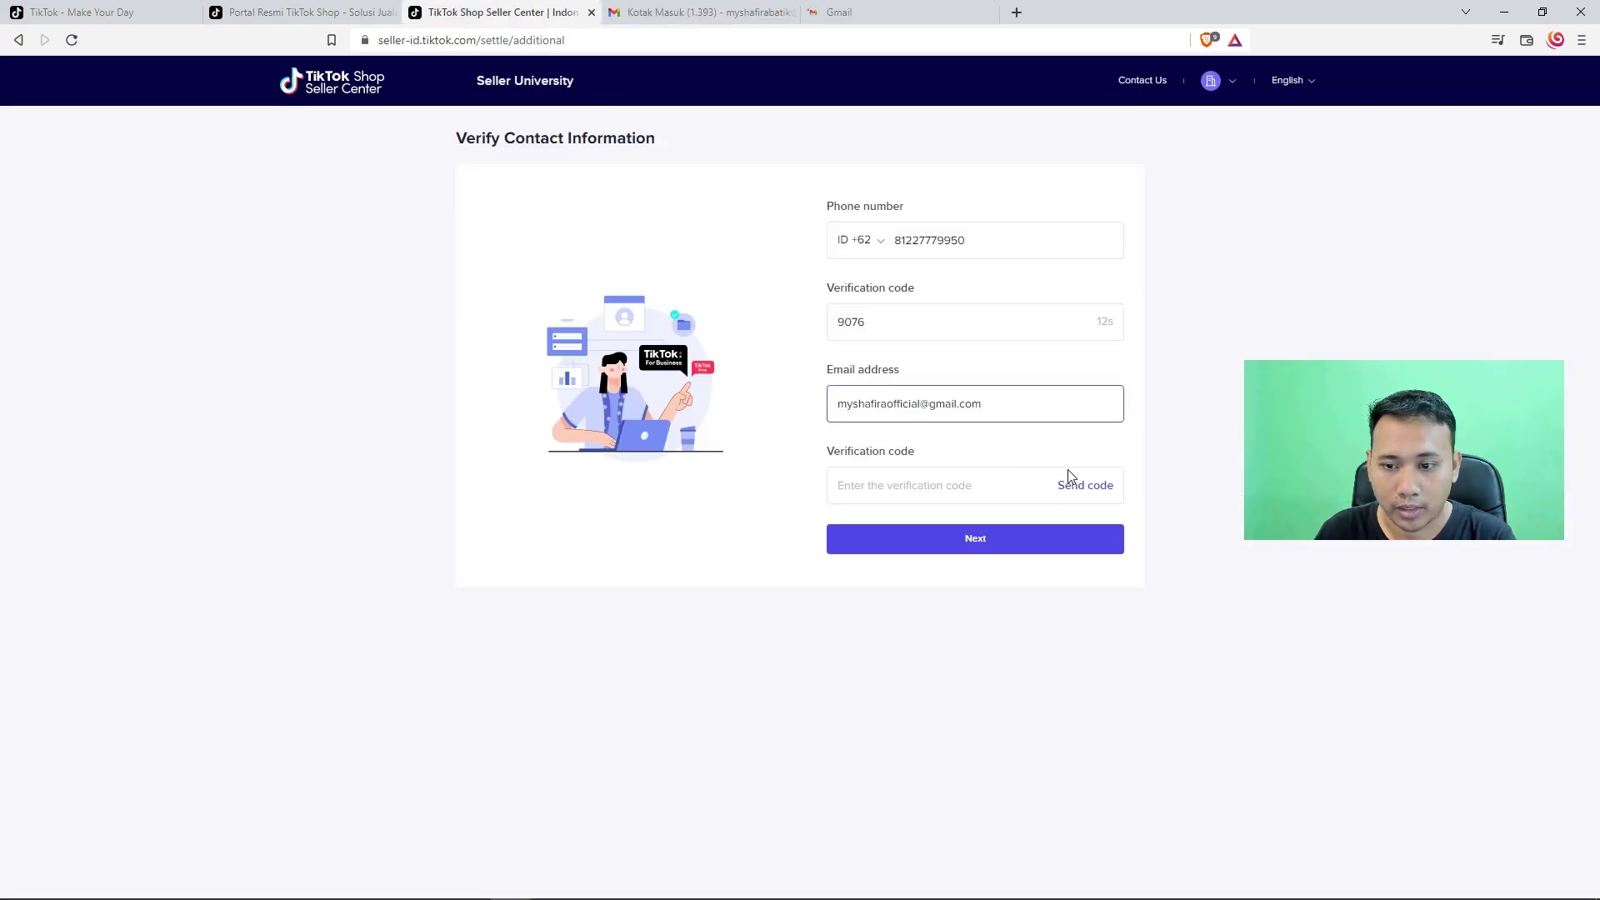
{"action": "left_click", "coordinate": [1086, 486]}
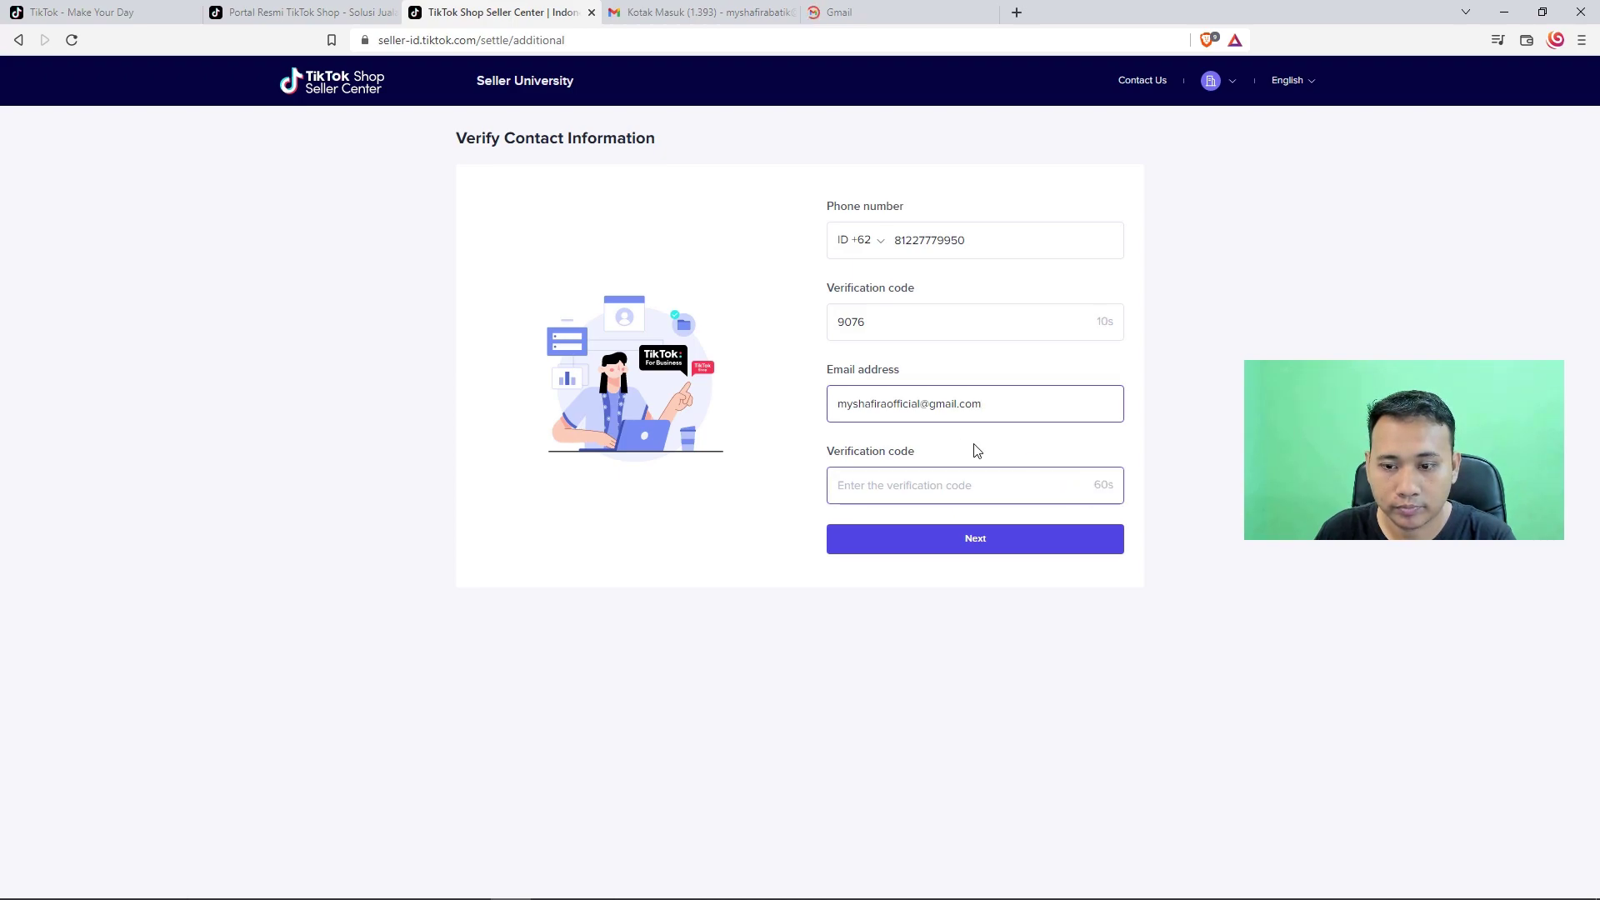
- Open the TikTok verification email in the second inbox to read the code
{"action": "left_click", "coordinate": [903, 8]}
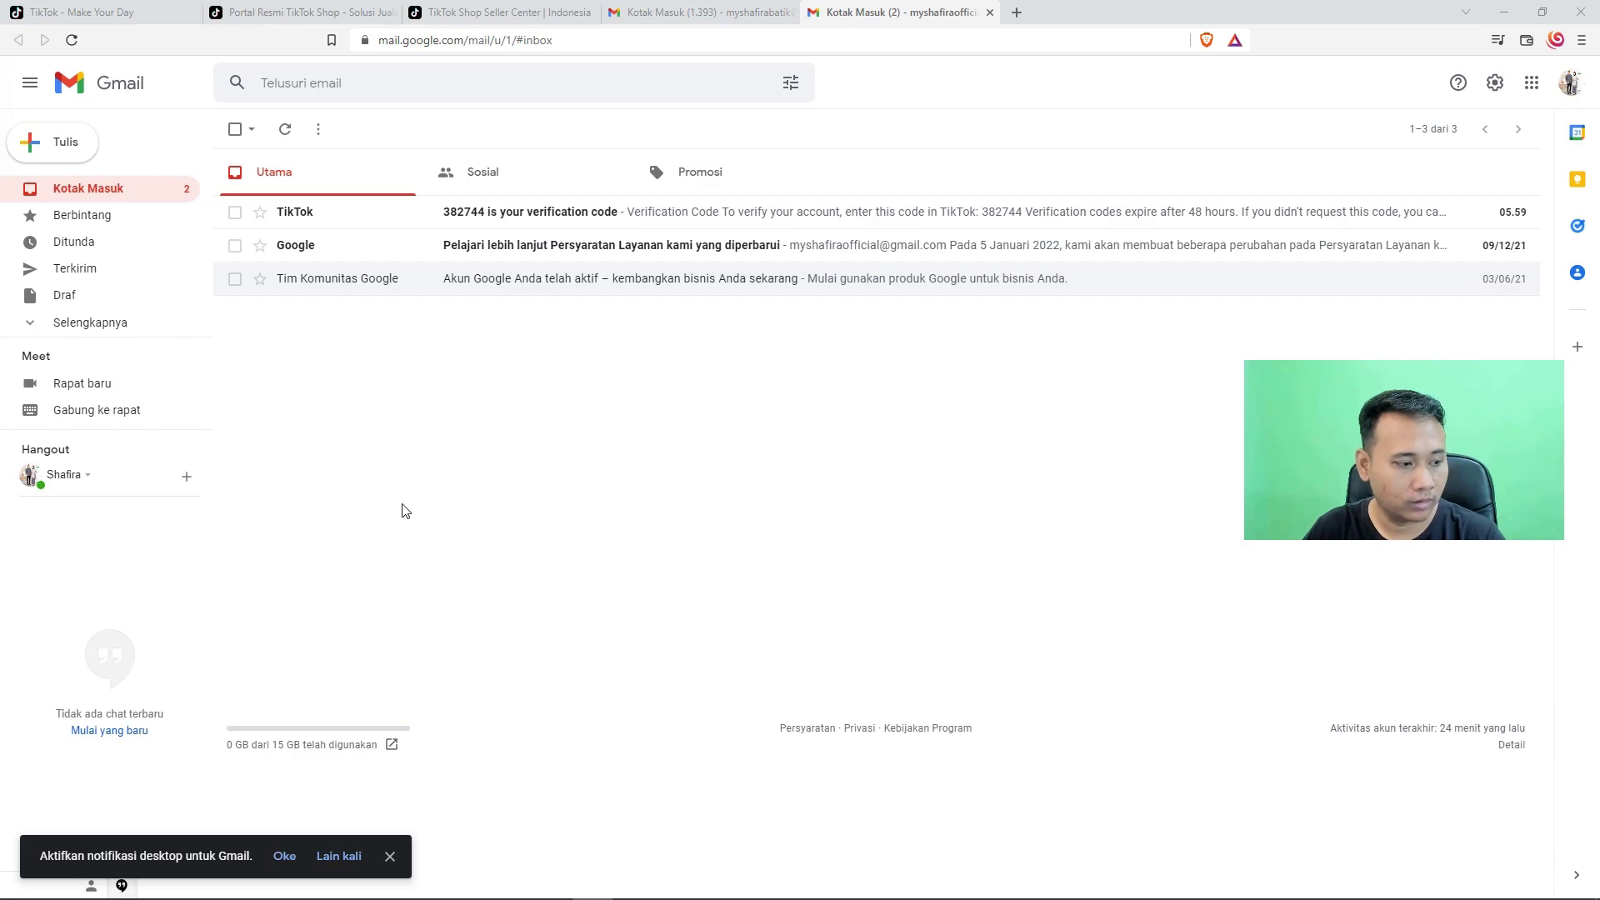
{"action": "left_click", "coordinate": [516, 220]}
{"action": "left_click_drag", "start_coordinate": [353, 498], "coordinate": [303, 496]}
{"action": "left_click", "coordinate": [590, 339]}
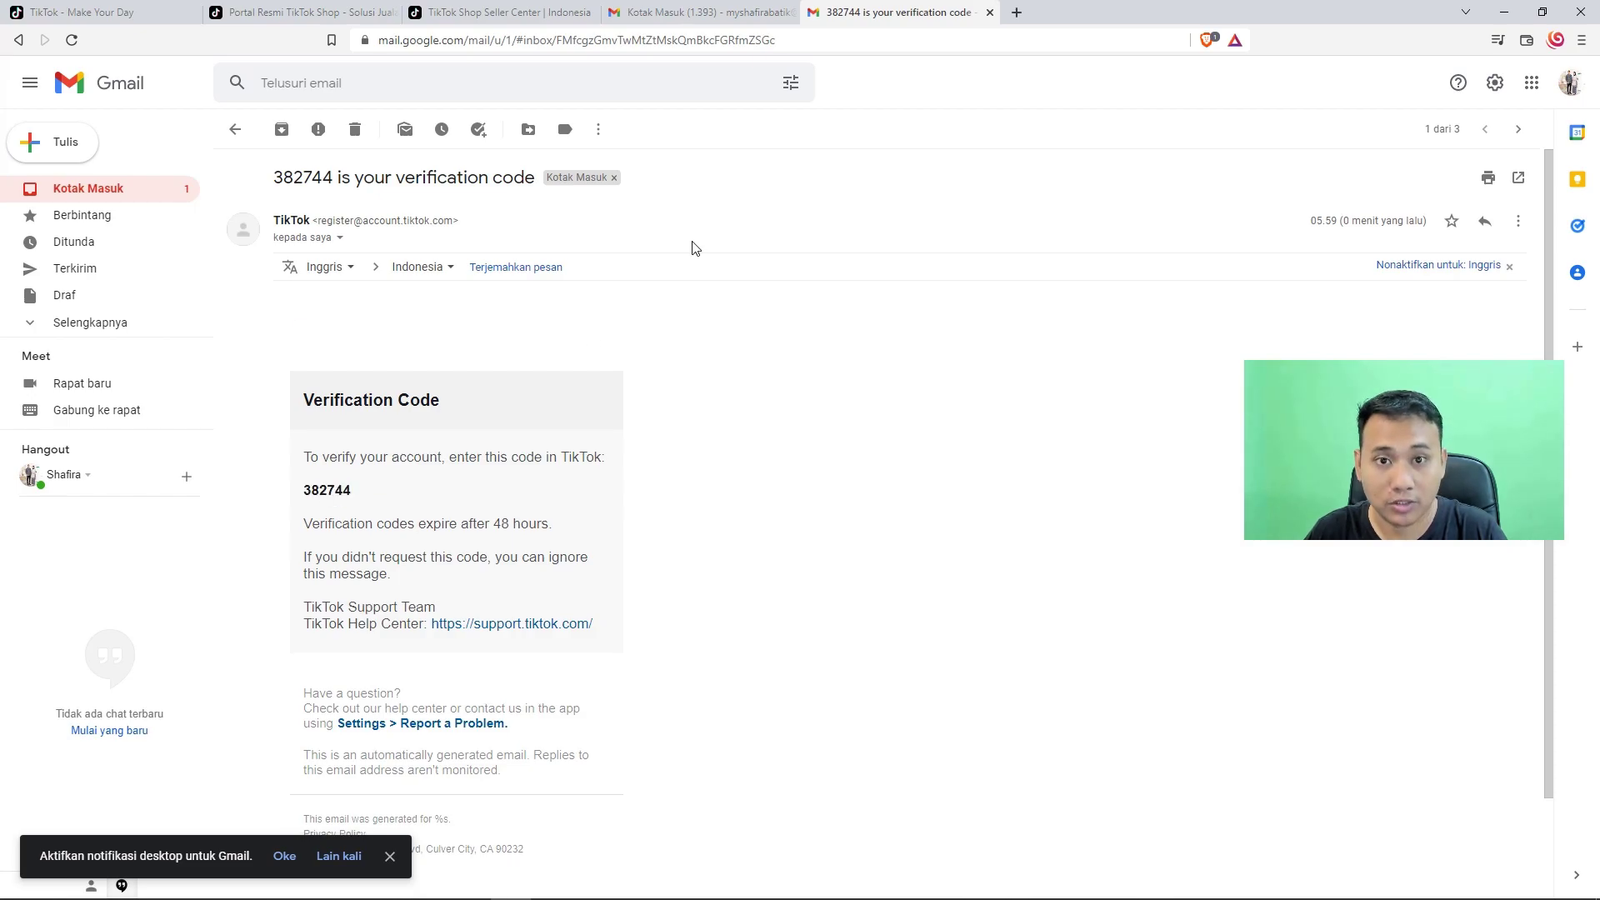
{"action": "left_click", "coordinate": [534, 6]}
{"action": "left_click", "coordinate": [911, 482]}
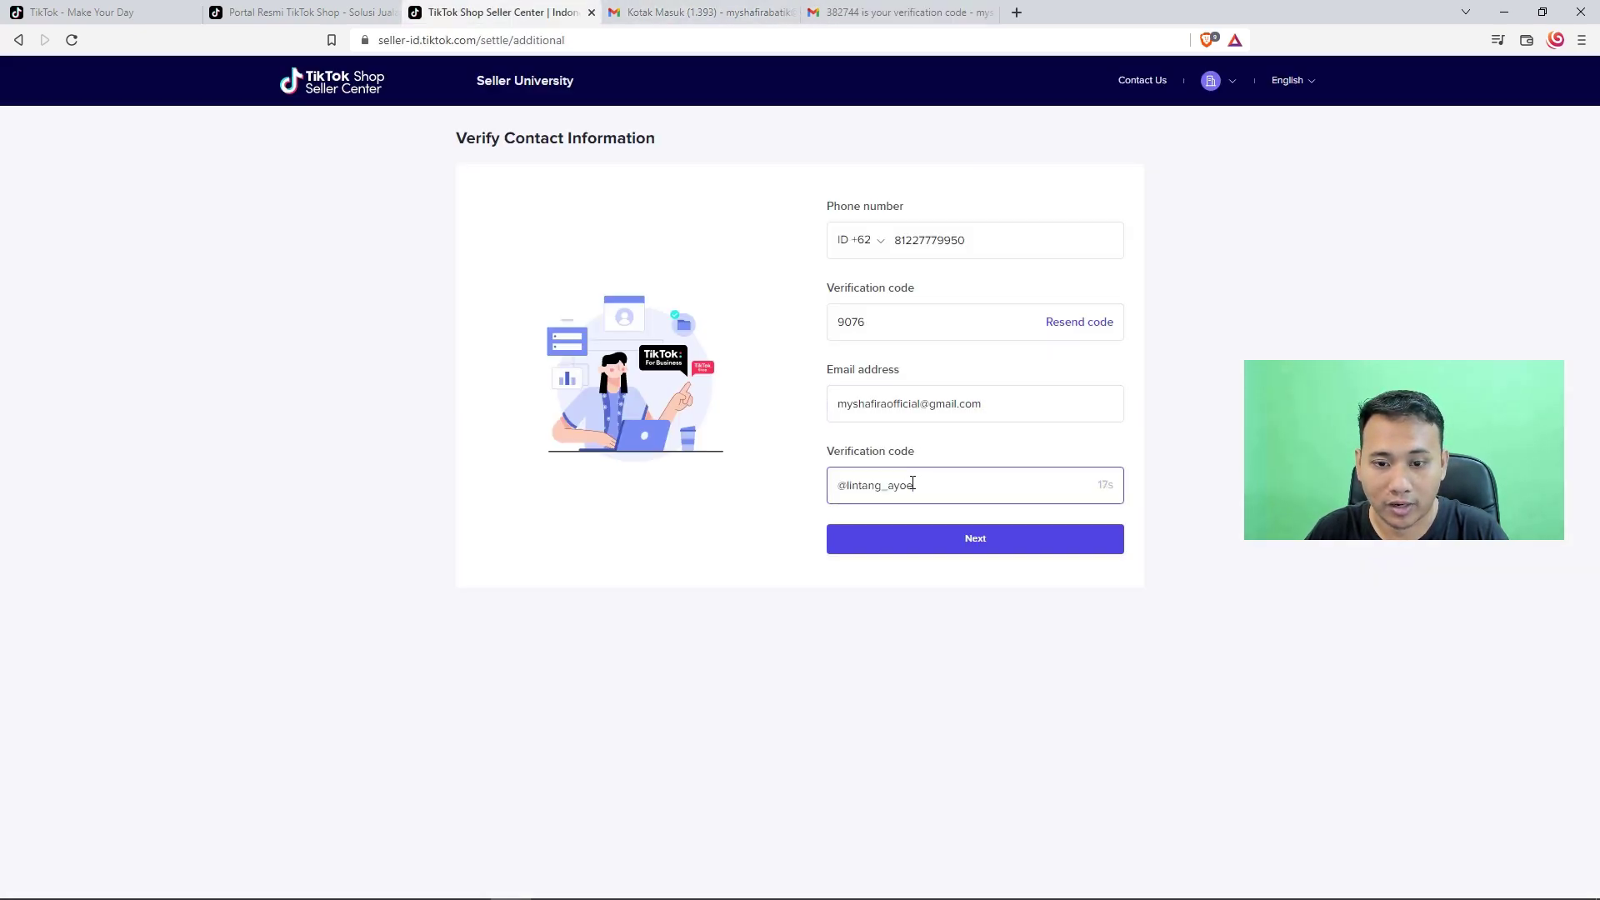
- Replace the wrong text in the email code field with the Gmail code and submit
{"action": "left_click_drag", "start_coordinate": [917, 483], "coordinate": [821, 500]}
{"action": "key", "text": "BackSpace"}
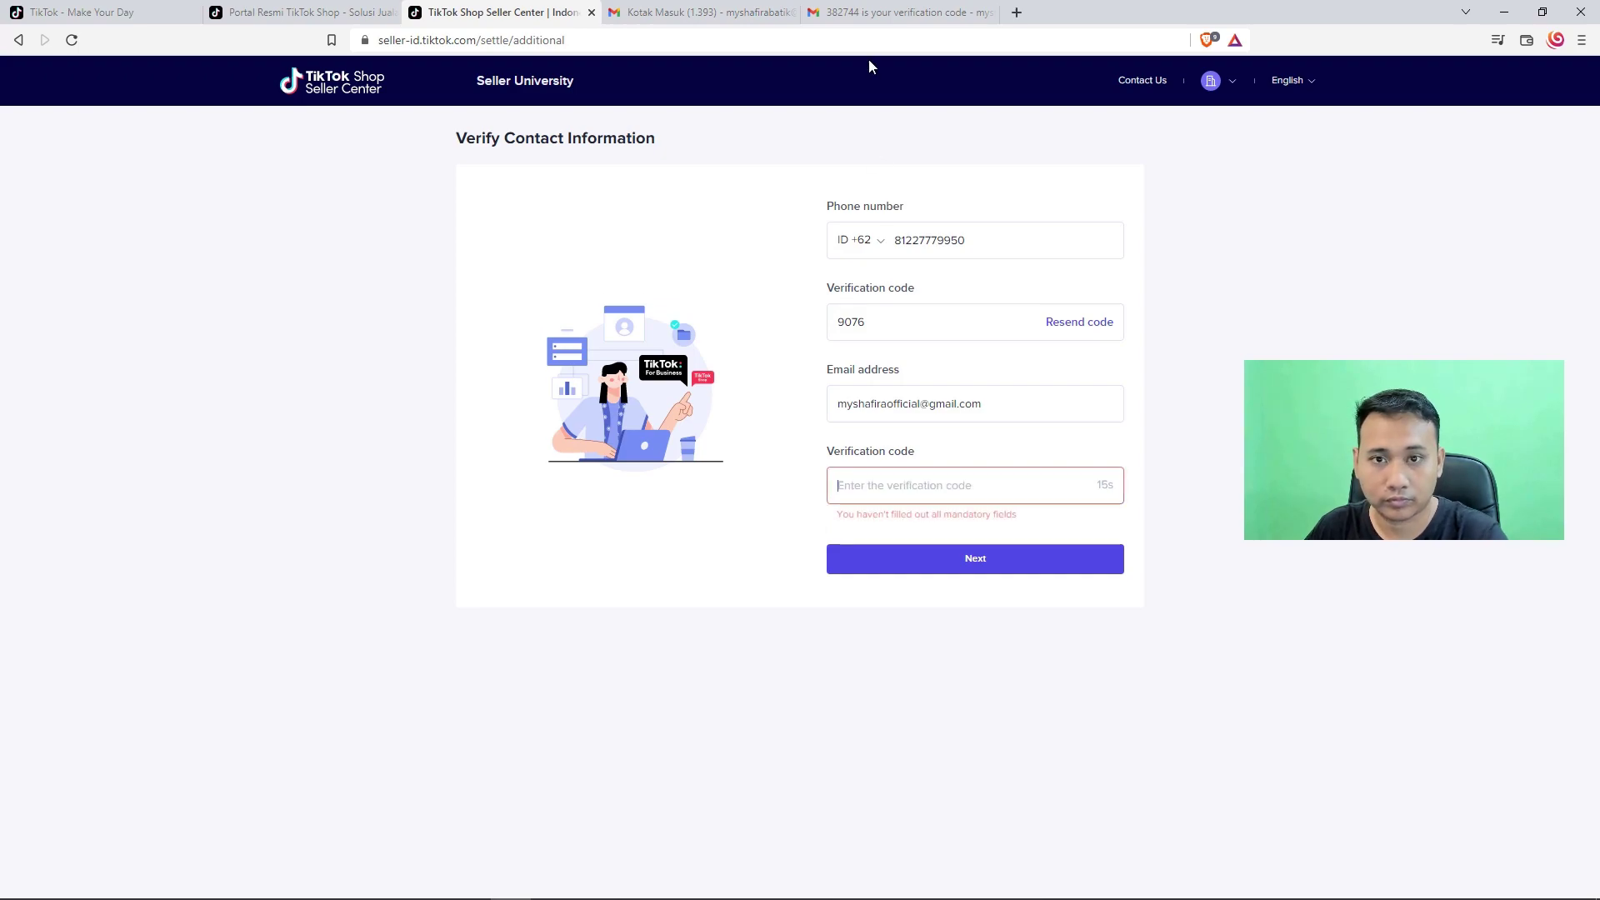
{"action": "left_click", "coordinate": [904, 11]}
{"action": "left_click", "coordinate": [534, 9]}
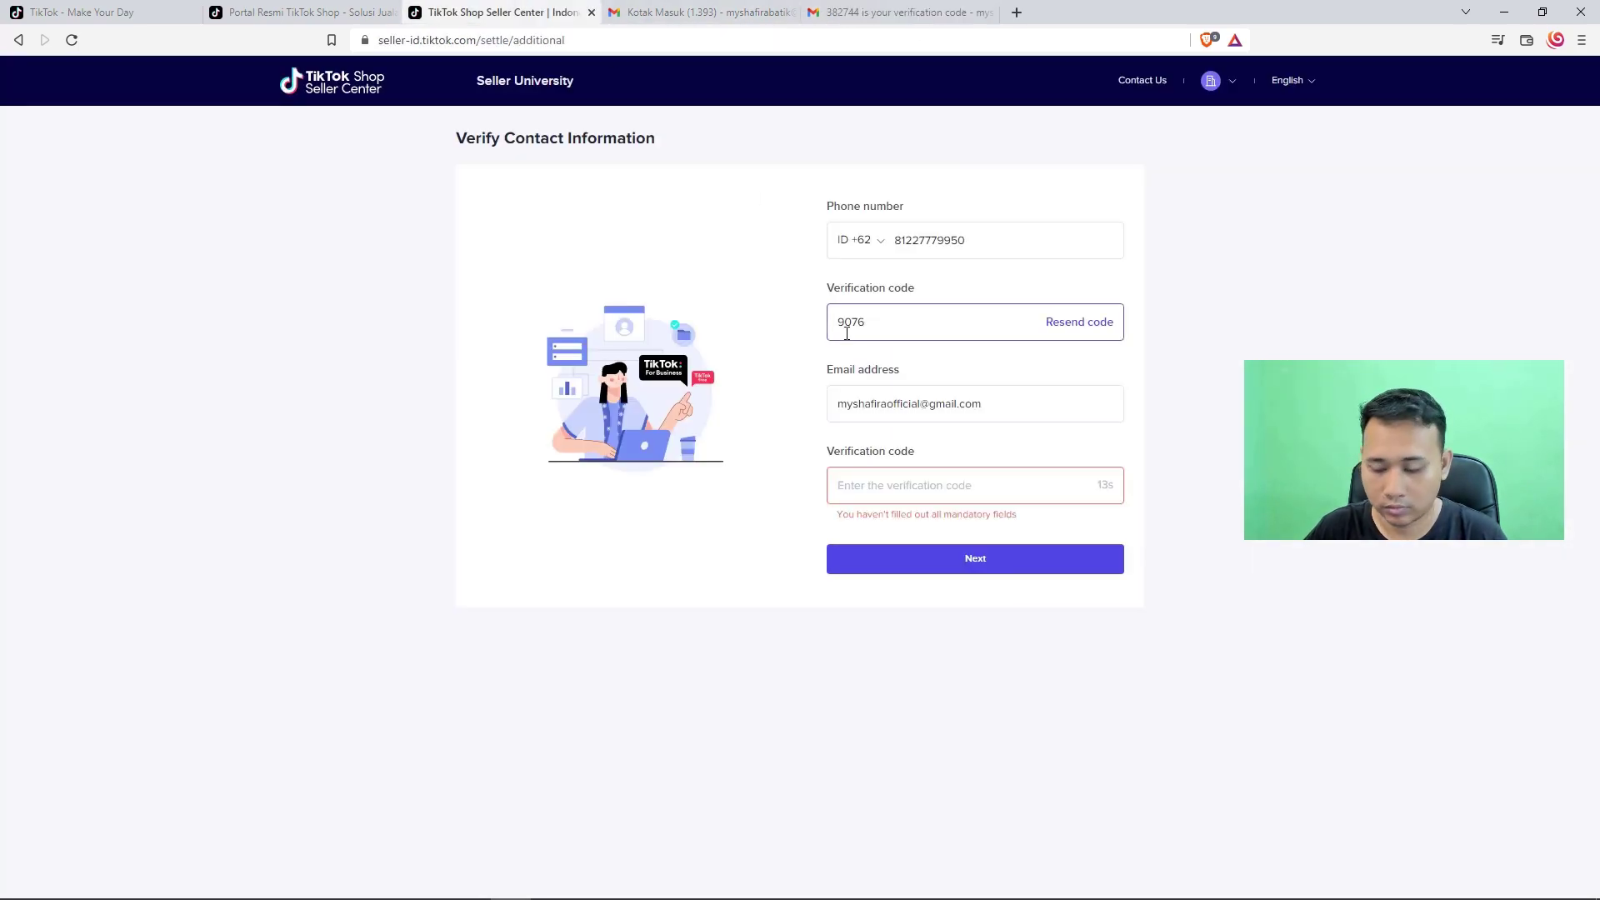
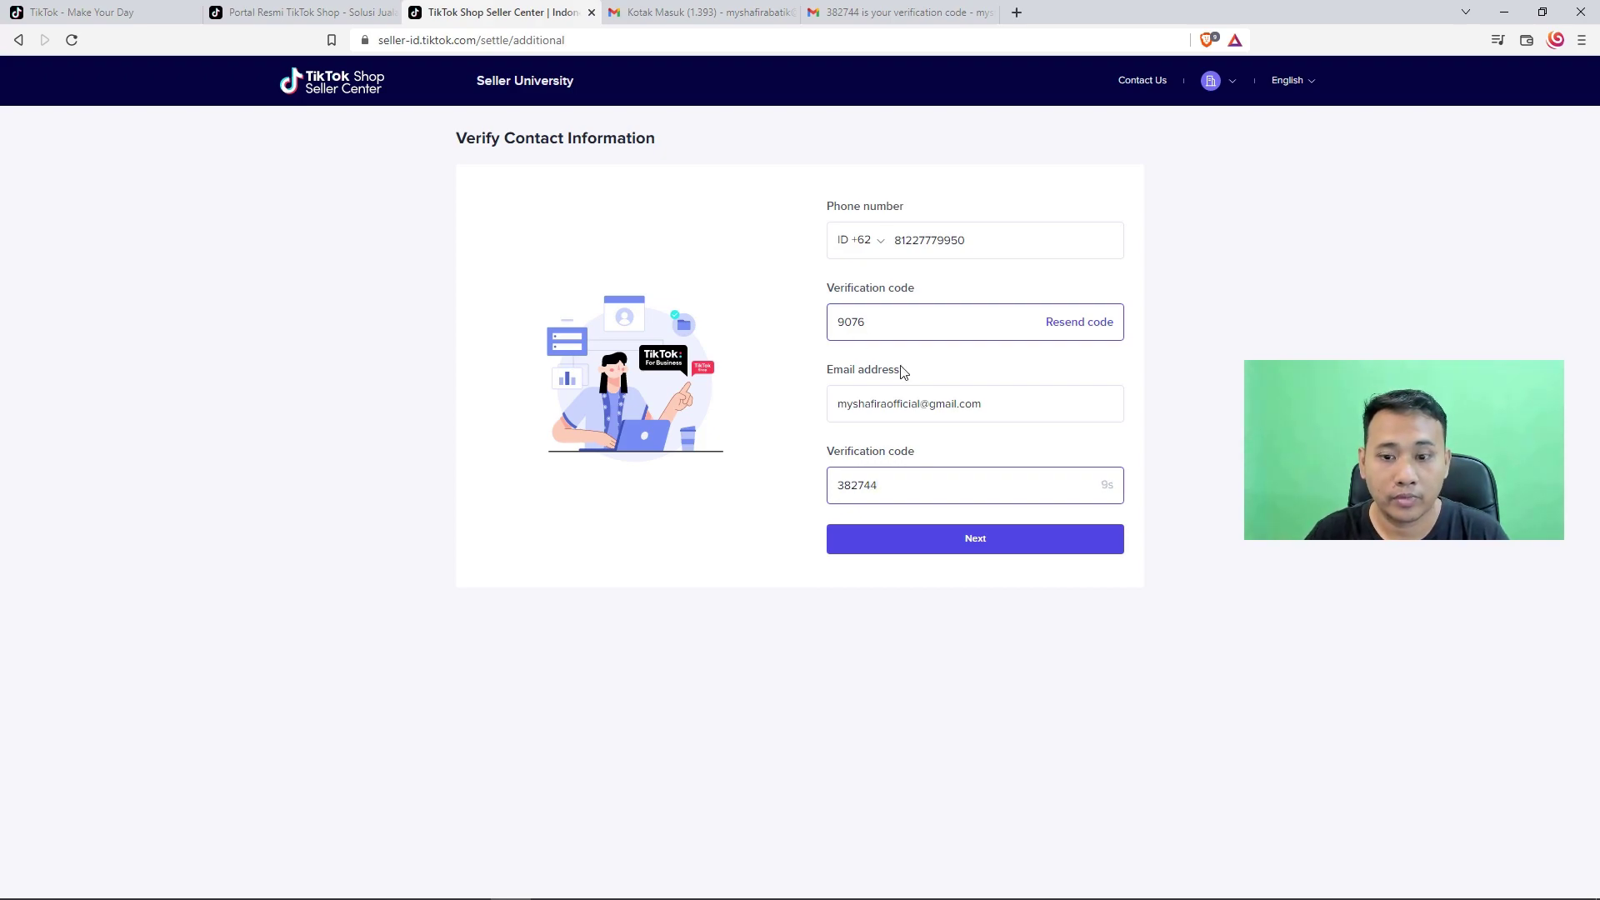
{"action": "left_click", "coordinate": [986, 547]}
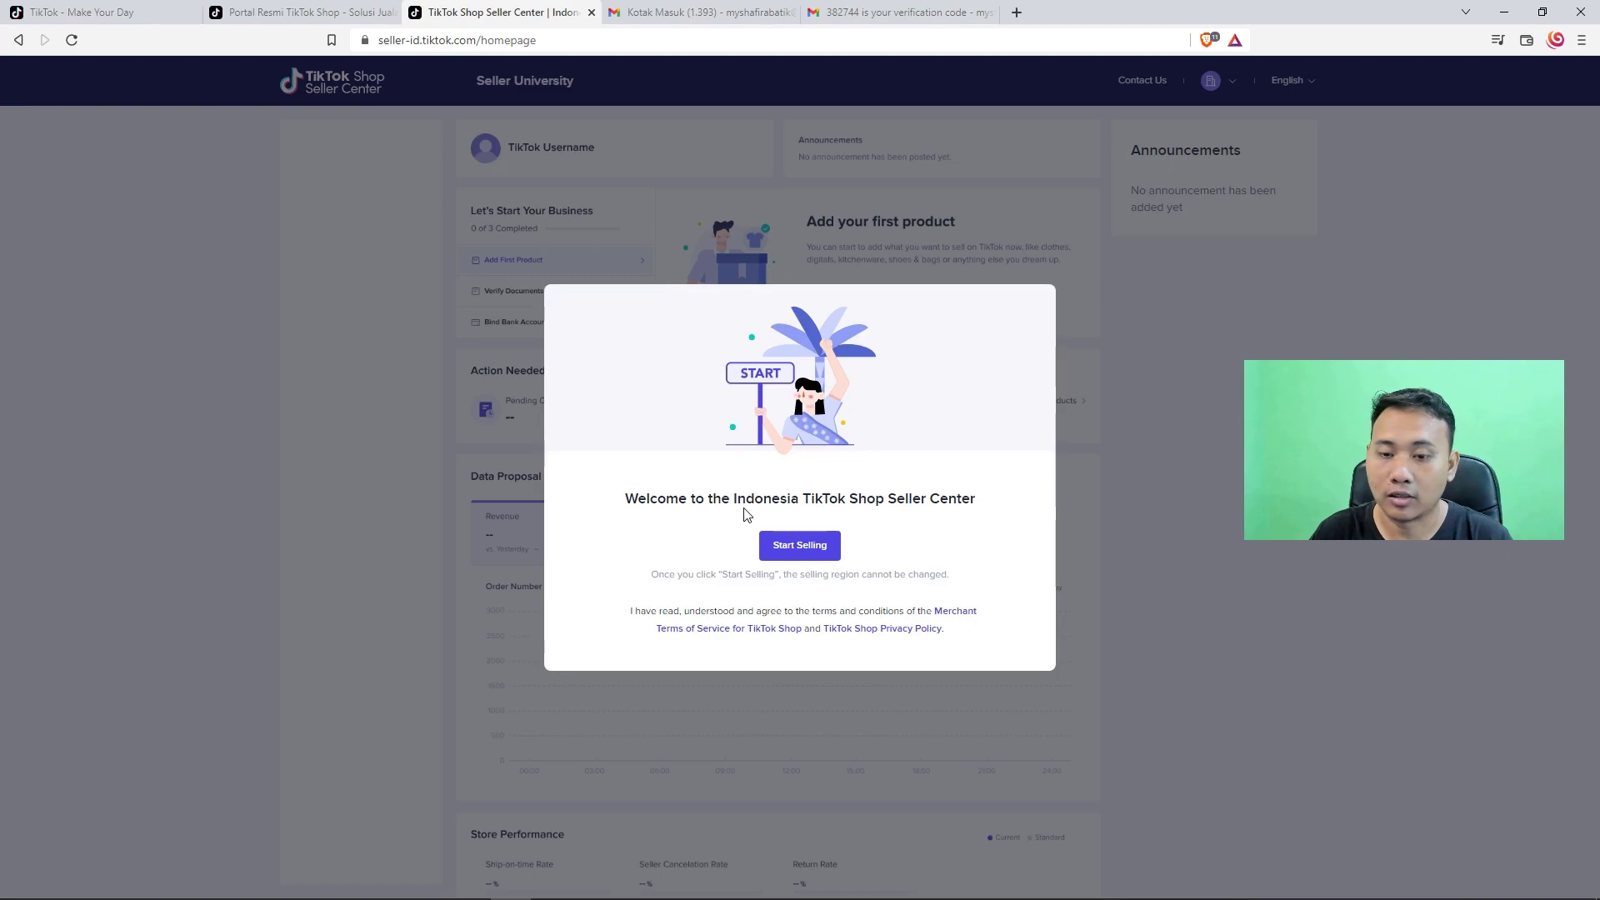
- Start selling in Indonesia and dismiss the Post your first product tip
{"action": "left_click", "coordinate": [804, 547]}
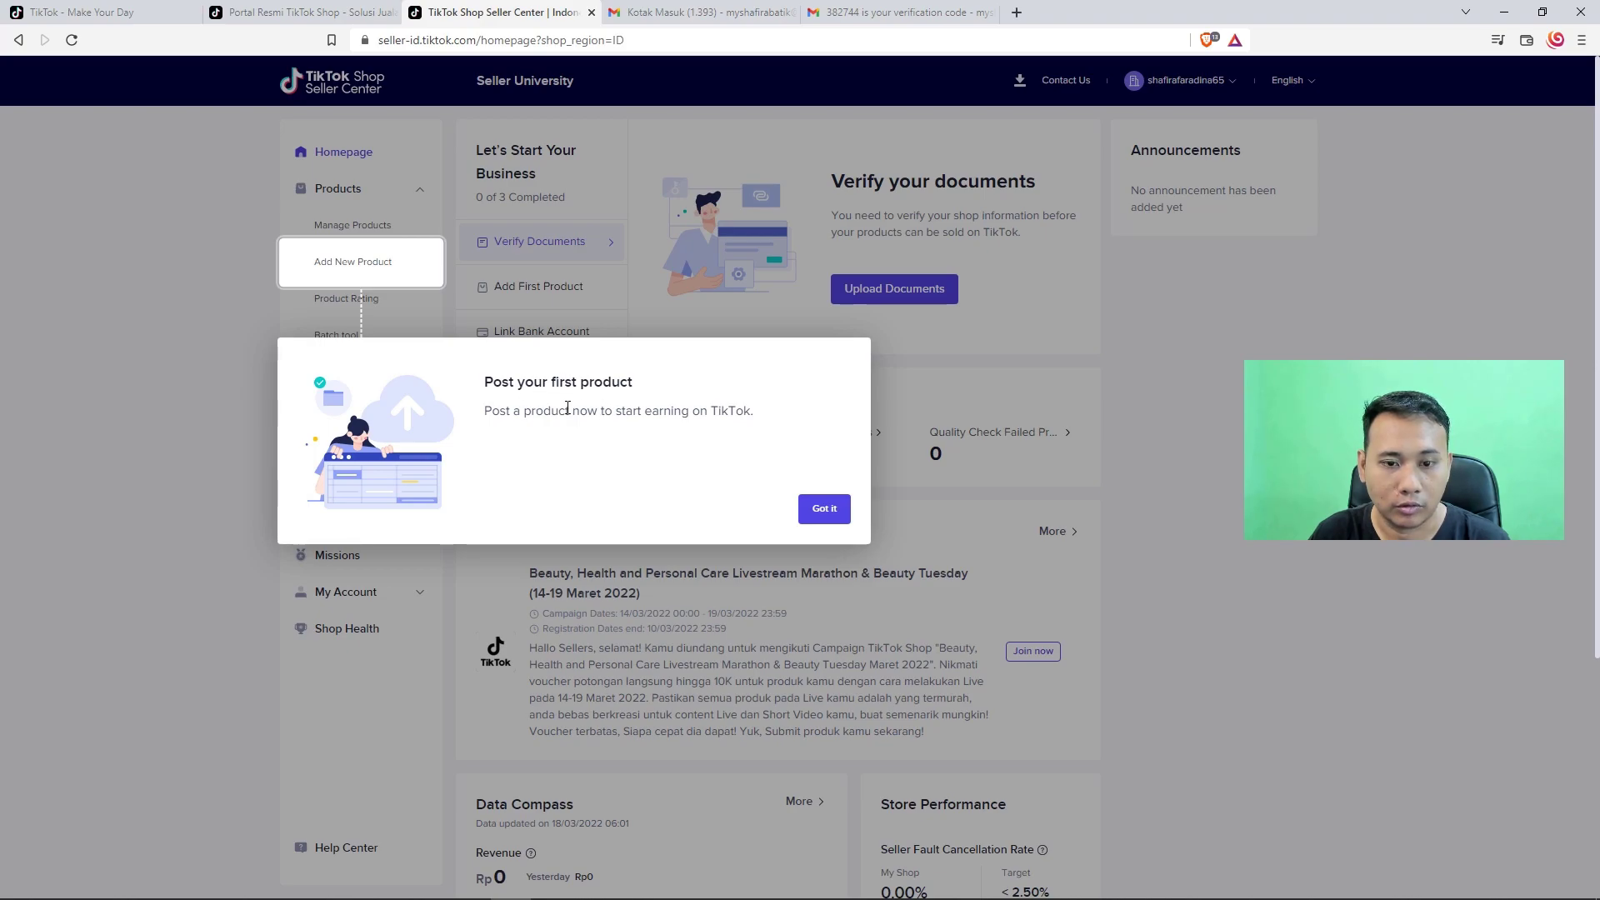
{"action": "left_click", "coordinate": [821, 510]}
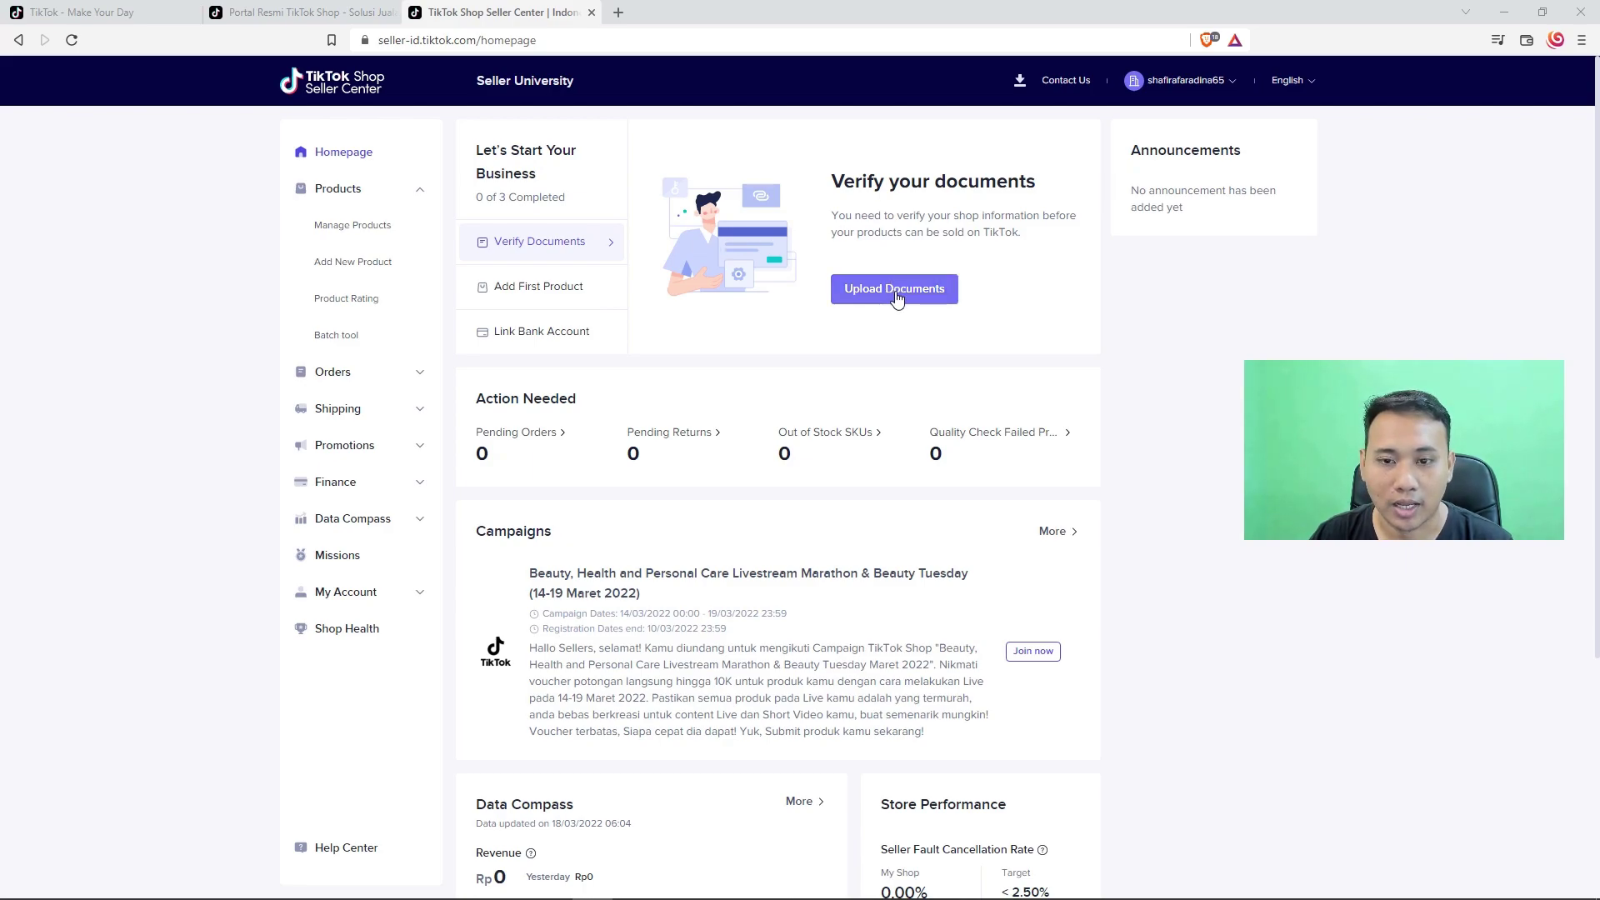
- Open the Verify your documents page from the homepage checklist
{"action": "left_click", "coordinate": [892, 290]}
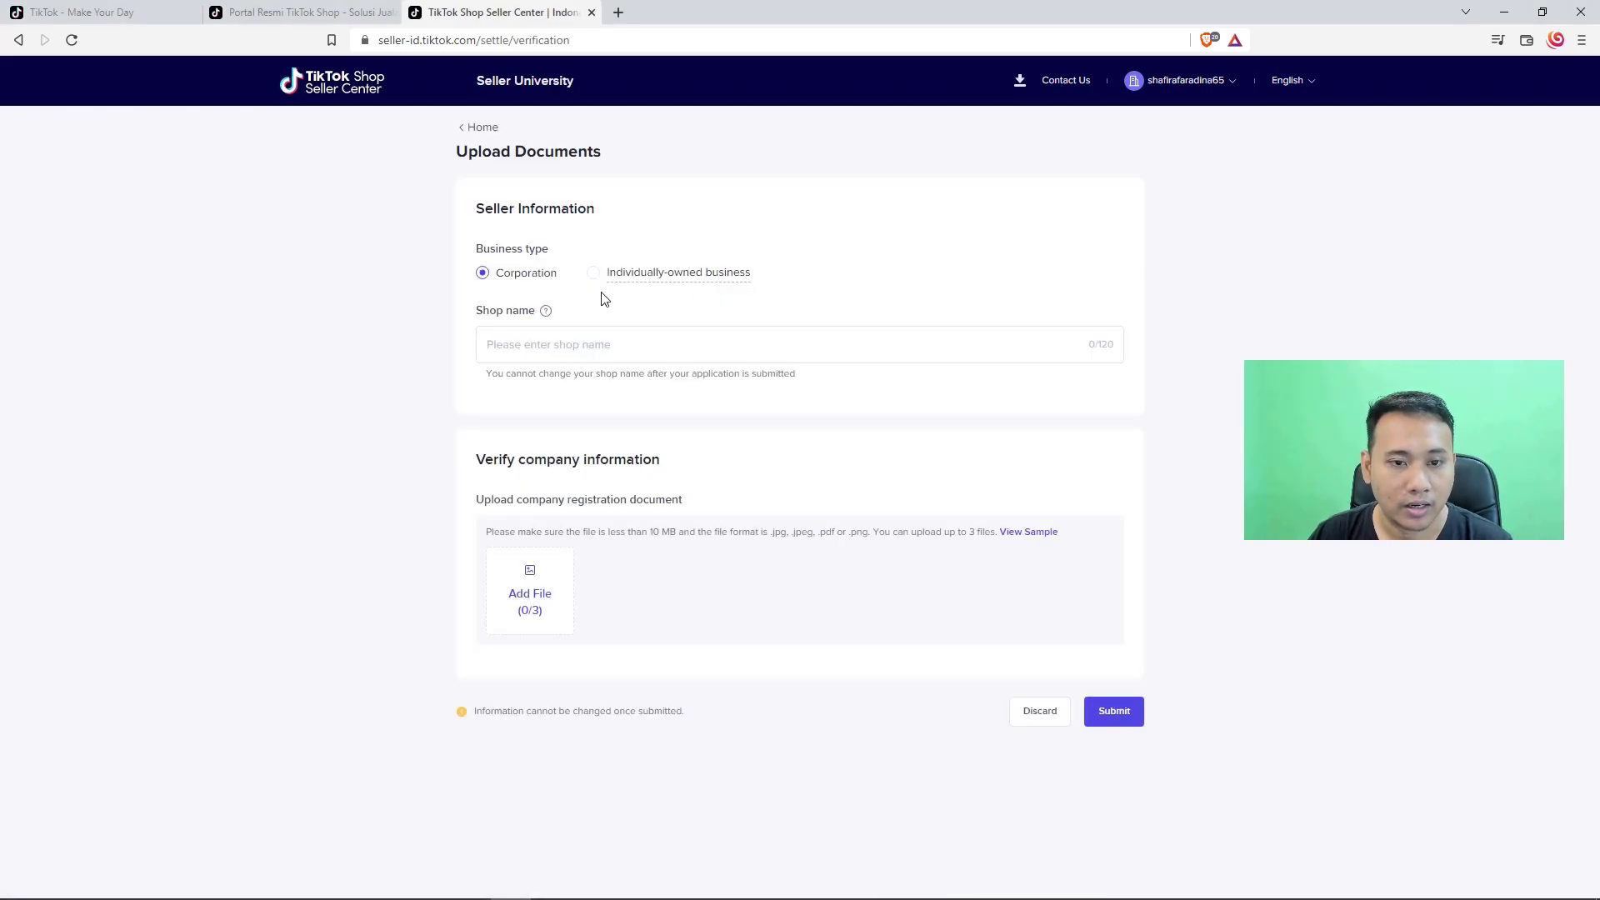
- Choose Individually-owned business and try 'MyShafira Official' as the shop name
{"action": "left_click_drag", "start_coordinate": [550, 256], "coordinate": [512, 253]}
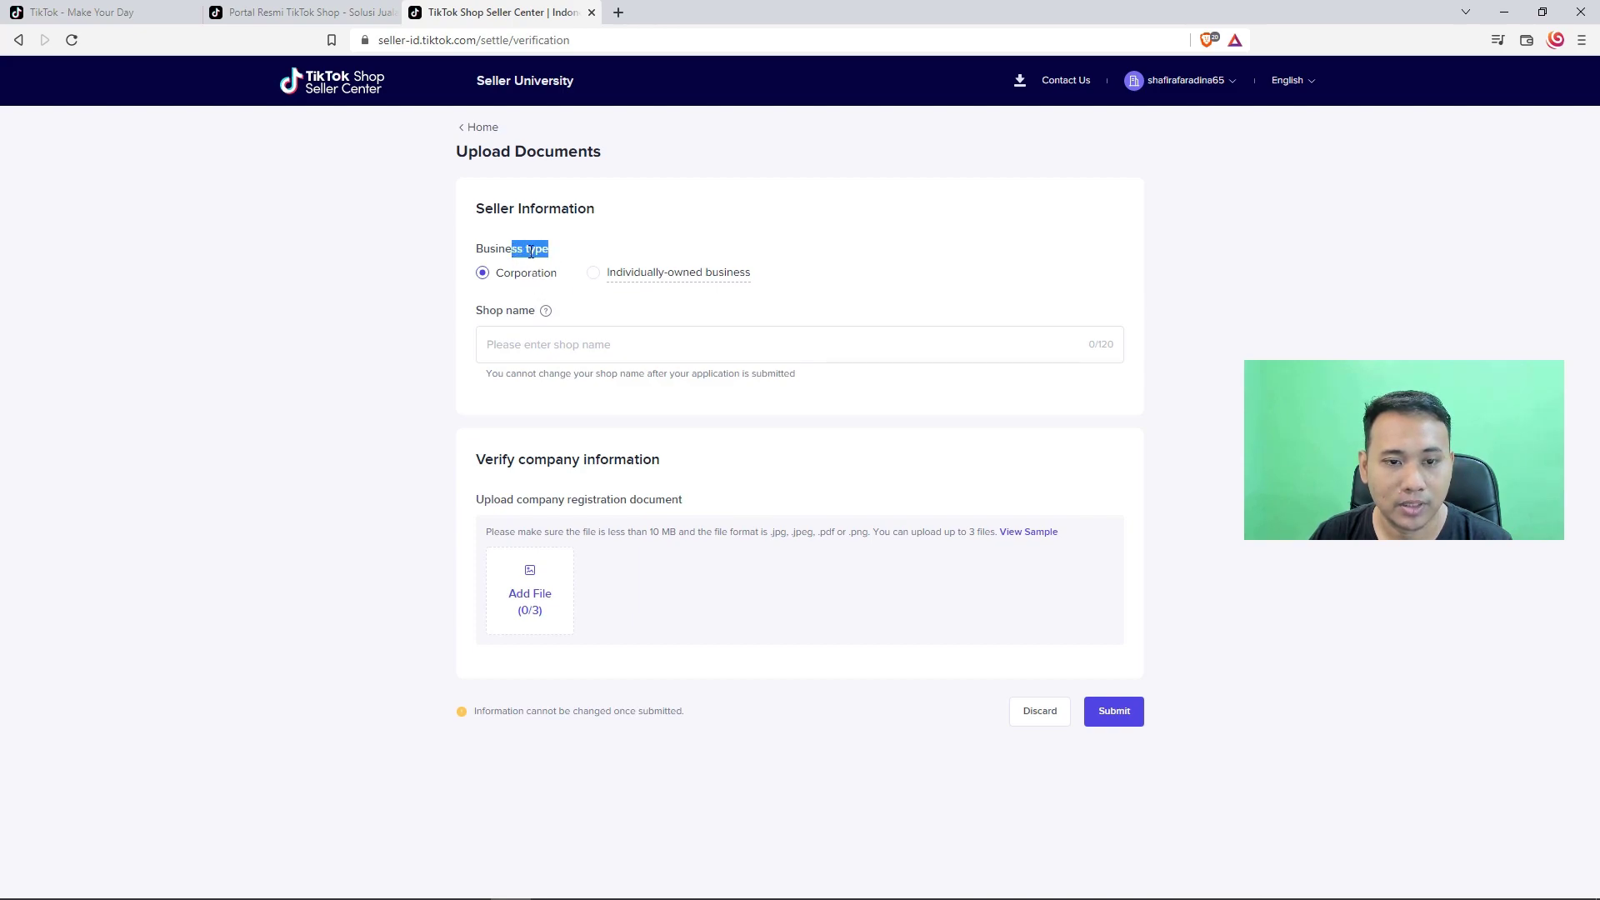
{"action": "left_click", "coordinate": [595, 274]}
{"action": "left_click", "coordinate": [574, 351]}
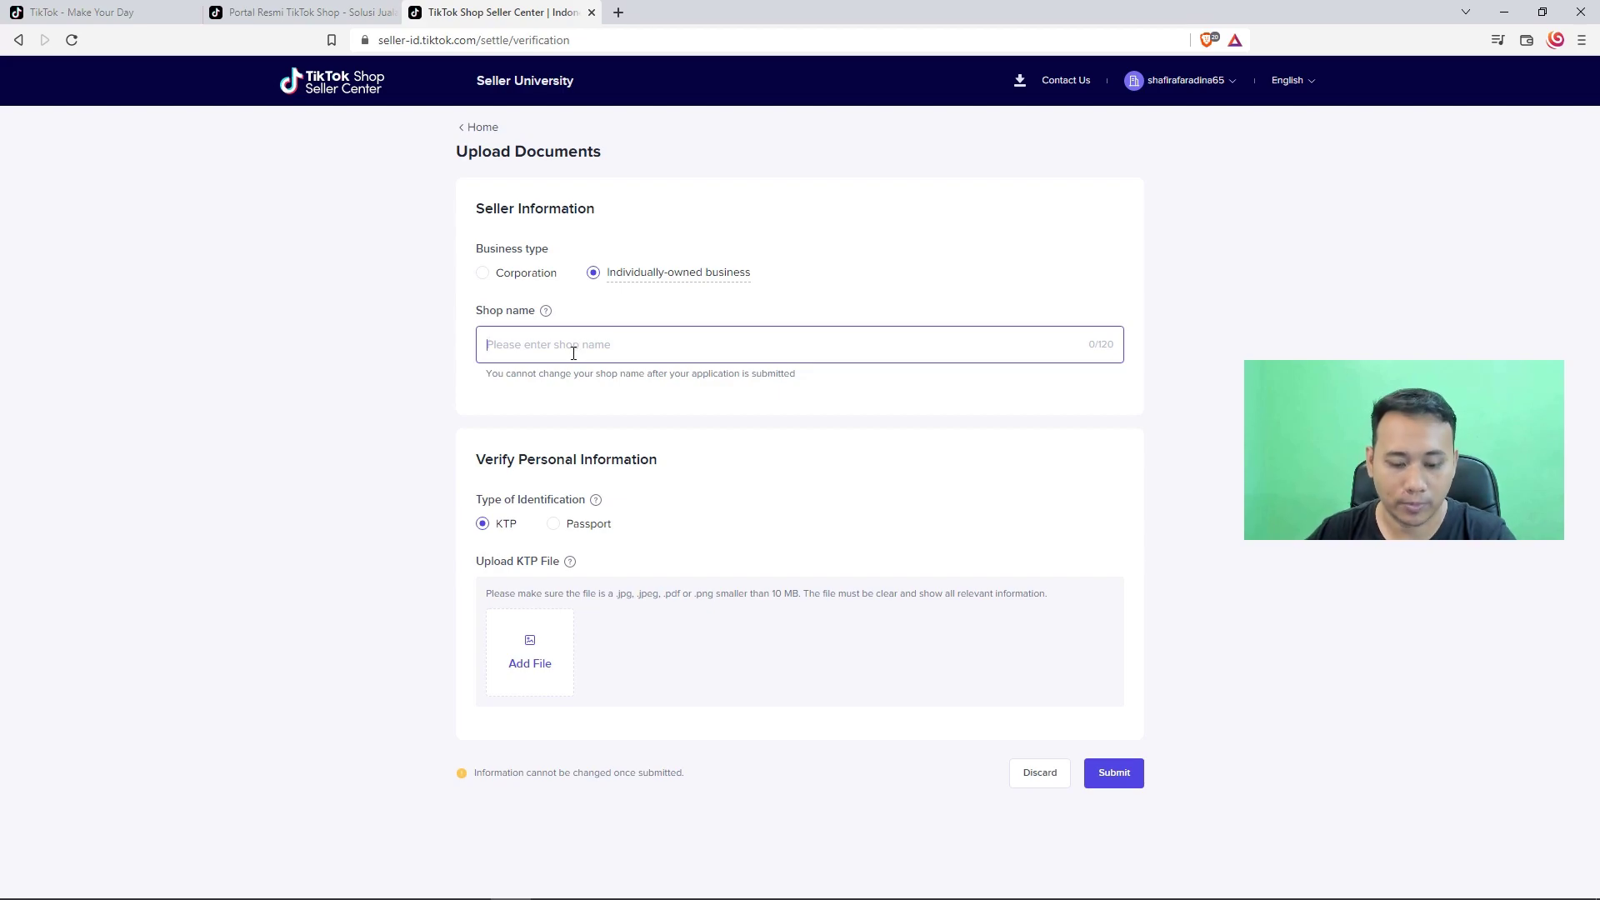
{"action": "type", "text": "MyShaf"}
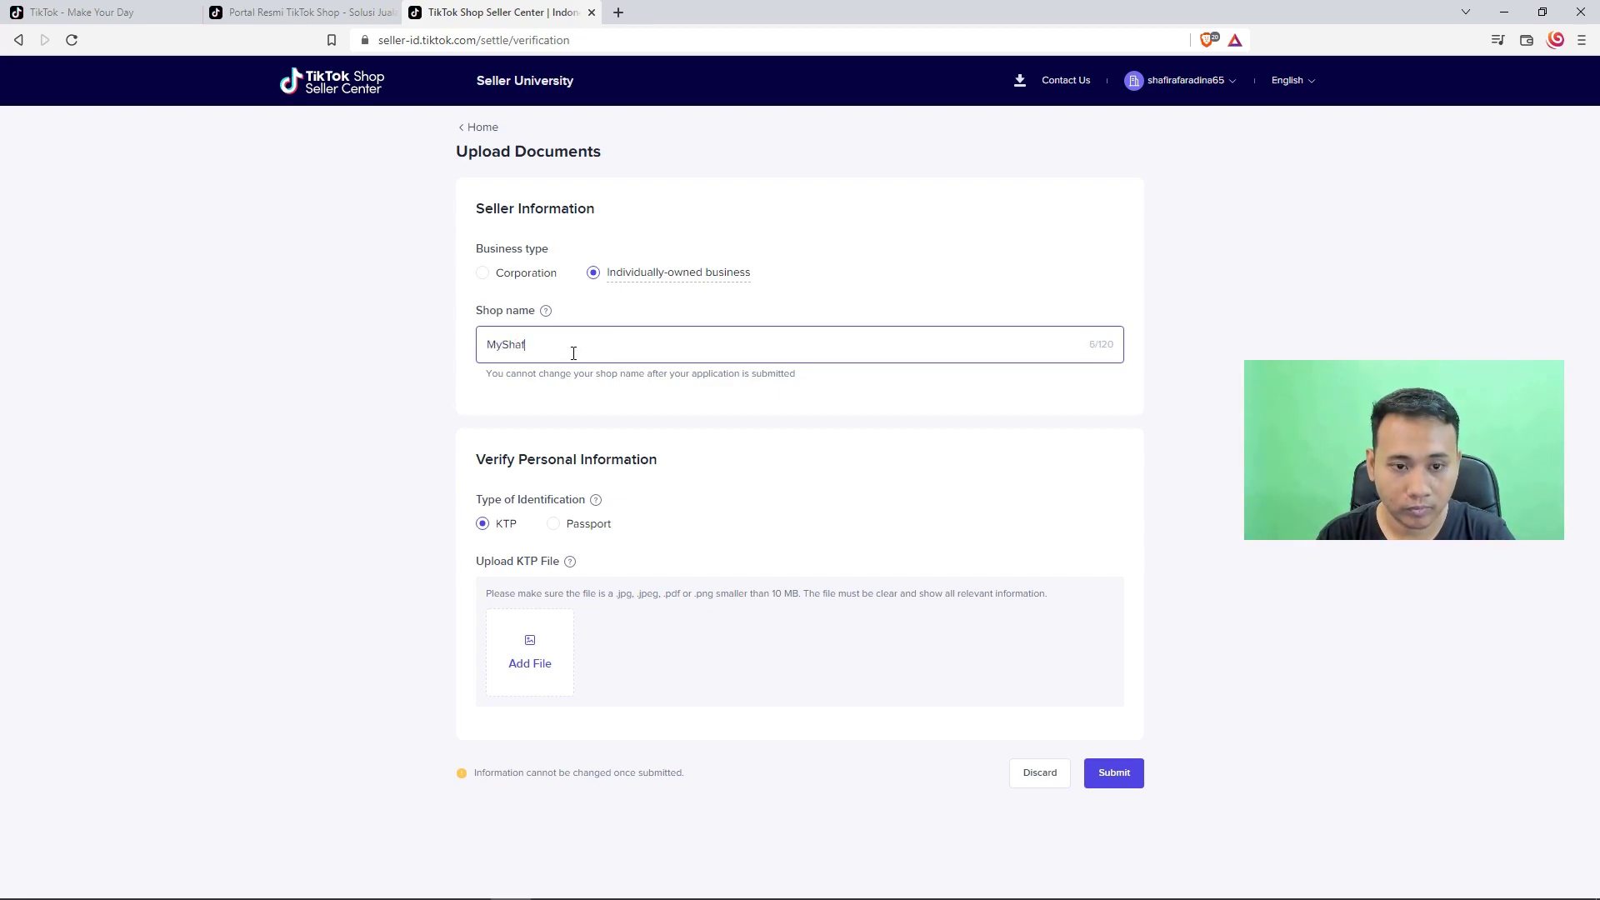
{"action": "type", "text": "ira Official"}
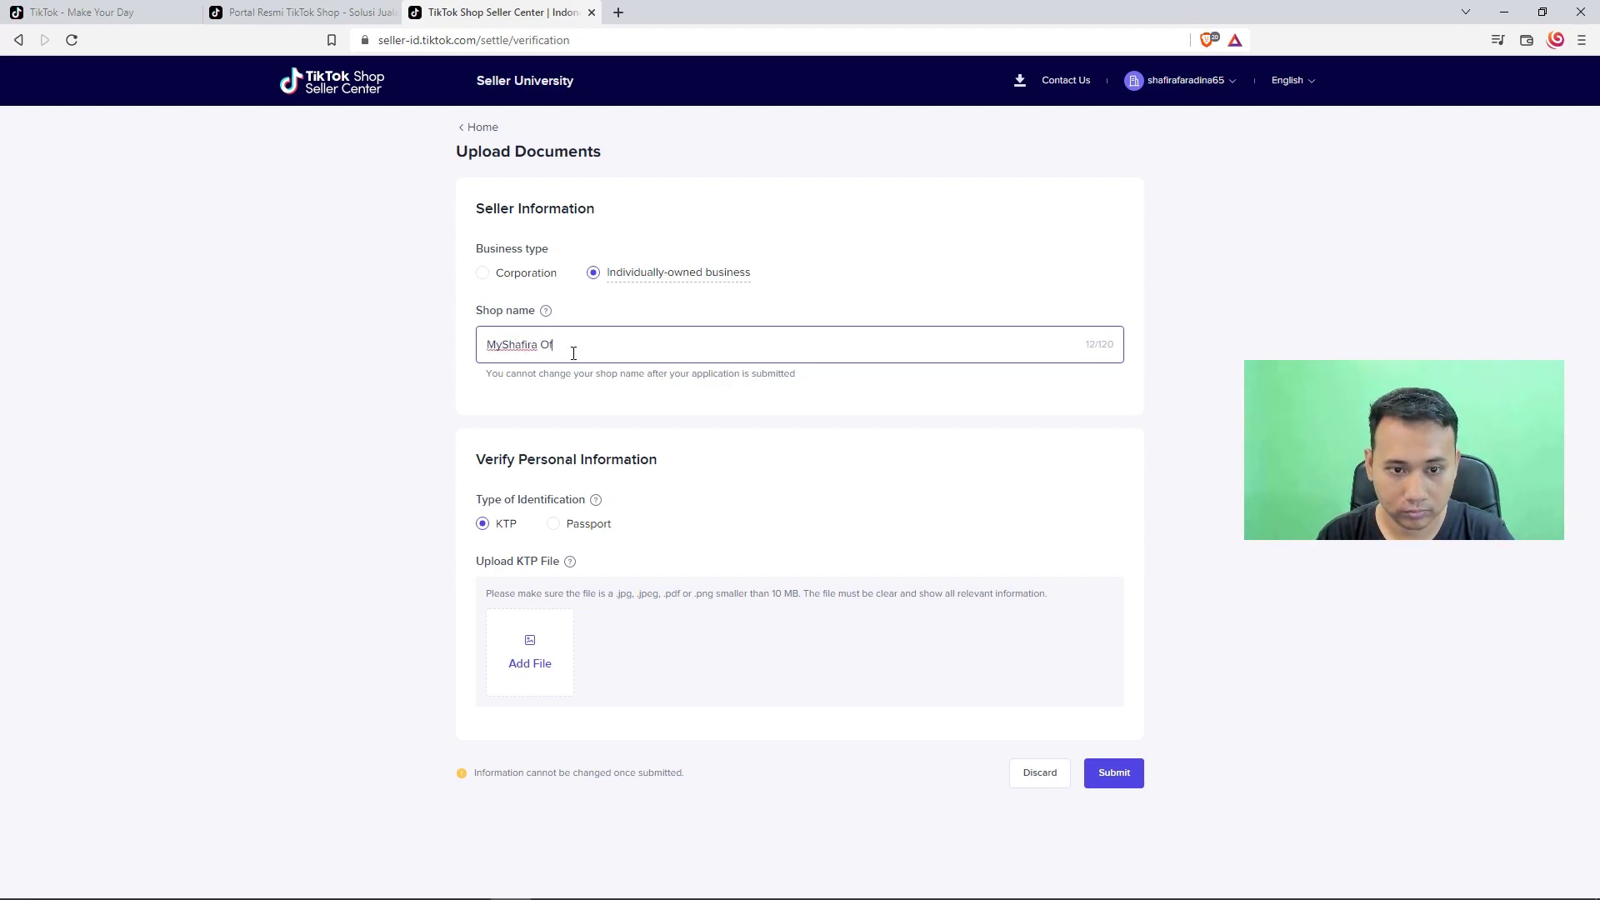
{"action": "left_click", "coordinate": [415, 372]}
{"action": "left_click", "coordinate": [540, 347]}
{"action": "key", "text": "BackSpace"}
{"action": "left_click", "coordinate": [416, 416]}
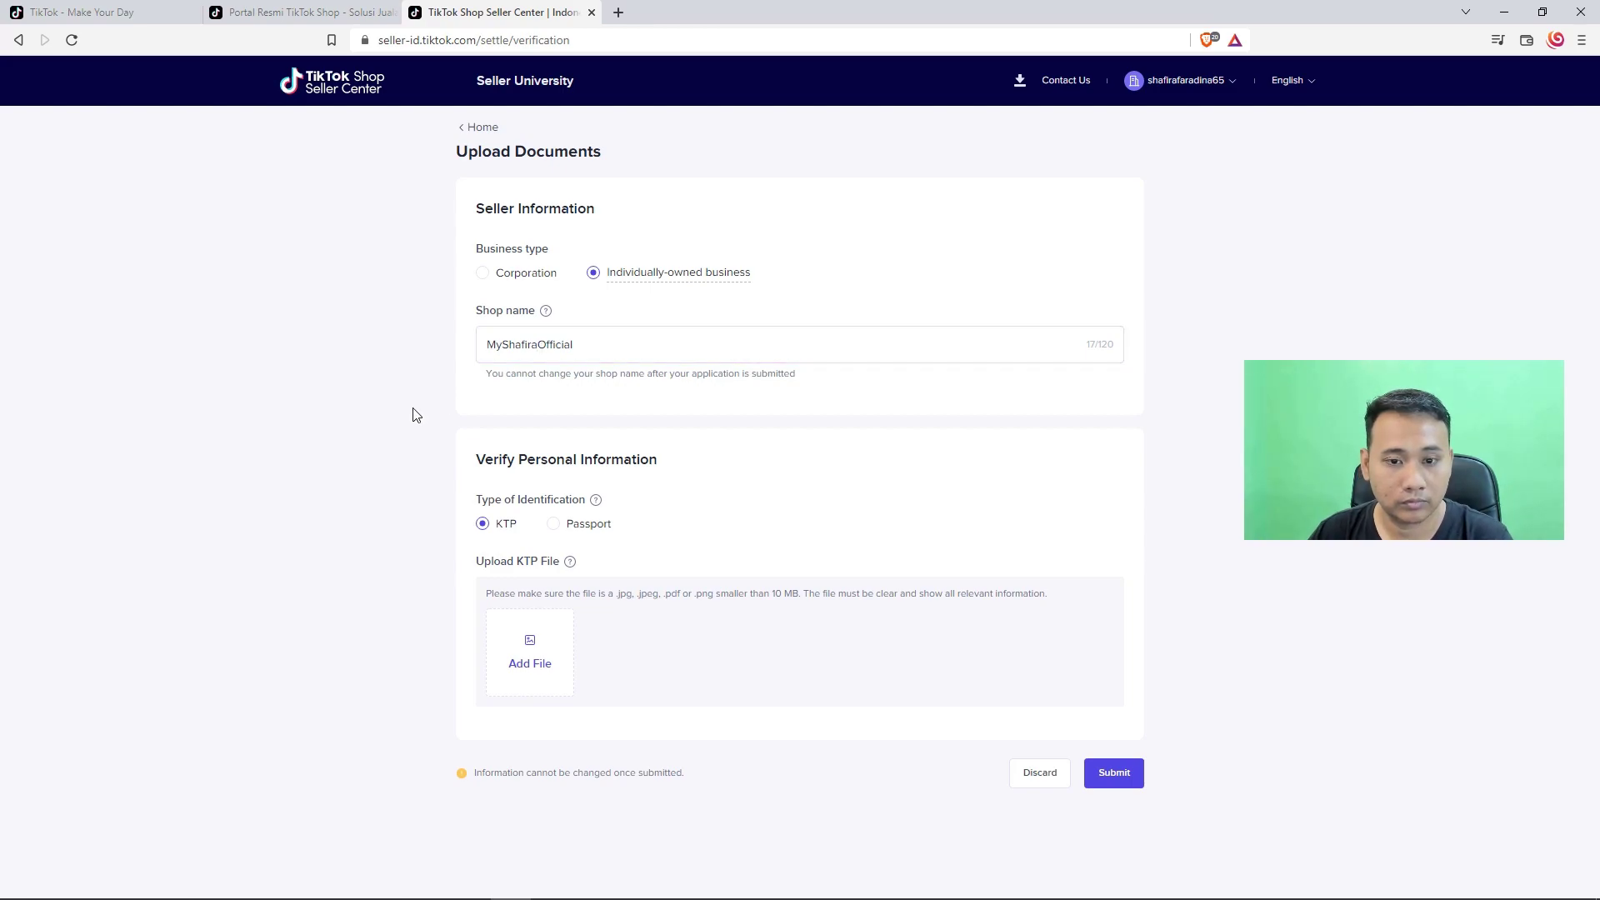
- Change the shop name to 'MyShafira Indonesia' and keep KTP as identification type
{"action": "left_click_drag", "start_coordinate": [597, 347], "coordinate": [450, 365]}
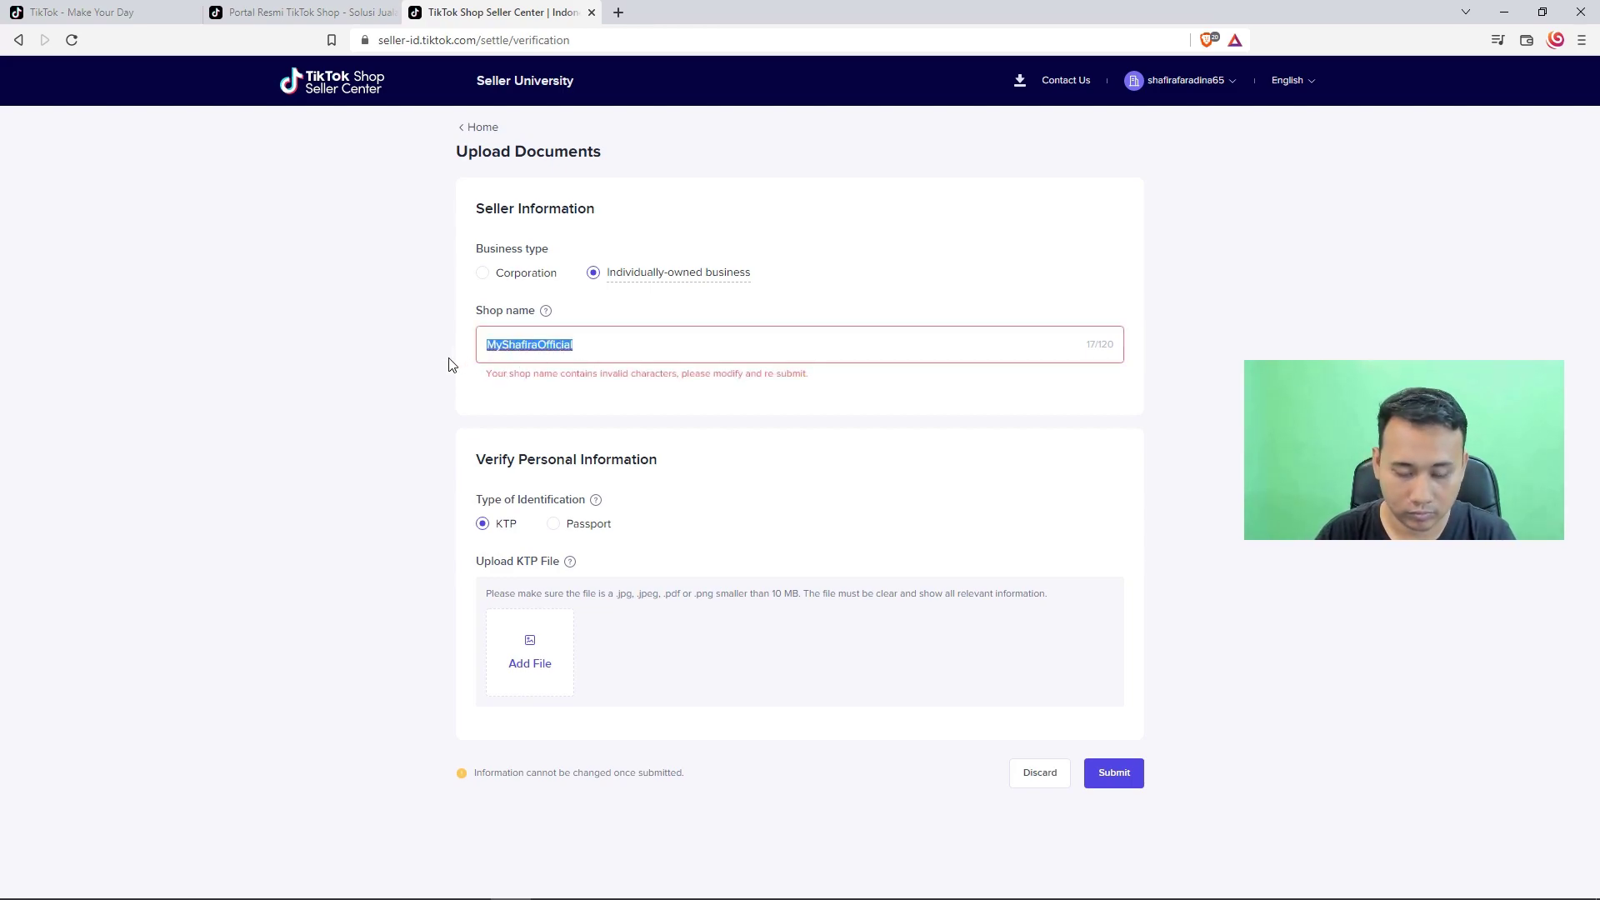
{"action": "type", "text": "mysha"}
{"action": "key", "text": "BackSpace"}
{"action": "key", "text": "BackSpace"}
{"action": "key", "text": "BackSpace"}
{"action": "key", "text": "BackSpace"}
{"action": "key", "text": "BackSpace"}
{"action": "type", "text": "MyS"}
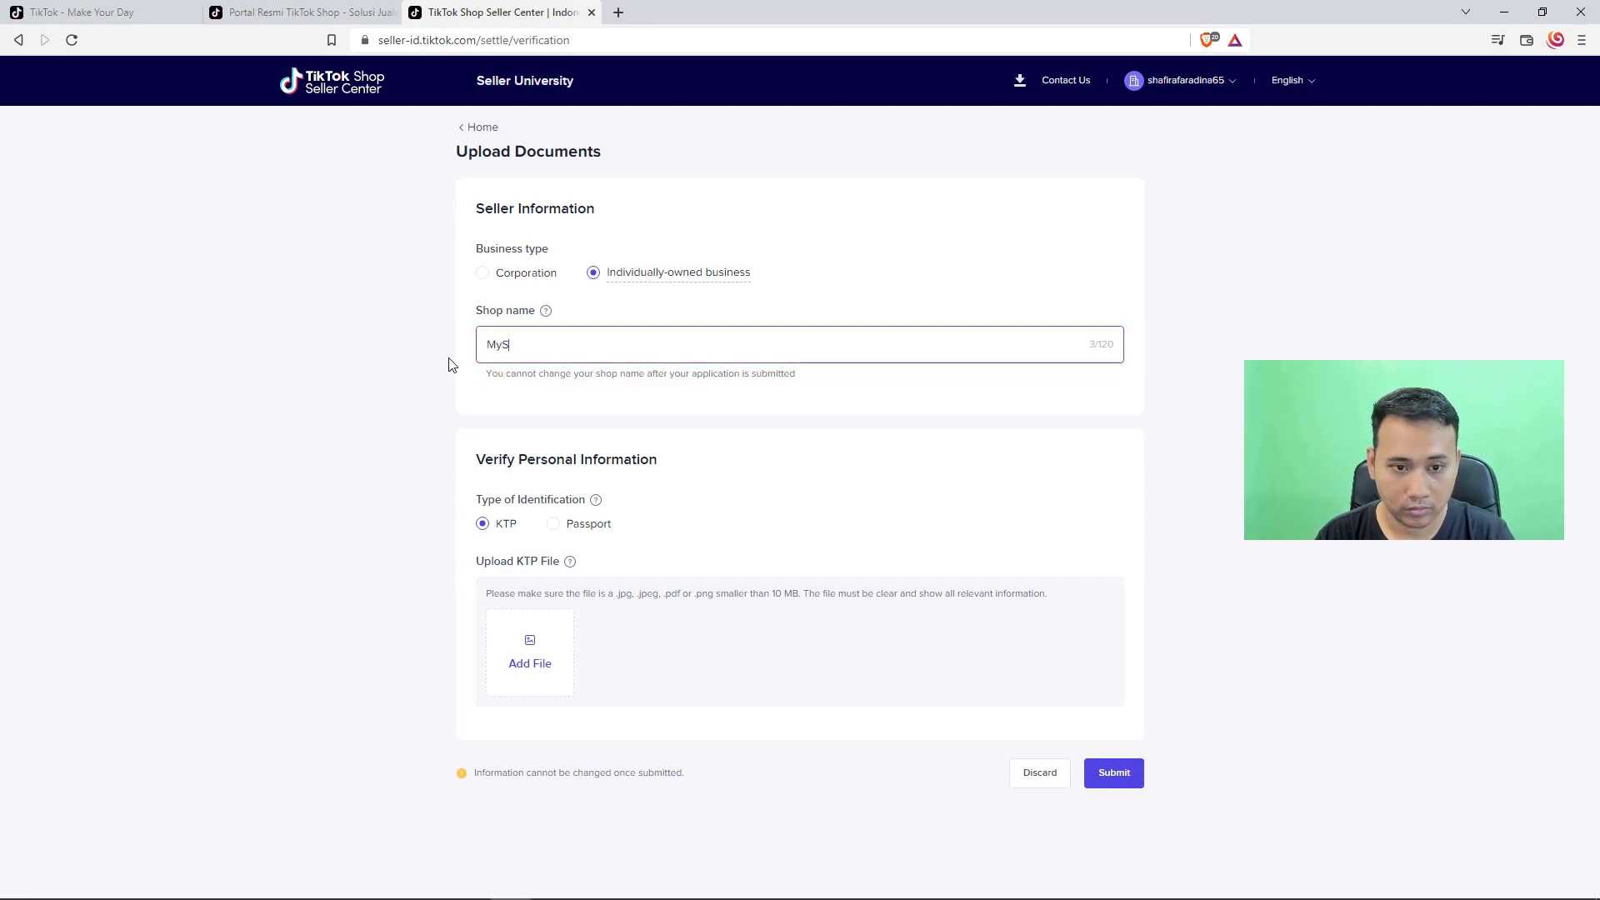
{"action": "type", "text": "hafira Indonesia"}
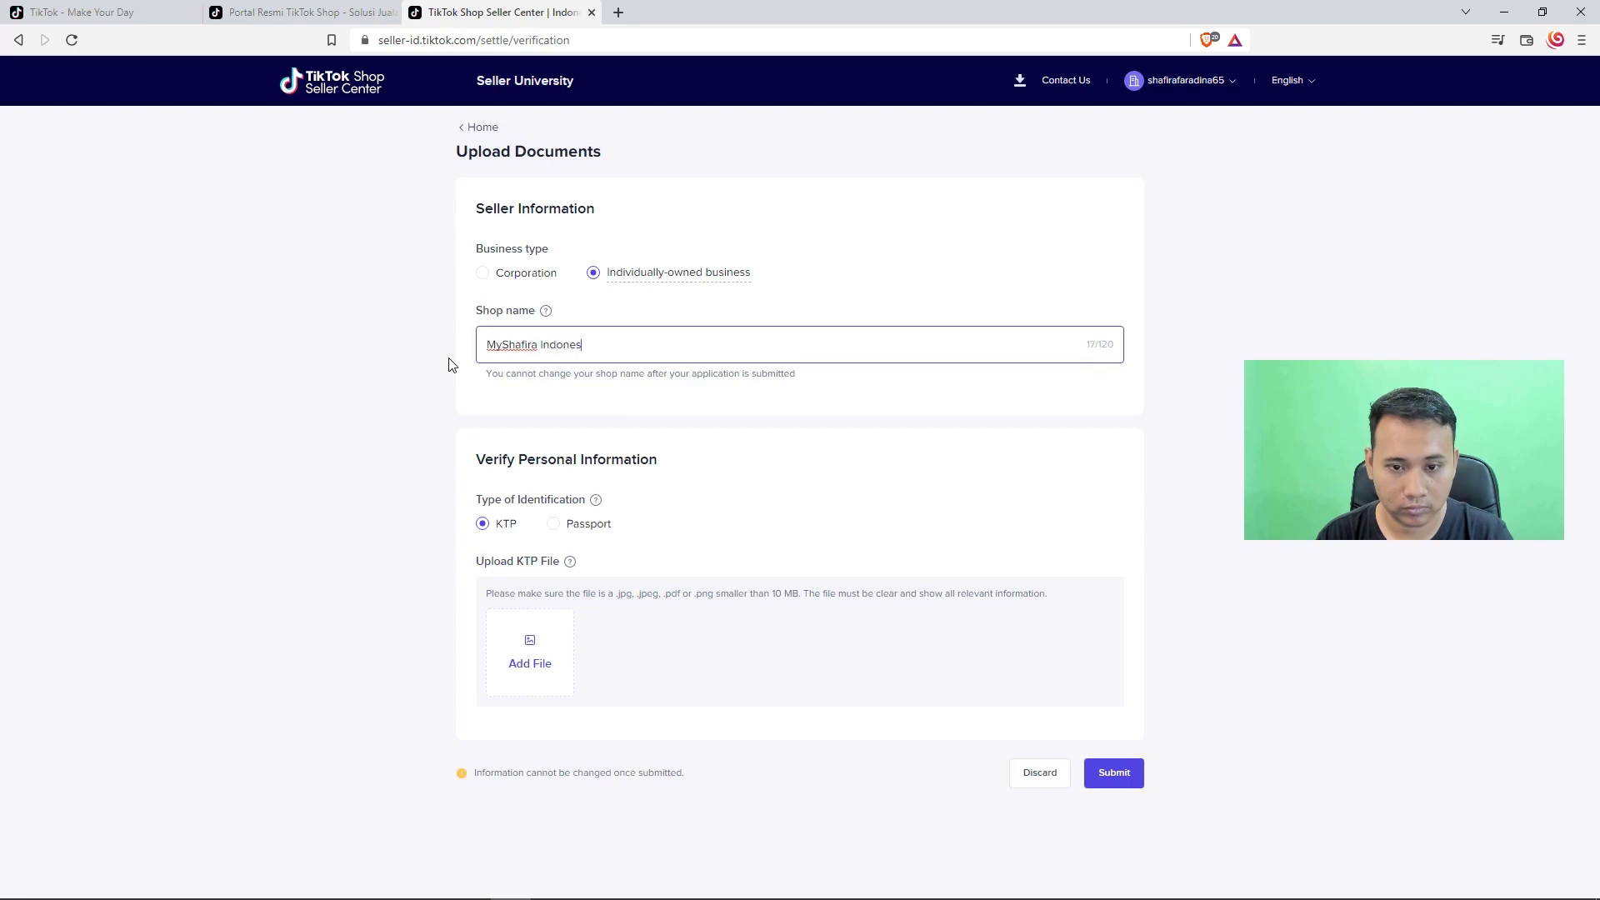
{"action": "left_click", "coordinate": [451, 364]}
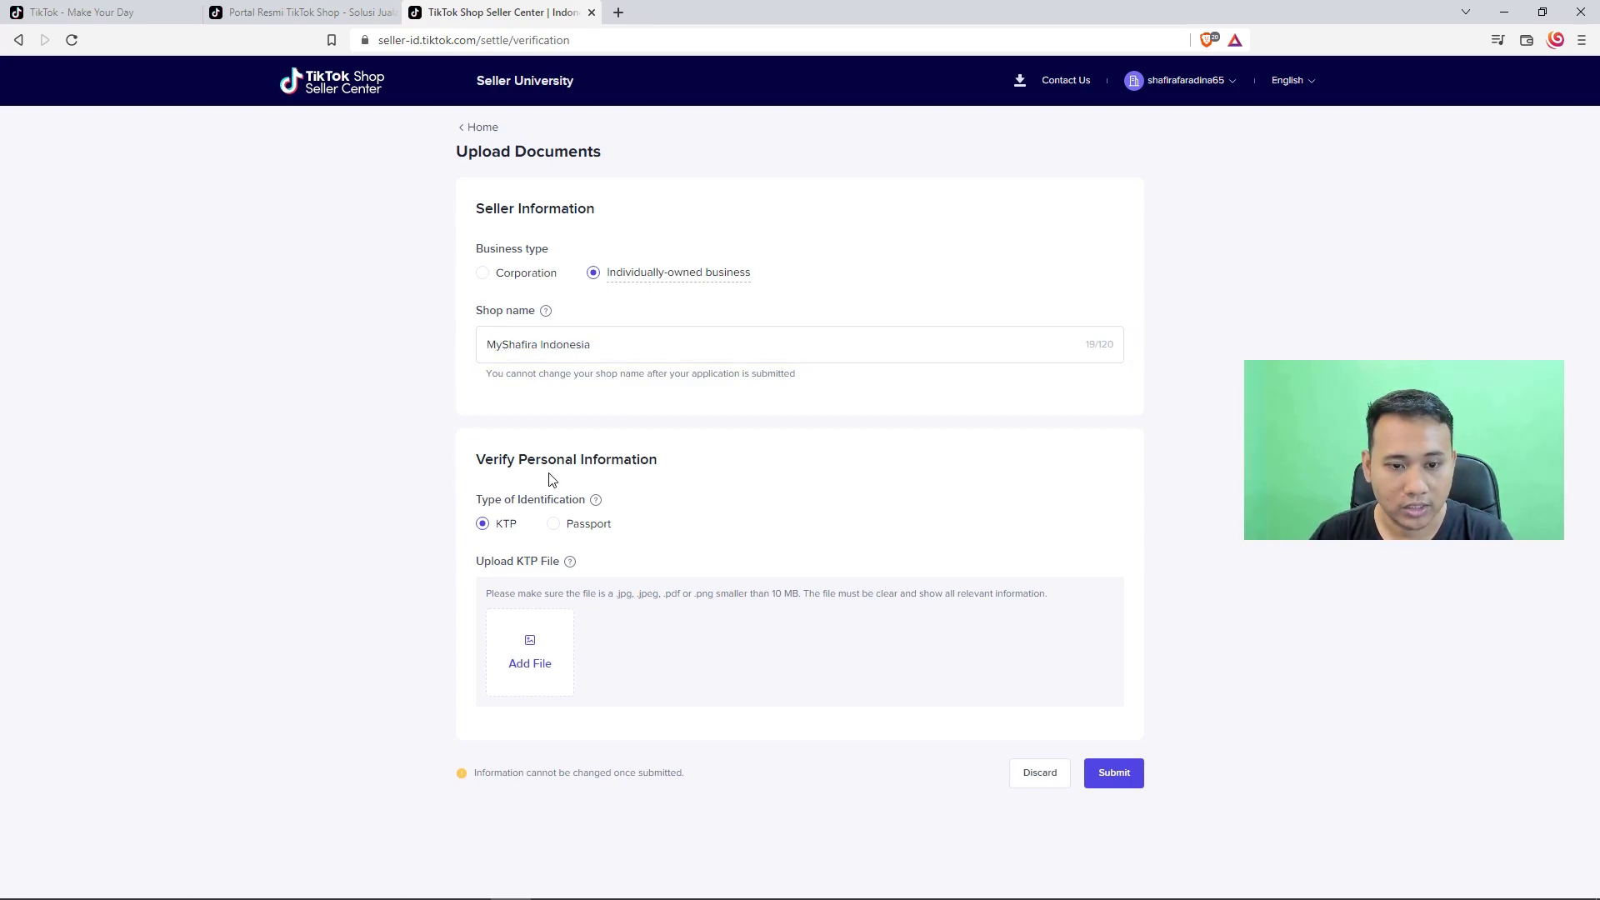
{"action": "left_click", "coordinate": [553, 524]}
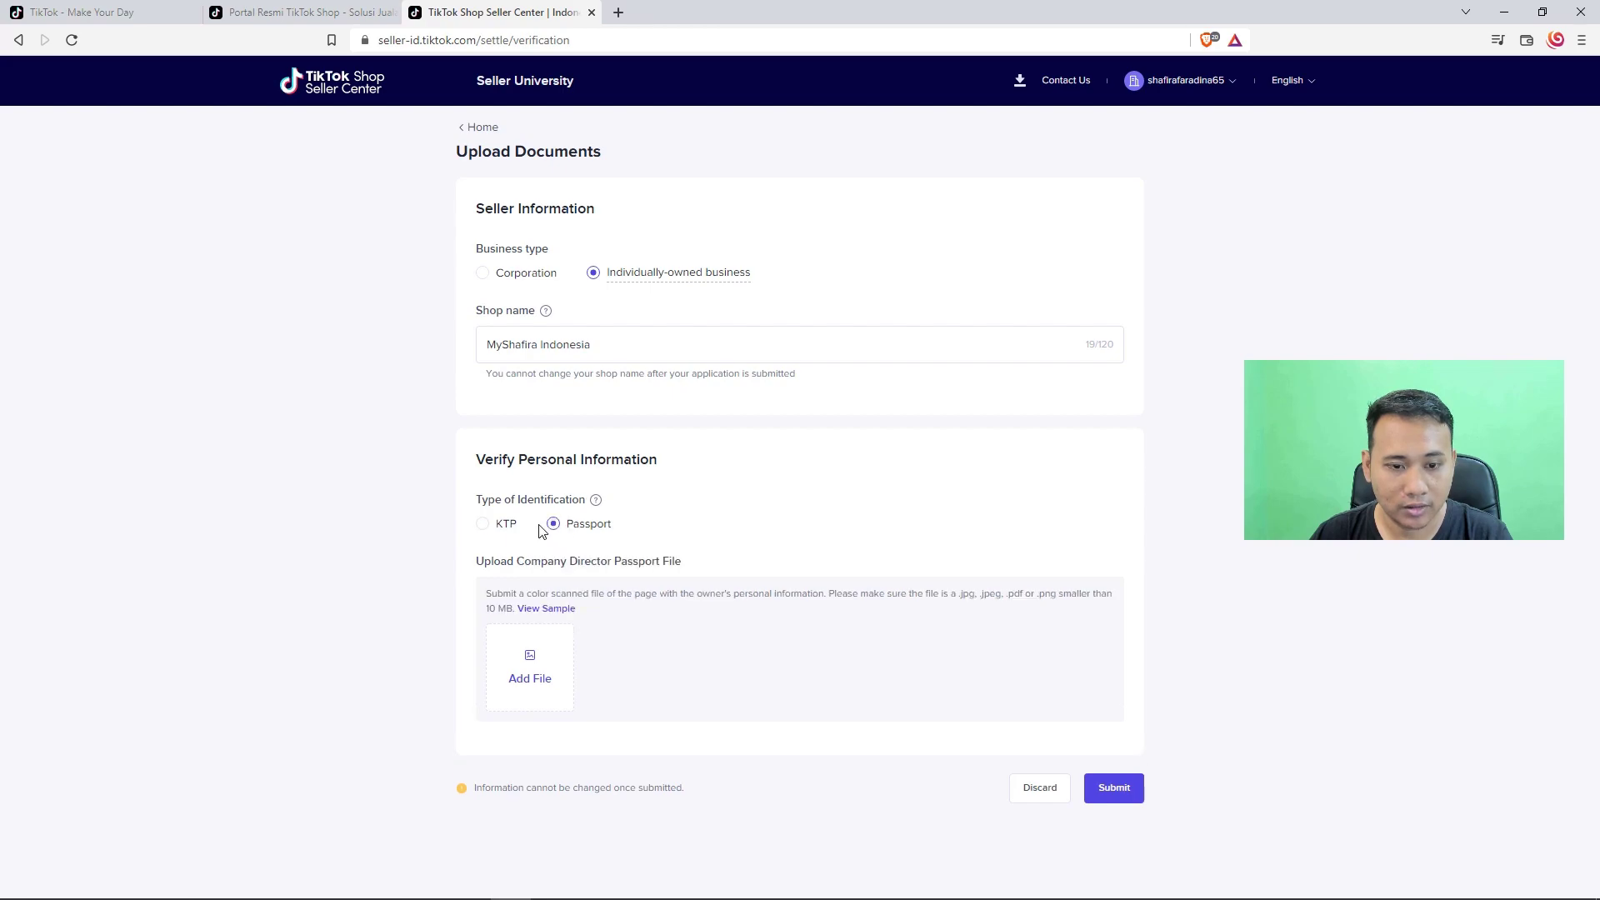
{"action": "left_click", "coordinate": [482, 525]}
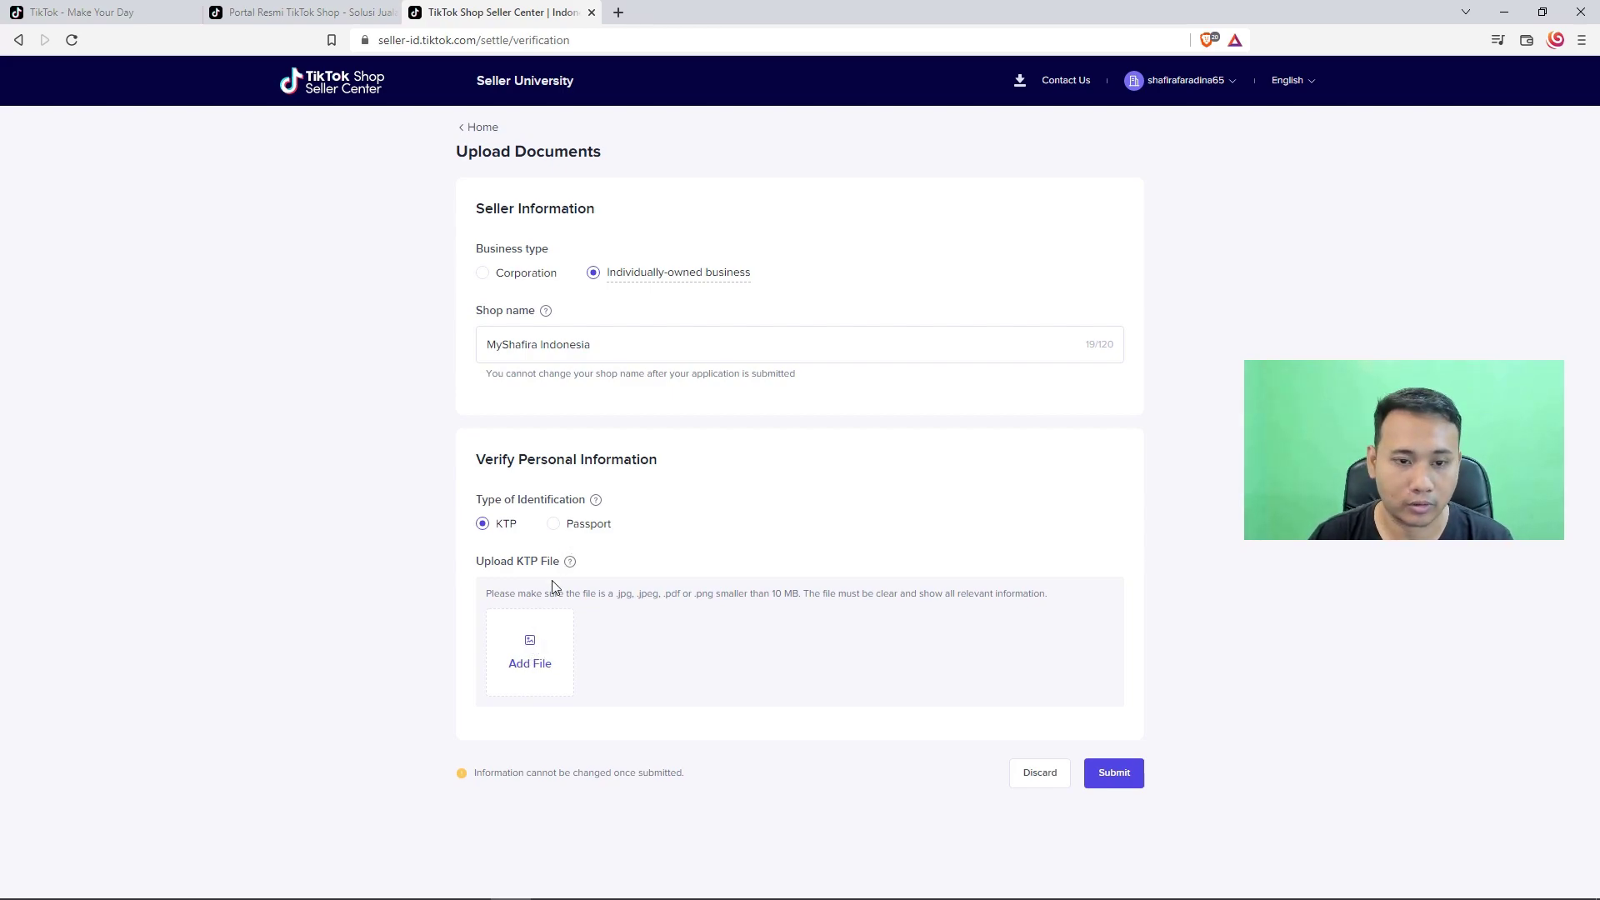
- Upload the KTP image from E:\DOKUMEN NEGARA, complete the KTP details, and submit
{"action": "left_click", "coordinate": [534, 636]}
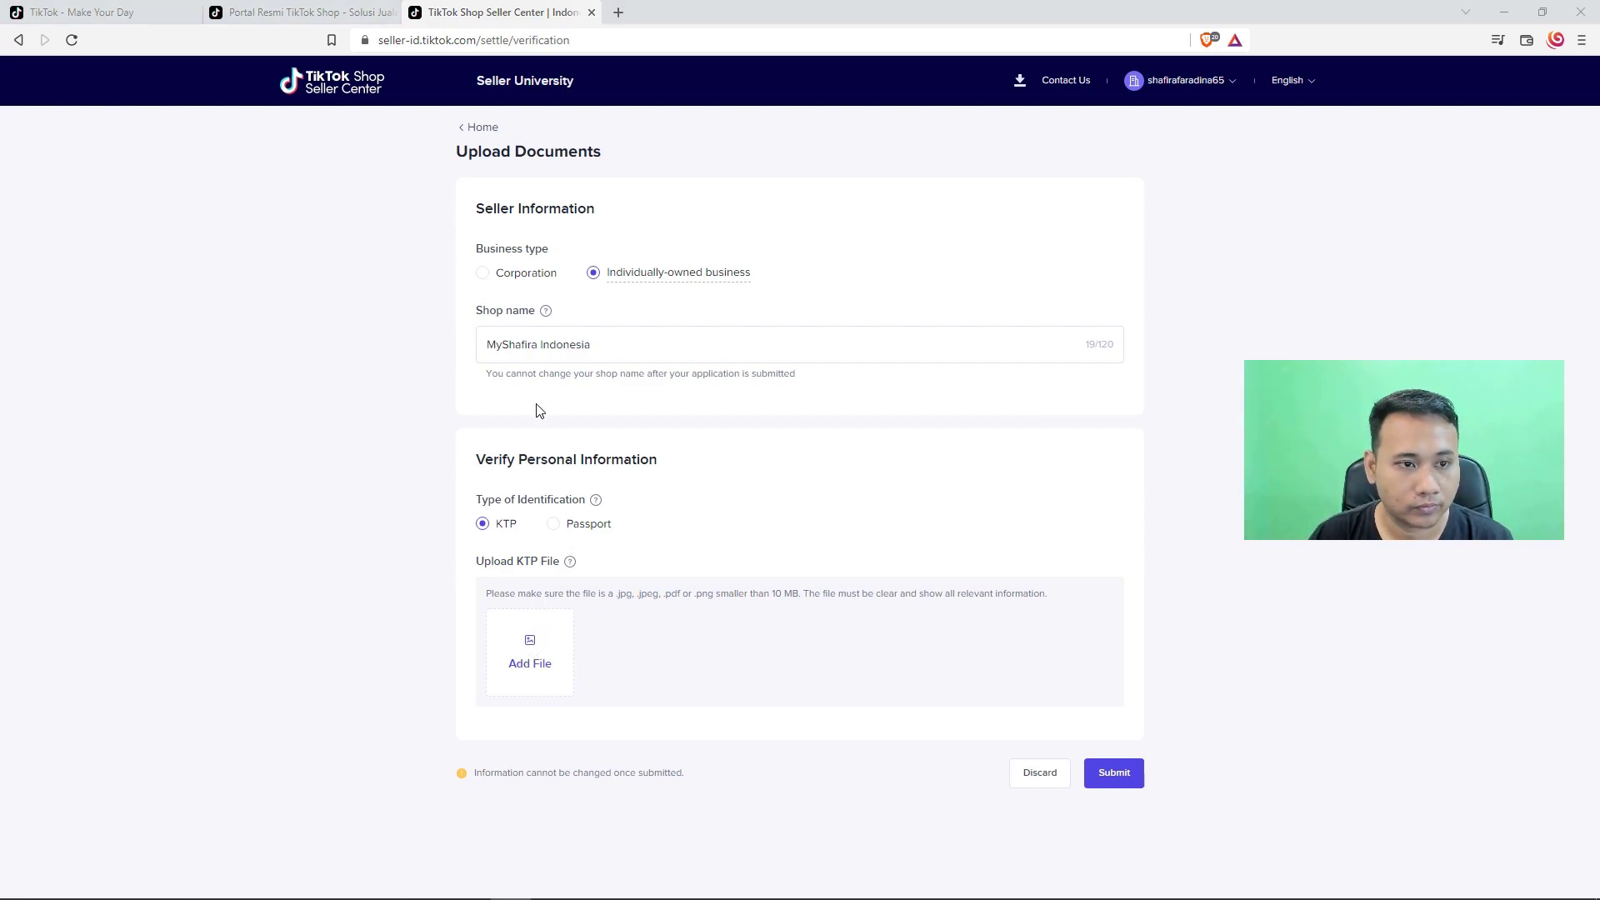
{"action": "left_click", "coordinate": [22, 270]}
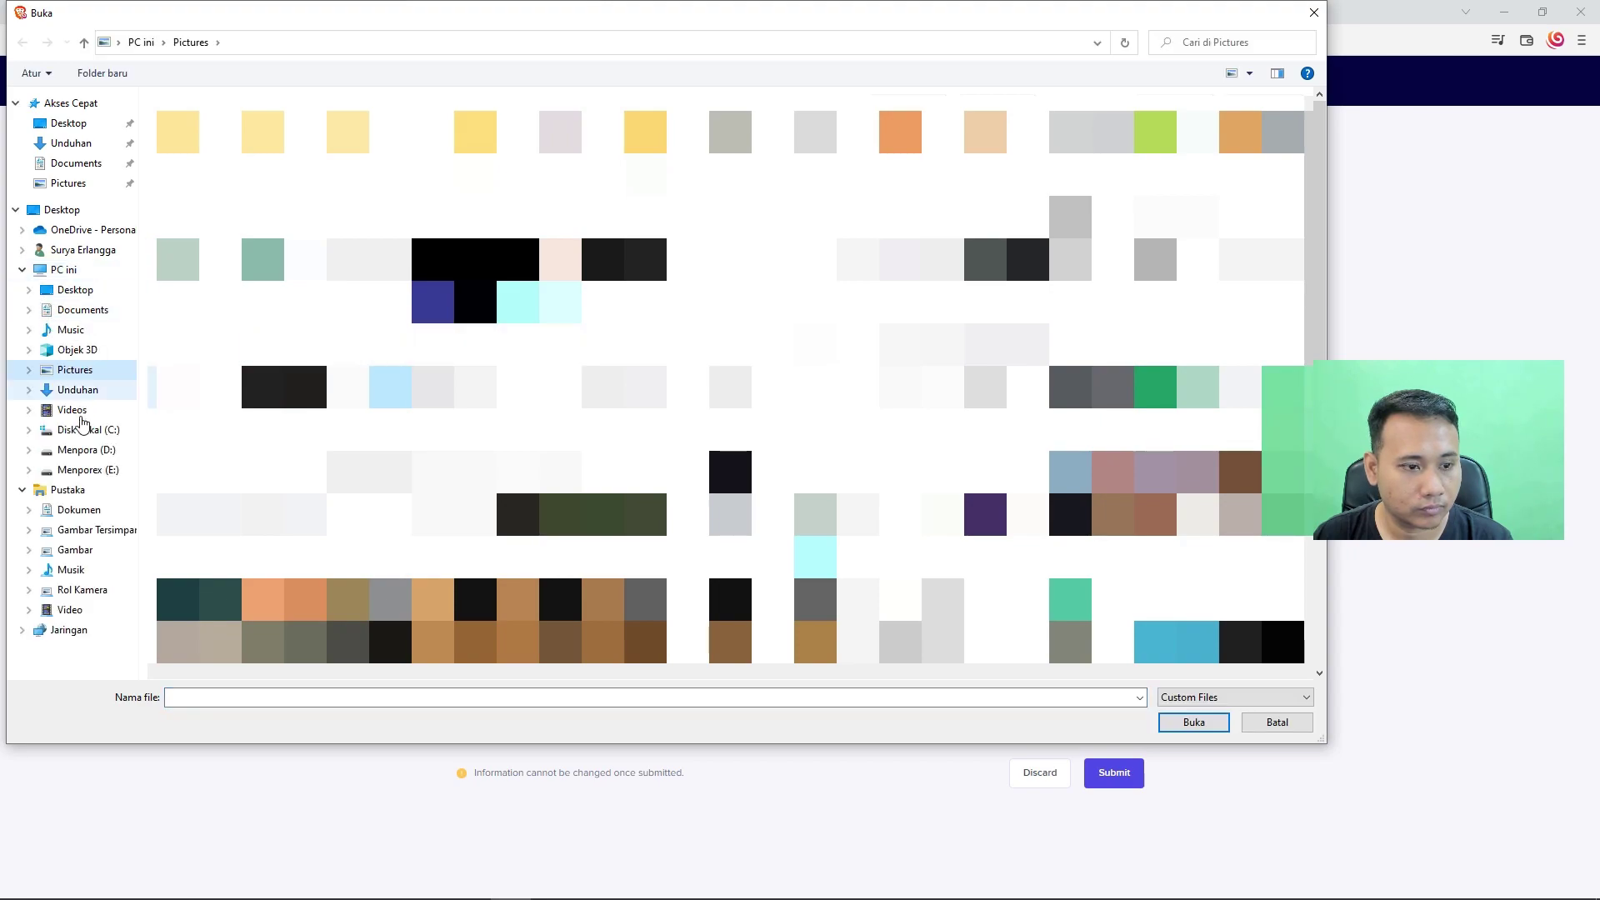
{"action": "left_click", "coordinate": [90, 471]}
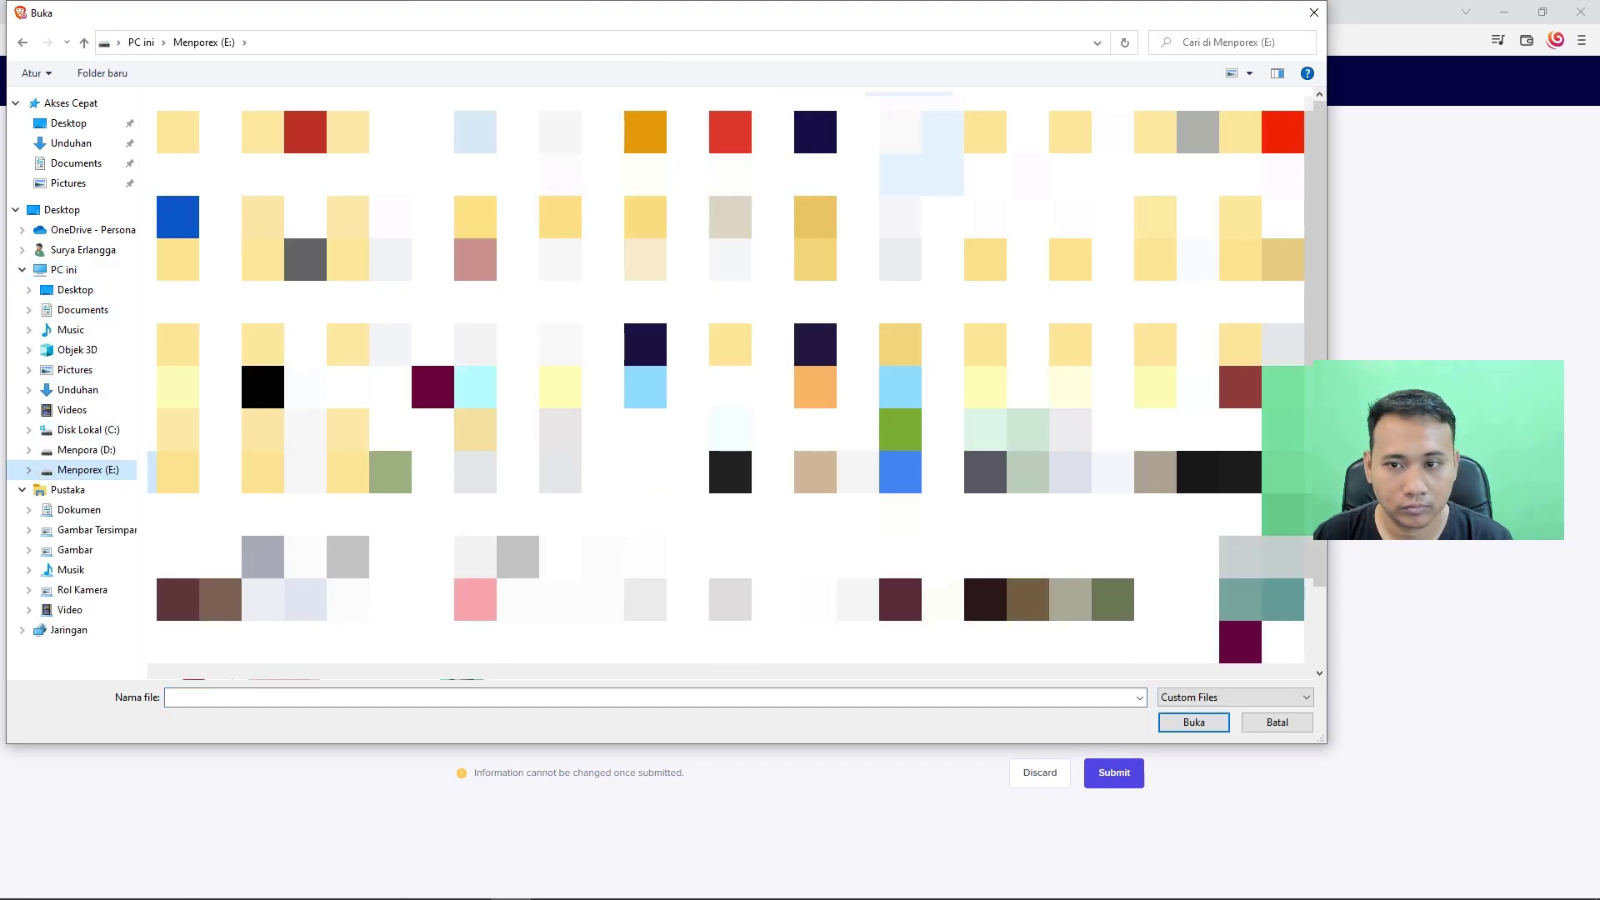
{"action": "double_click", "coordinate": [1176, 142]}
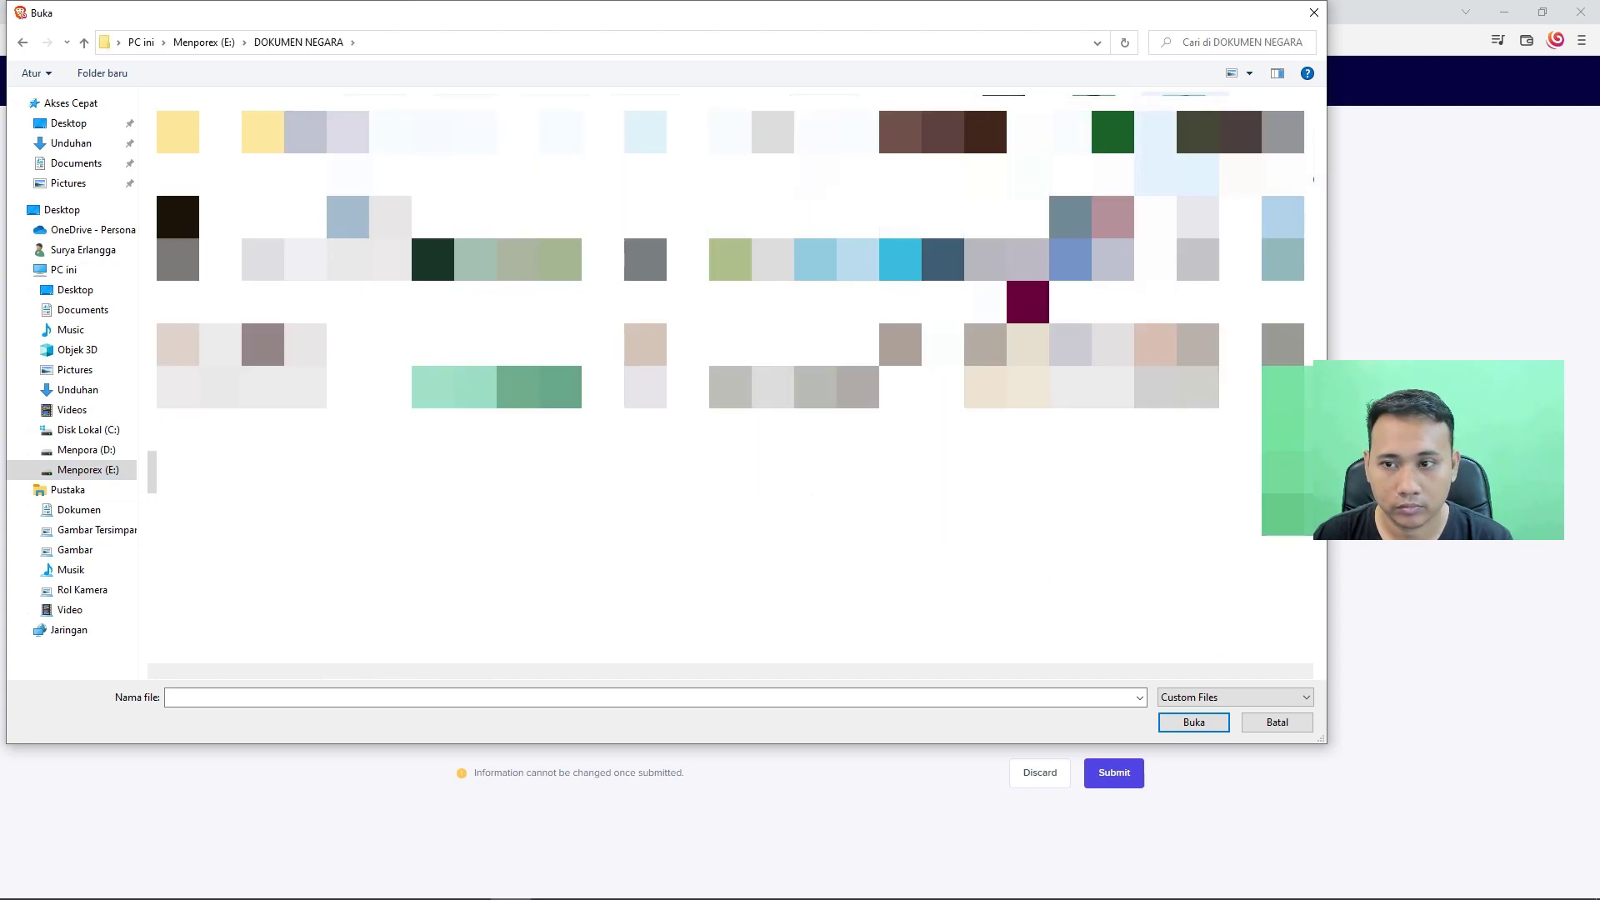
{"action": "left_click", "coordinate": [1271, 150]}
{"action": "left_click", "coordinate": [1194, 722]}
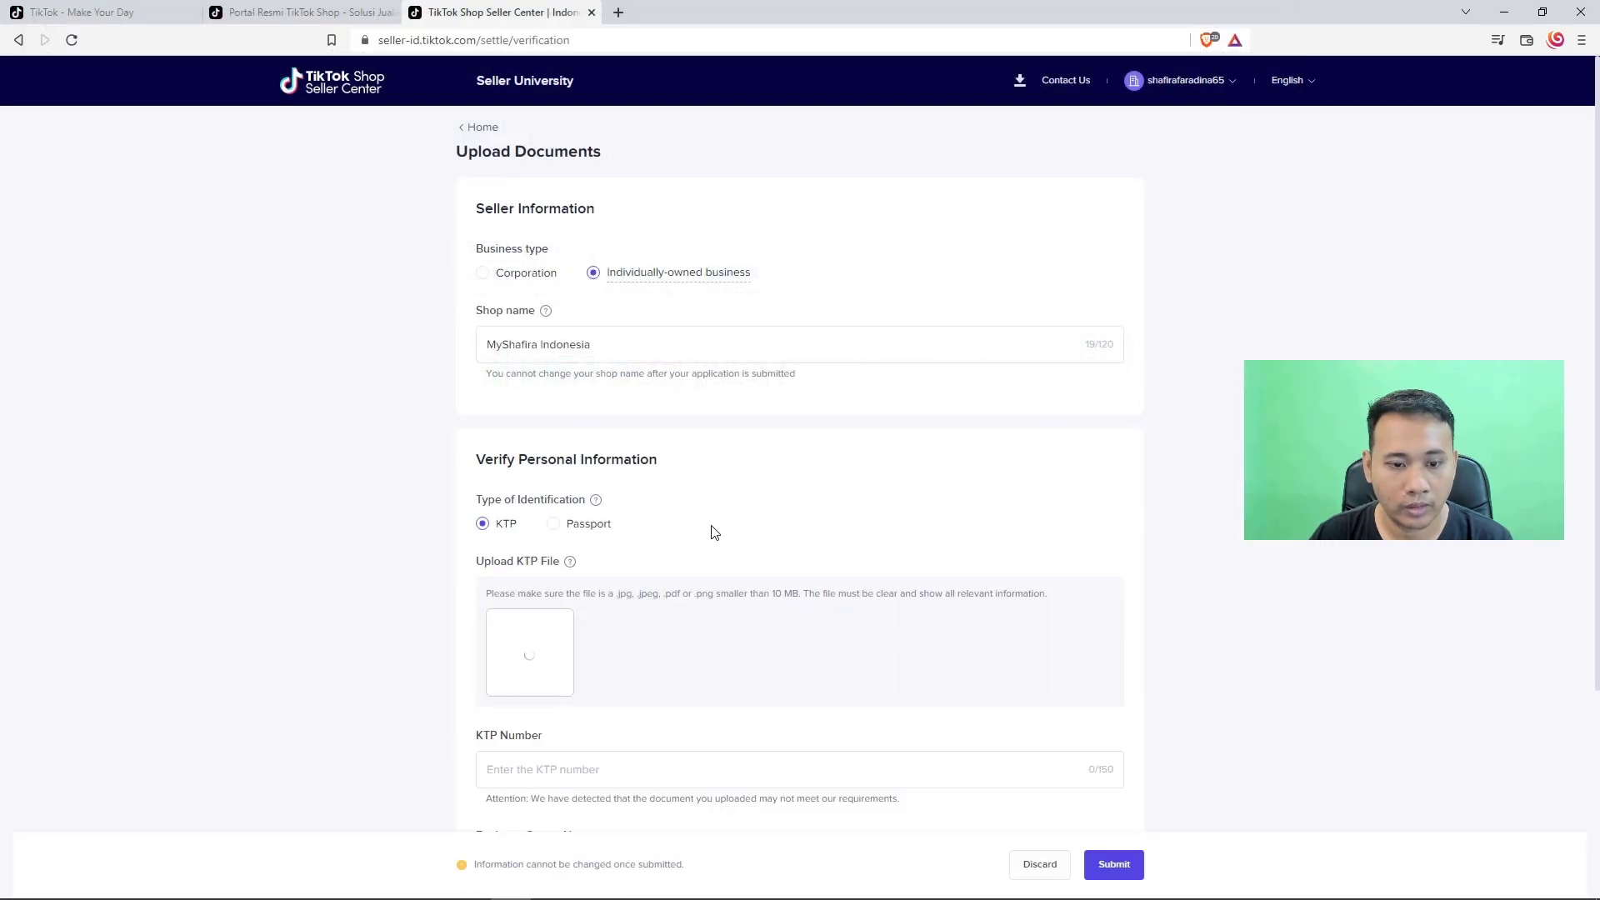
{"action": "scroll", "coordinate": [711, 527], "scroll_direction": "down", "scroll_amount": 3}
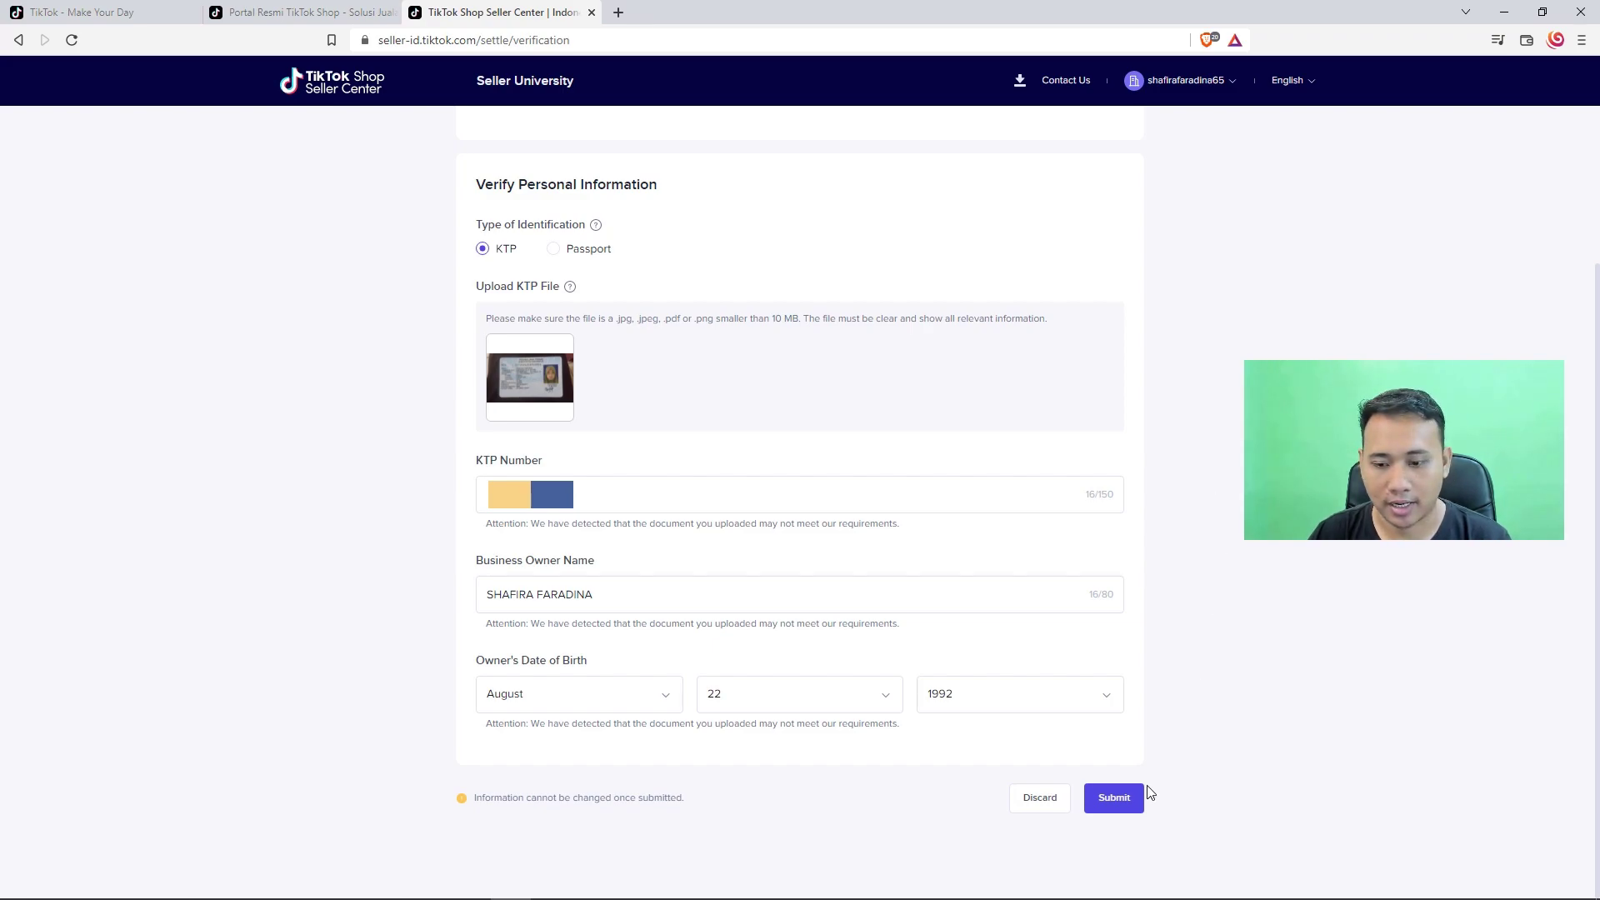
{"action": "left_click", "coordinate": [1117, 800]}
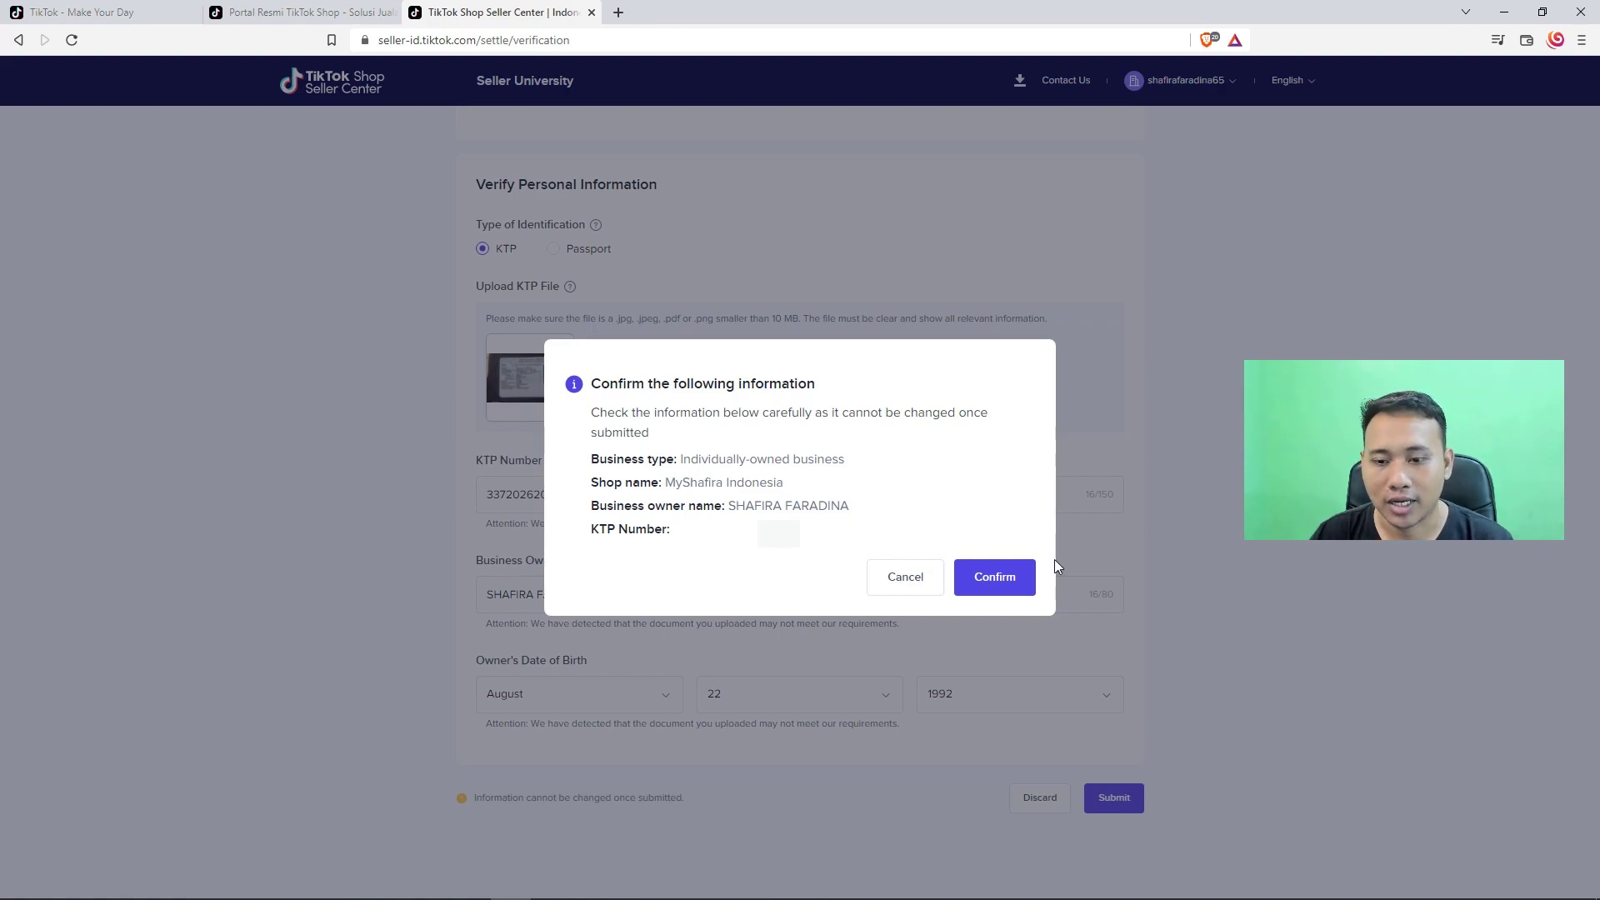
- Confirm the submission and read the documents-under-review notice on the homepage
{"action": "left_click", "coordinate": [1000, 579]}
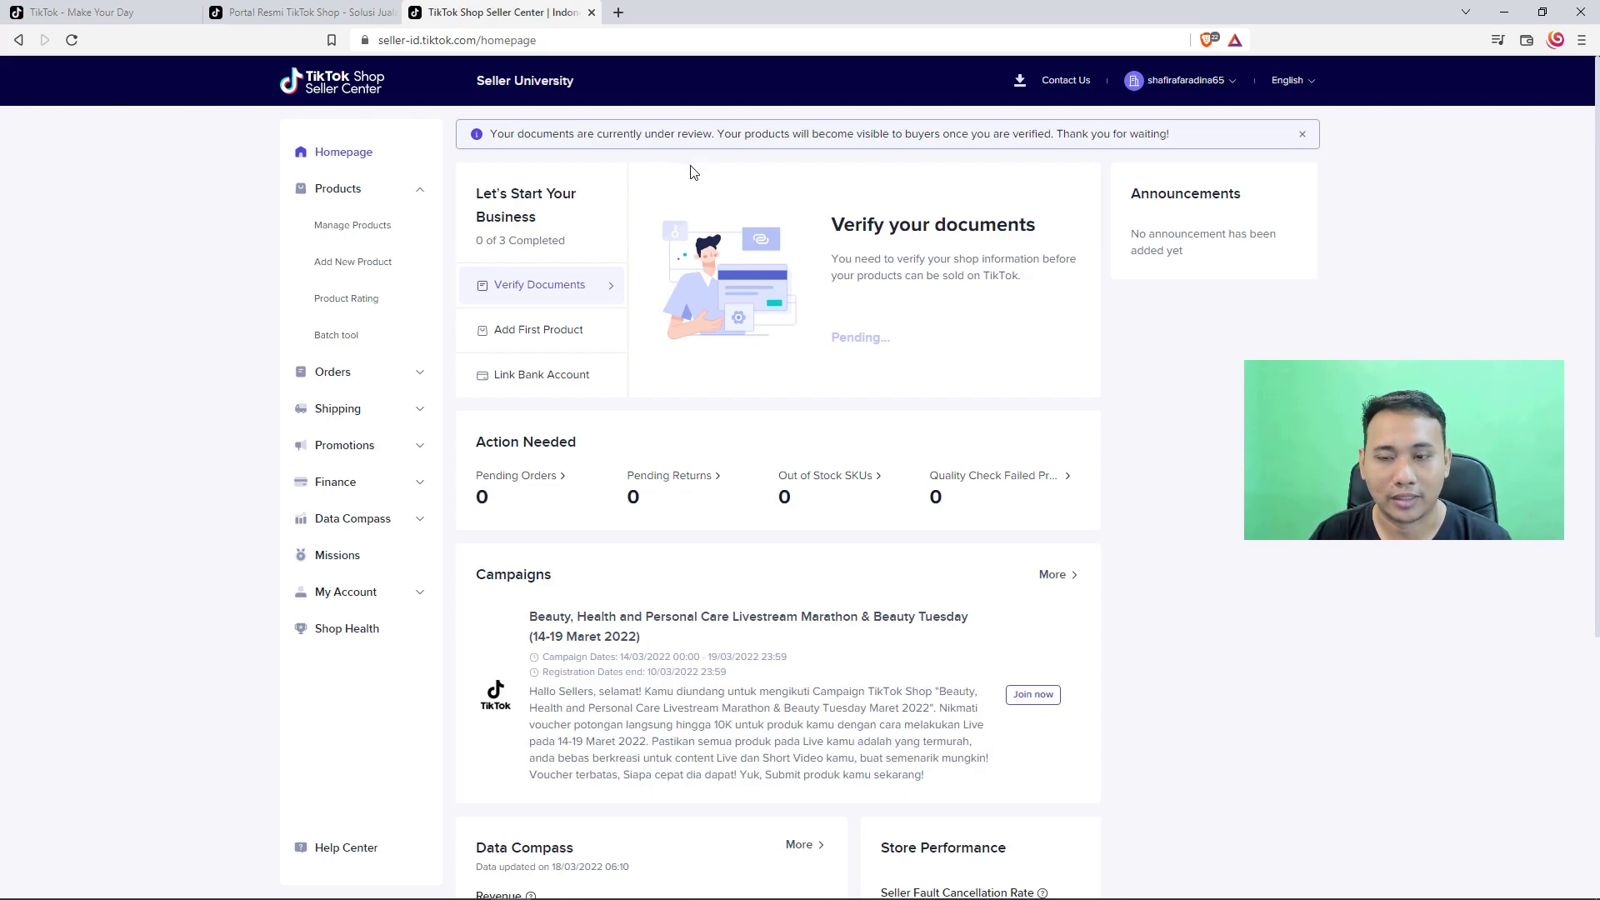
{"action": "left_click_drag", "start_coordinate": [498, 134], "coordinate": [854, 135]}
{"action": "left_click", "coordinate": [733, 133]}
{"action": "left_click", "coordinate": [1223, 386]}
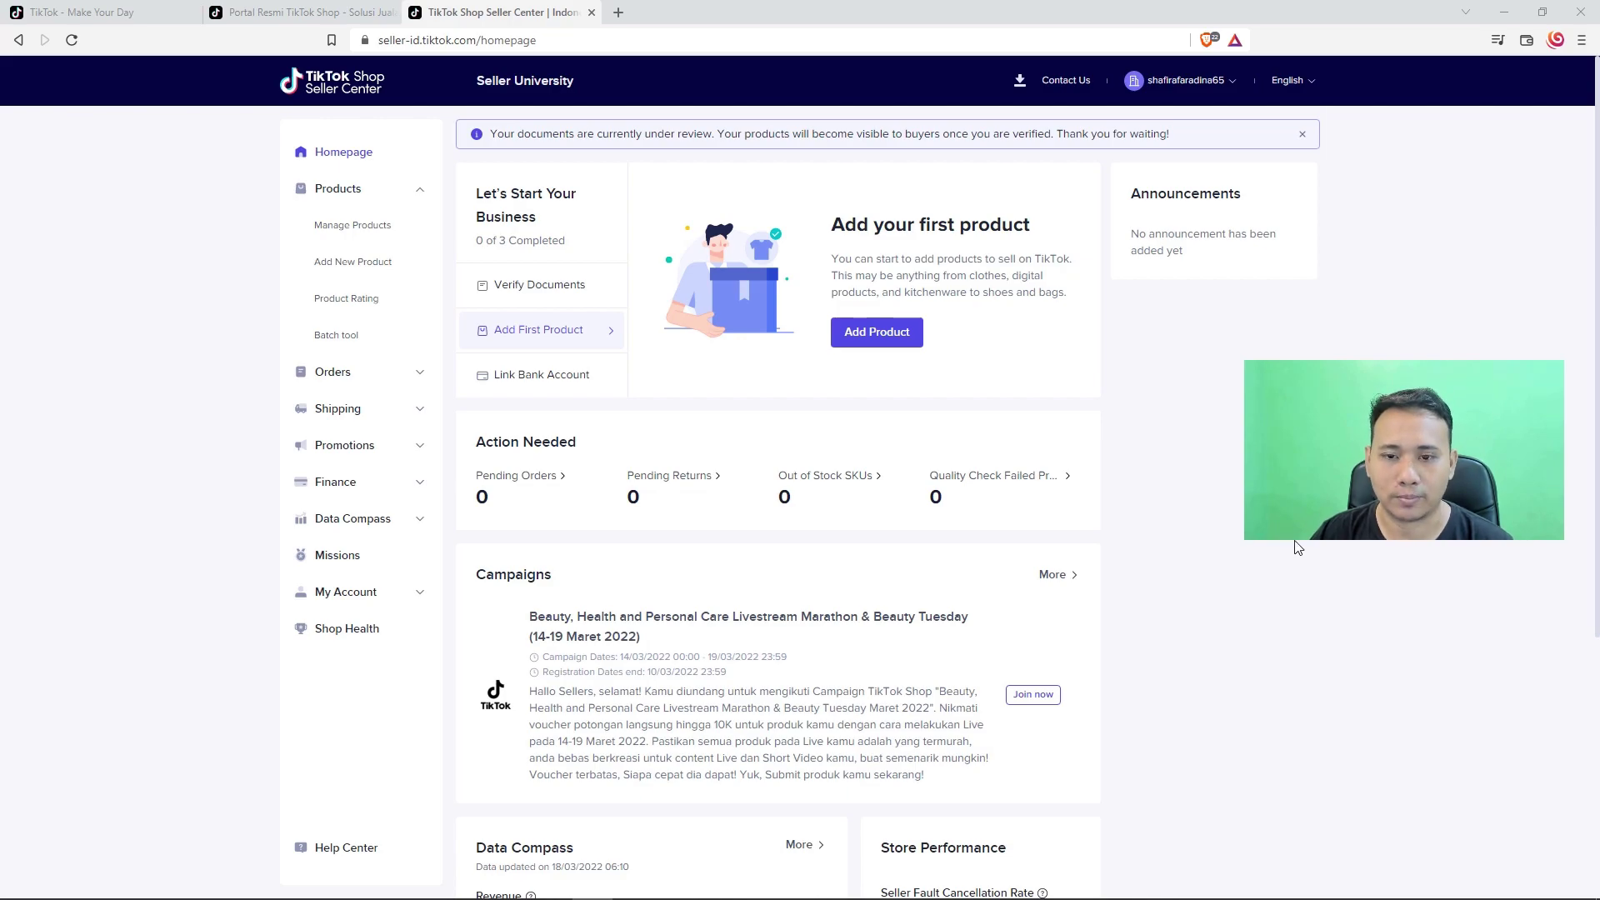
- Start adding a product, entering the contact person's name and the suggested phone number
{"action": "left_click", "coordinate": [880, 337]}
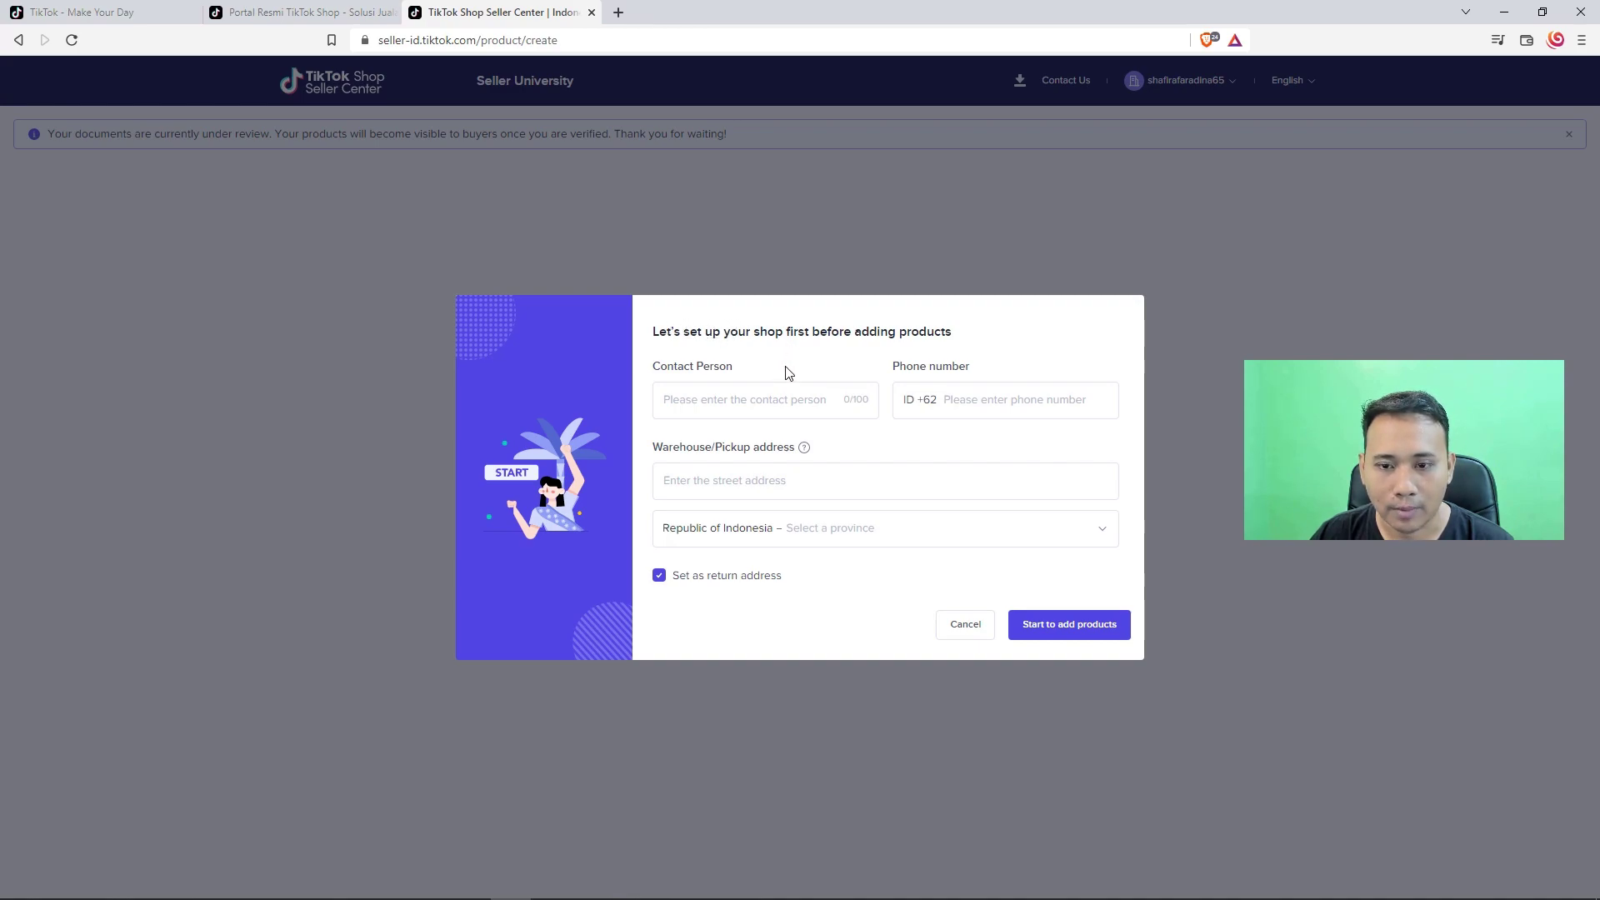
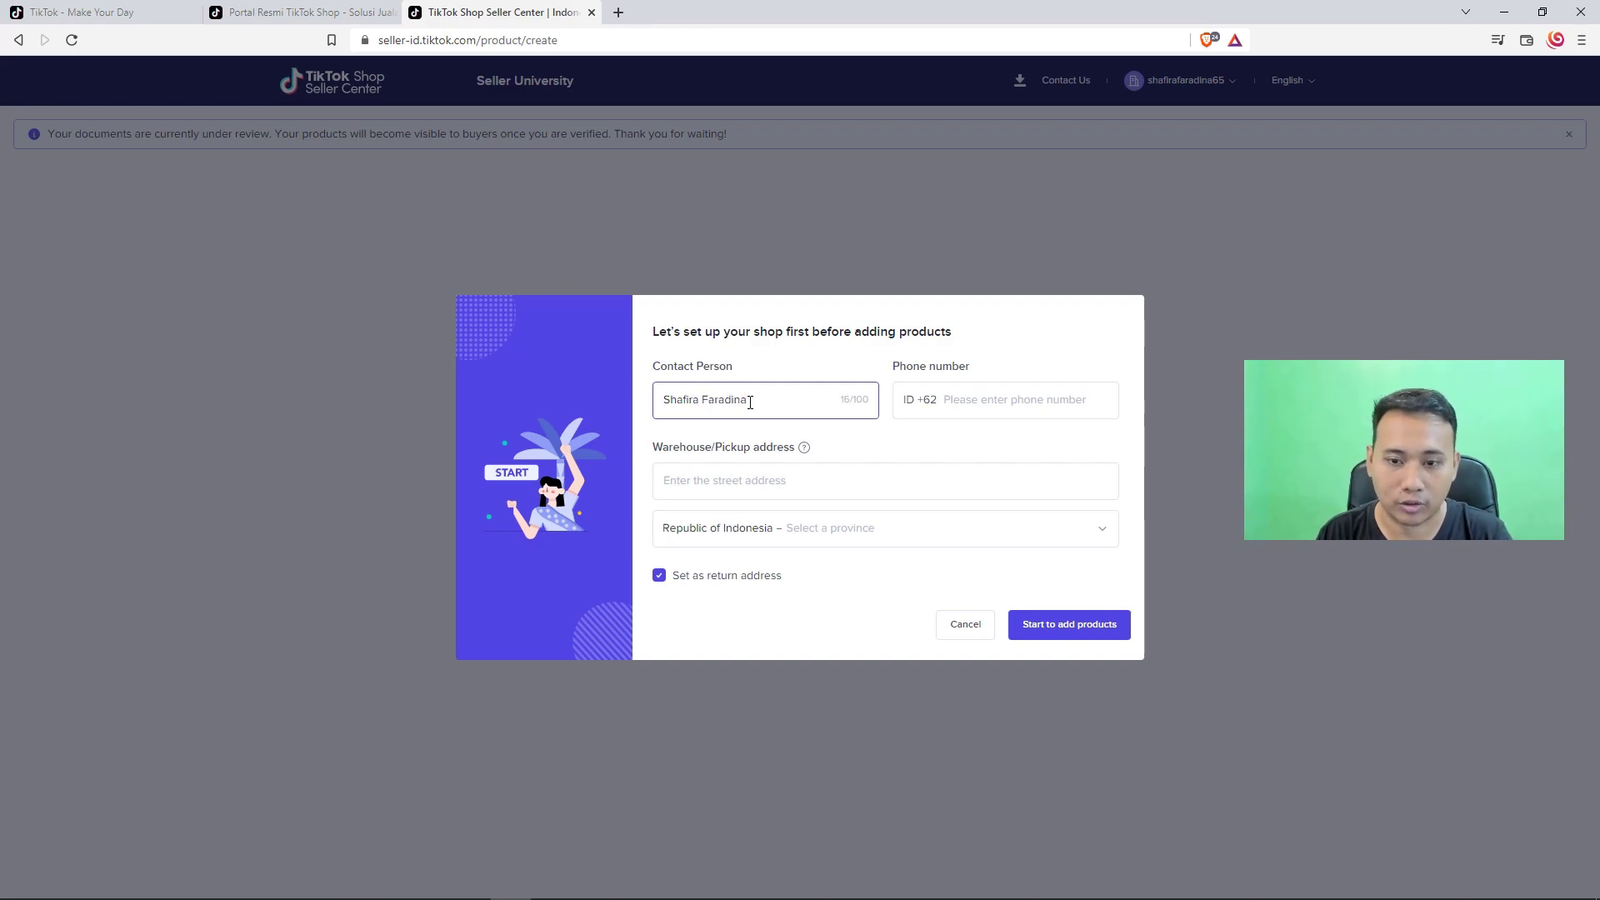
{"action": "left_click", "coordinate": [1047, 432]}
{"action": "left_click", "coordinate": [1036, 403]}
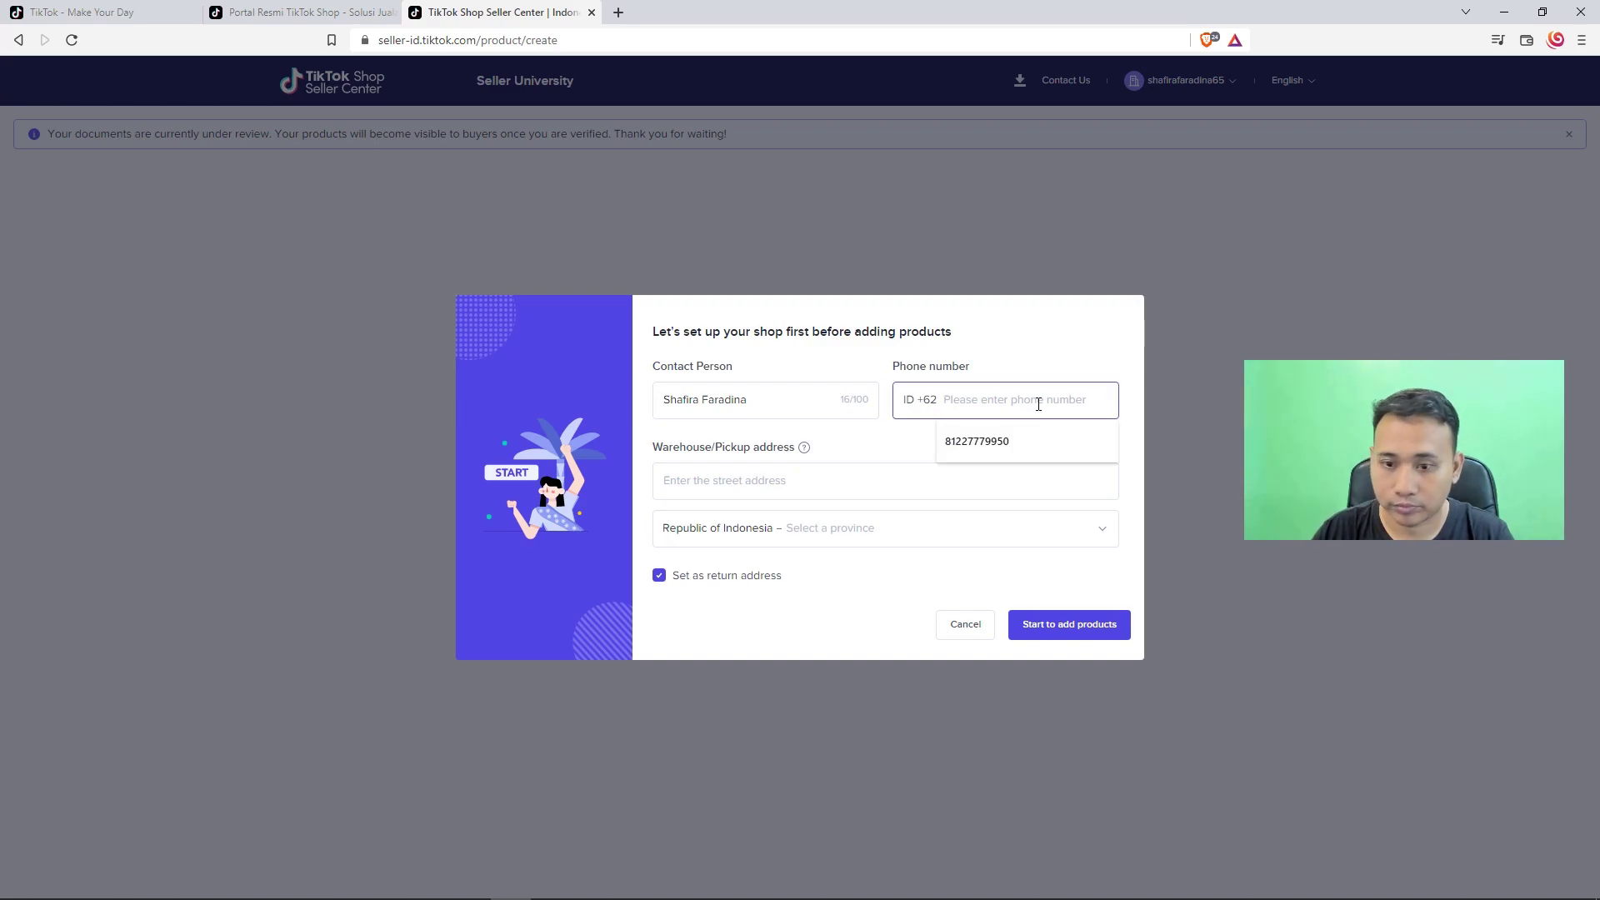
{"action": "left_click", "coordinate": [1020, 444]}
- Type the warehouse/pickup street address
{"action": "left_click", "coordinate": [835, 486]}
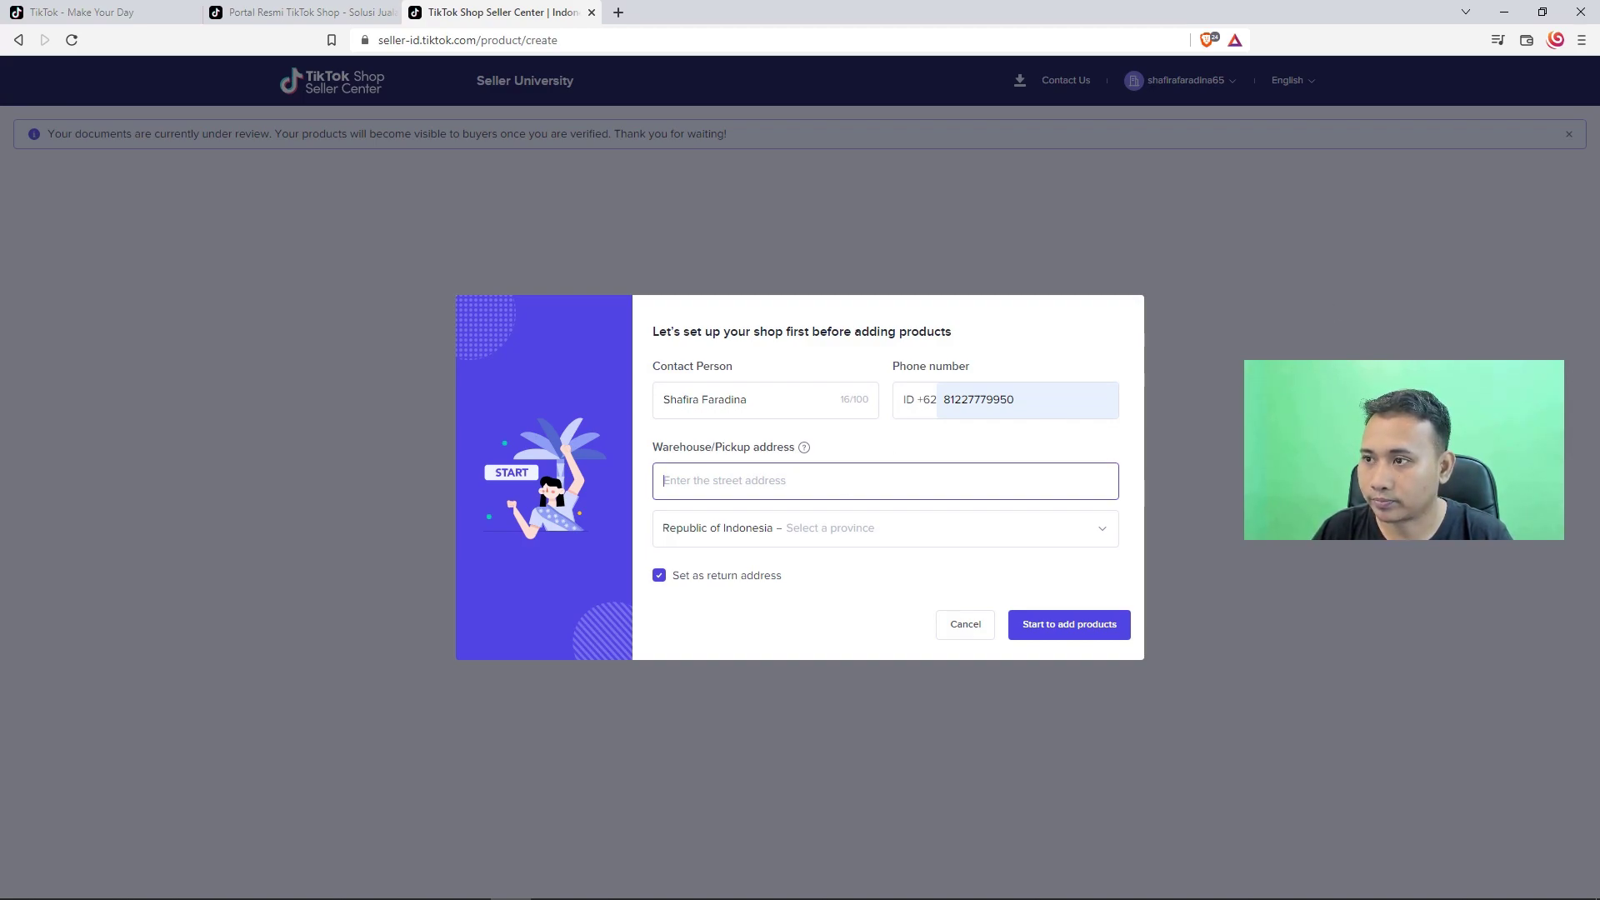
{"action": "key", "text": "Return"}
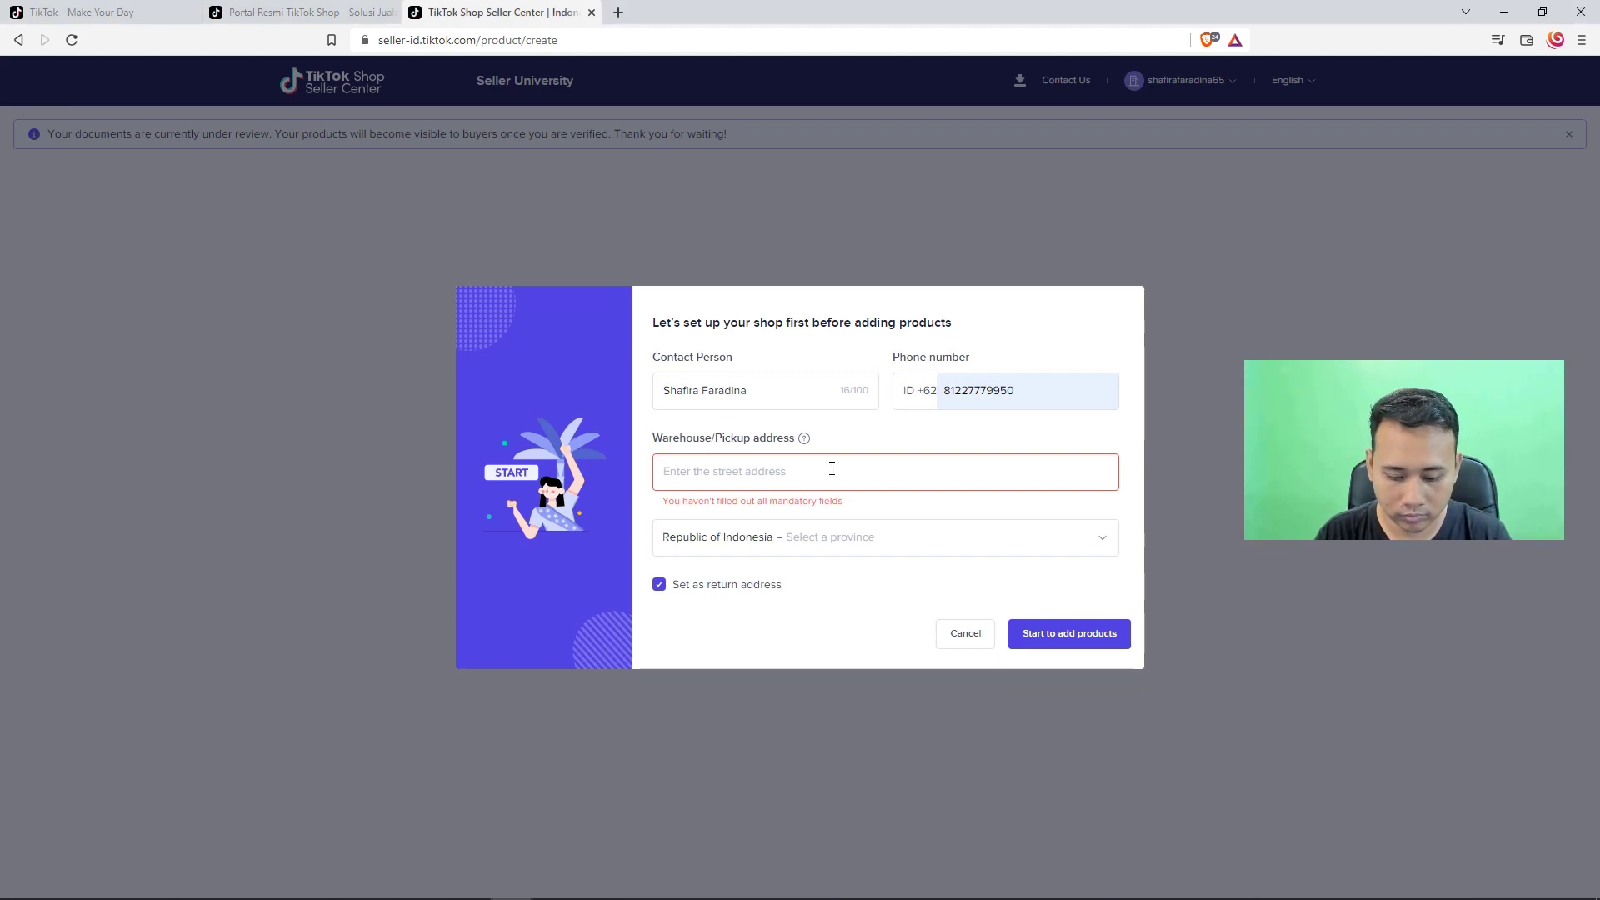
{"action": "type", "text": "pd"}
{"action": "key", "text": "BackSpace"}
{"action": "key", "text": "BackSpace"}
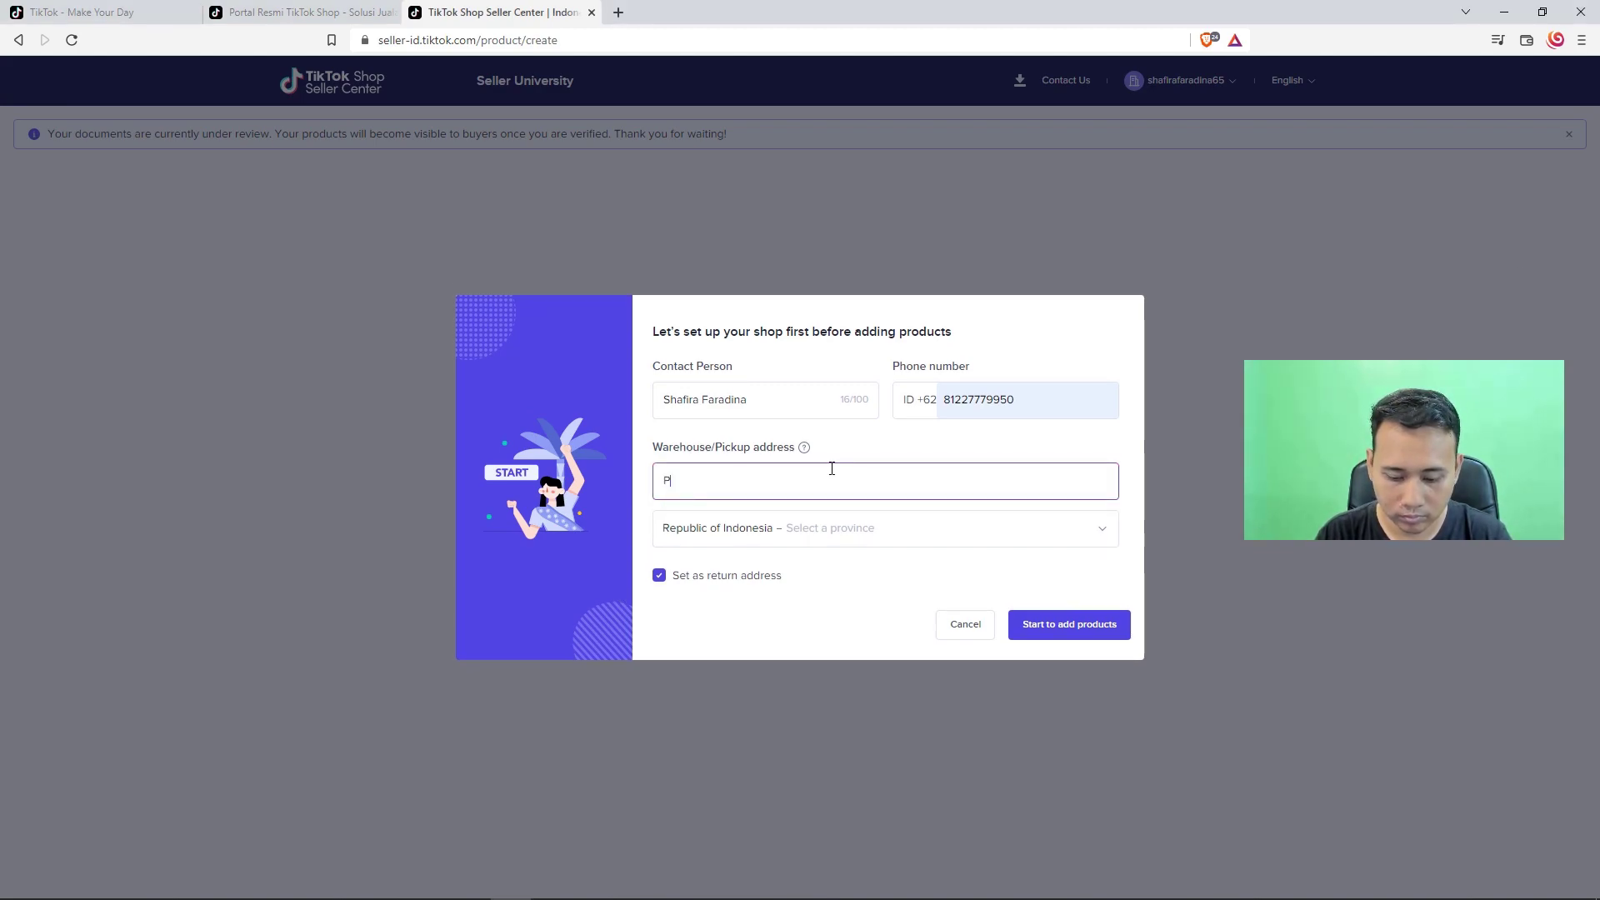
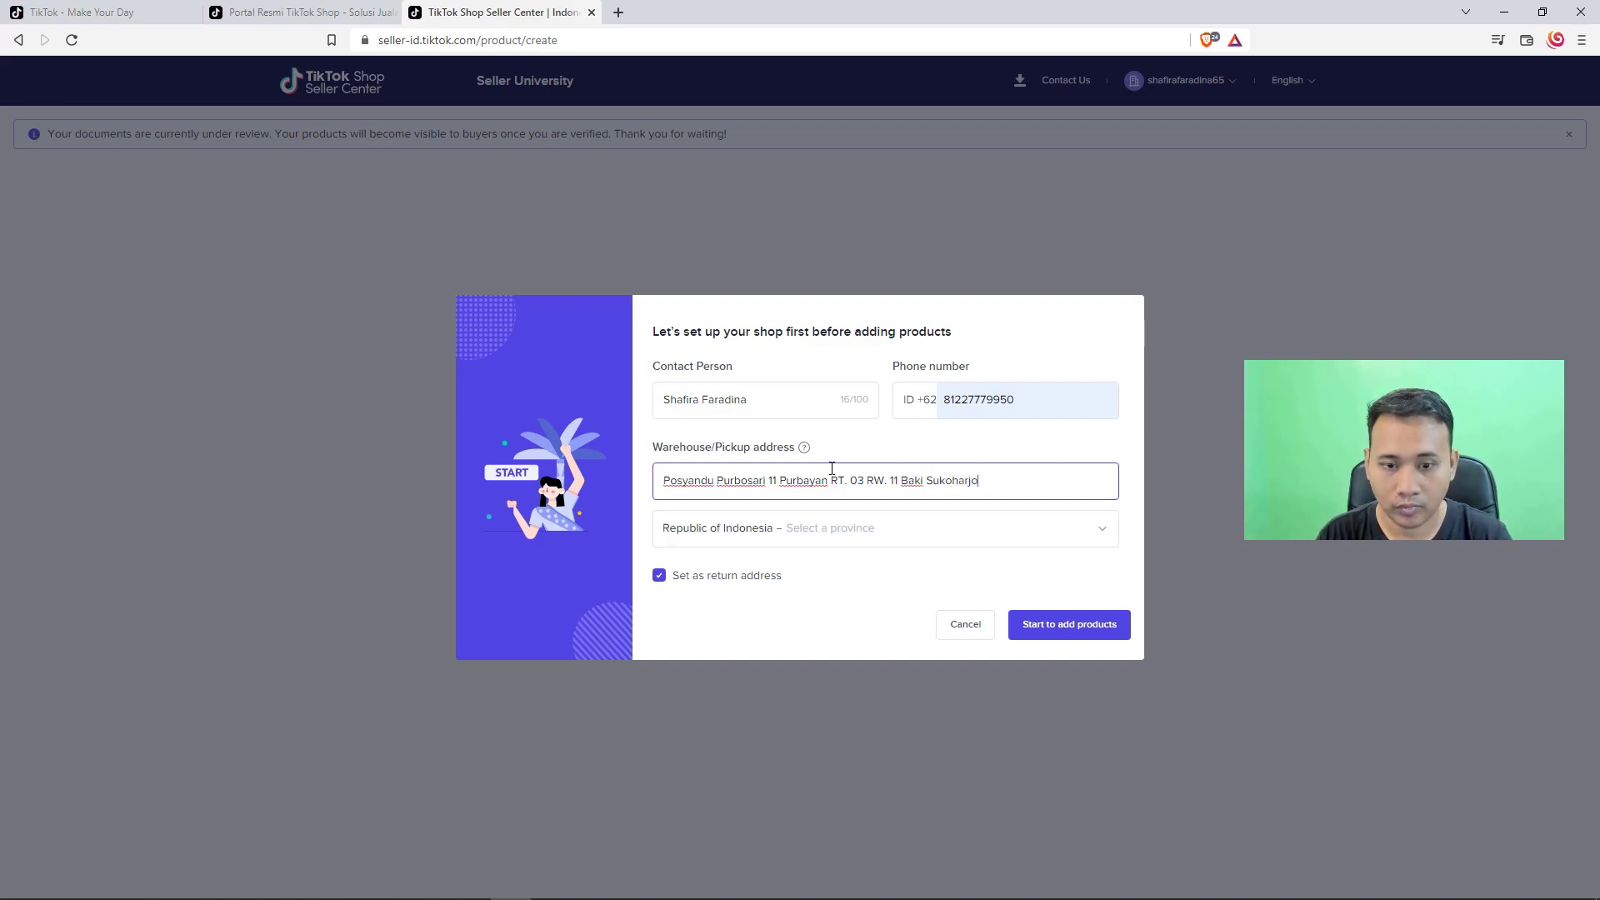
- Set the pickup region to Central Java Province, Sukoharjo Regency, Baki, Purbayan
{"action": "left_click", "coordinate": [856, 534]}
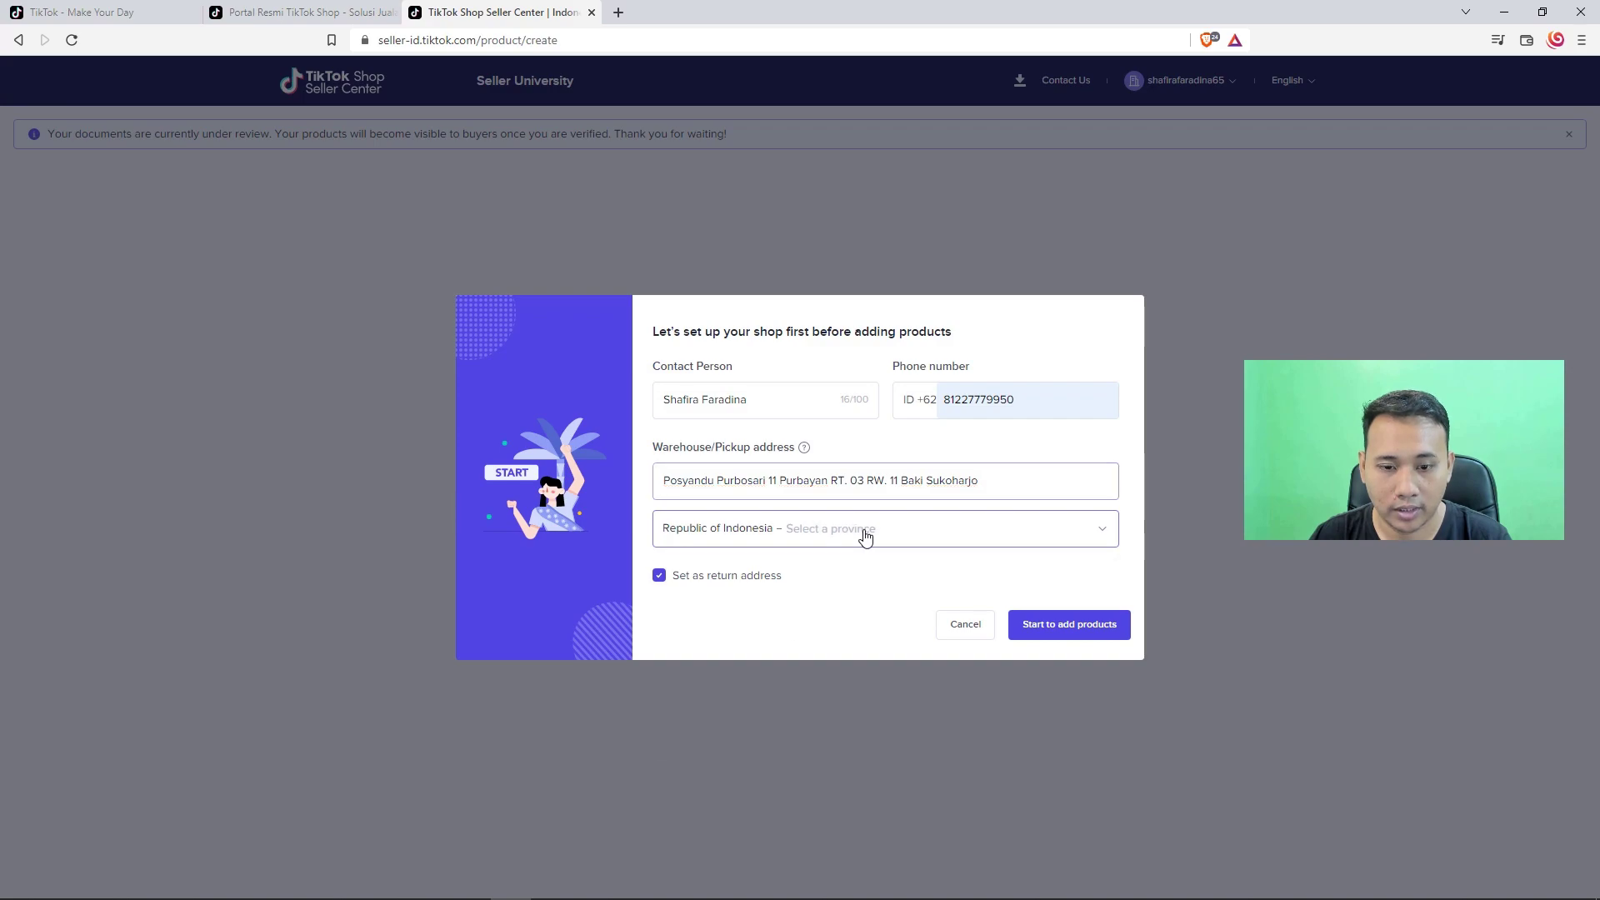
{"action": "scroll", "coordinate": [796, 609], "scroll_direction": "down", "scroll_amount": 2}
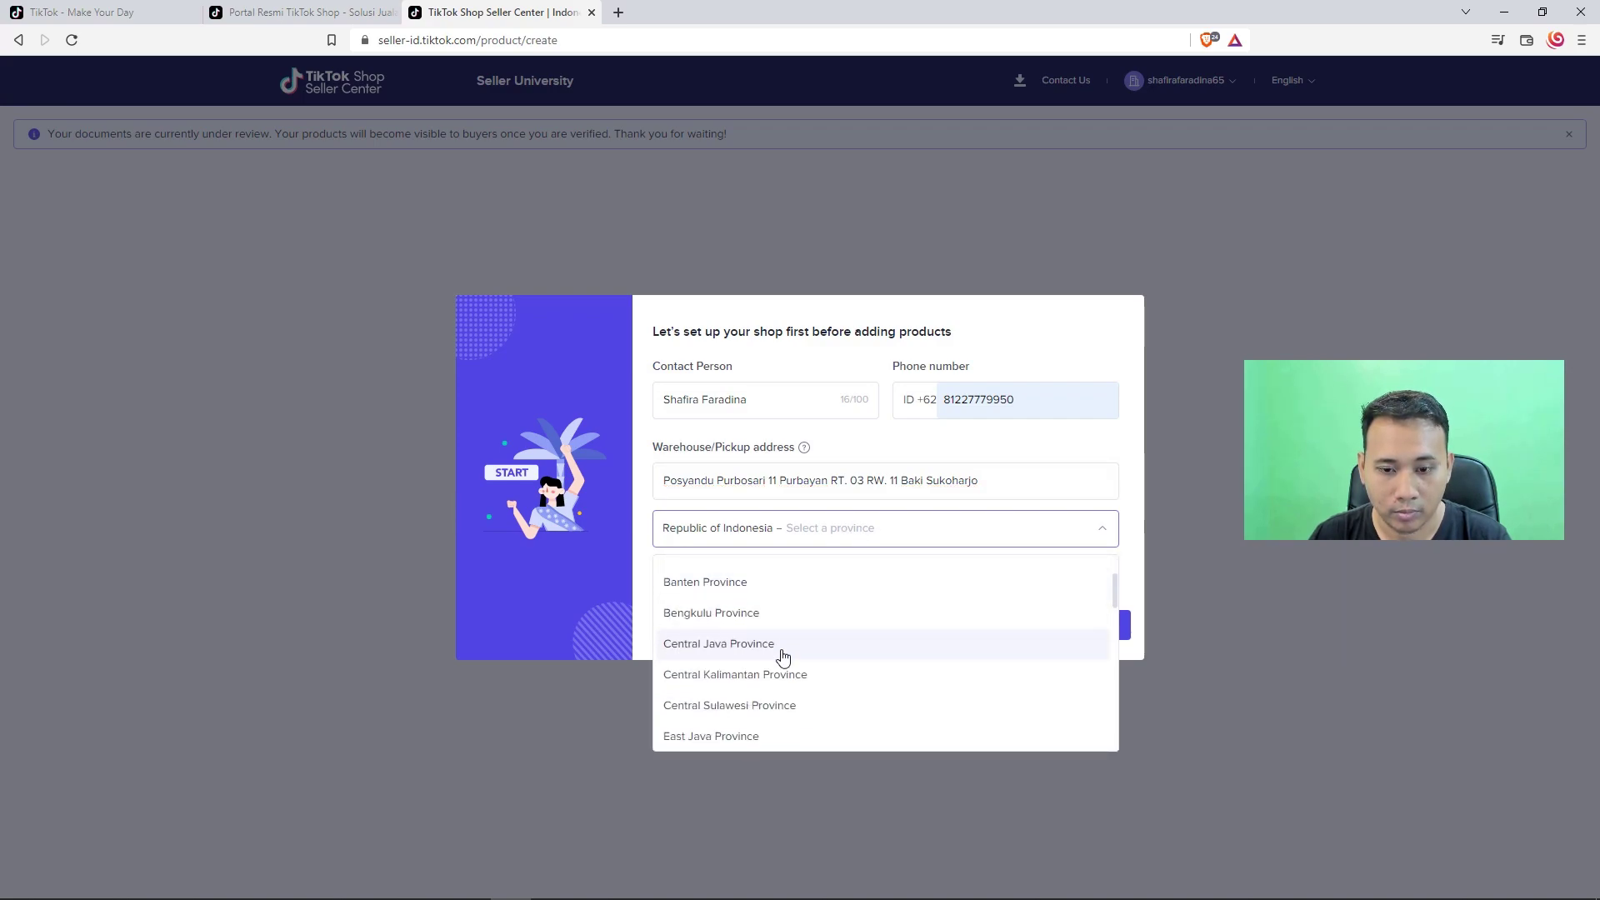
{"action": "left_click", "coordinate": [796, 642]}
{"action": "scroll", "coordinate": [783, 613], "scroll_direction": "down", "scroll_amount": 5}
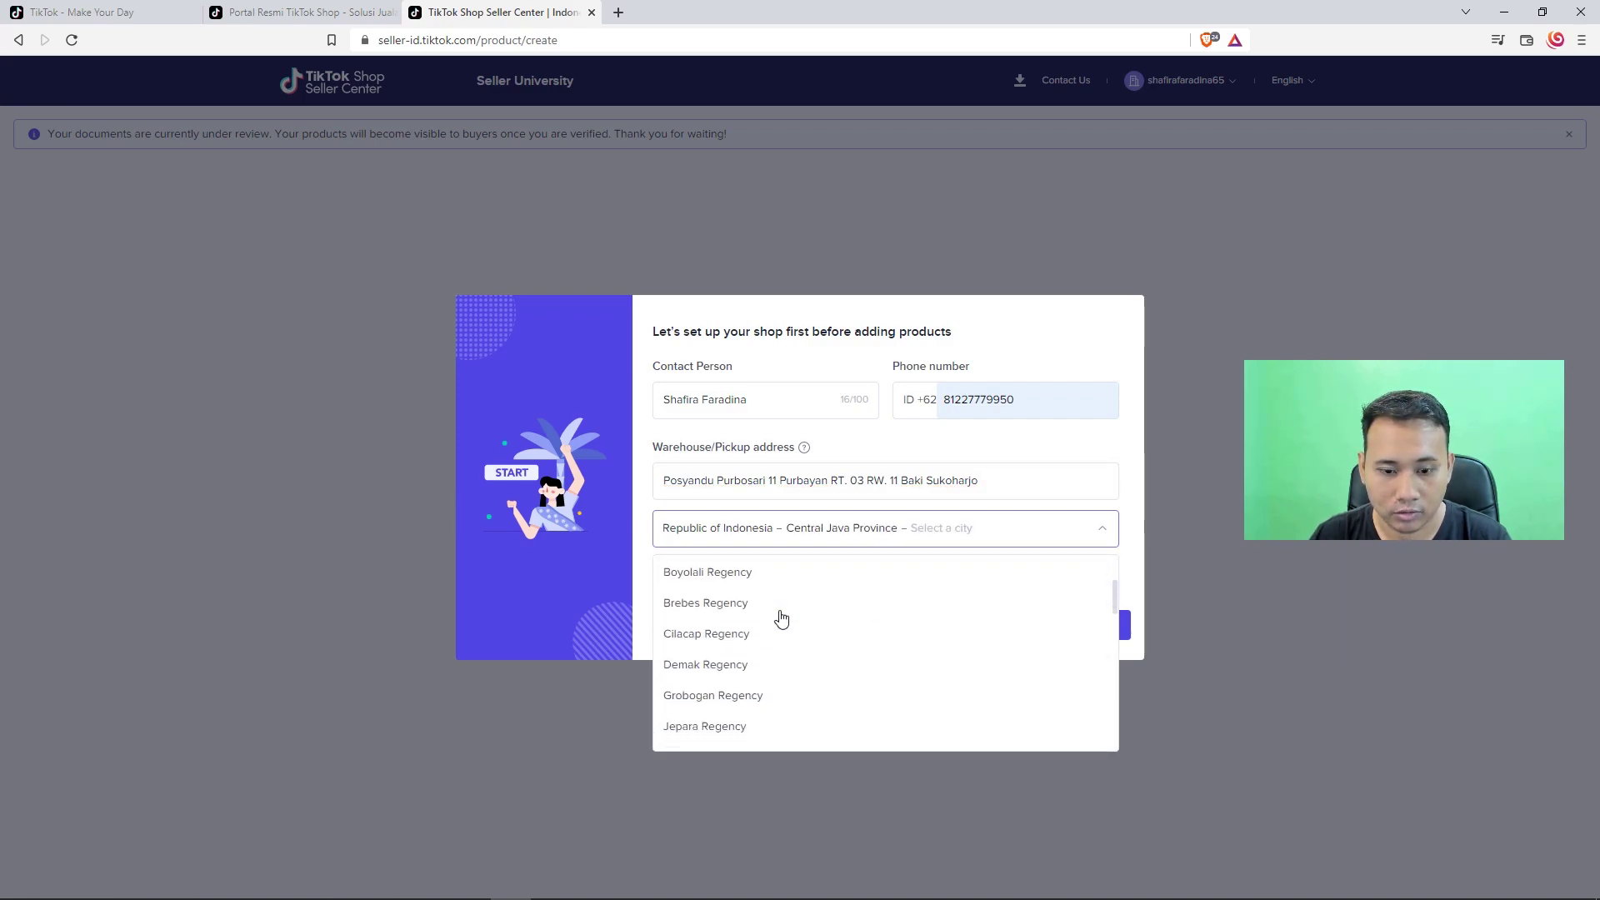
{"action": "scroll", "coordinate": [781, 617], "scroll_direction": "down", "scroll_amount": 5}
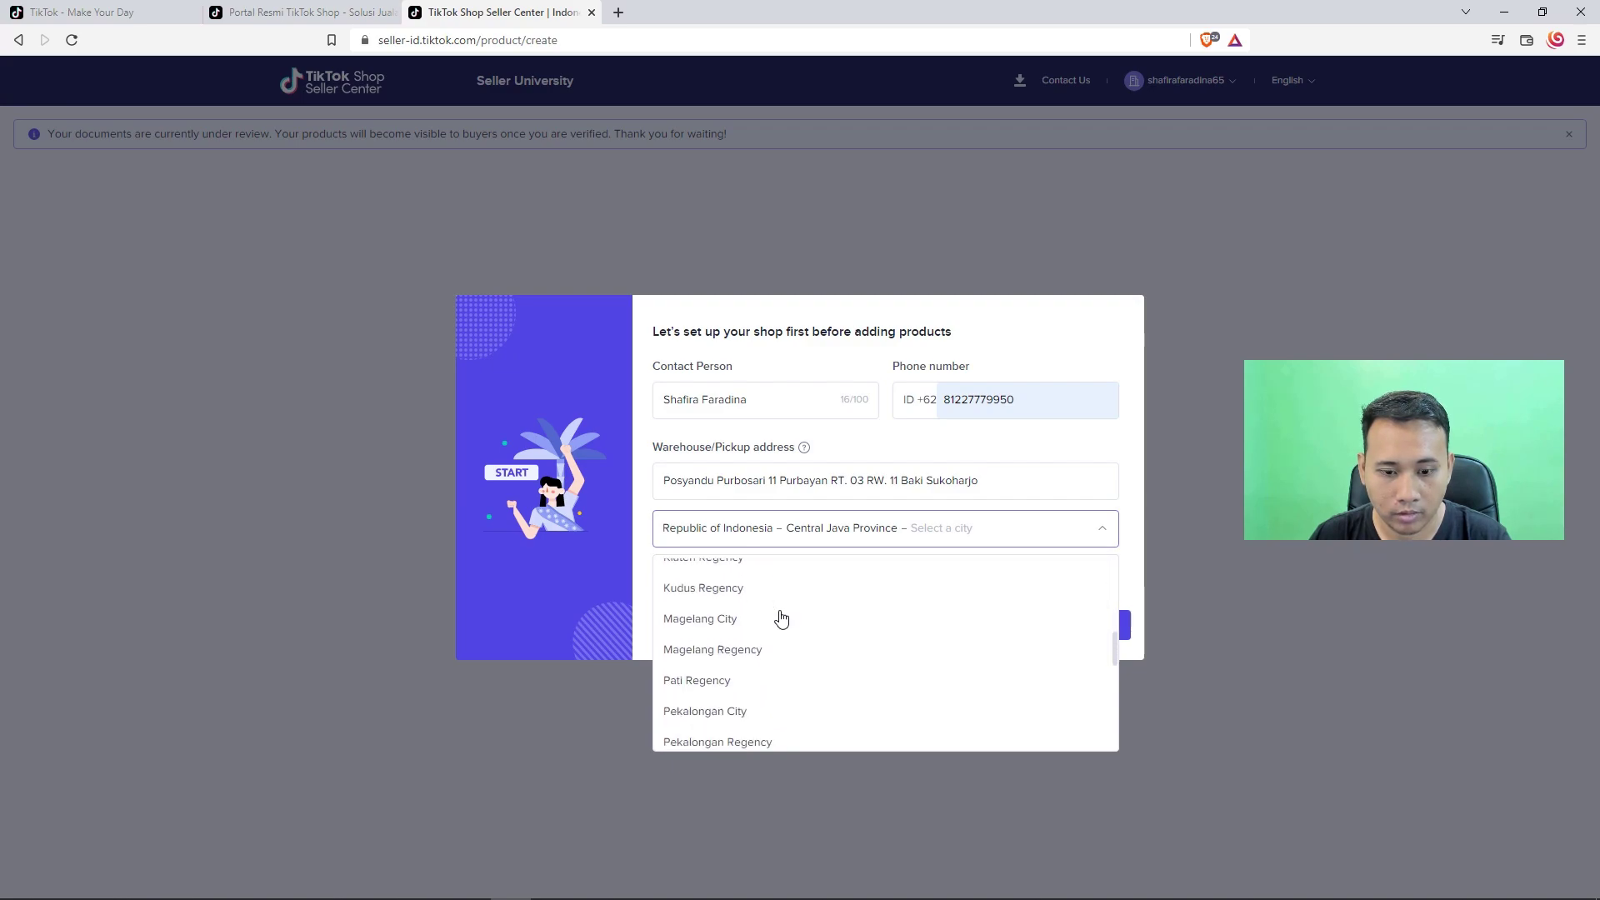
{"action": "scroll", "coordinate": [781, 617], "scroll_direction": "down", "scroll_amount": 1}
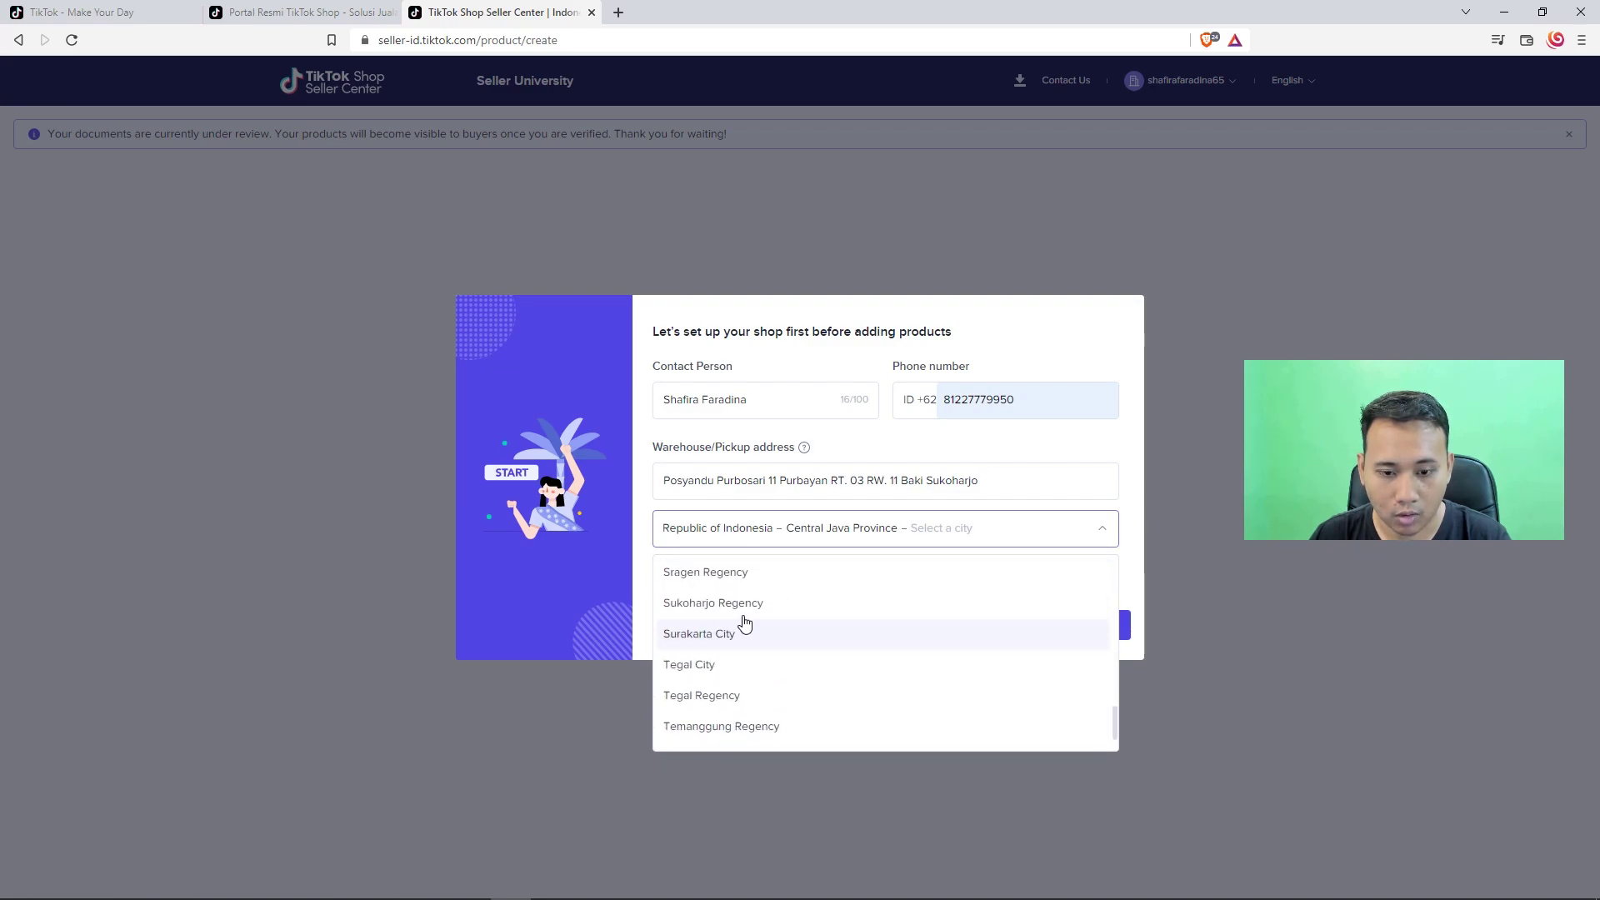
{"action": "left_click", "coordinate": [742, 603]}
{"action": "left_click", "coordinate": [782, 581]}
{"action": "scroll", "coordinate": [742, 658], "scroll_direction": "down", "scroll_amount": 5}
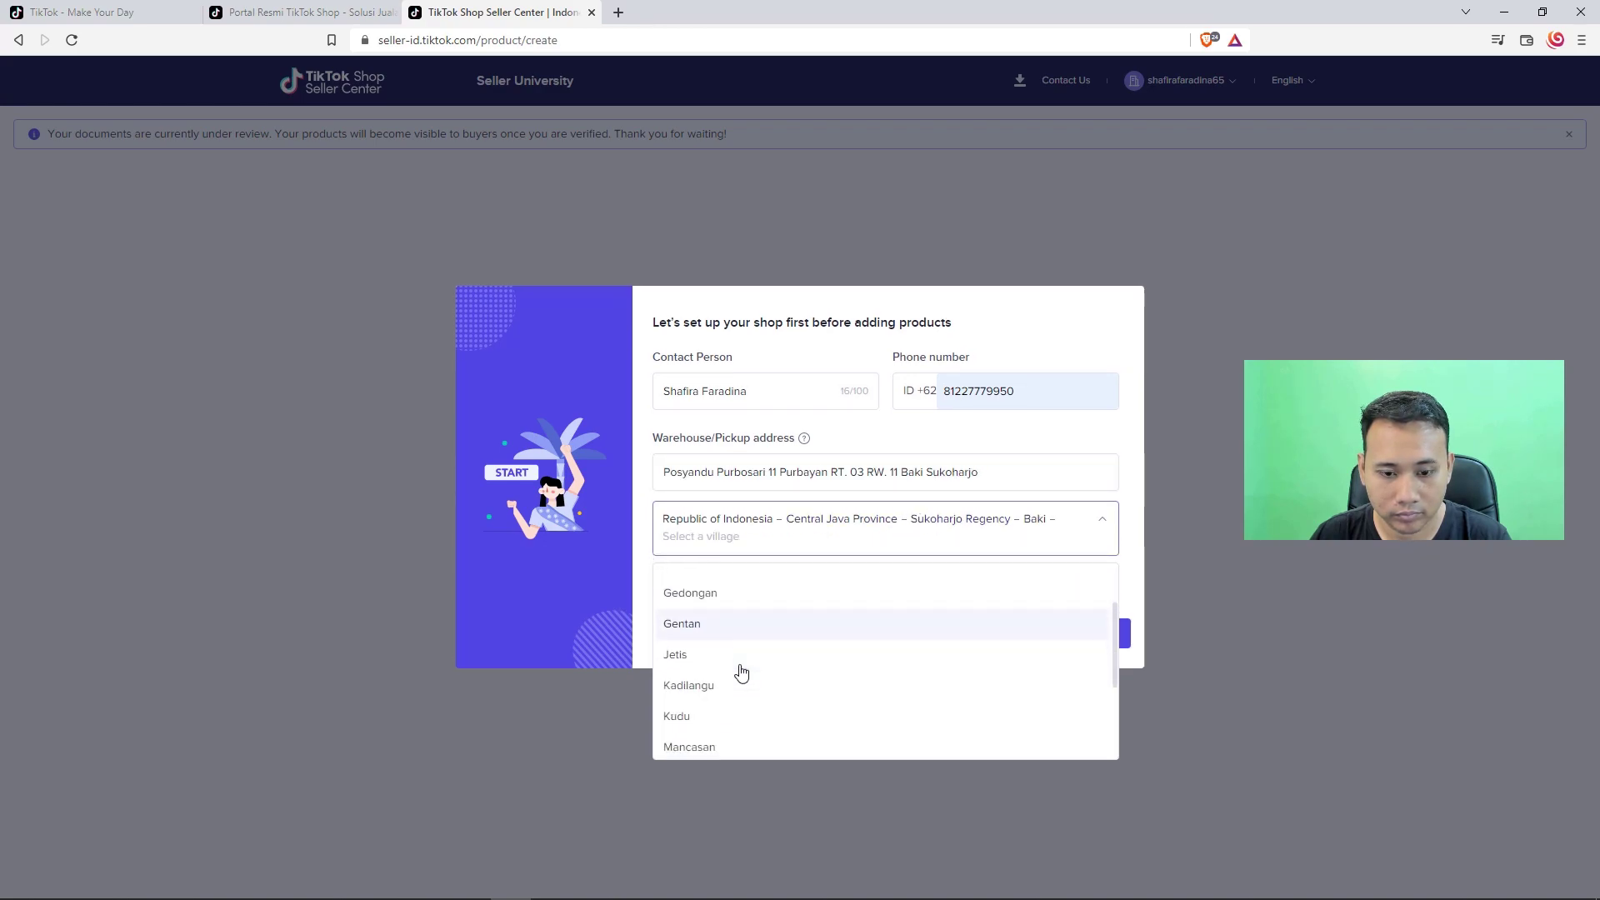
{"action": "left_click", "coordinate": [725, 680]}
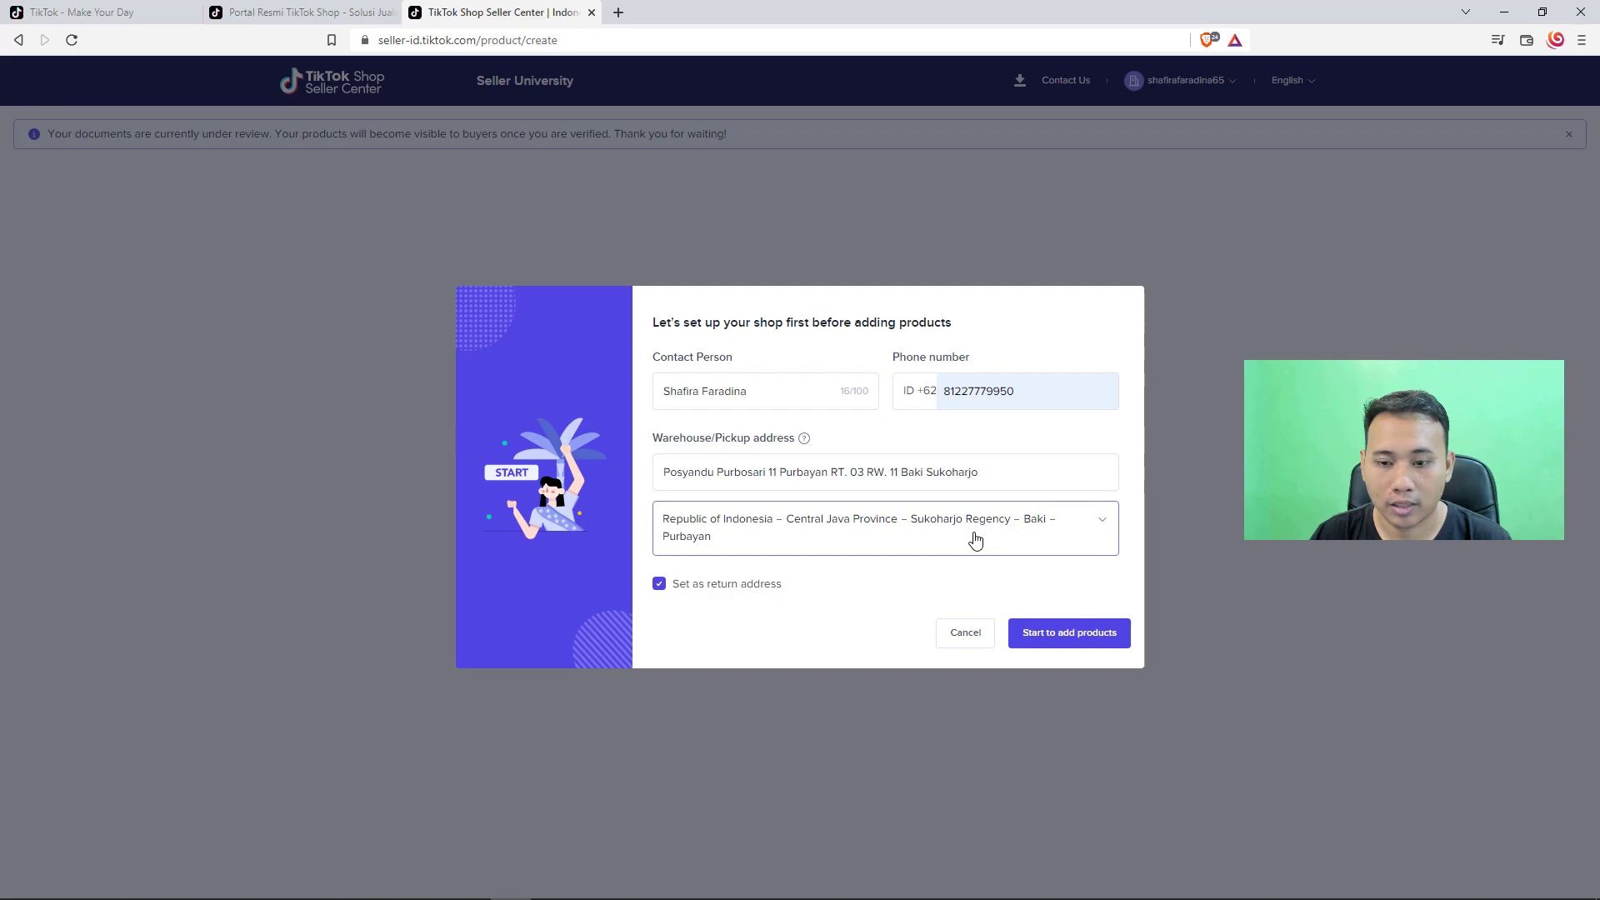
{"action": "left_click", "coordinate": [912, 473]}
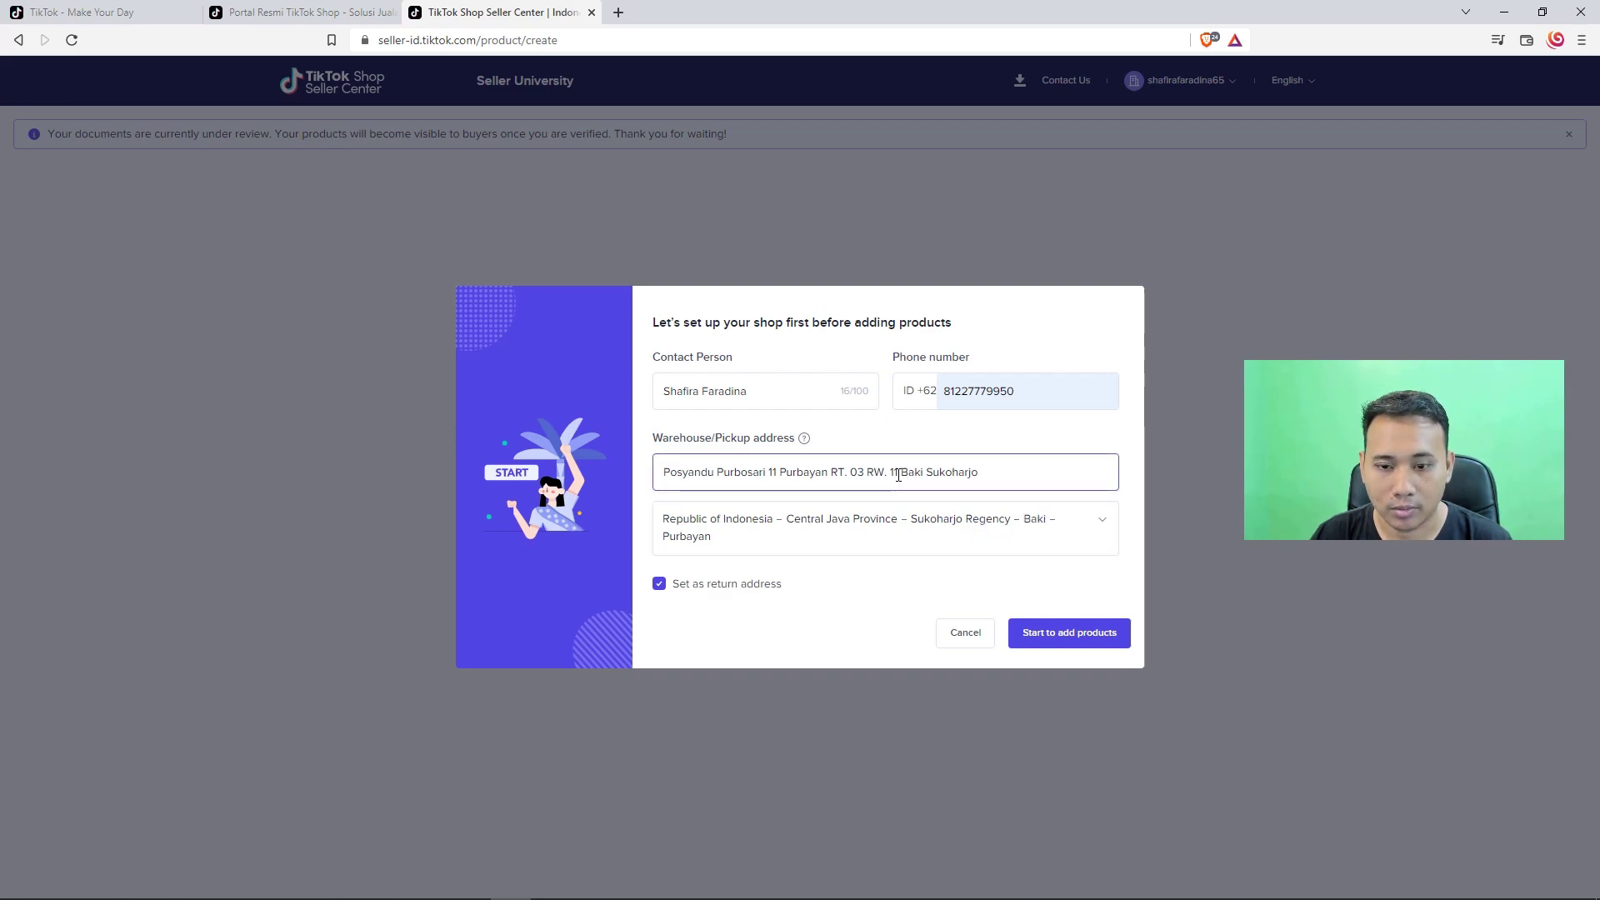
- Delete 'Baki Sukoharjo' from the warehouse street address so it ends at RW. 11
{"action": "left_click_drag", "start_coordinate": [901, 472], "coordinate": [1027, 469]}
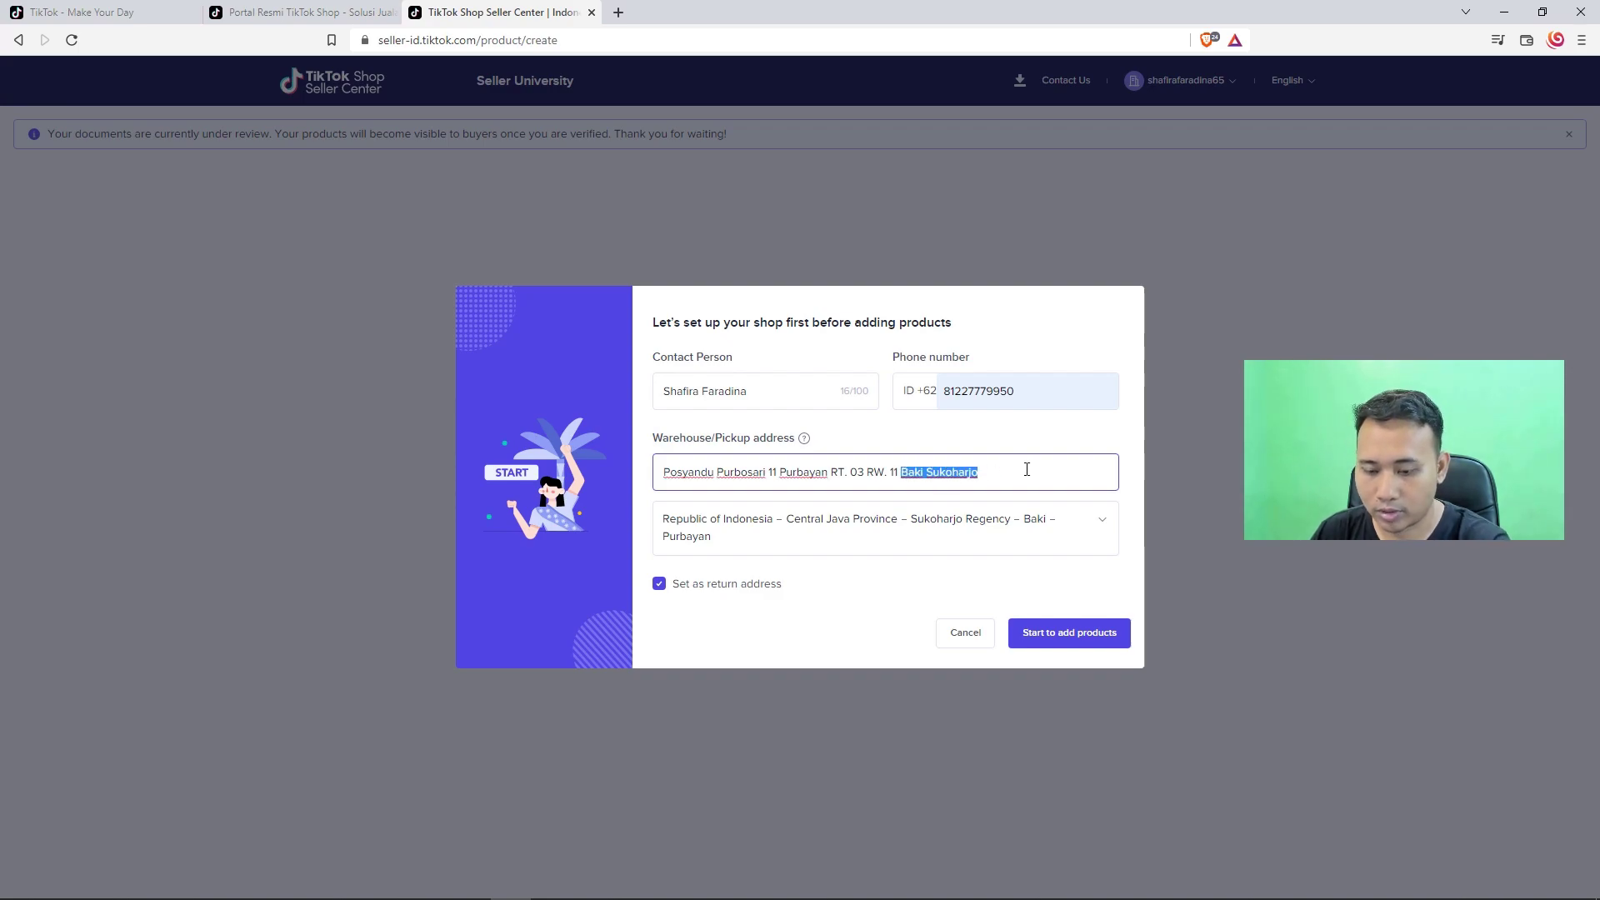
{"action": "key", "text": "BackSpace"}
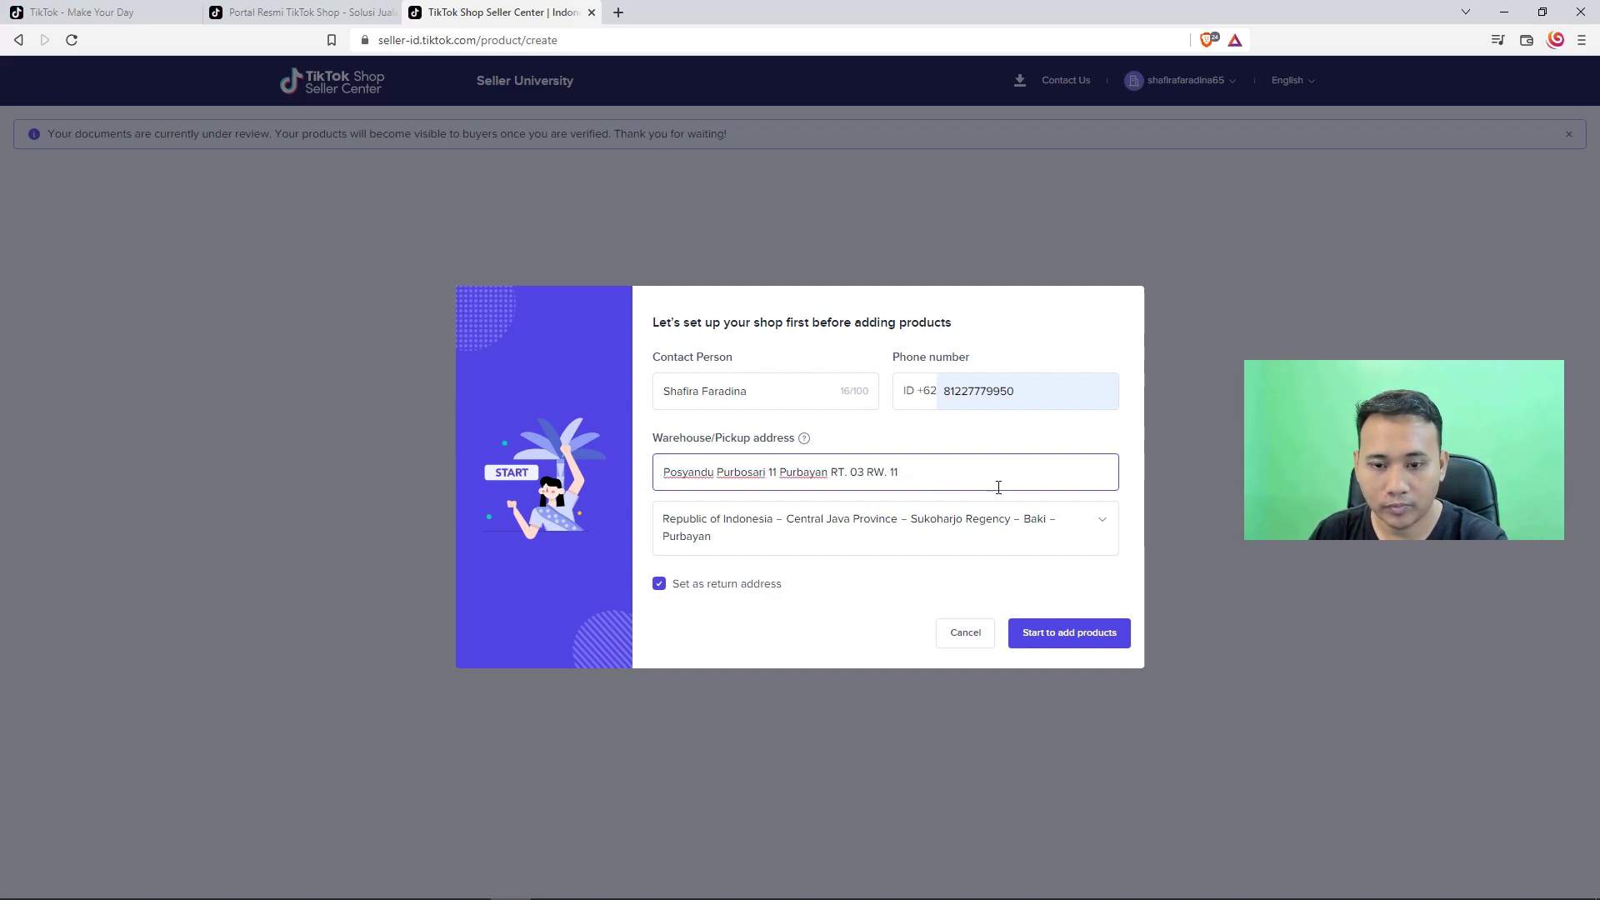
{"action": "left_click", "coordinate": [879, 585]}
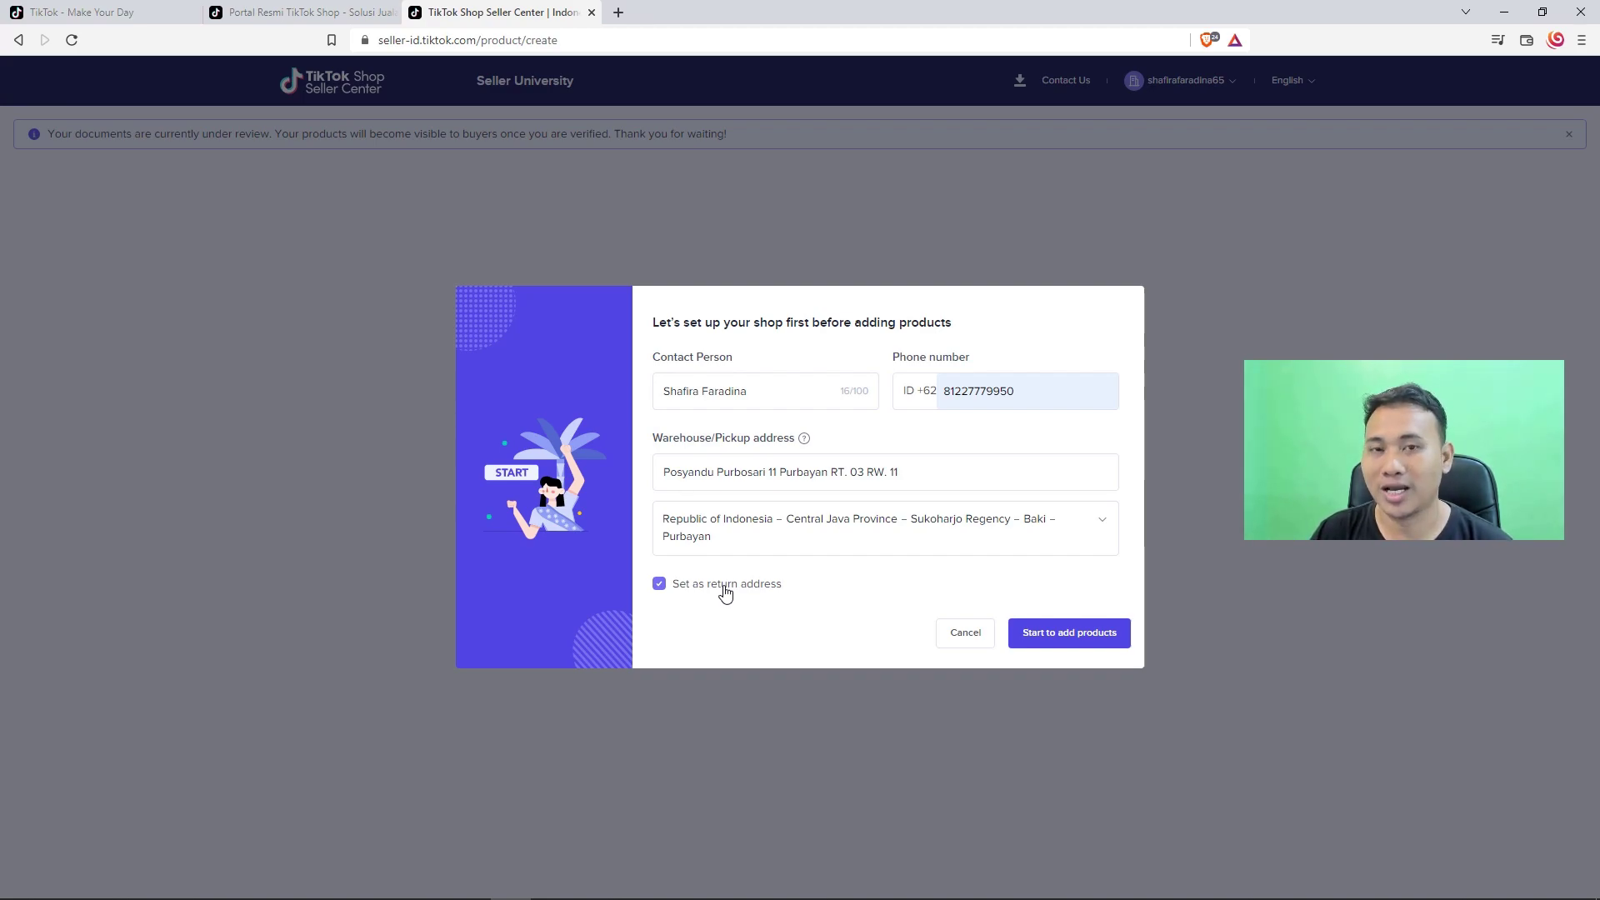
- Keep the pickup address as the return address and submit the shop setup
{"action": "left_click", "coordinate": [669, 589]}
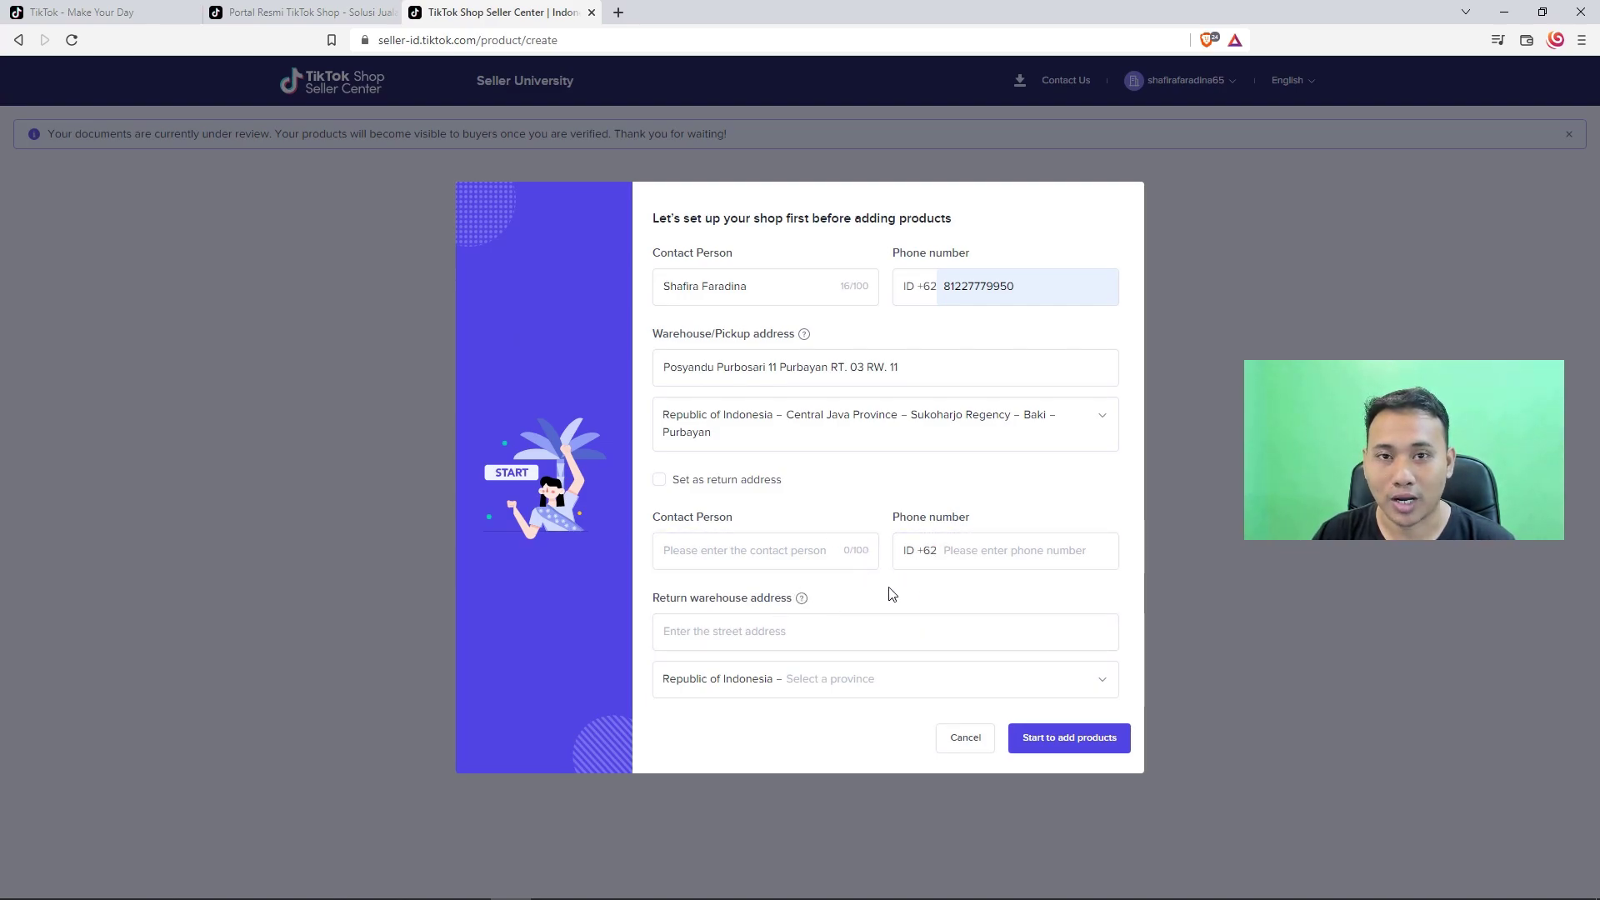
{"action": "left_click", "coordinate": [659, 481]}
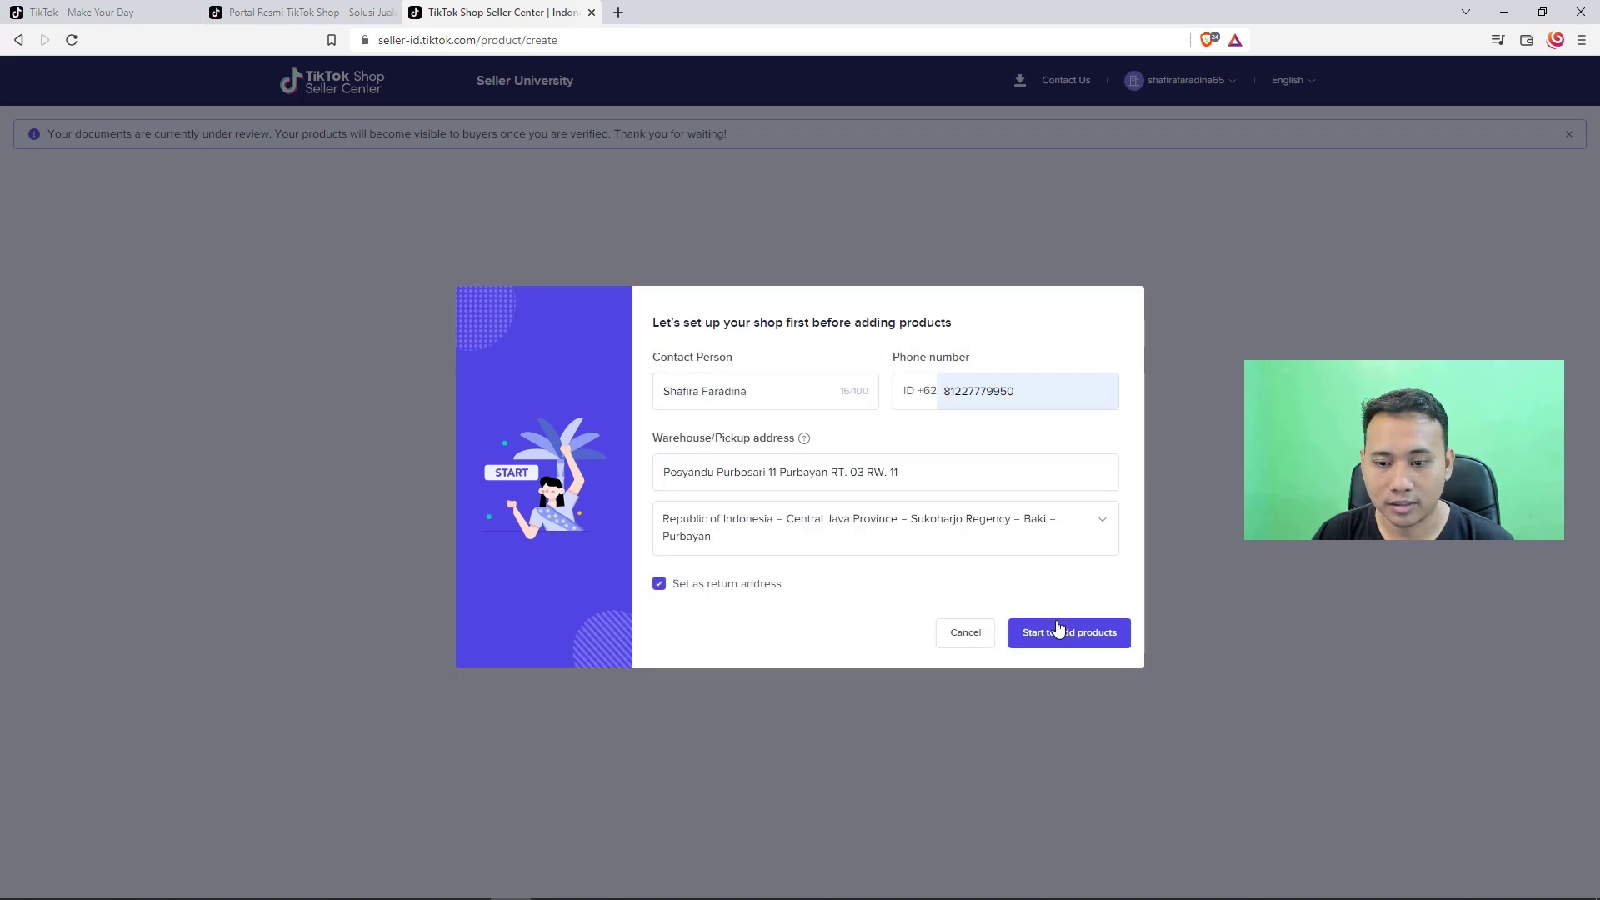
{"action": "left_click", "coordinate": [1076, 642]}
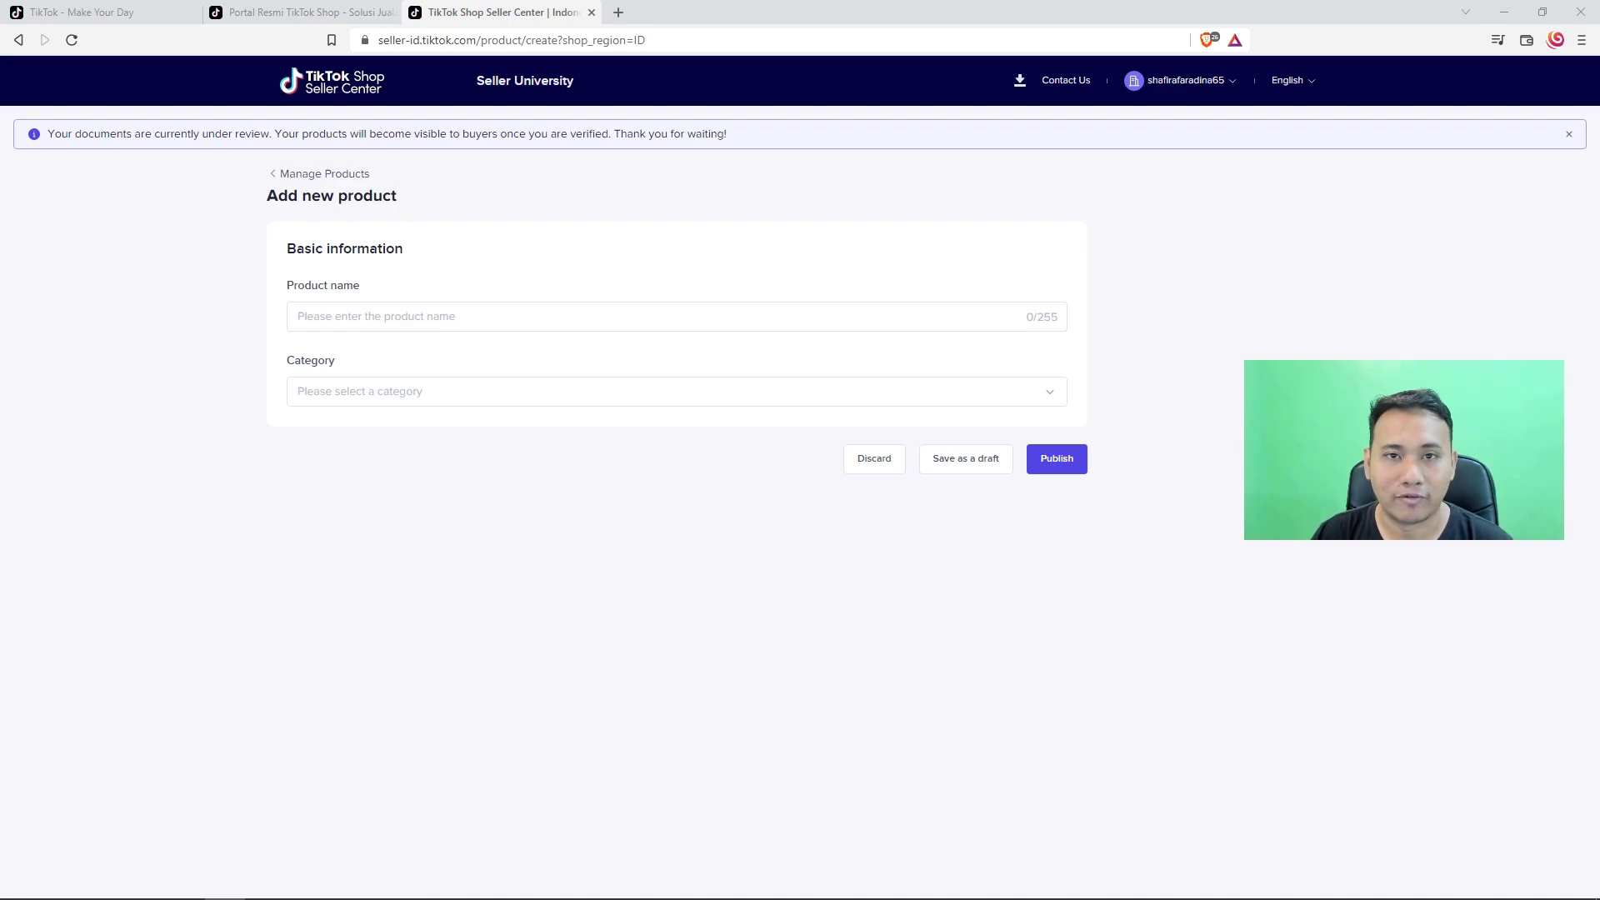
- Name the product 'Batik Couple Premium Kayla by MyShafira'
{"action": "left_click", "coordinate": [444, 316]}
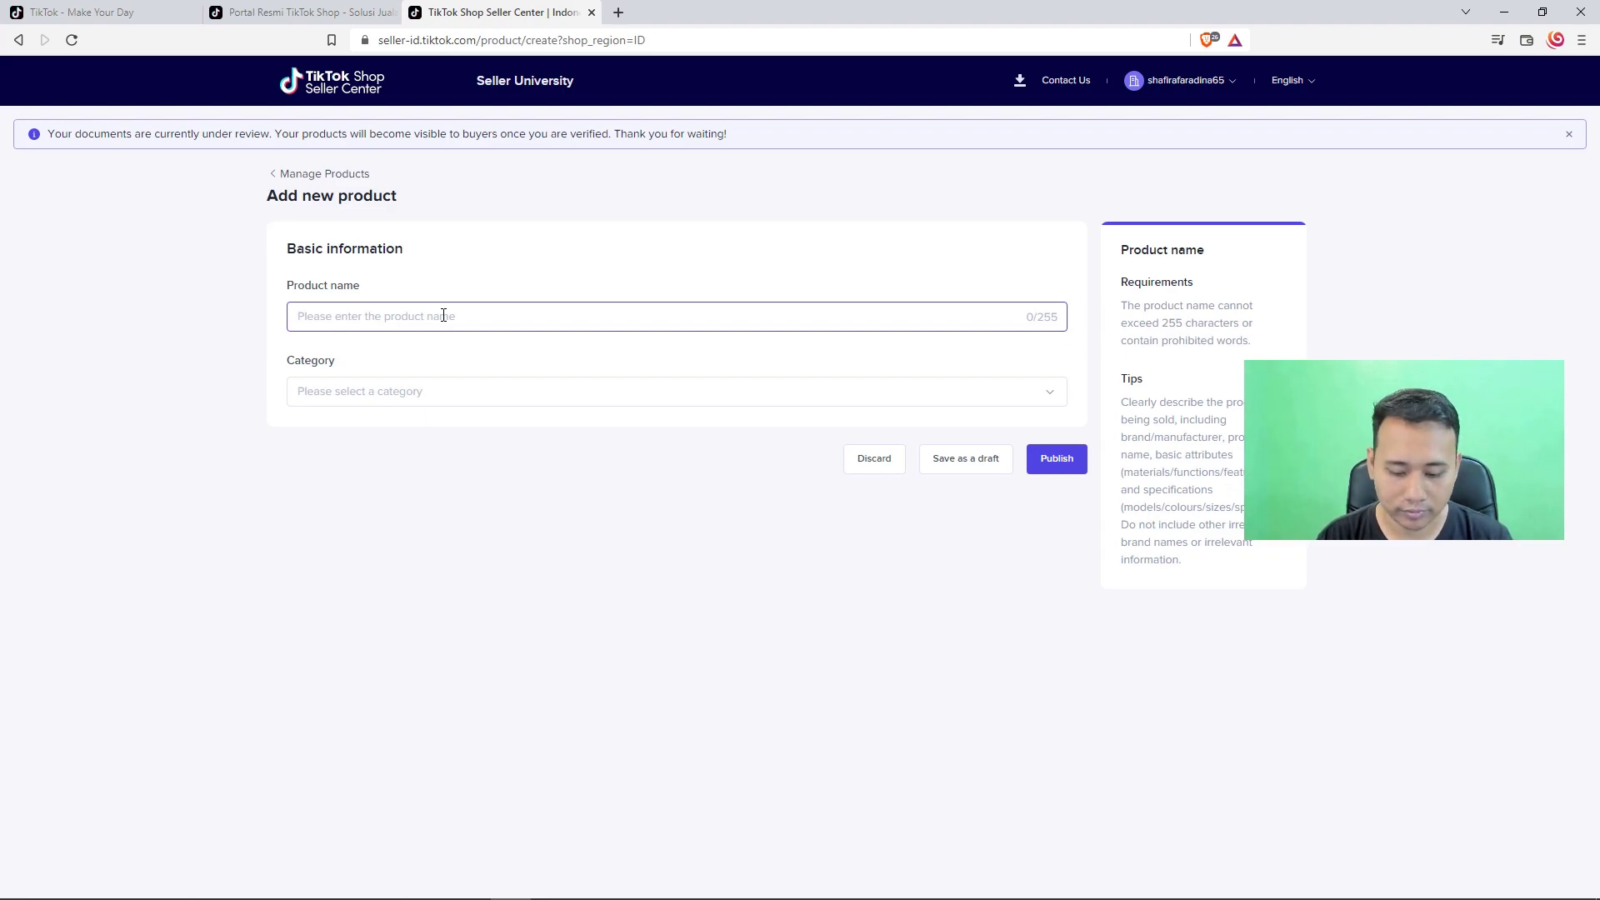
{"action": "type", "text": "Batik Couple"}
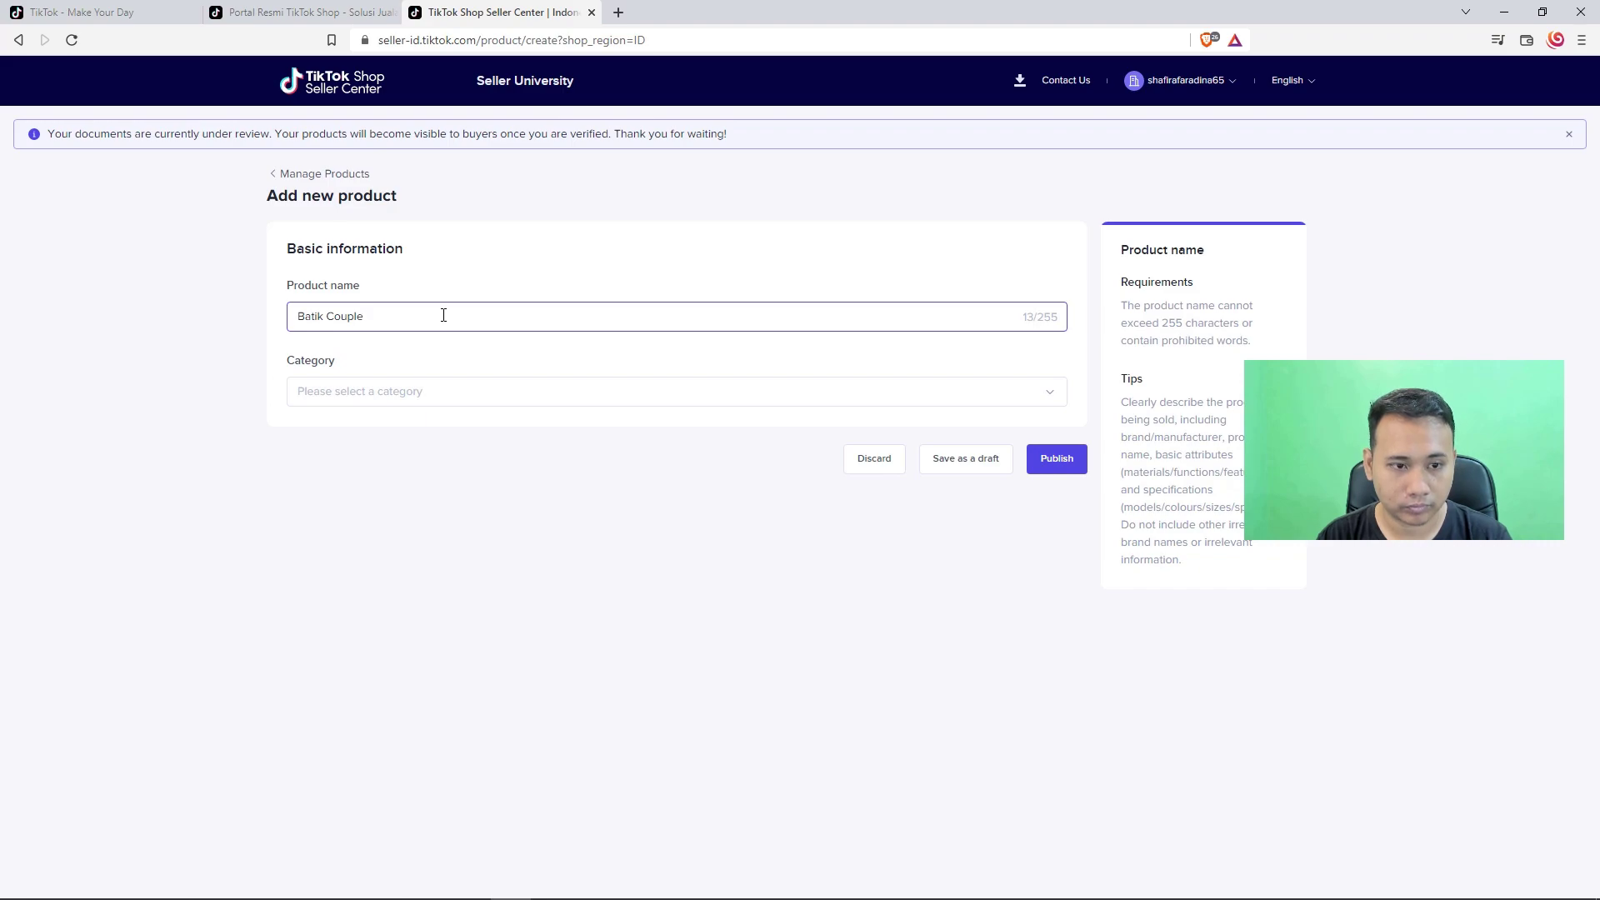
{"action": "type", "text": " Premium Kayla"}
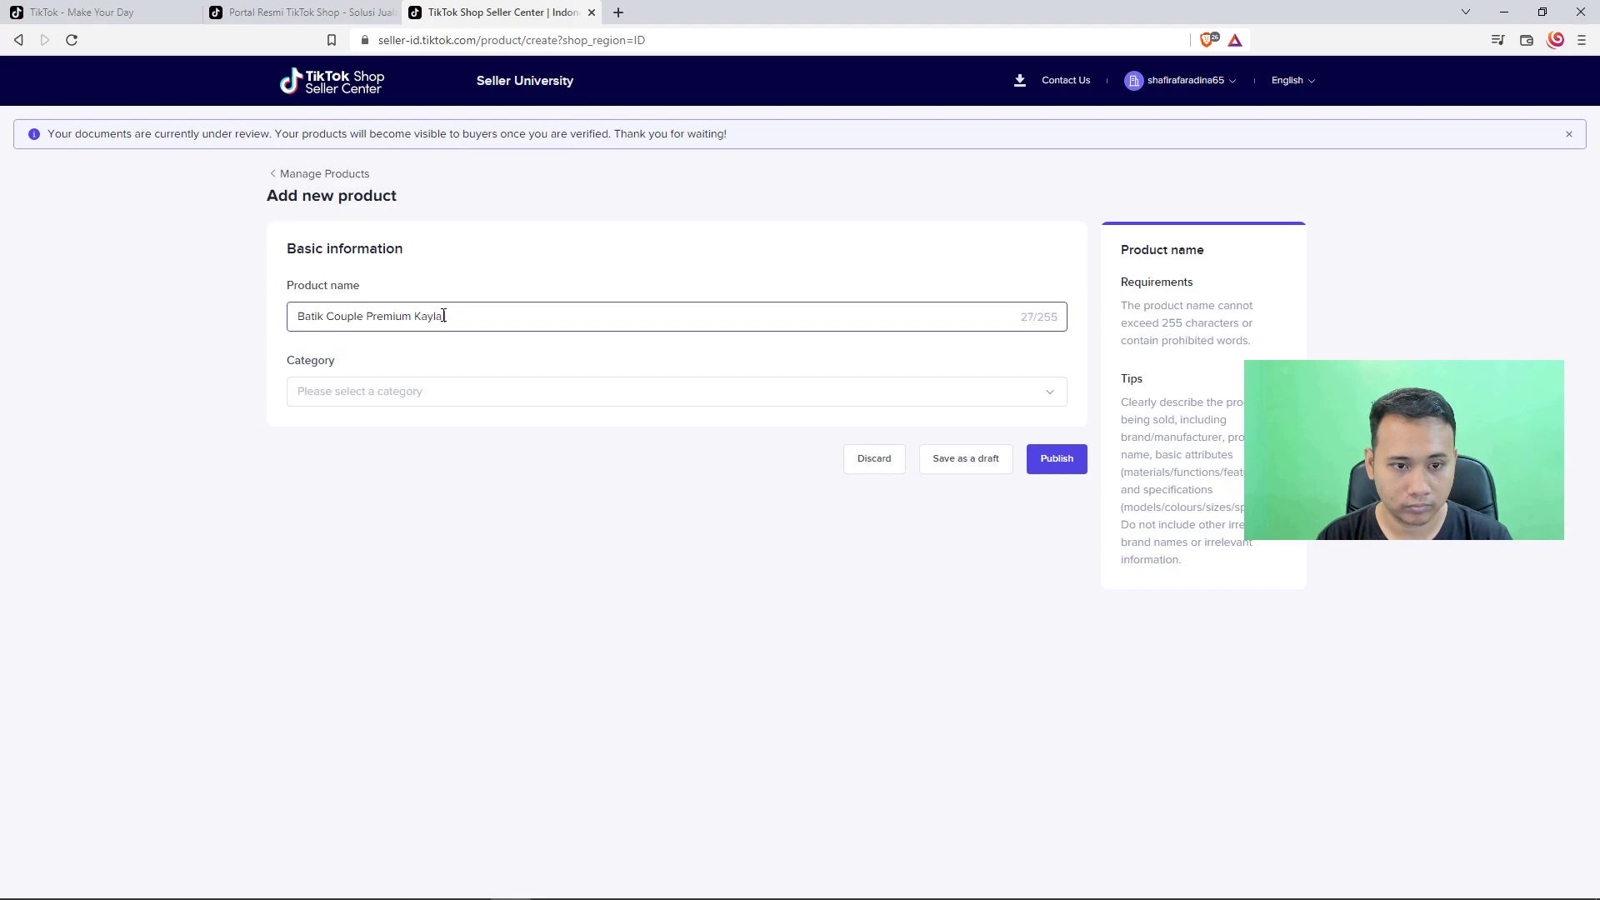
{"action": "type", "text": " by MyS"}
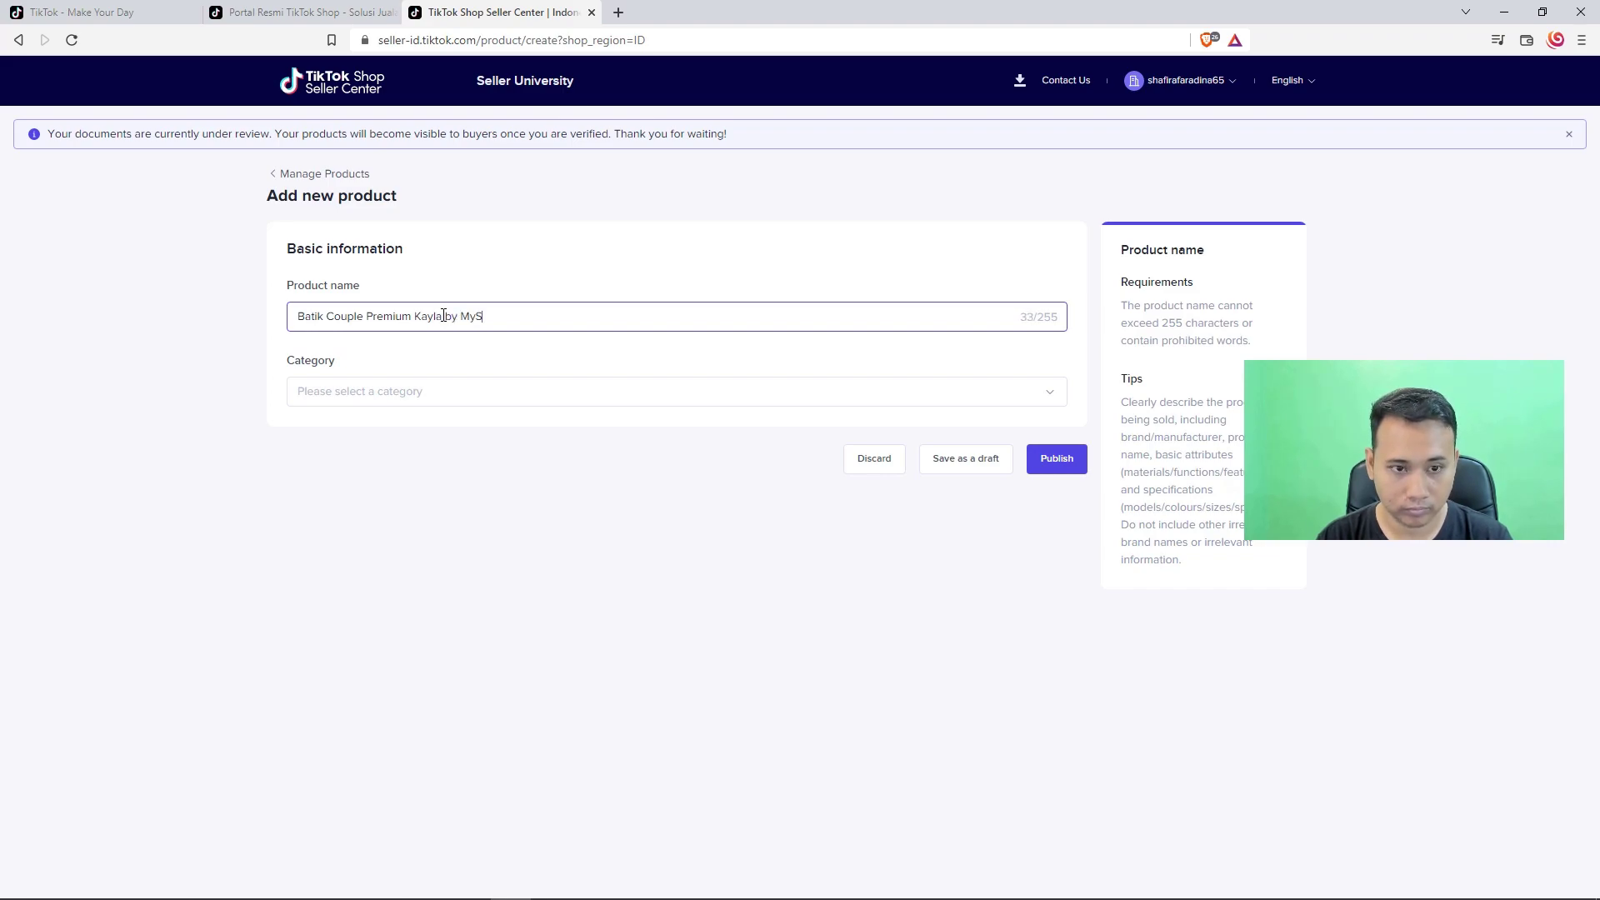
{"action": "type", "text": "hafira"}
{"action": "left_click", "coordinate": [227, 433]}
{"action": "left_click", "coordinate": [511, 318]}
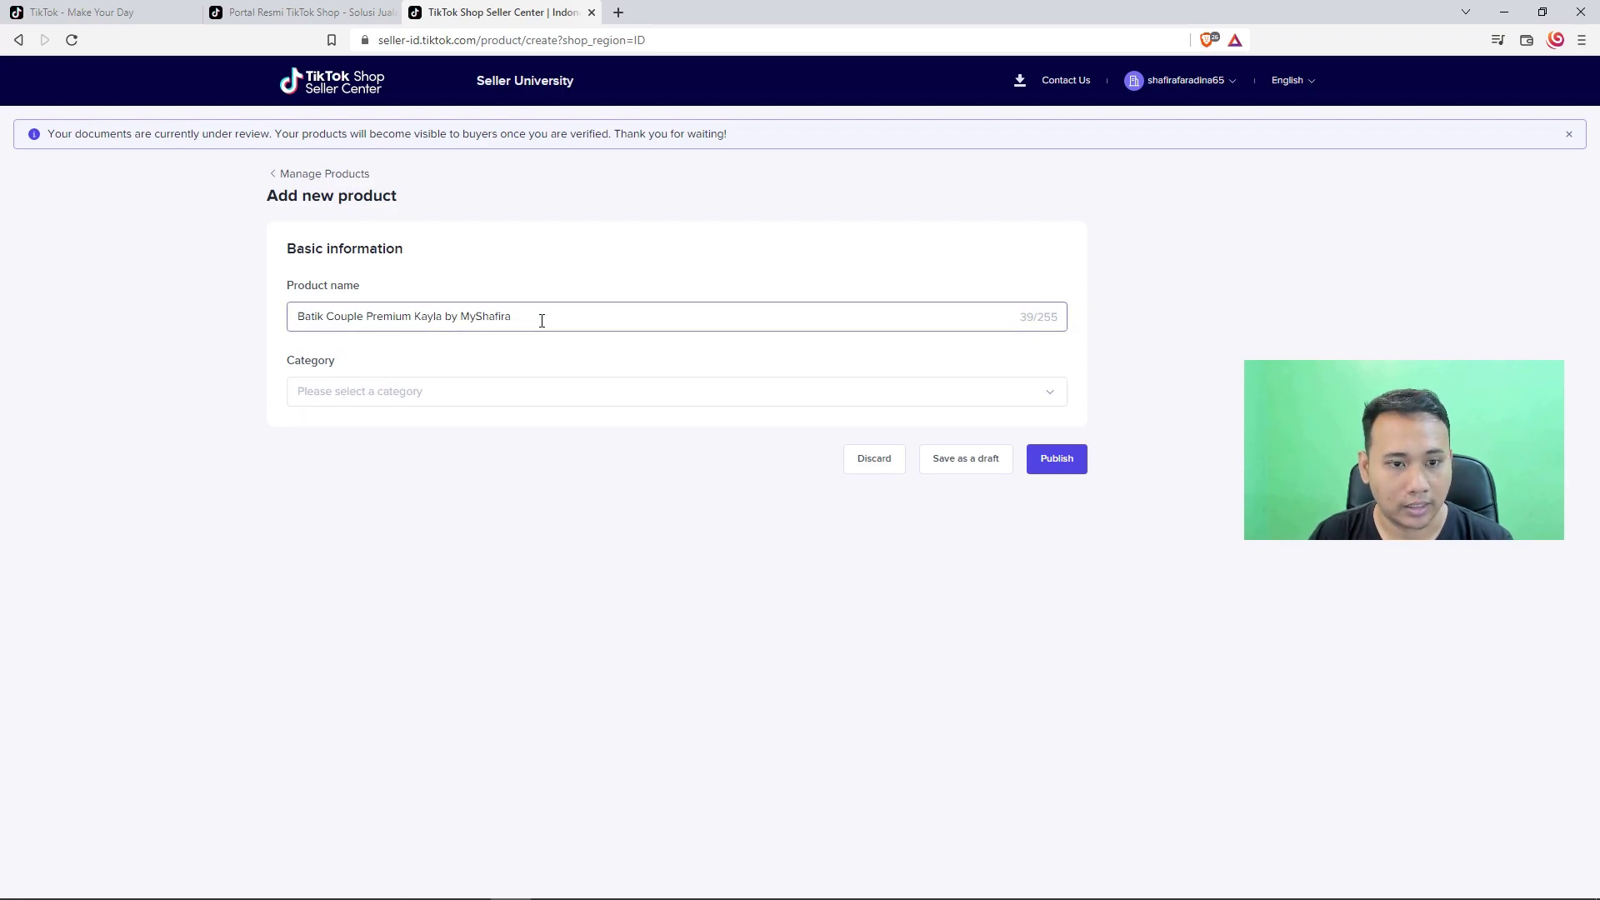
{"action": "left_click_drag", "start_coordinate": [512, 318], "coordinate": [281, 325]}
{"action": "left_click", "coordinate": [192, 367]}
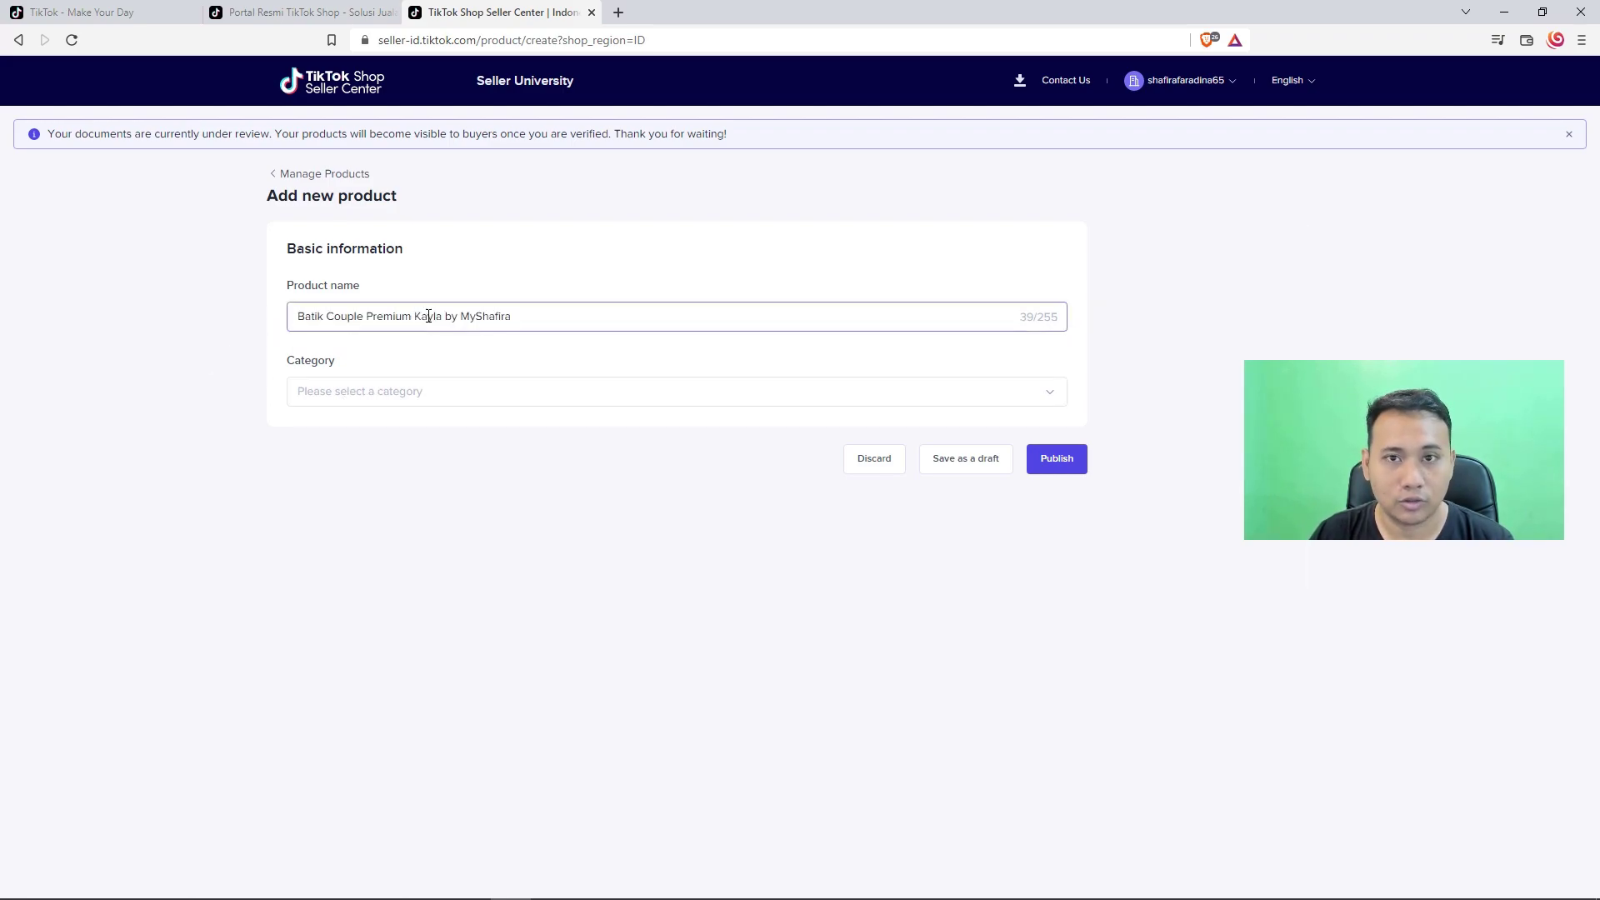
- Set the category to Womenswear & Underwear > Women's Special Clothing > Traditional Dress
{"action": "left_click", "coordinate": [508, 402]}
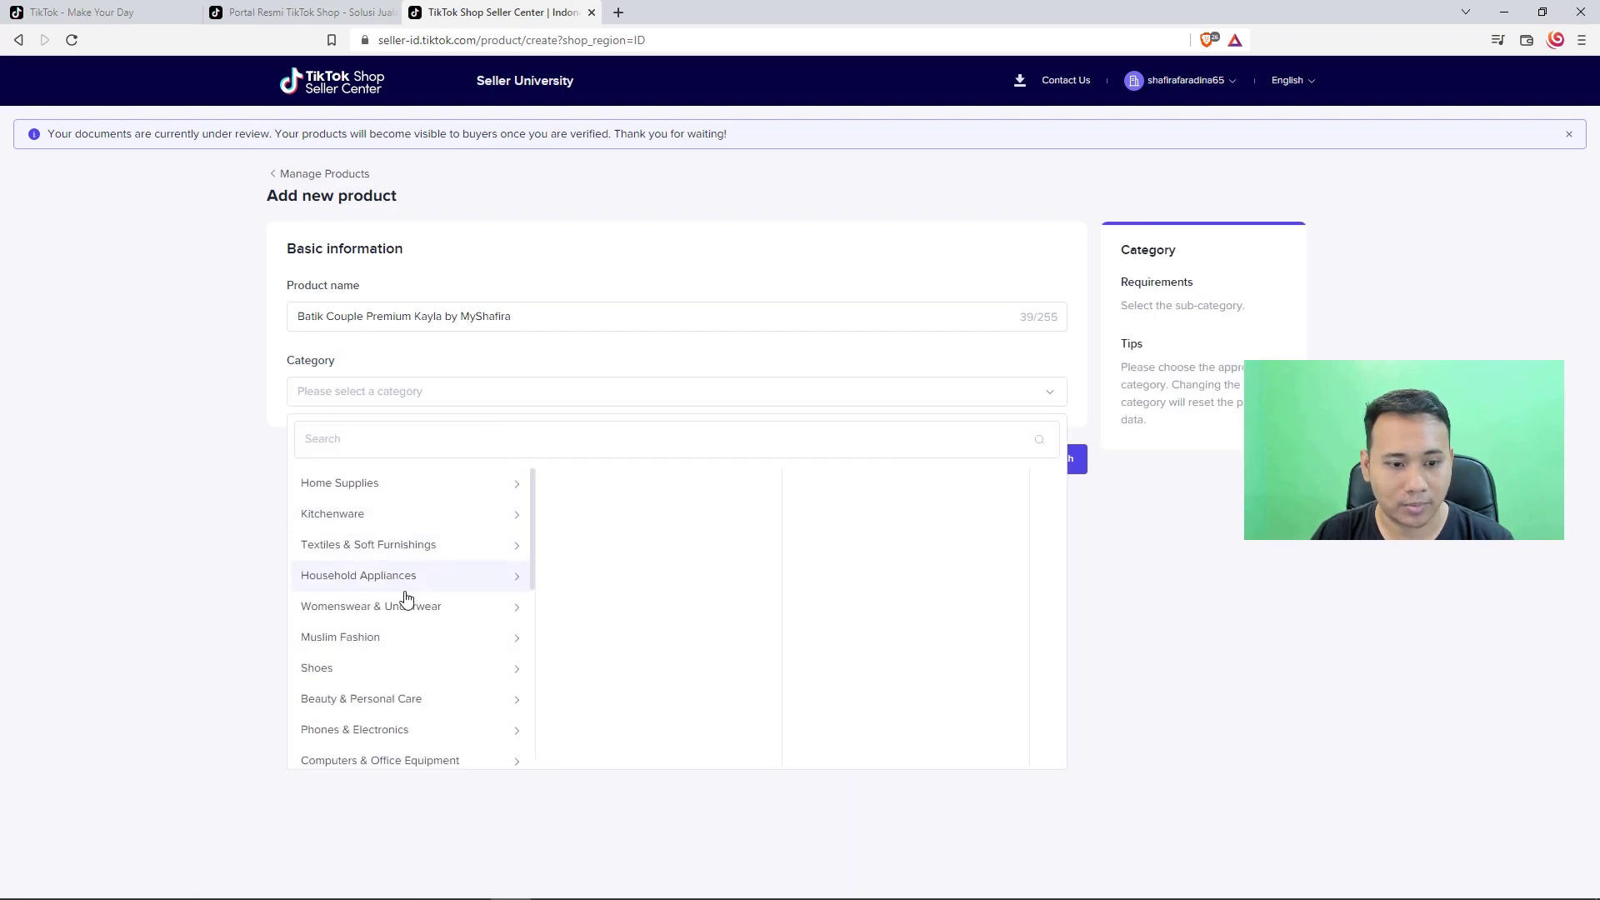
{"action": "scroll", "coordinate": [380, 566], "scroll_direction": "down", "scroll_amount": 3}
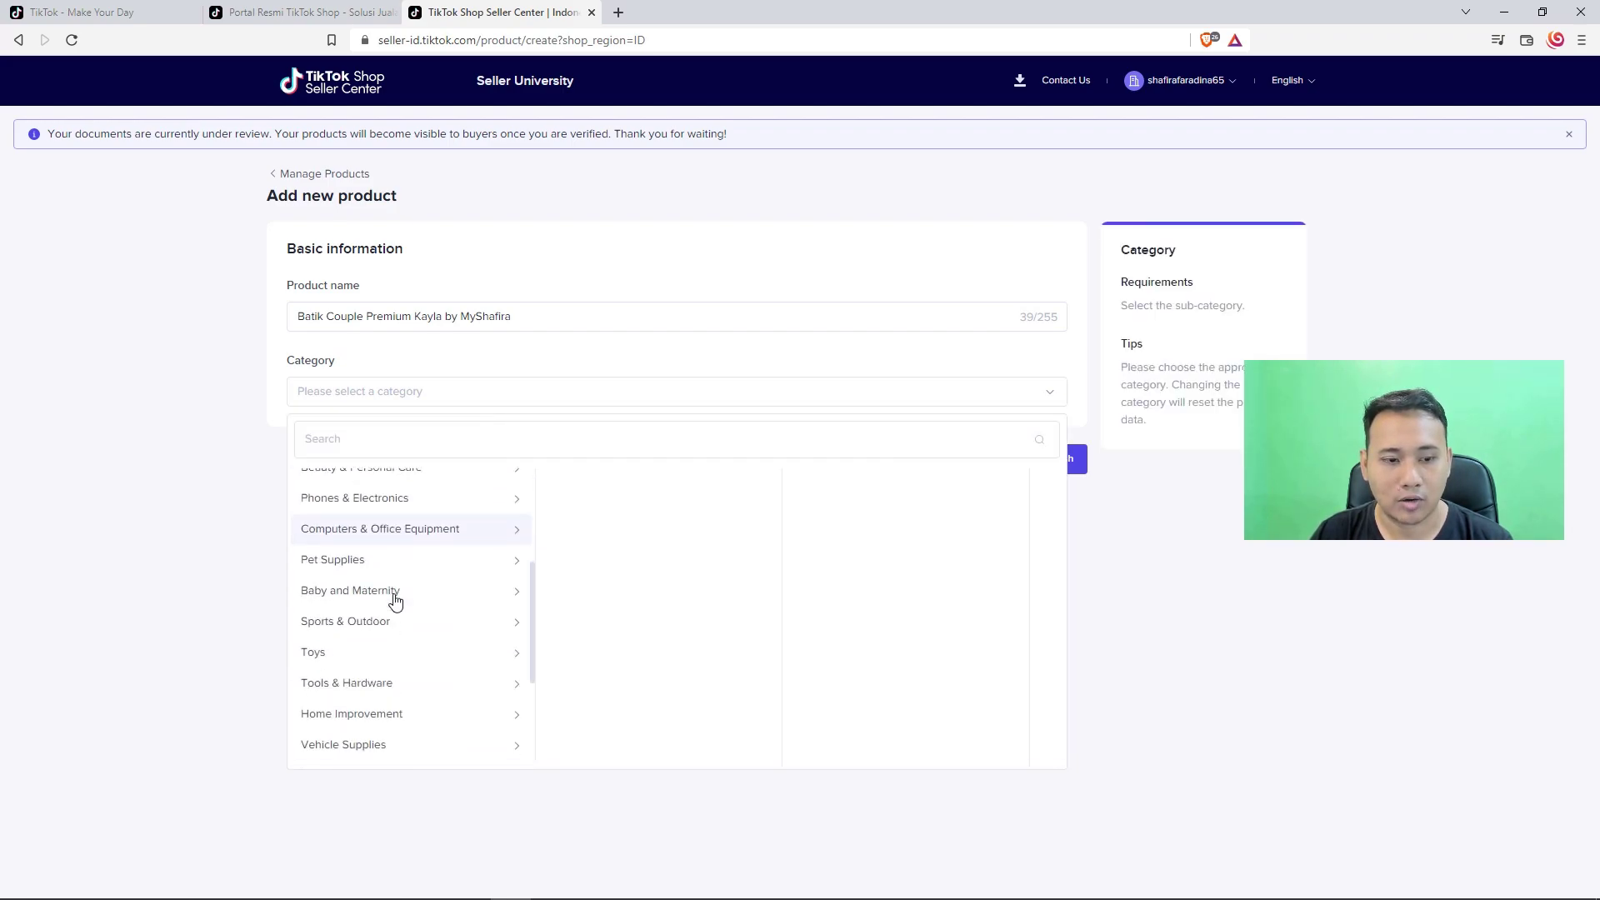
{"action": "scroll", "coordinate": [395, 601], "scroll_direction": "up", "scroll_amount": 3}
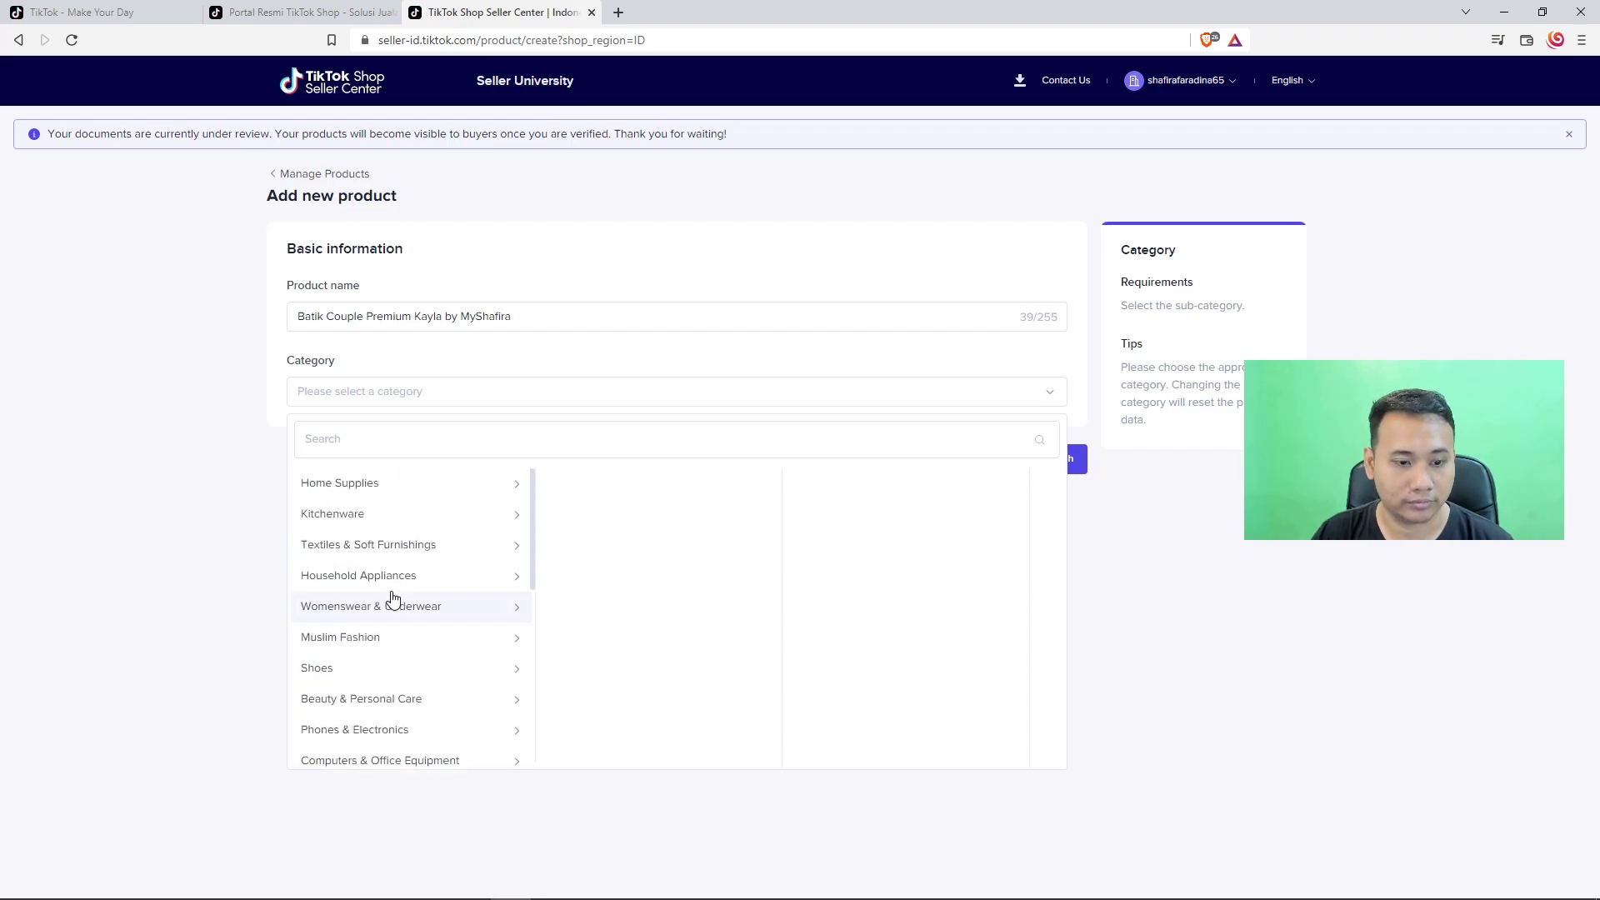
{"action": "left_click", "coordinate": [424, 611]}
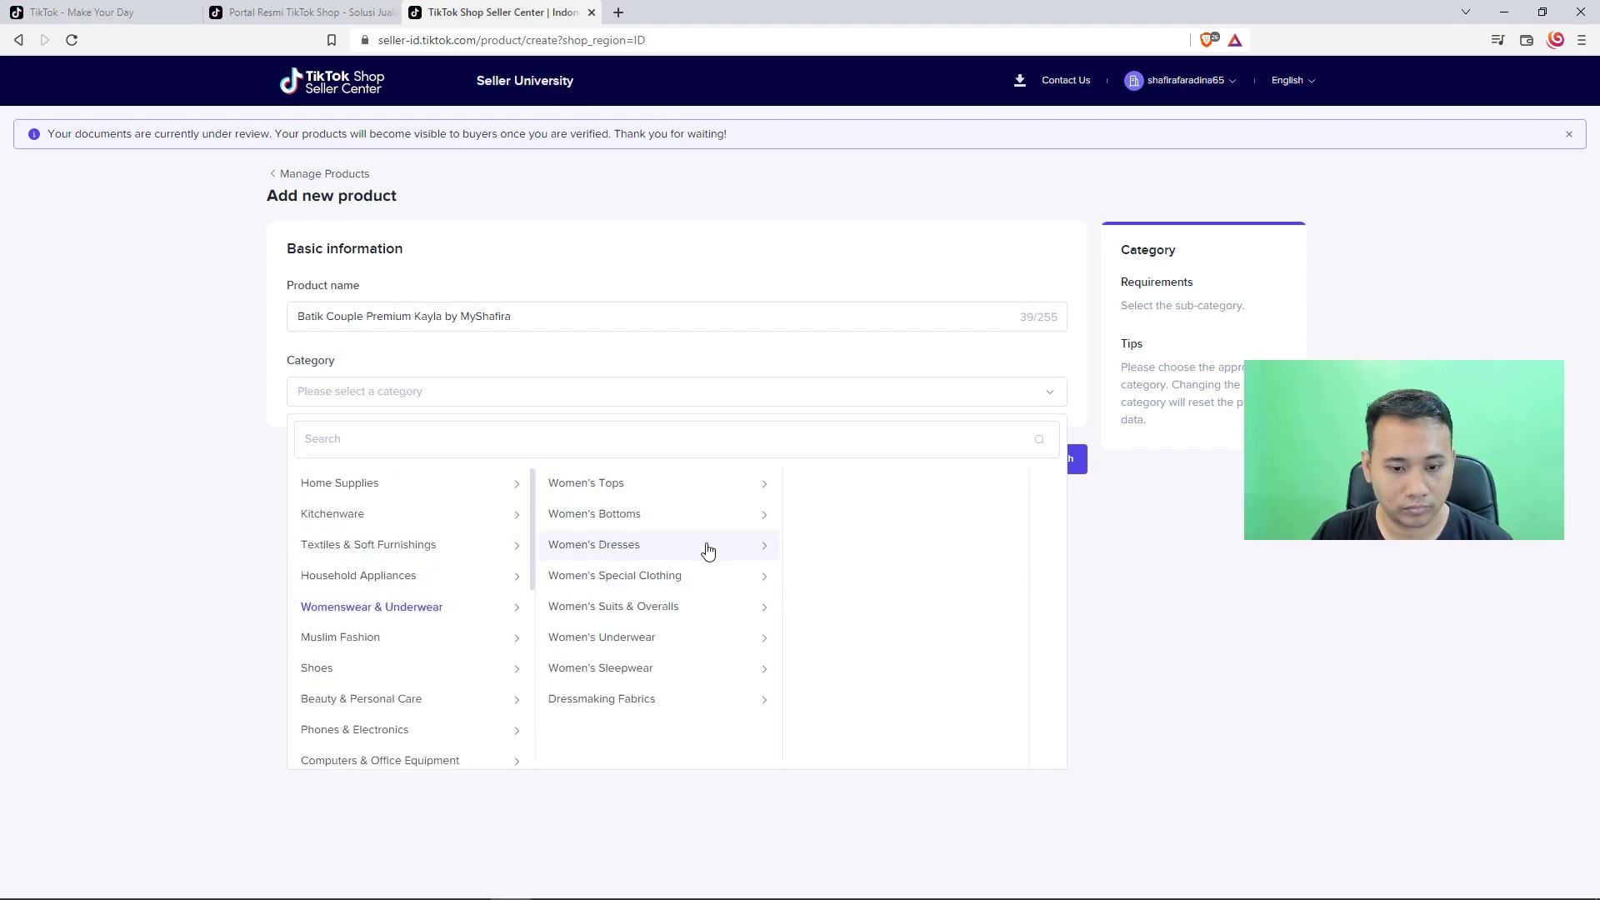
{"action": "left_click", "coordinate": [722, 578]}
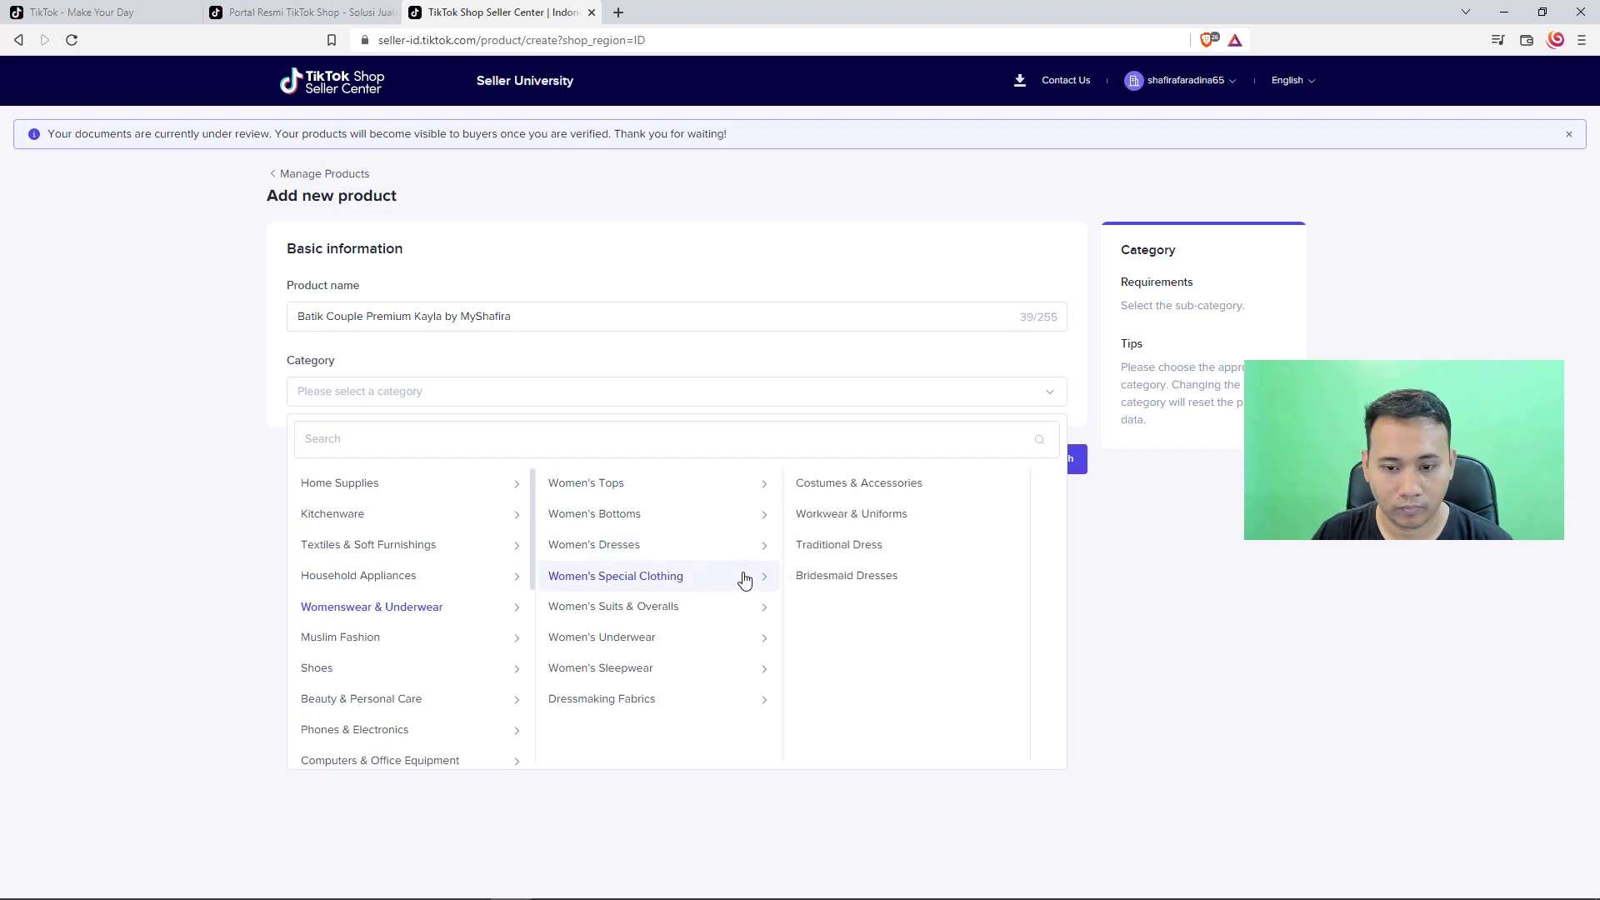
{"action": "left_click", "coordinate": [815, 554]}
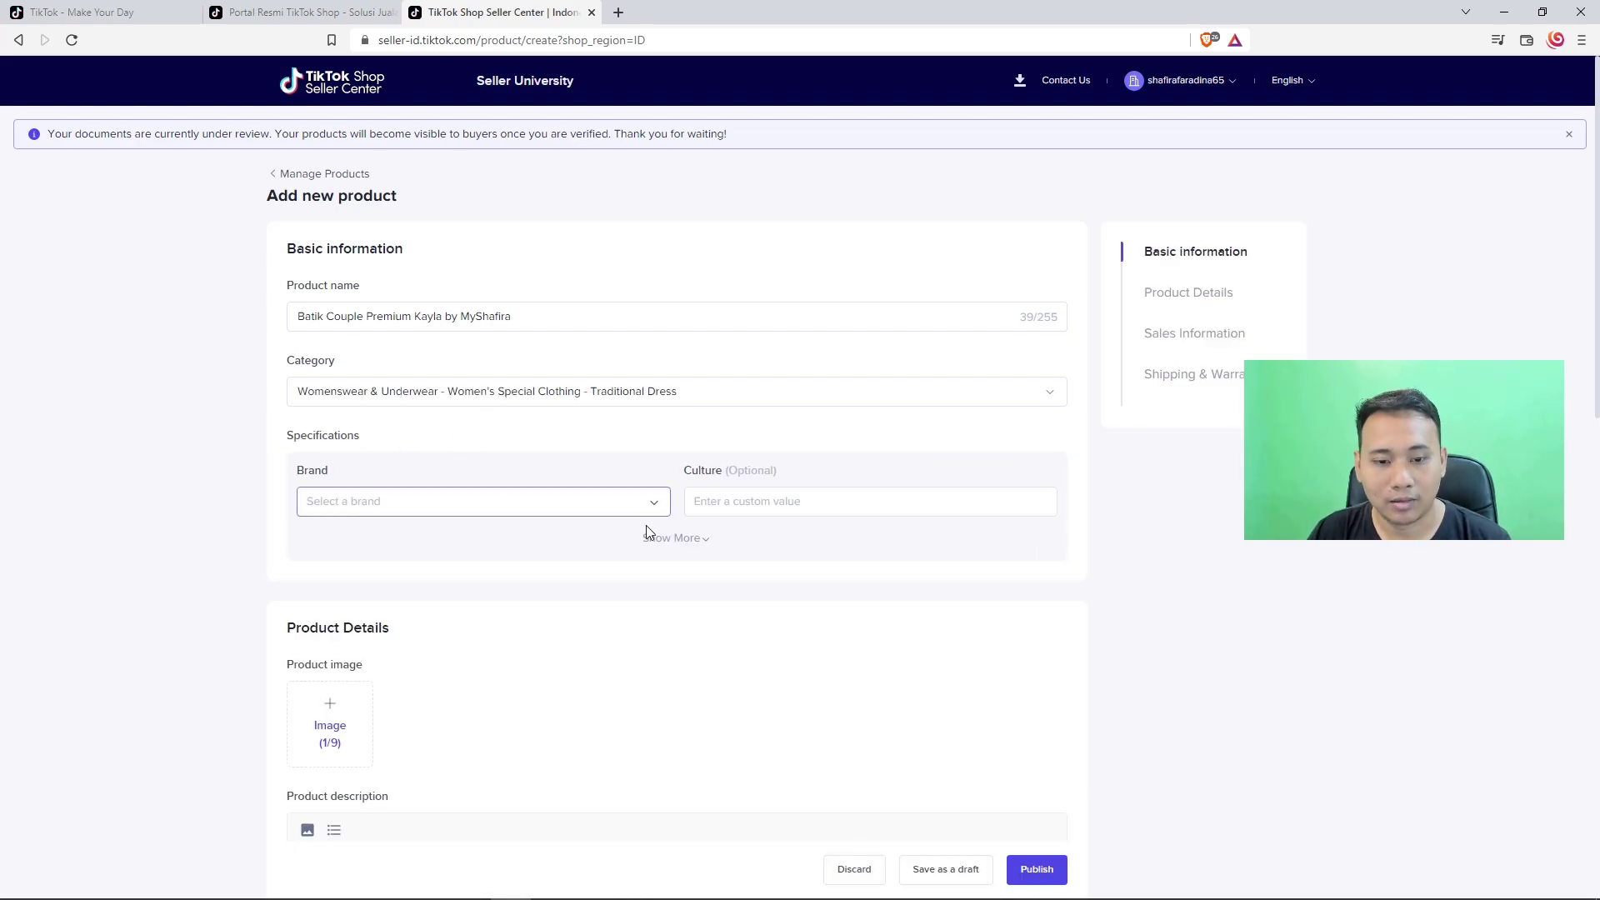
- Expand all Specifications fields and set the Brand to 'No brand'
{"action": "left_click", "coordinate": [672, 539]}
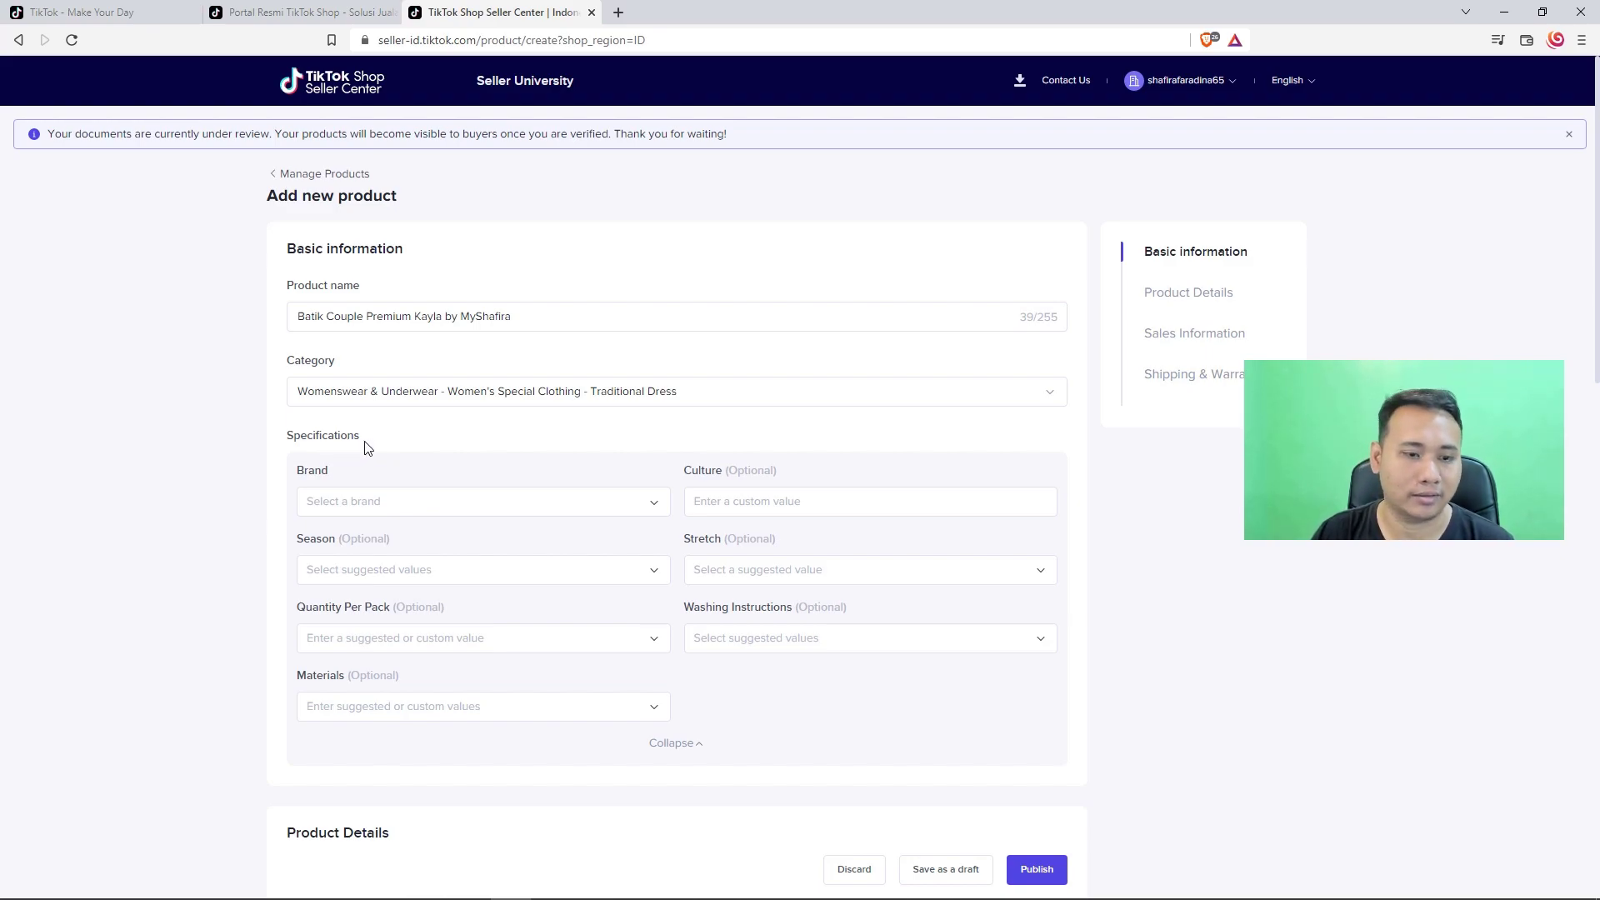
{"action": "left_click", "coordinate": [652, 502]}
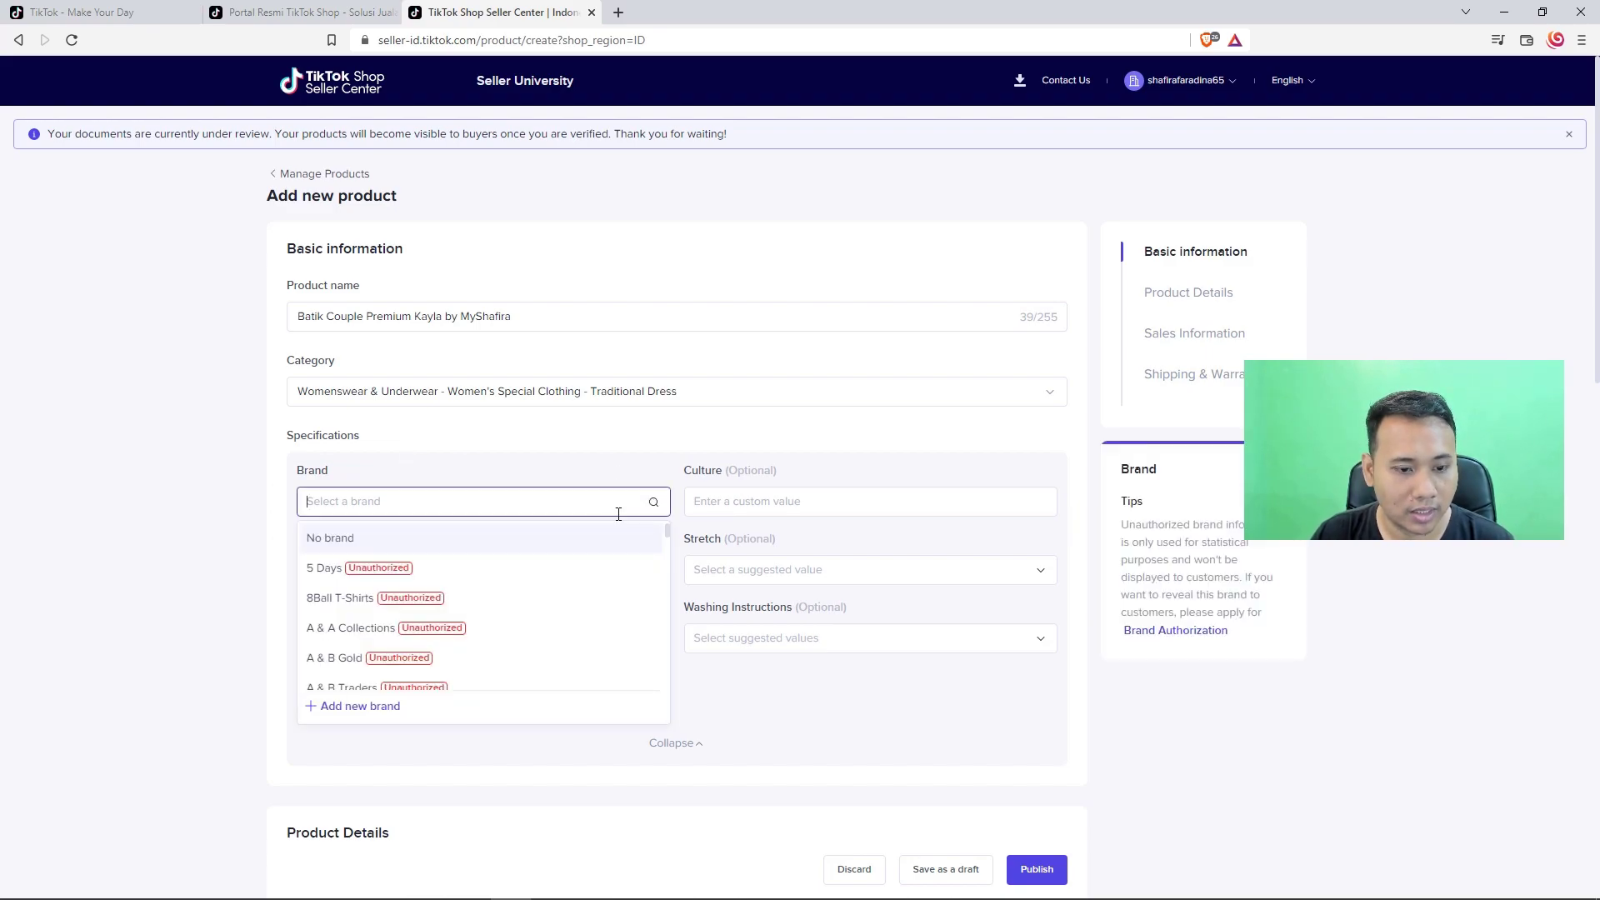
{"action": "left_click", "coordinate": [390, 549]}
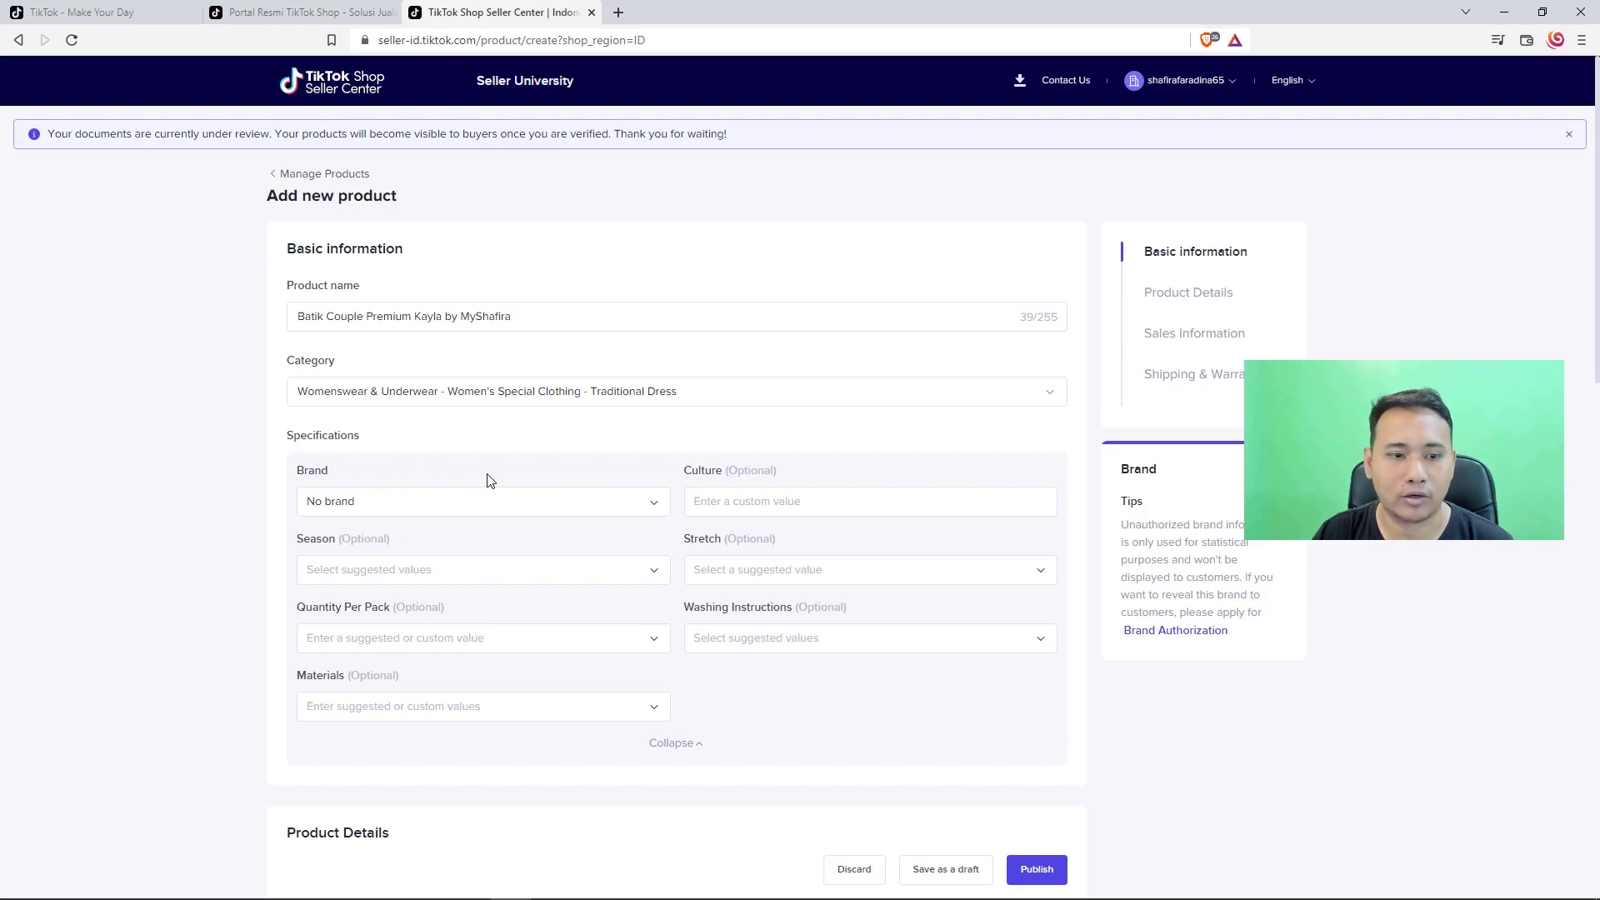
- Set material to Cotton and washing instructions to Hand Wash Only, leaving Season empty
{"action": "left_click", "coordinate": [652, 570]}
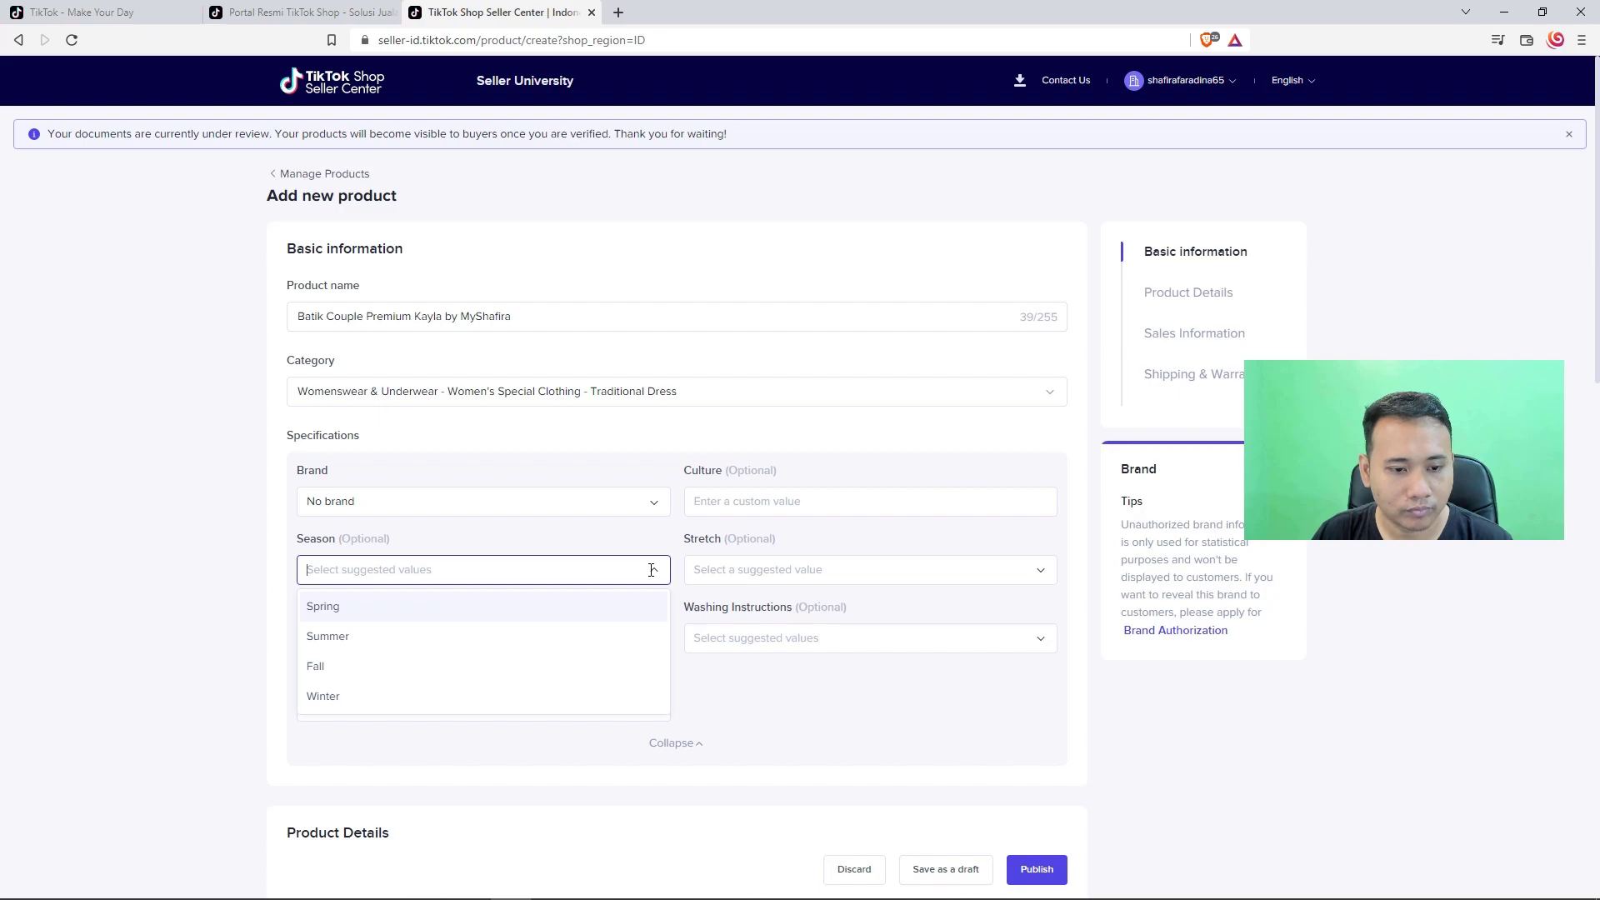
{"action": "left_click", "coordinate": [773, 699]}
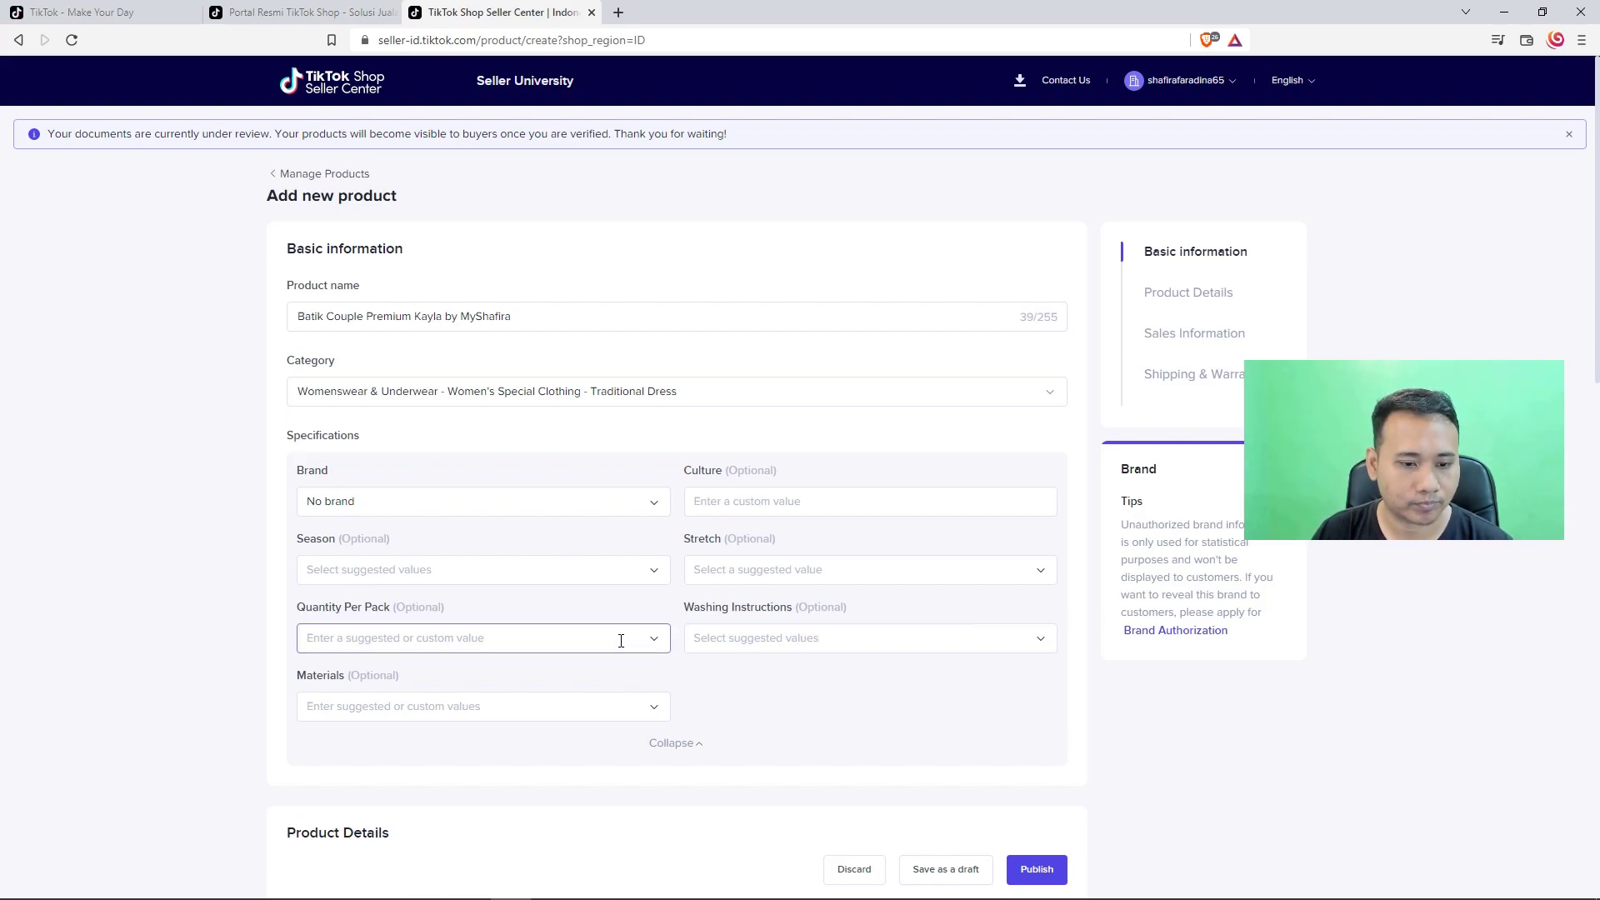
{"action": "left_click", "coordinate": [647, 707]}
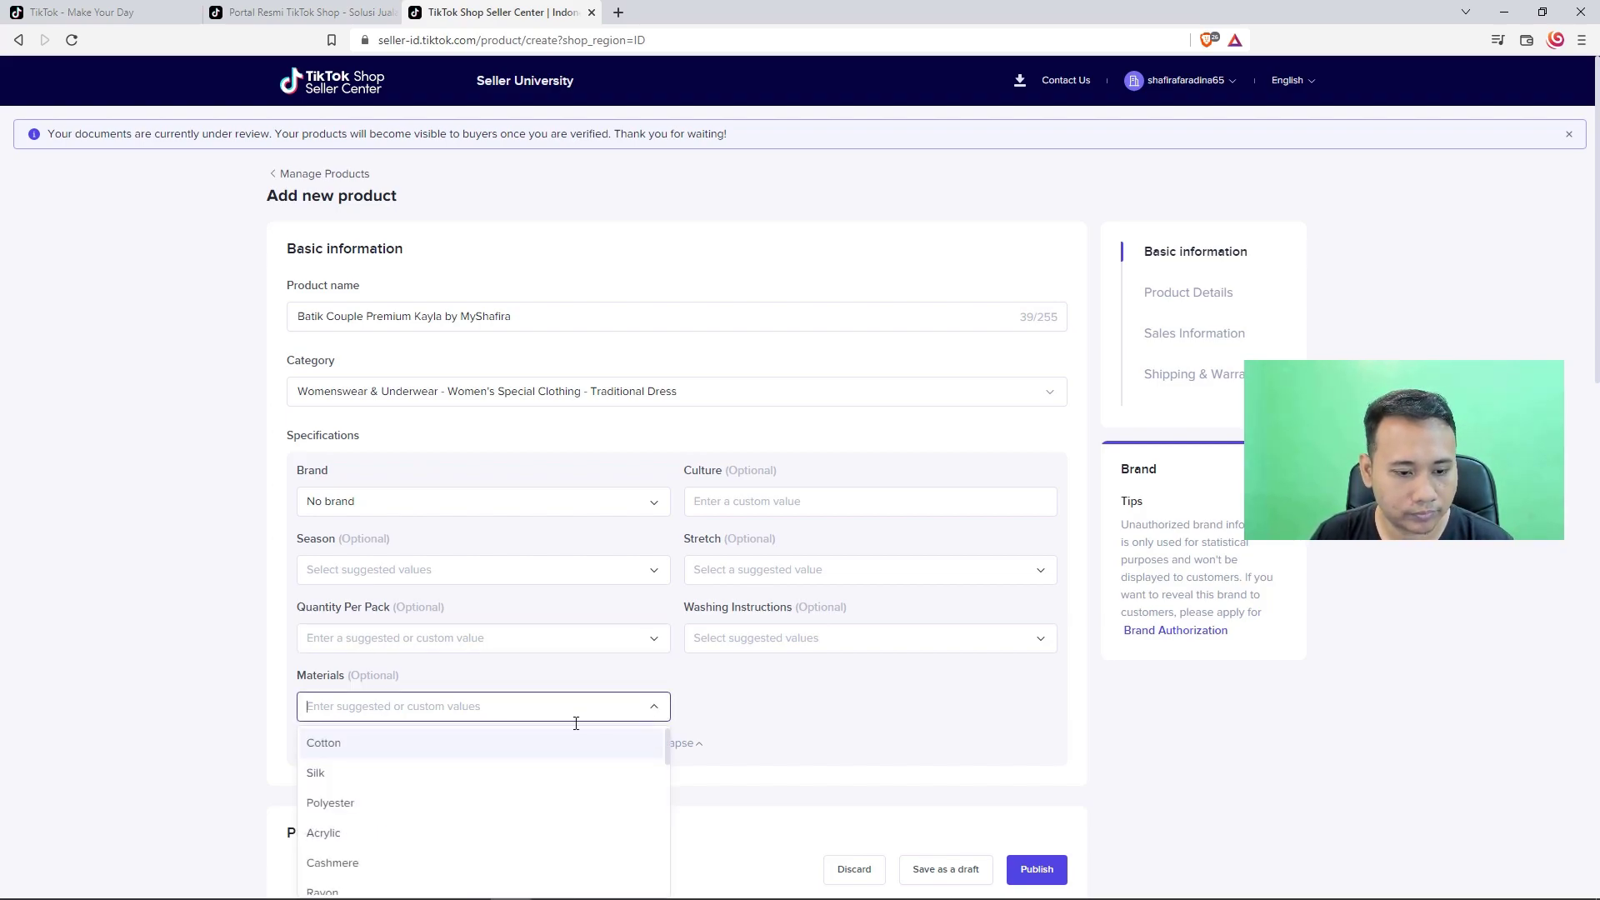
{"action": "left_click", "coordinate": [461, 755]}
{"action": "left_click", "coordinate": [1041, 638]}
{"action": "left_click", "coordinate": [816, 673]}
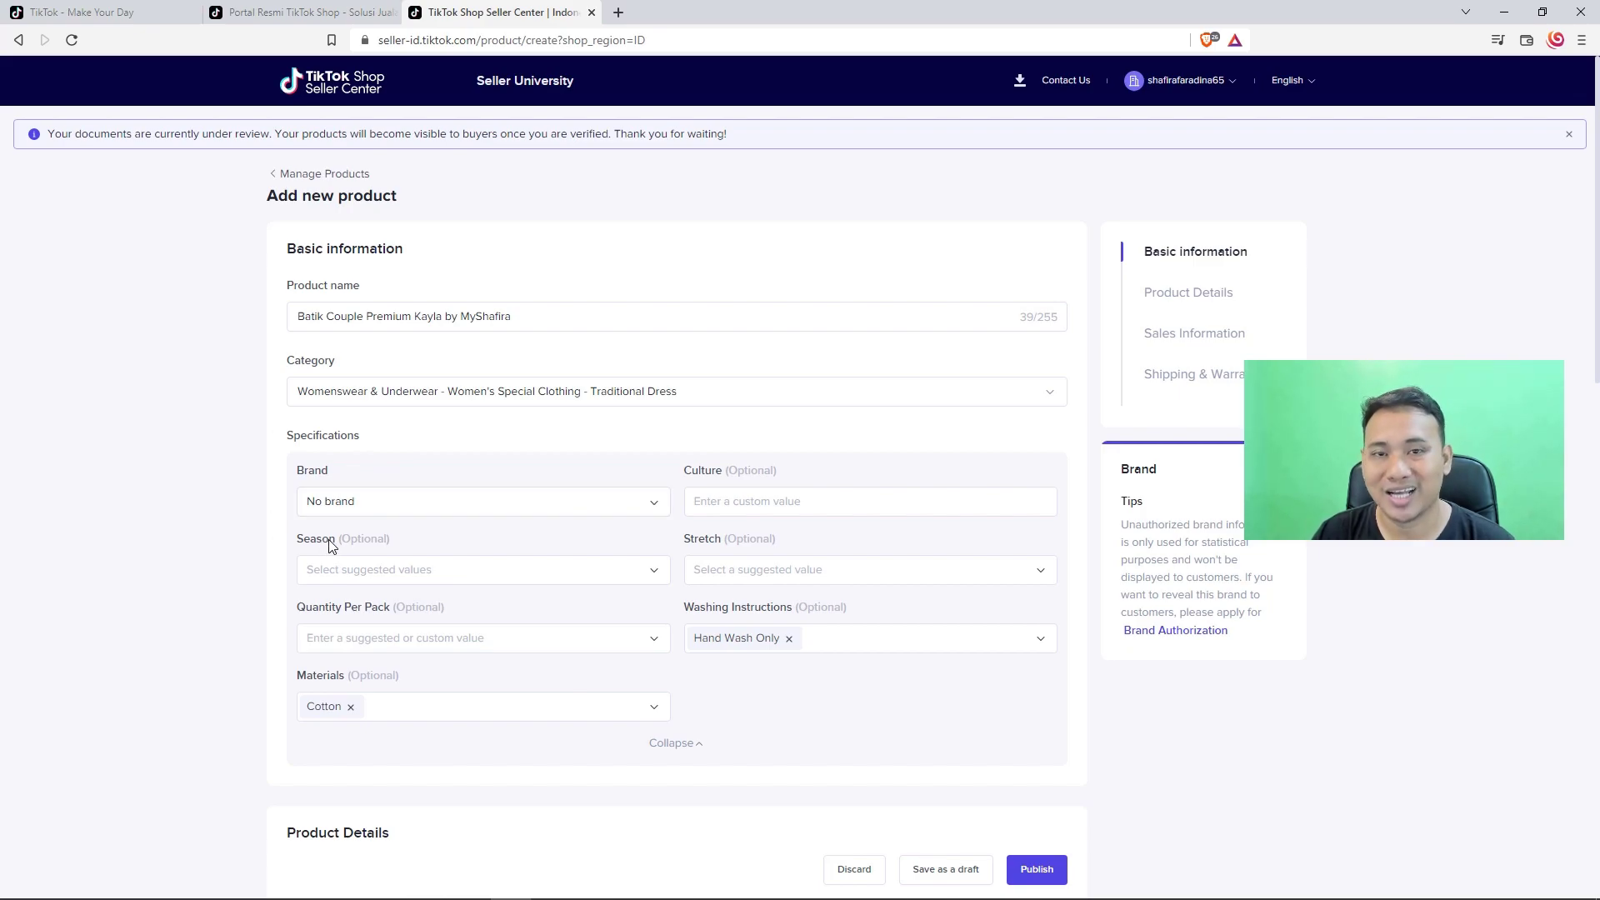
- Set Quantity Per Pack to 2, leaving Culture and Stretch empty
{"action": "left_click", "coordinate": [409, 636]}
{"action": "left_click", "coordinate": [399, 702]}
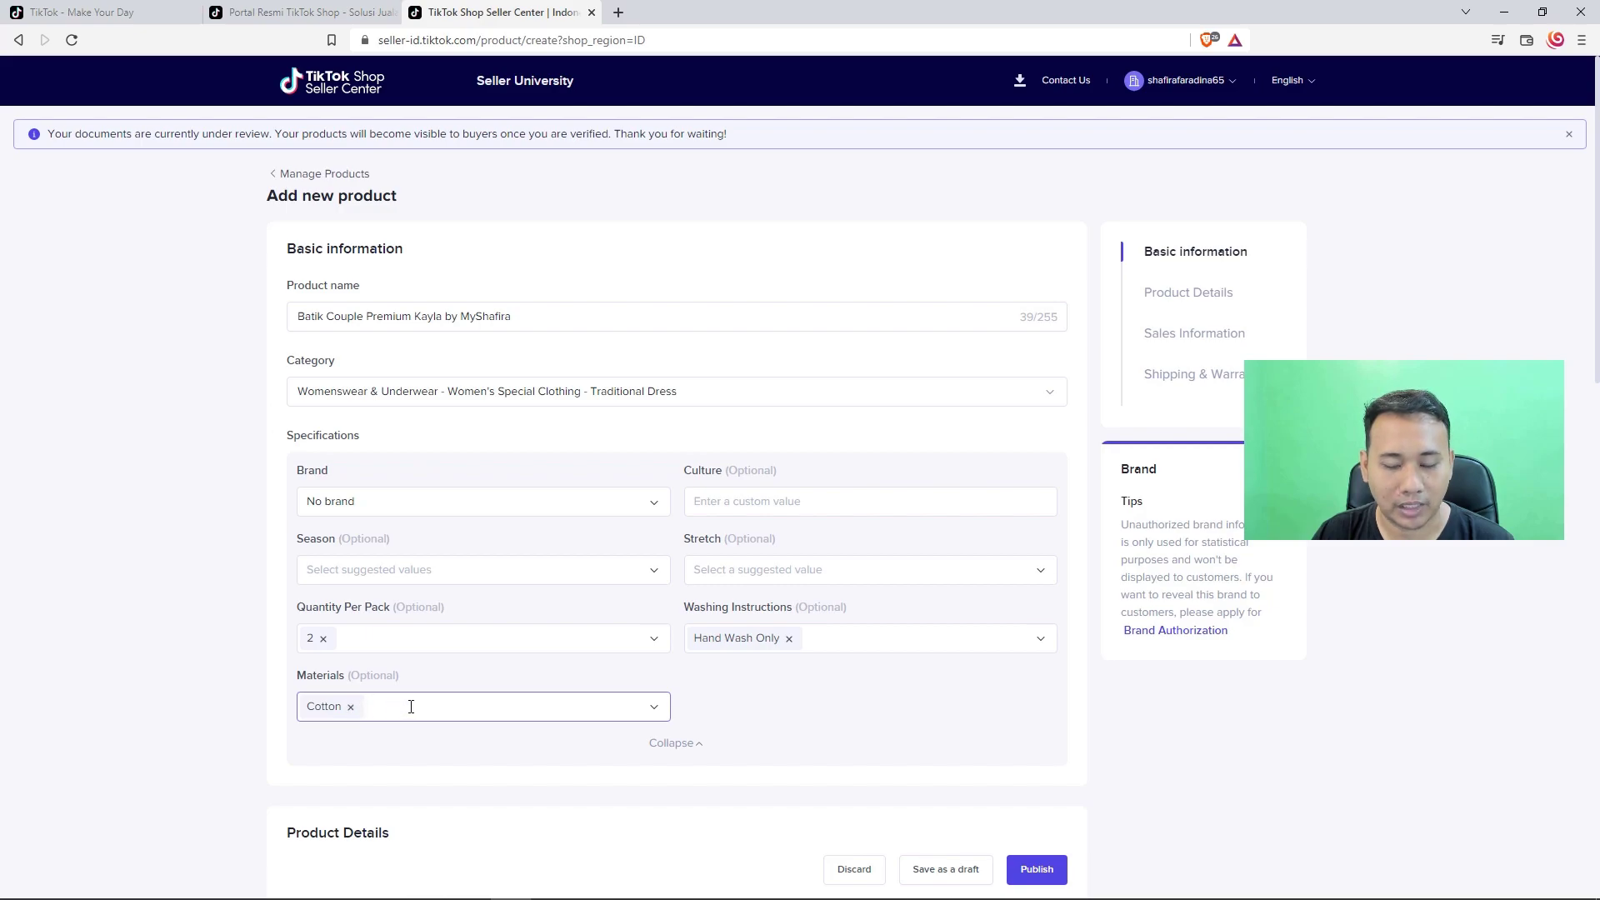
{"action": "left_click", "coordinate": [751, 506]}
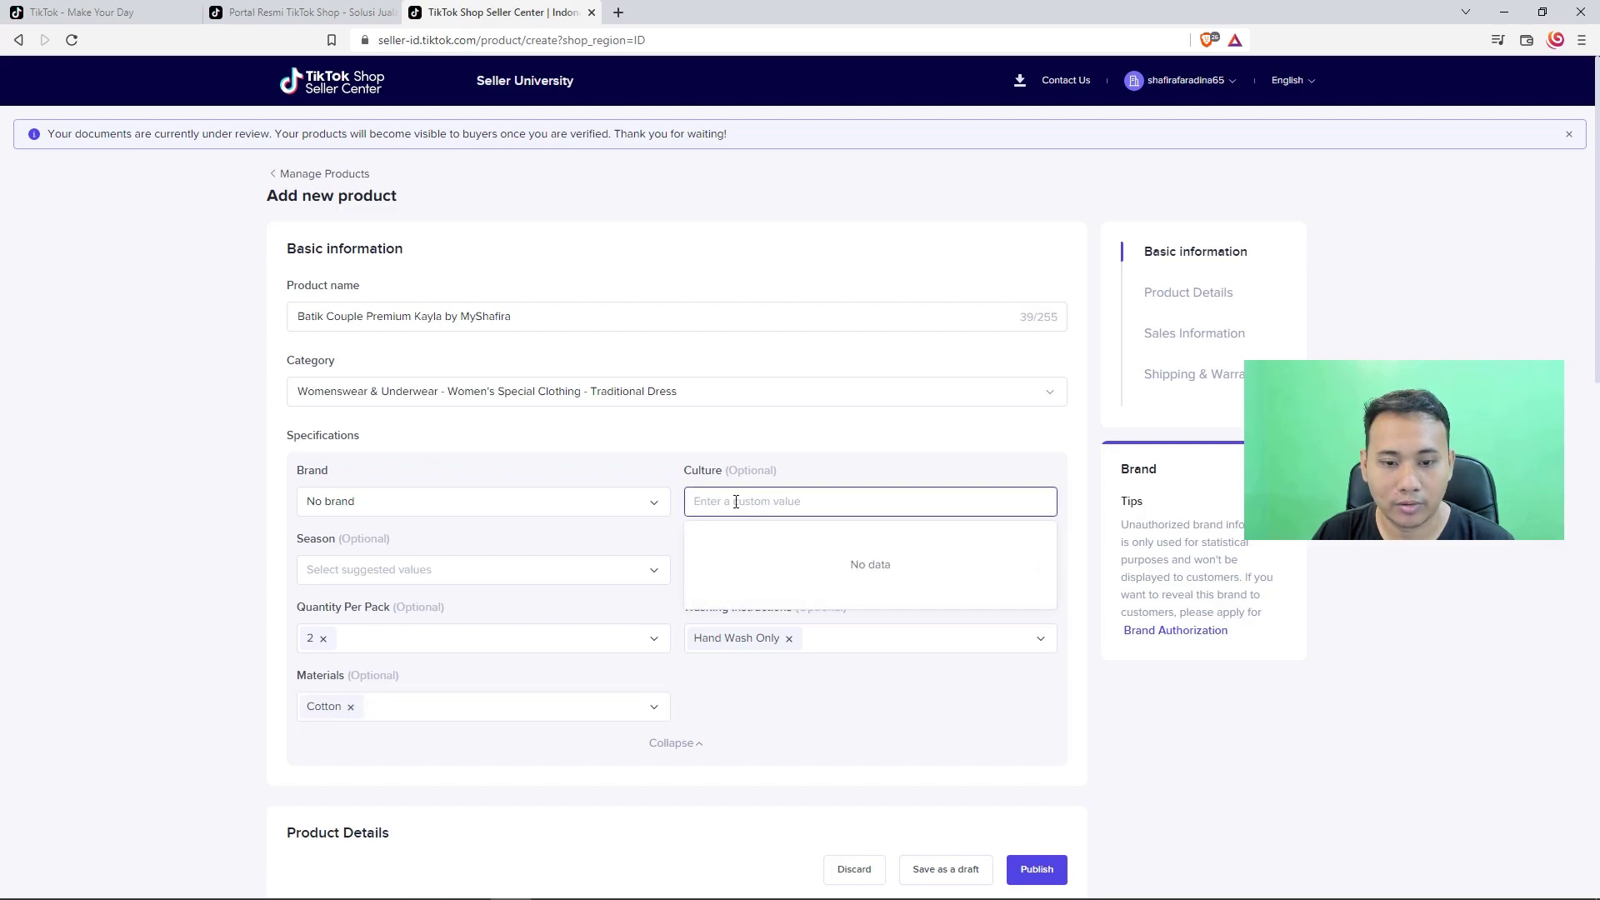
{"action": "left_click", "coordinate": [867, 733]}
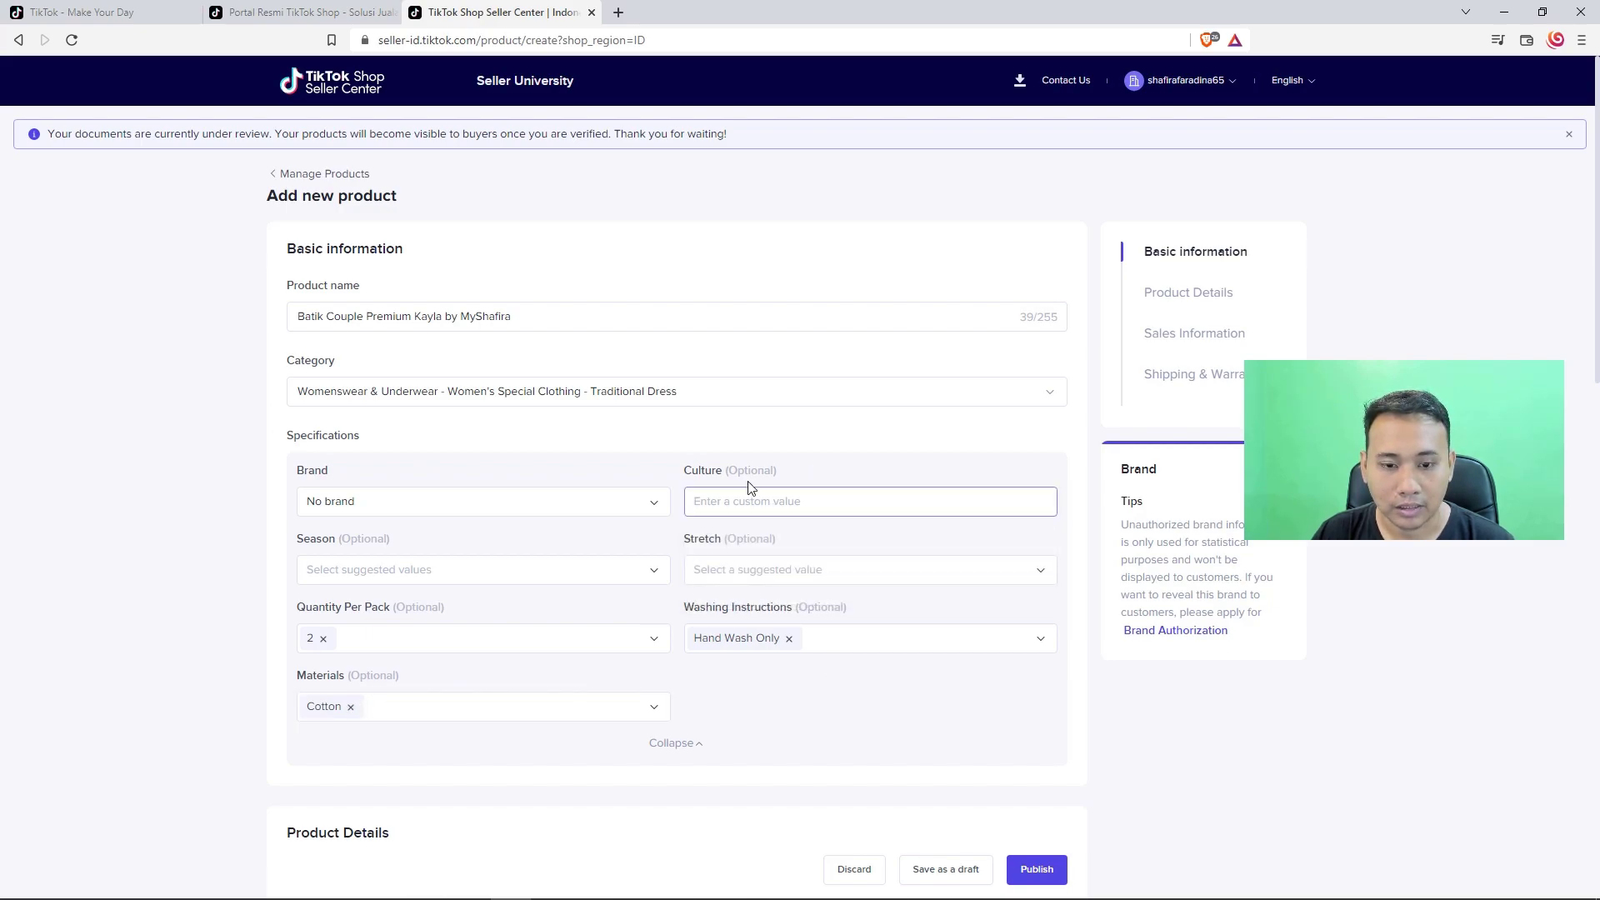
{"action": "left_click", "coordinate": [796, 504]}
{"action": "left_click", "coordinate": [879, 708]}
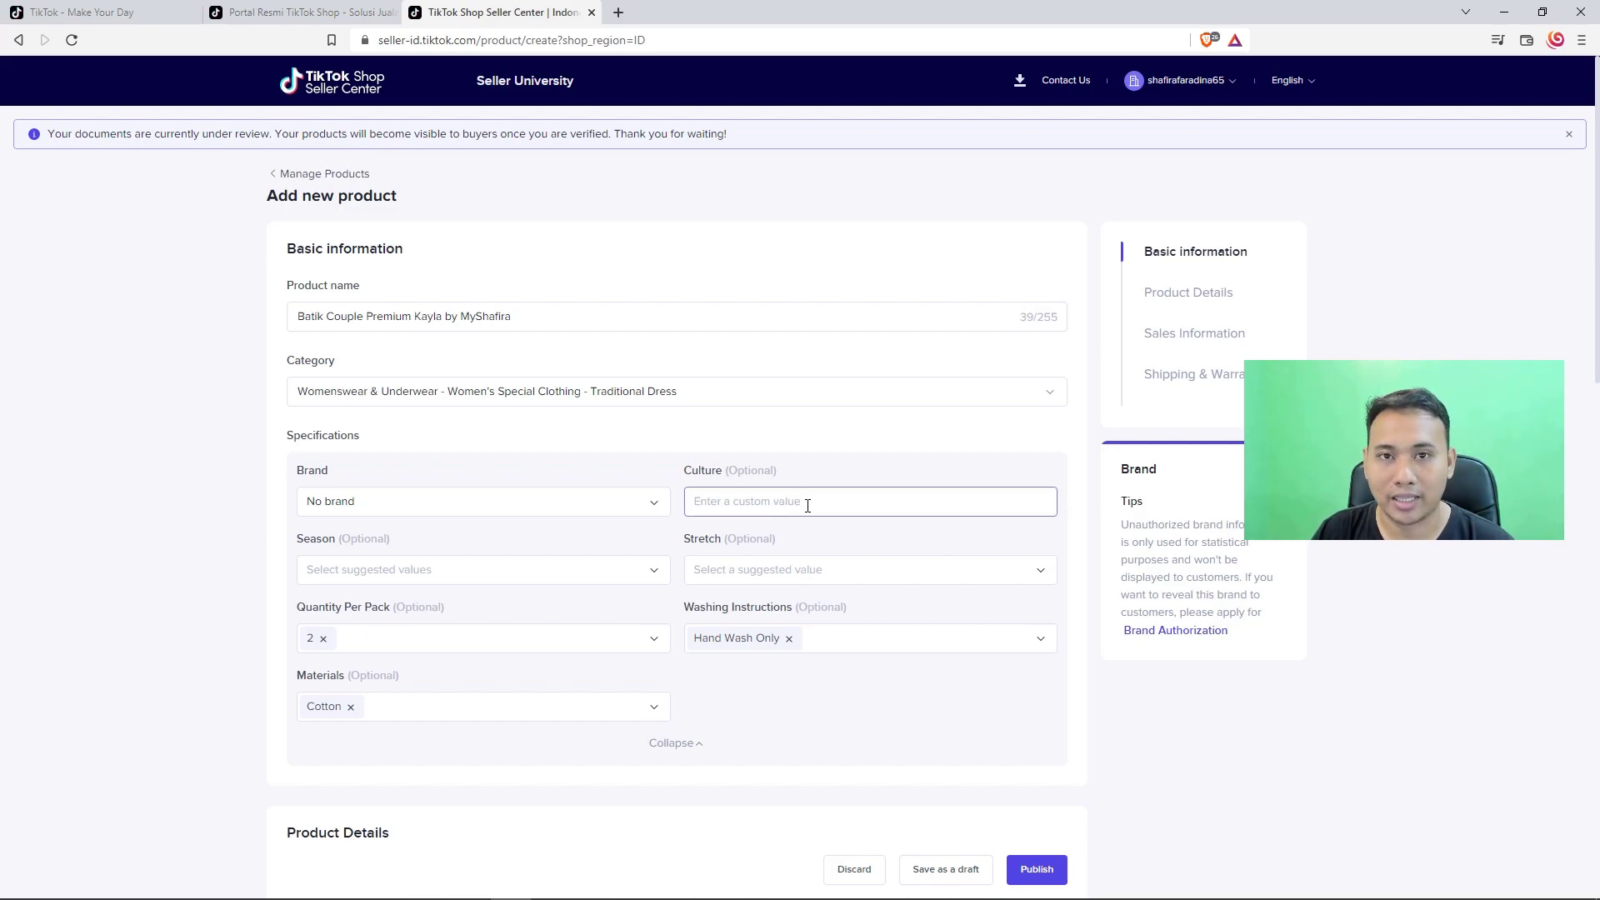
{"action": "left_click", "coordinate": [819, 569]}
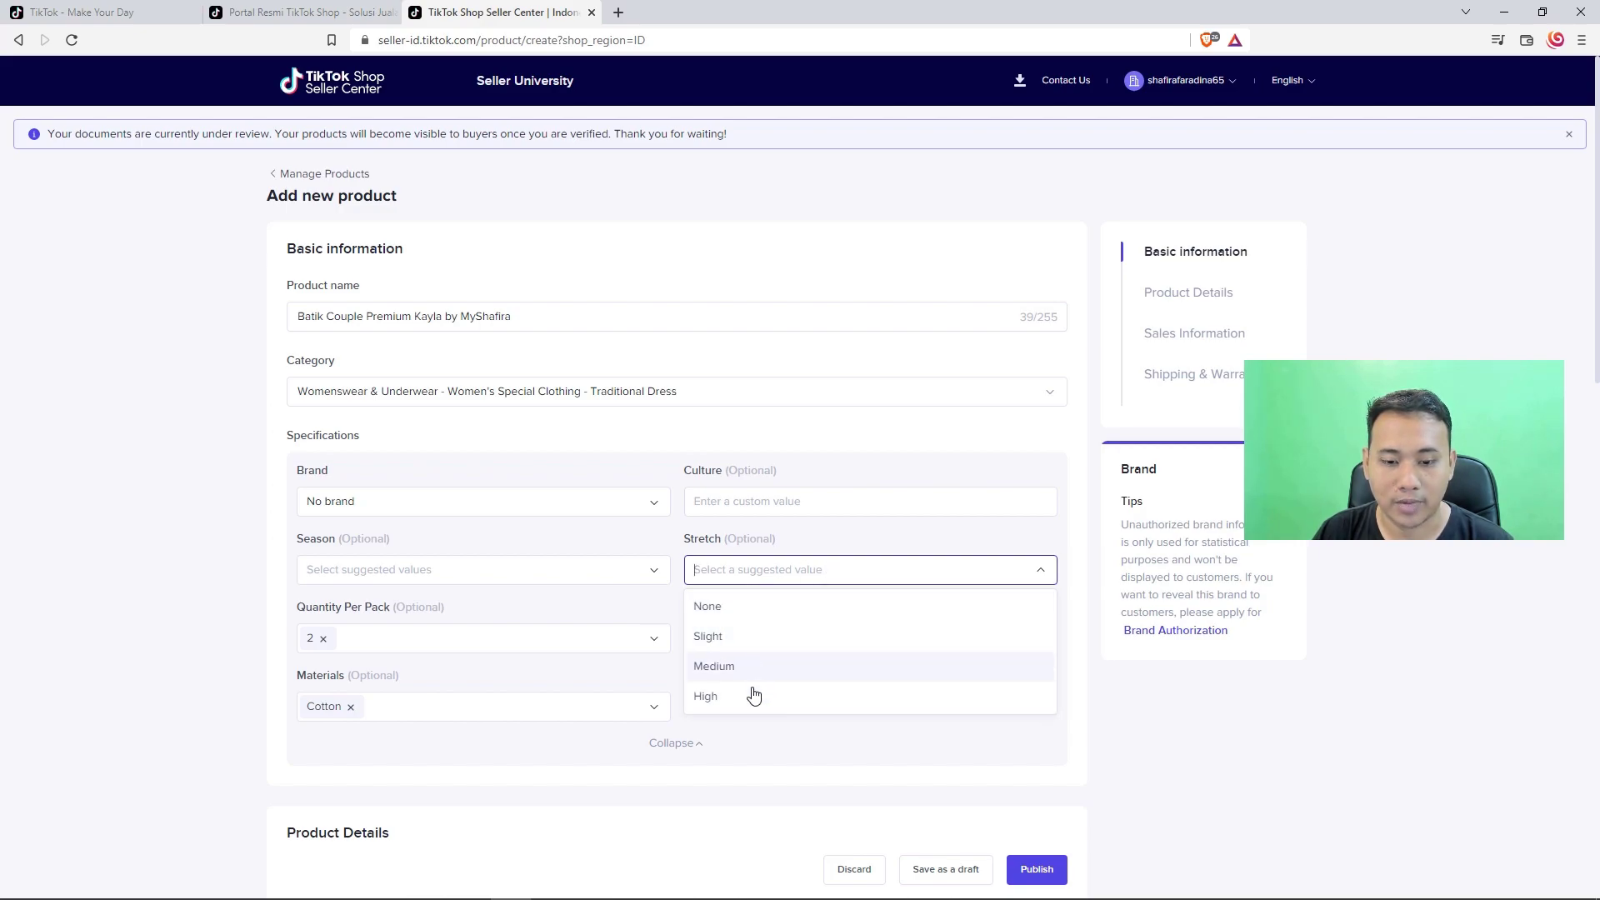
{"action": "left_click", "coordinate": [832, 736]}
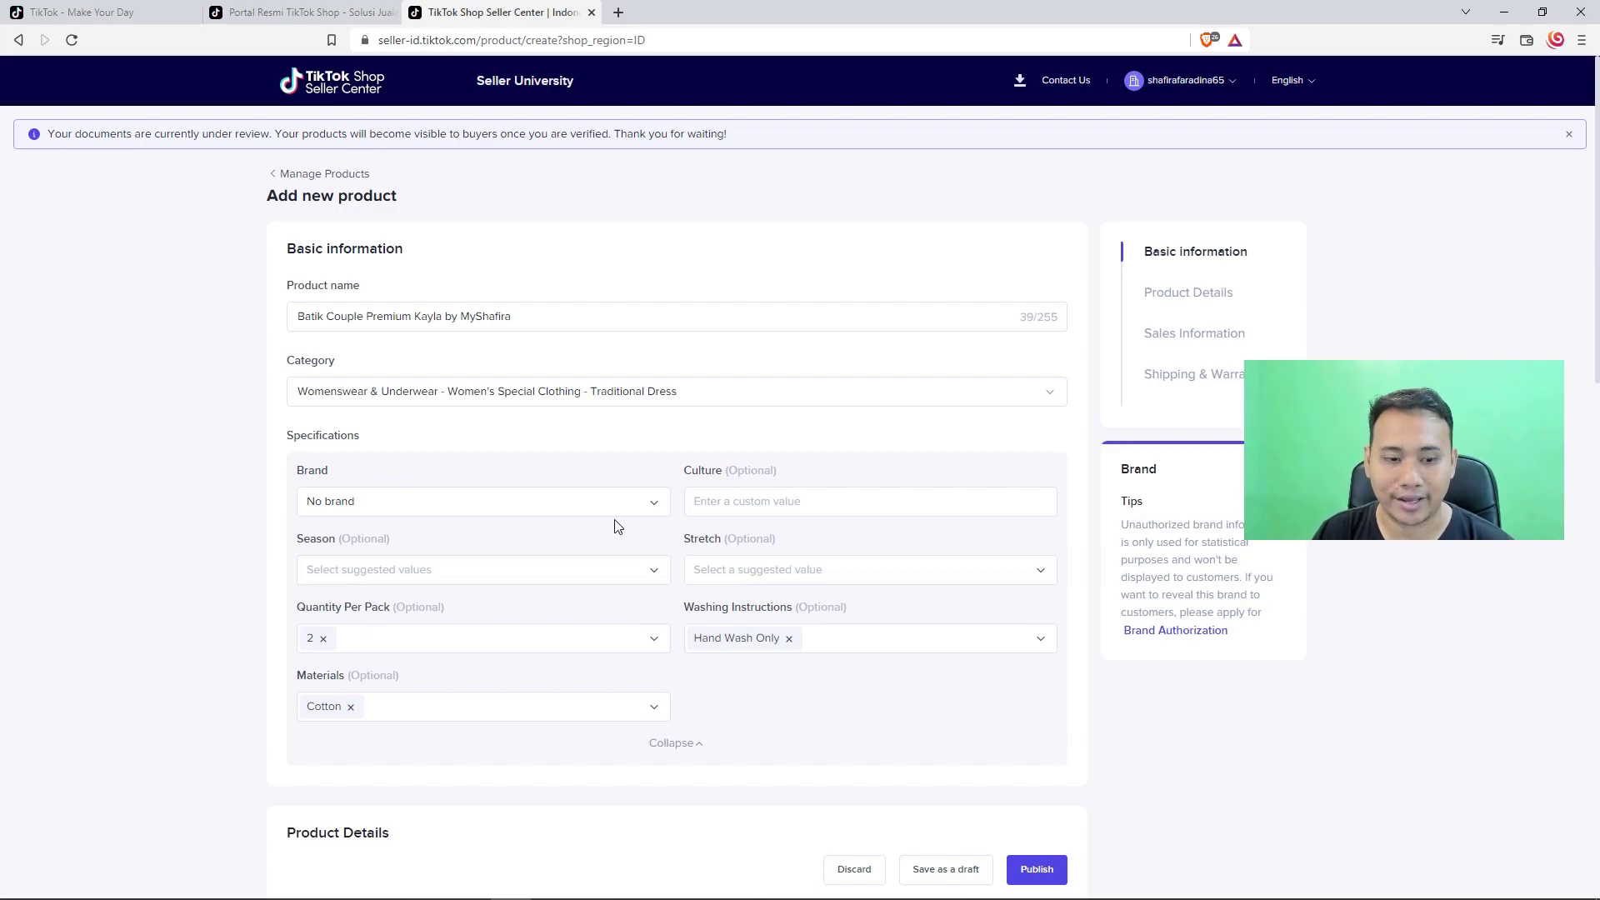
{"action": "scroll", "coordinate": [618, 525], "scroll_direction": "down", "scroll_amount": 6}
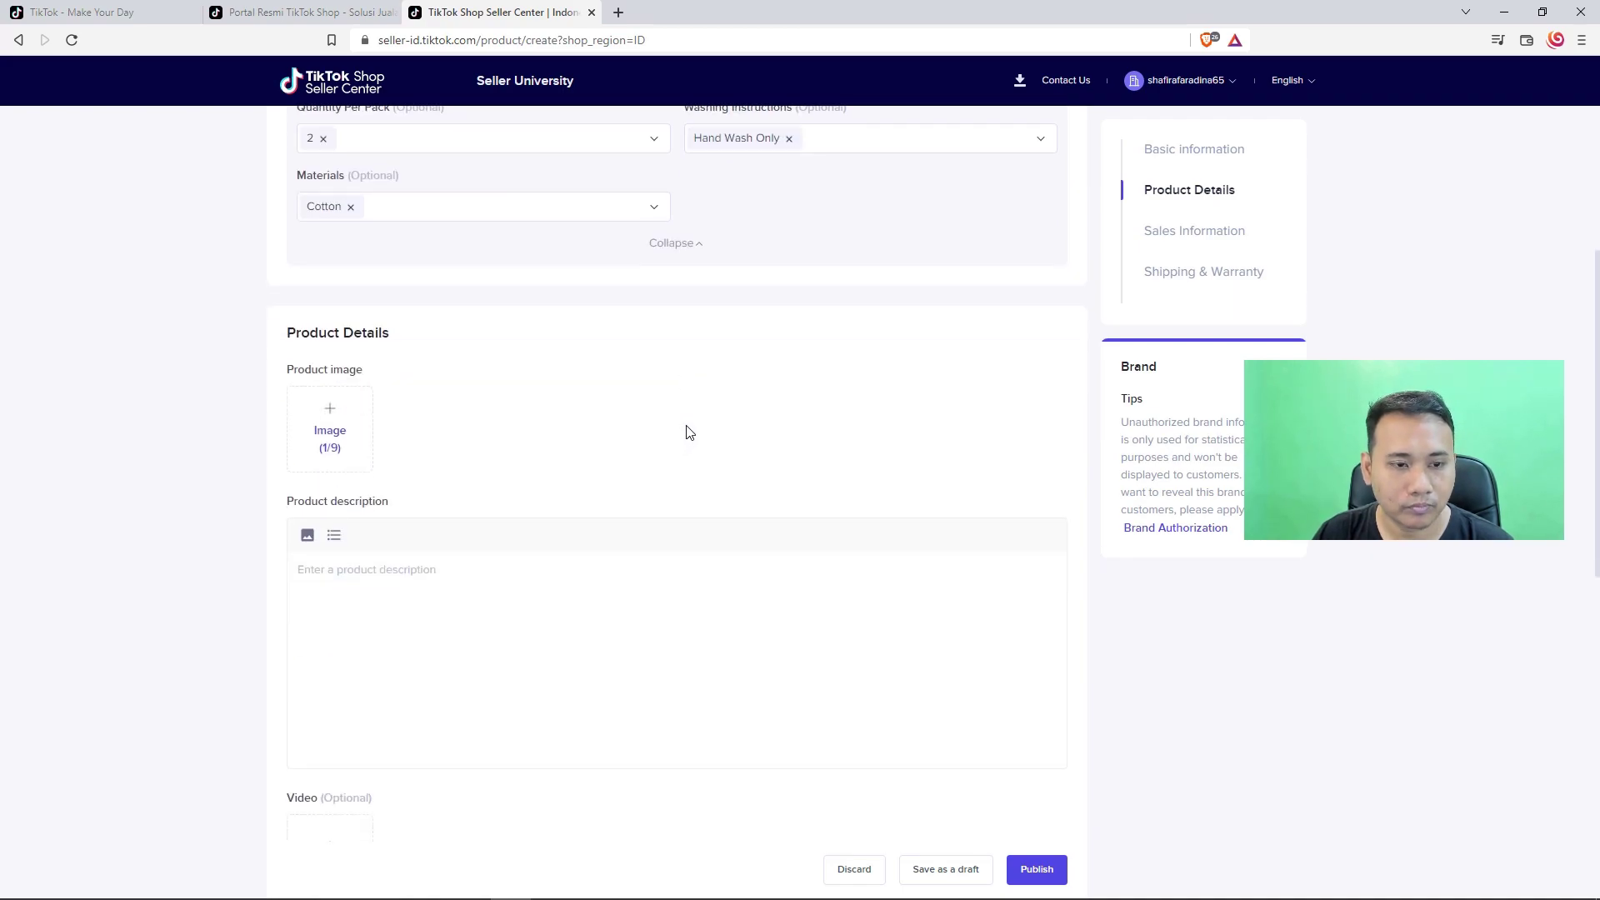
- Upload the batik couple photo from Unduhan as the main product image
{"action": "scroll", "coordinate": [610, 400], "scroll_direction": "down", "scroll_amount": 3}
{"action": "scroll", "coordinate": [615, 396], "scroll_direction": "up", "scroll_amount": 1}
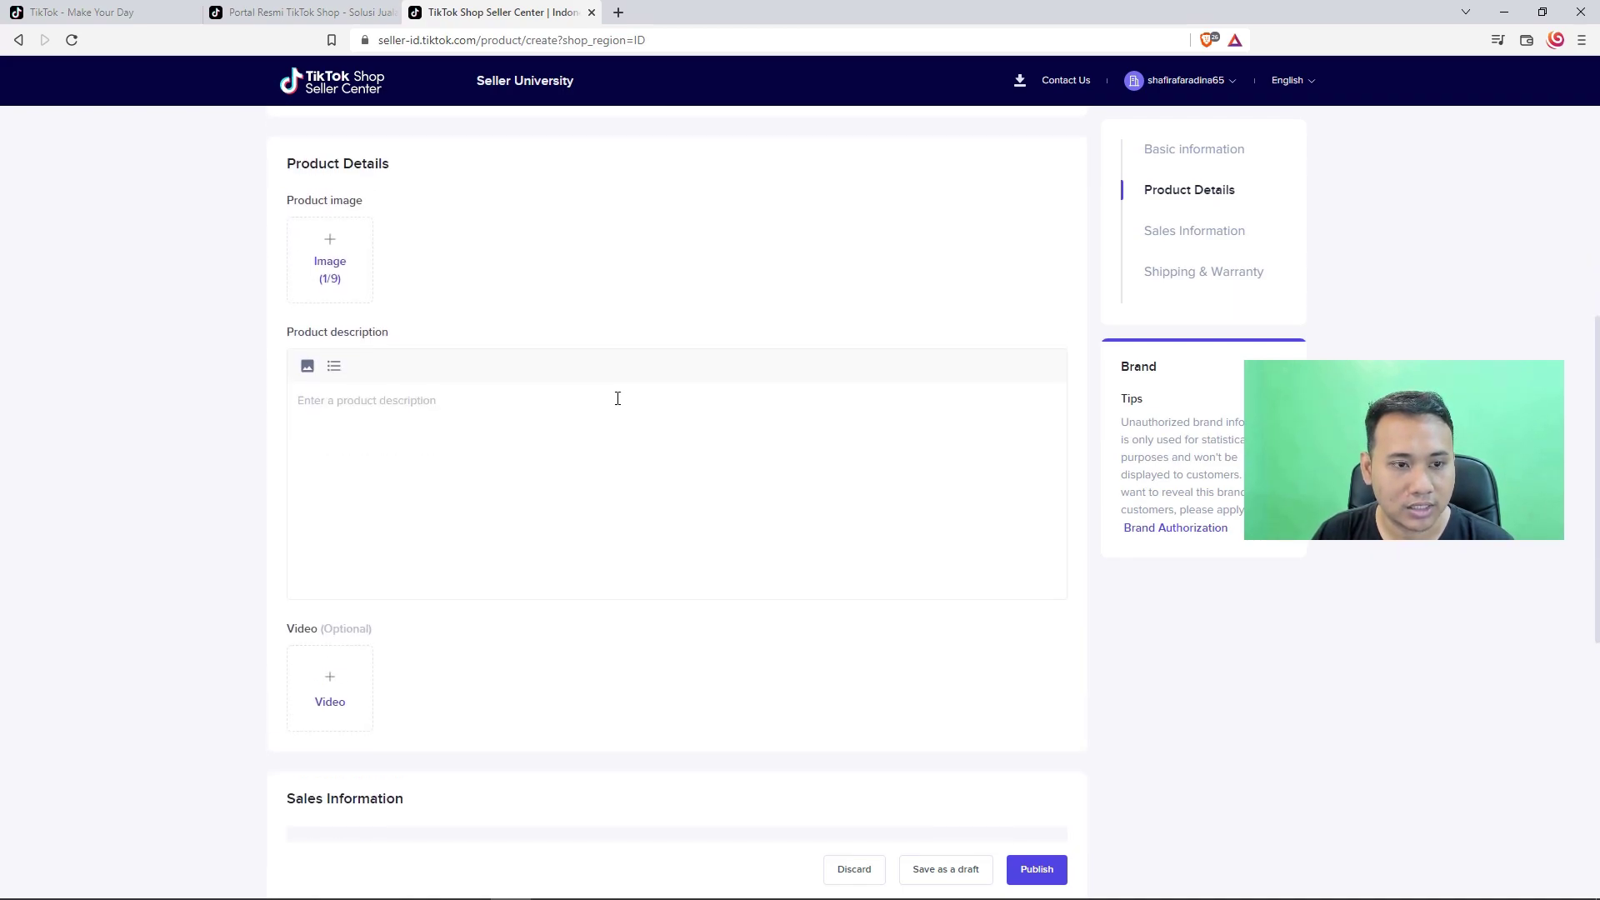
{"action": "left_click", "coordinate": [330, 261]}
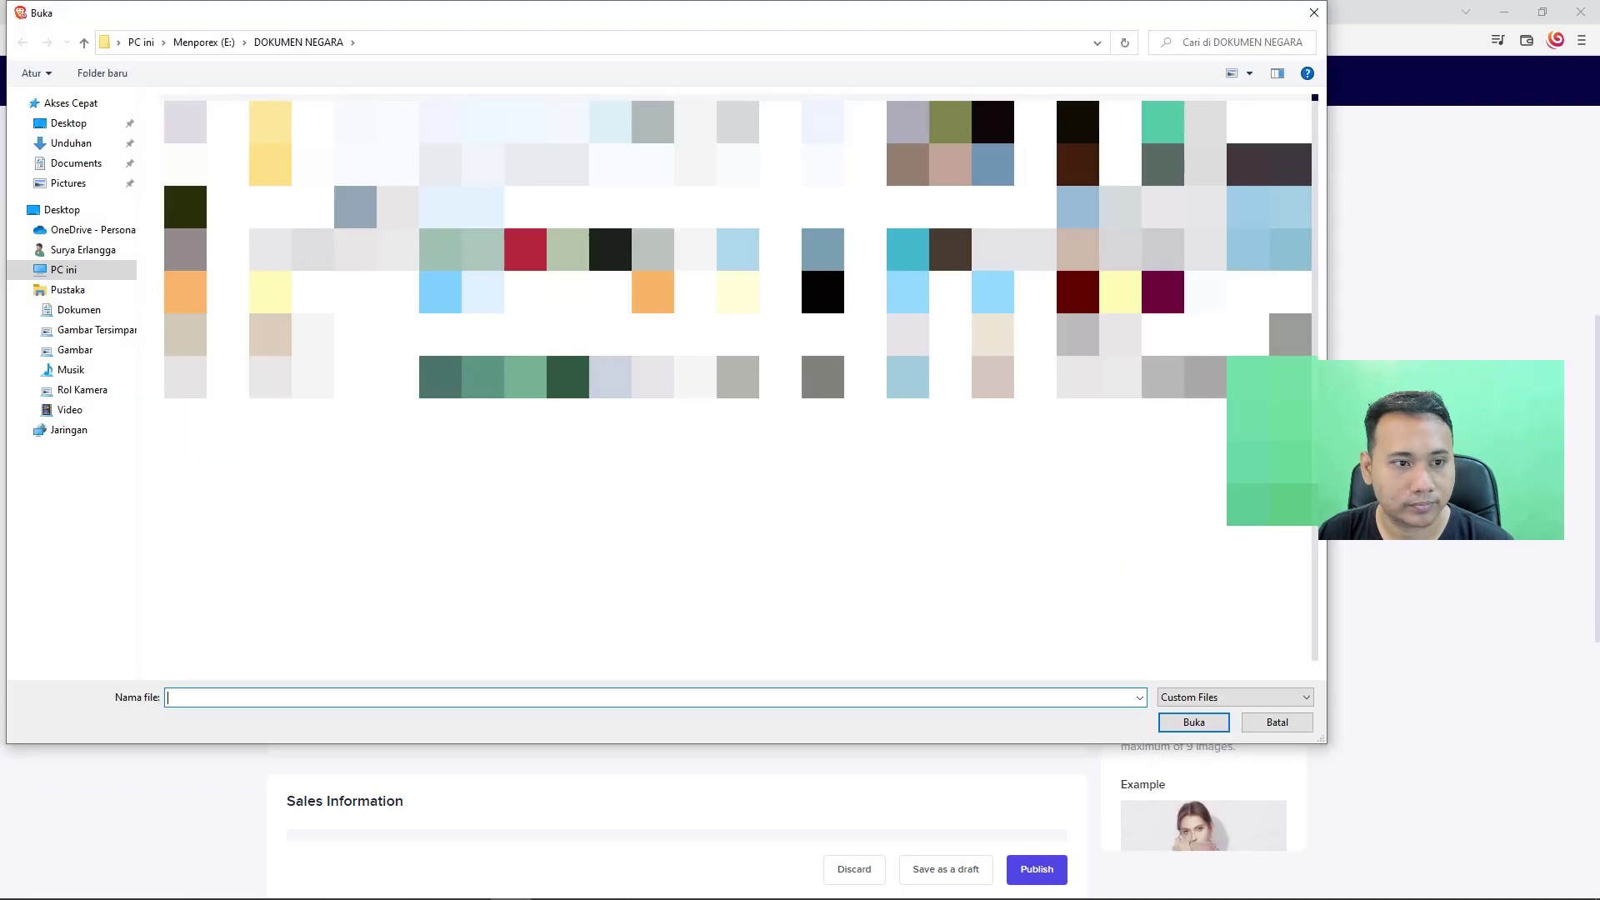
{"action": "left_click", "coordinate": [71, 144]}
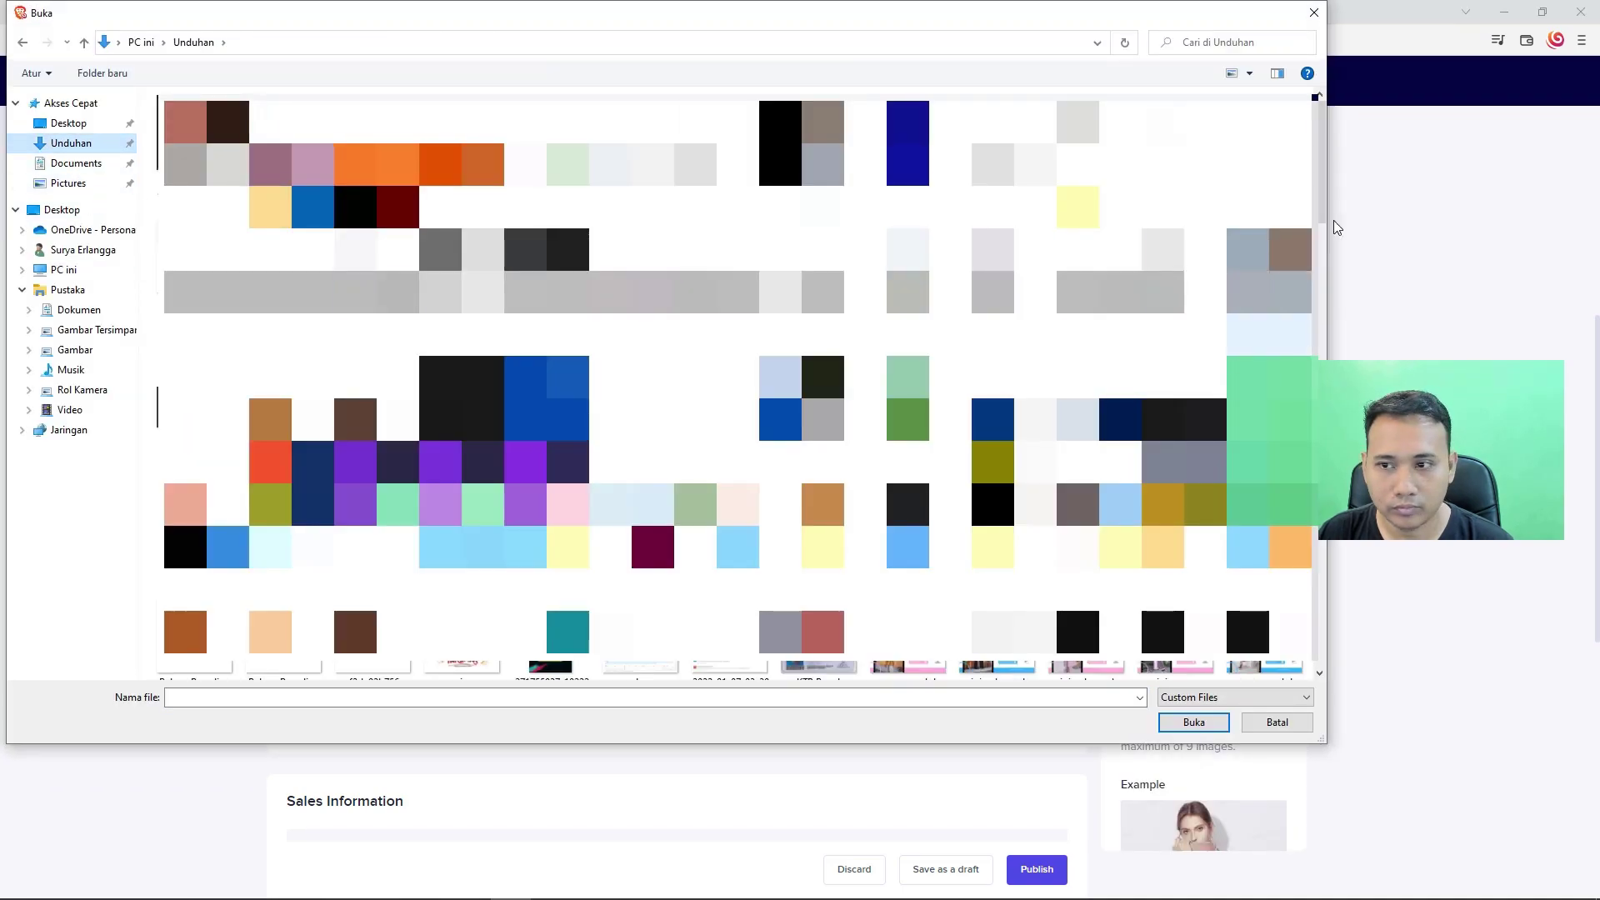
{"action": "left_click_drag", "start_coordinate": [1328, 261], "coordinate": [1314, 665]}
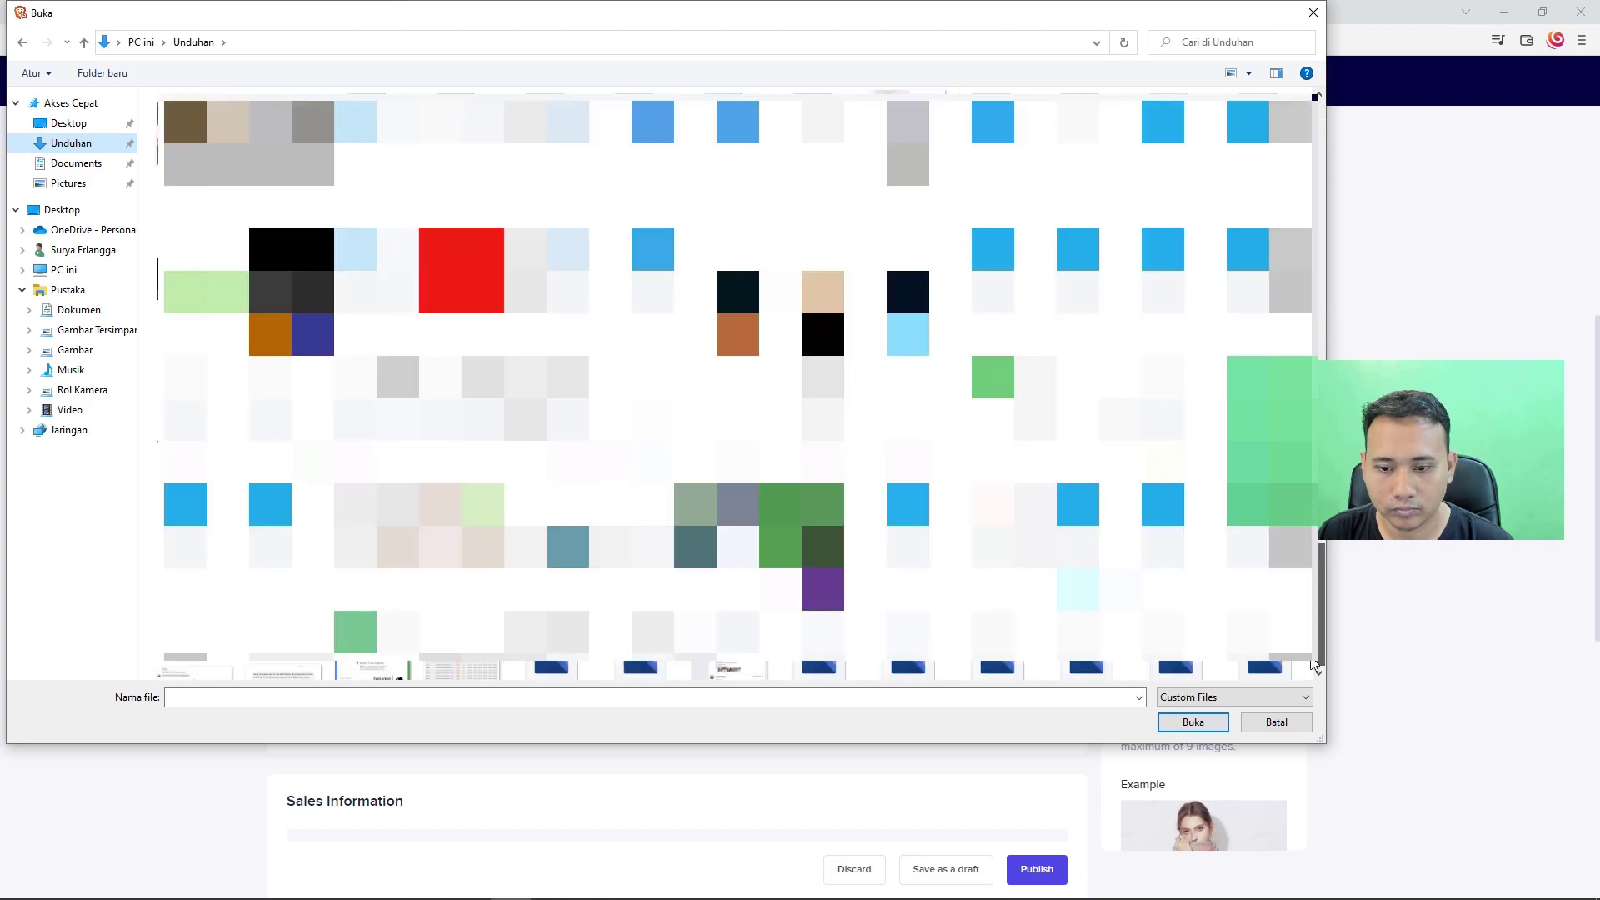
{"action": "double_click", "coordinate": [1101, 610]}
{"action": "left_click", "coordinate": [292, 144]}
{"action": "left_click", "coordinate": [1193, 722]}
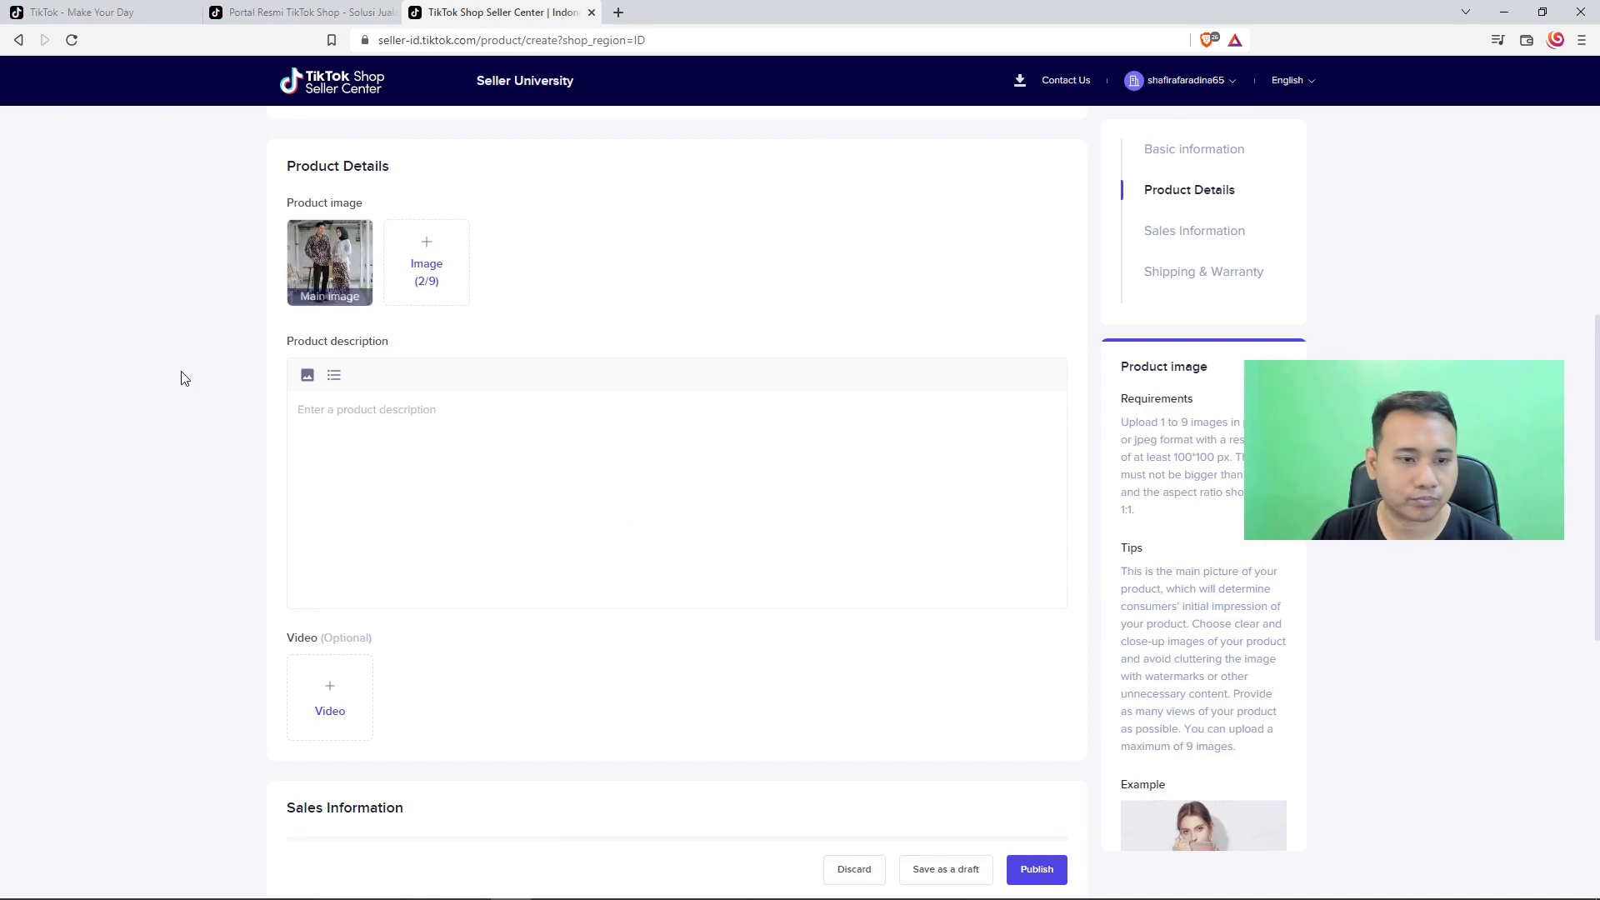
- Write the description: product title, Bahan: Katun Prima, Ukuran Kemeja: M - XL, Ukuran Dress: All Size
{"action": "left_click", "coordinate": [436, 449]}
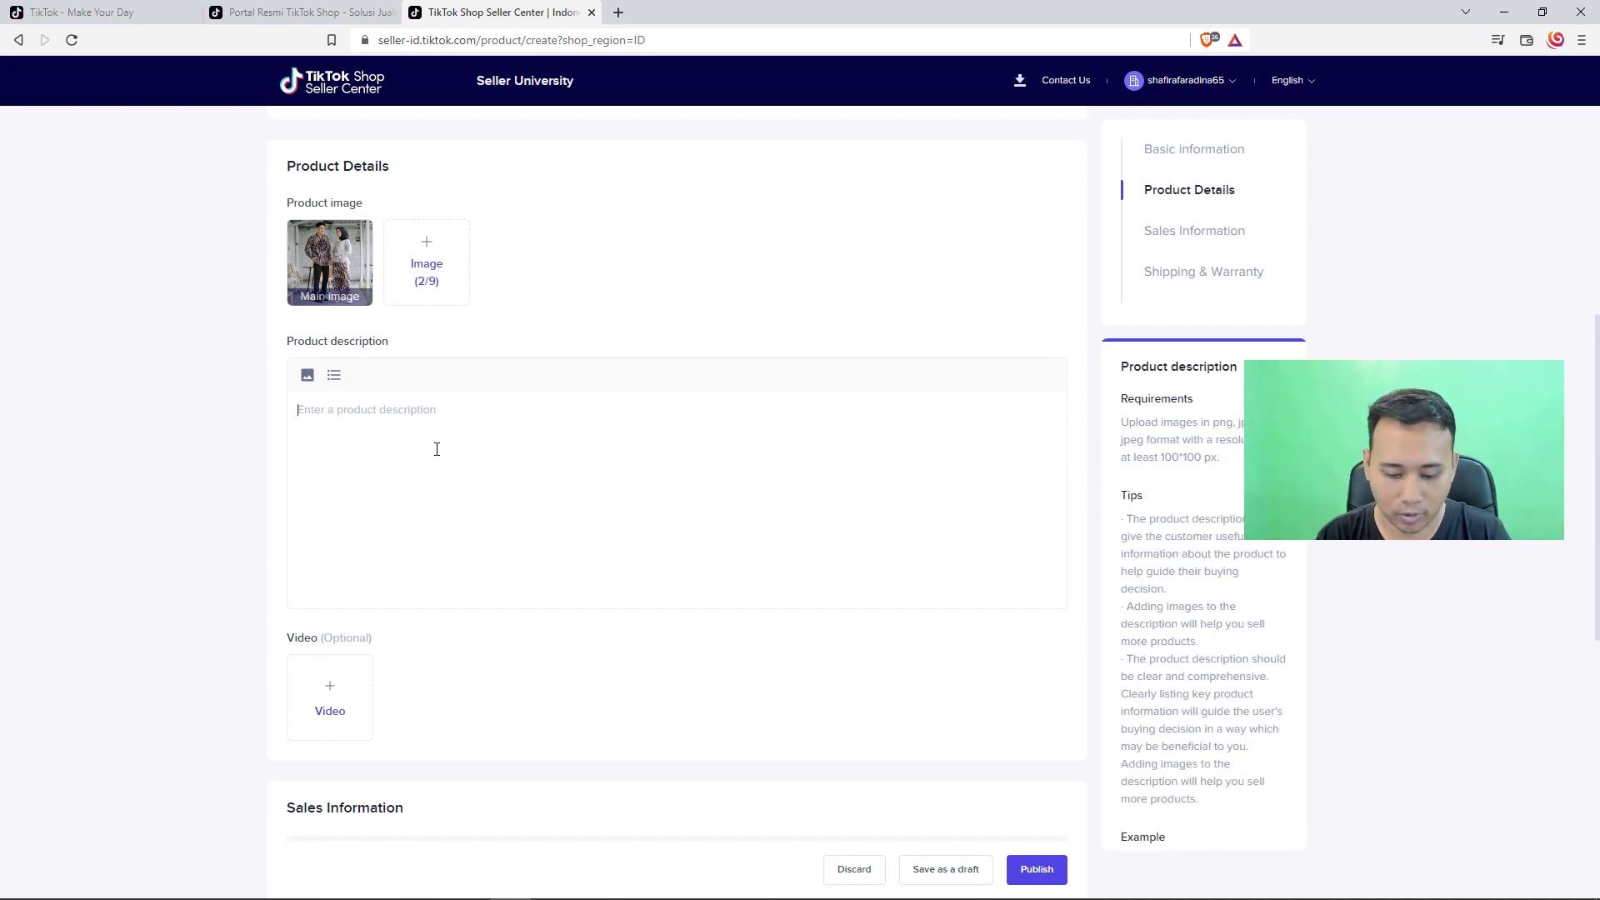
{"action": "type", "text": "Batik "}
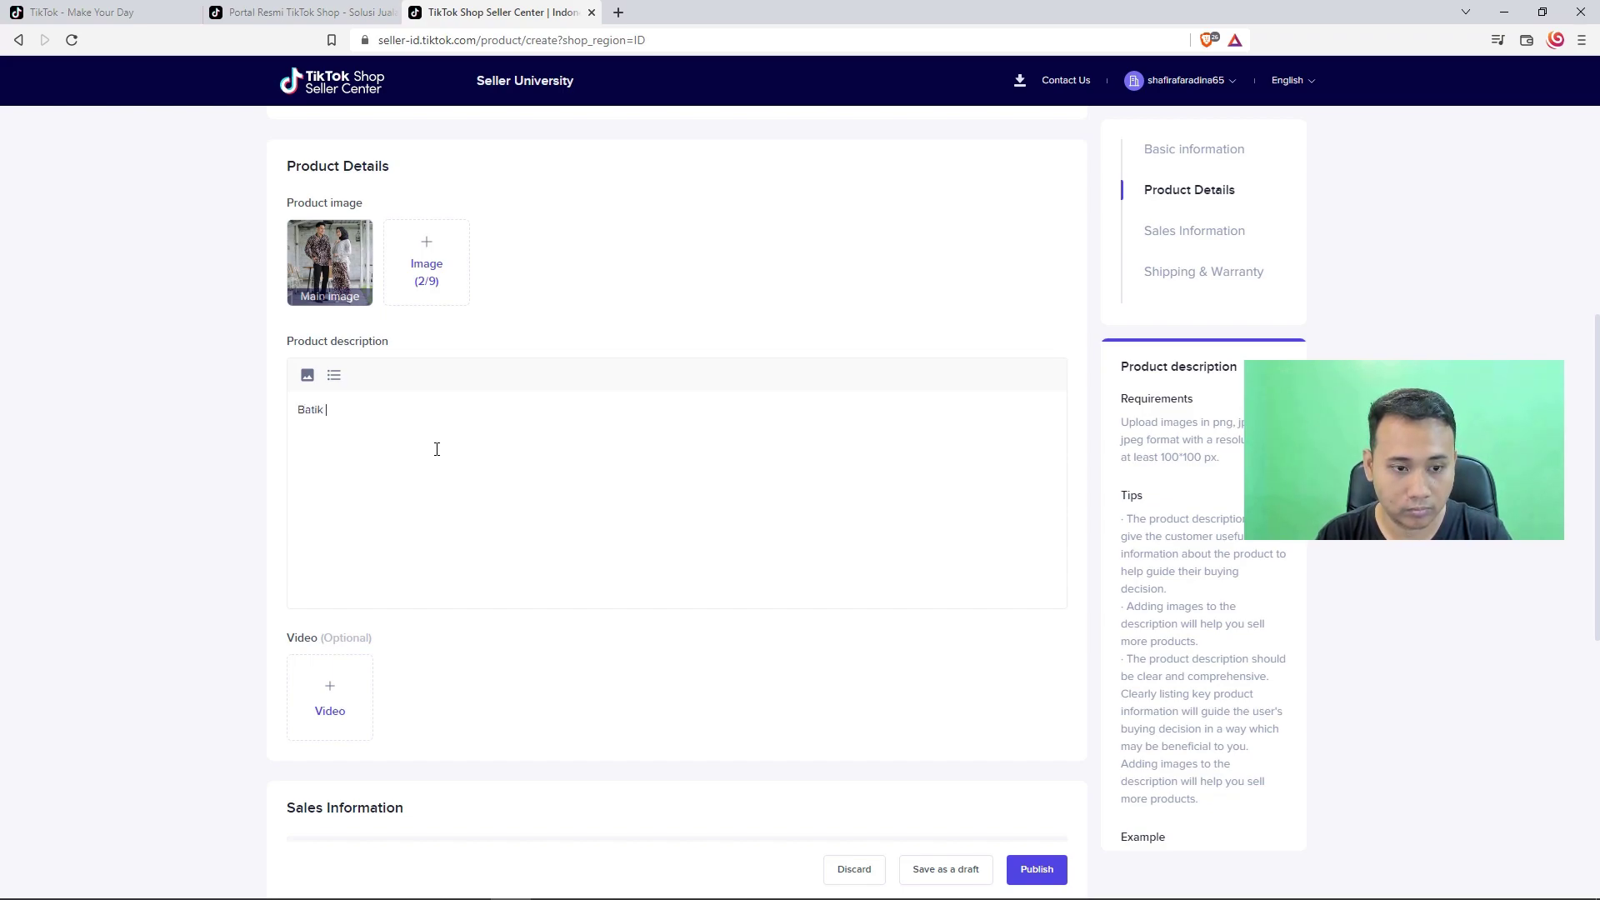
{"action": "type", "text": "Couple Premium"}
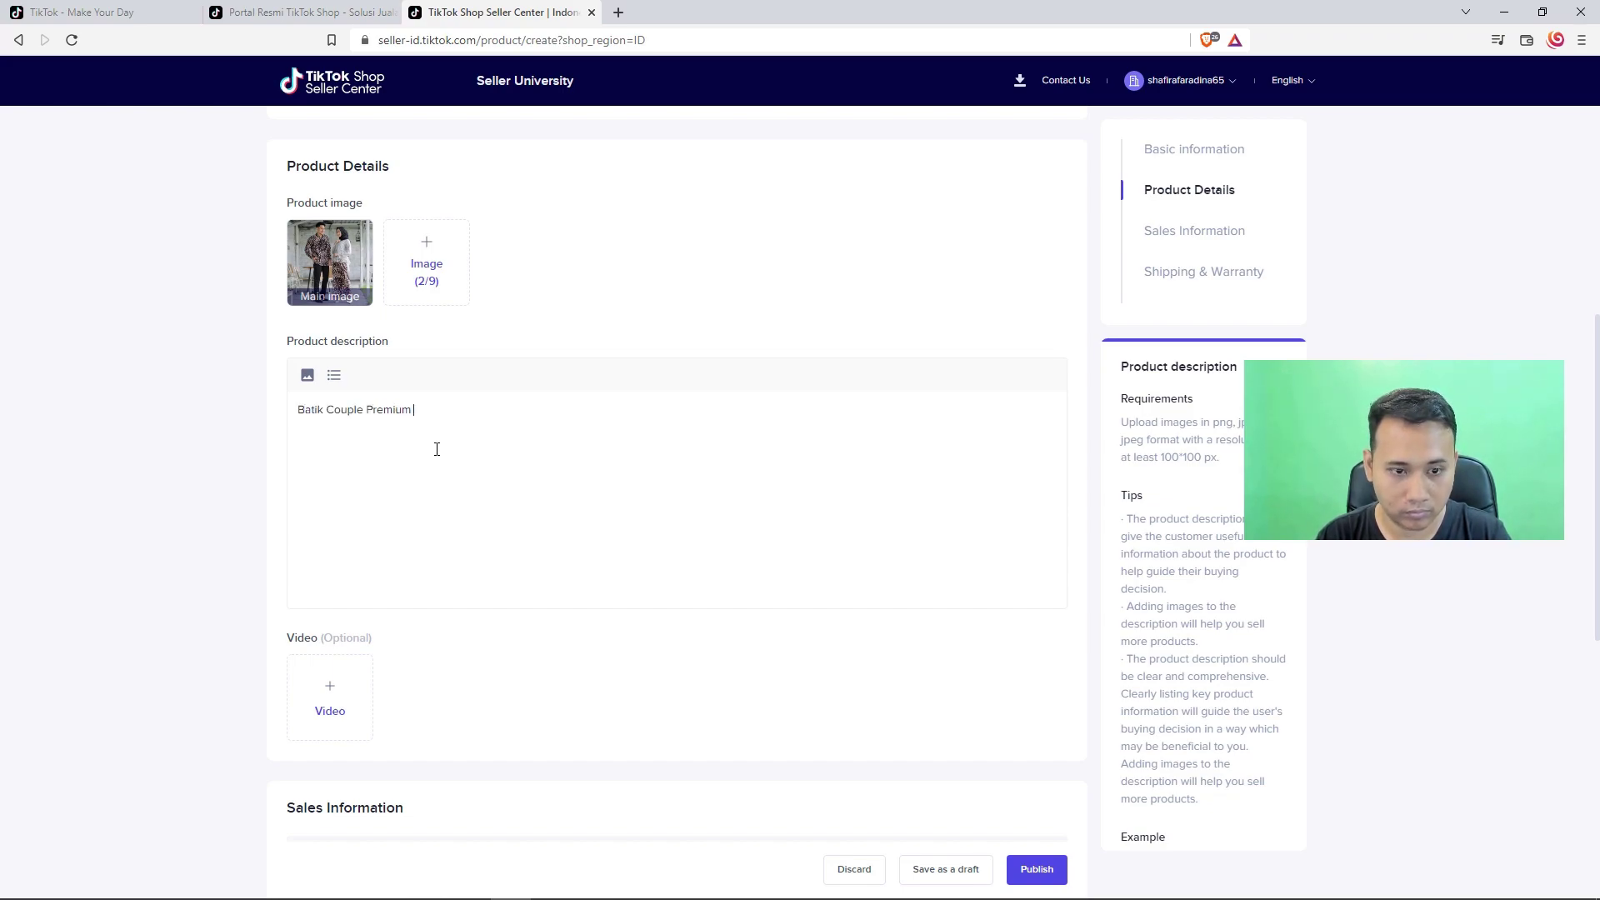
{"action": "type", "text": " Kayla by MyShafira"}
{"action": "key", "text": "Return"}
{"action": "type", "text": "Bahan : kat"}
{"action": "key", "text": "BackSpace"}
{"action": "key", "text": "BackSpace"}
{"action": "key", "text": "BackSpace"}
{"action": "type", "text": "Katun Prima "}
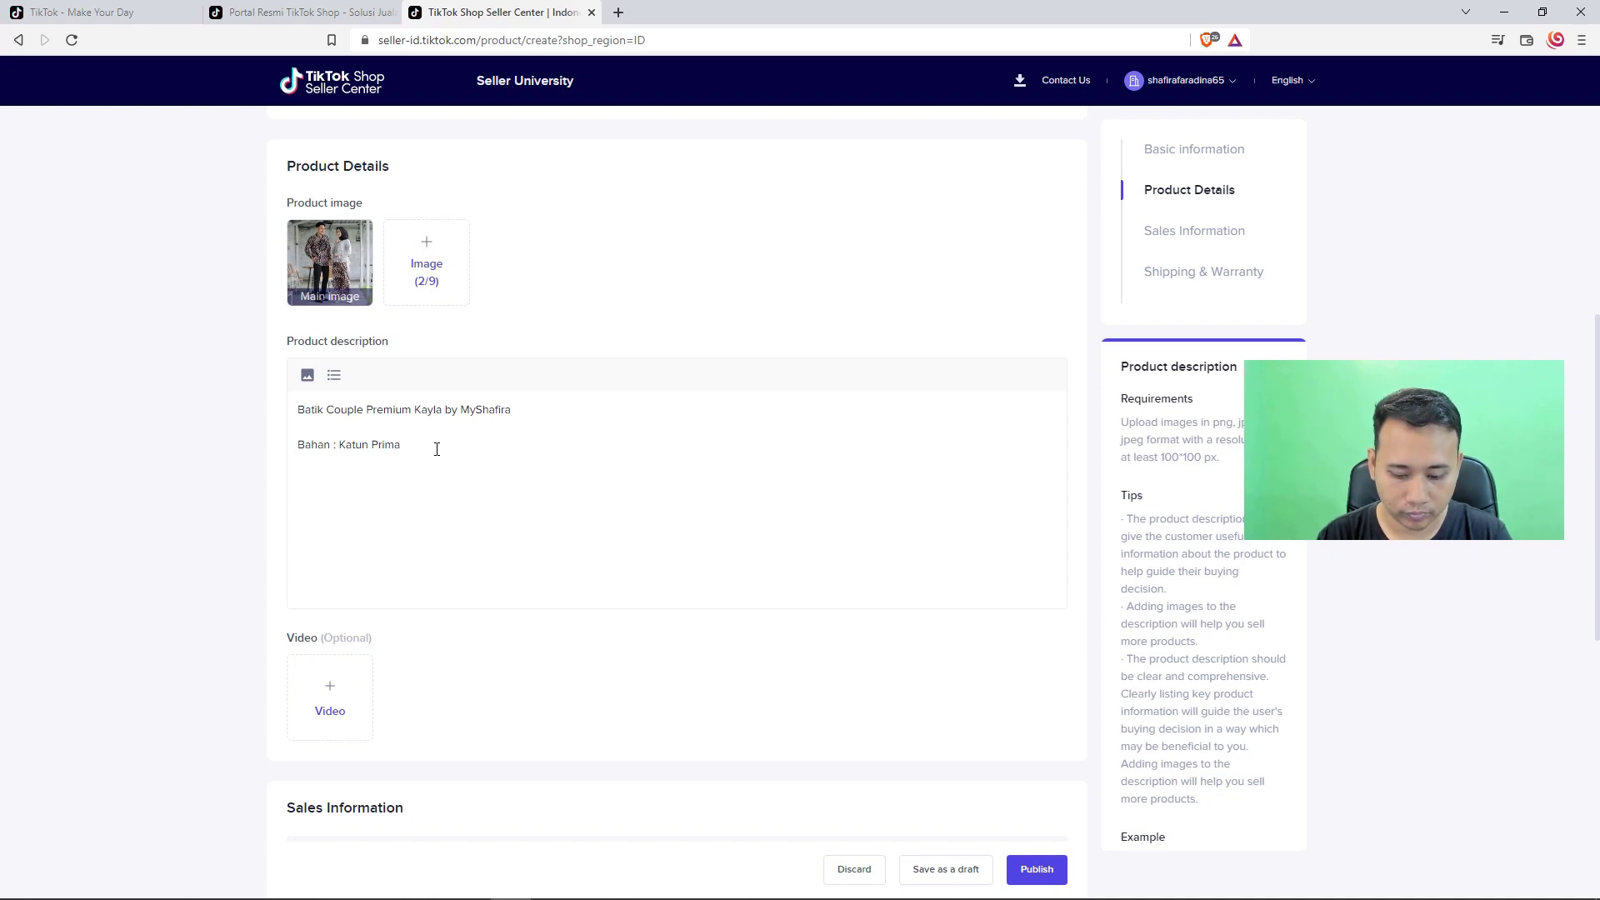
{"action": "type", "text": "Ukuran Kemeja"}
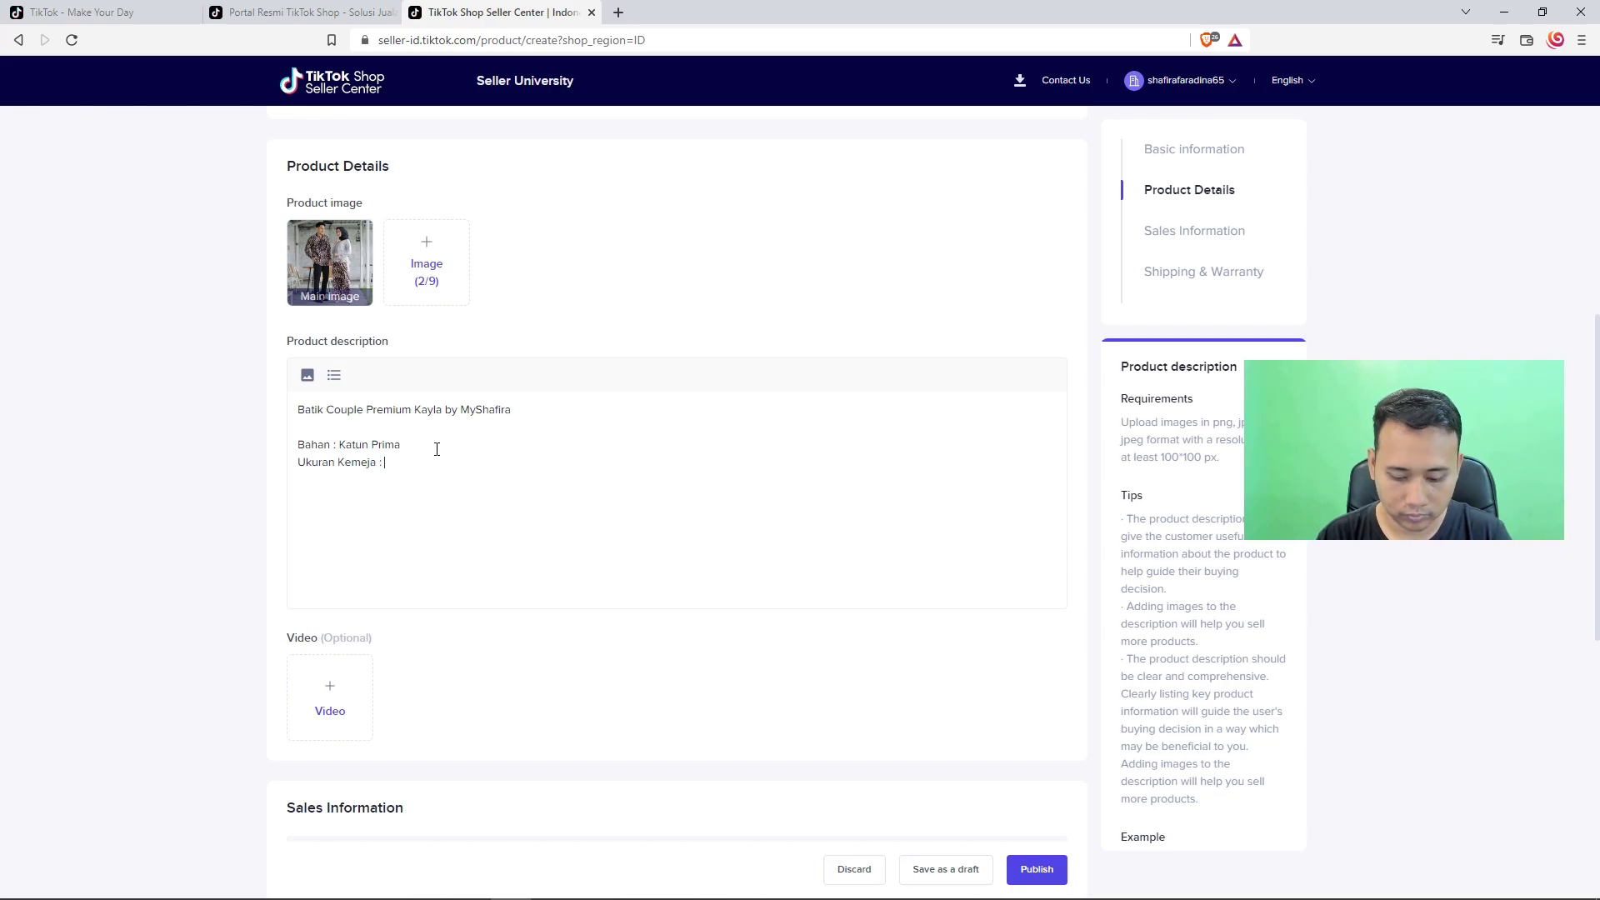
{"action": "type", "text": " : M - XL Ukur"}
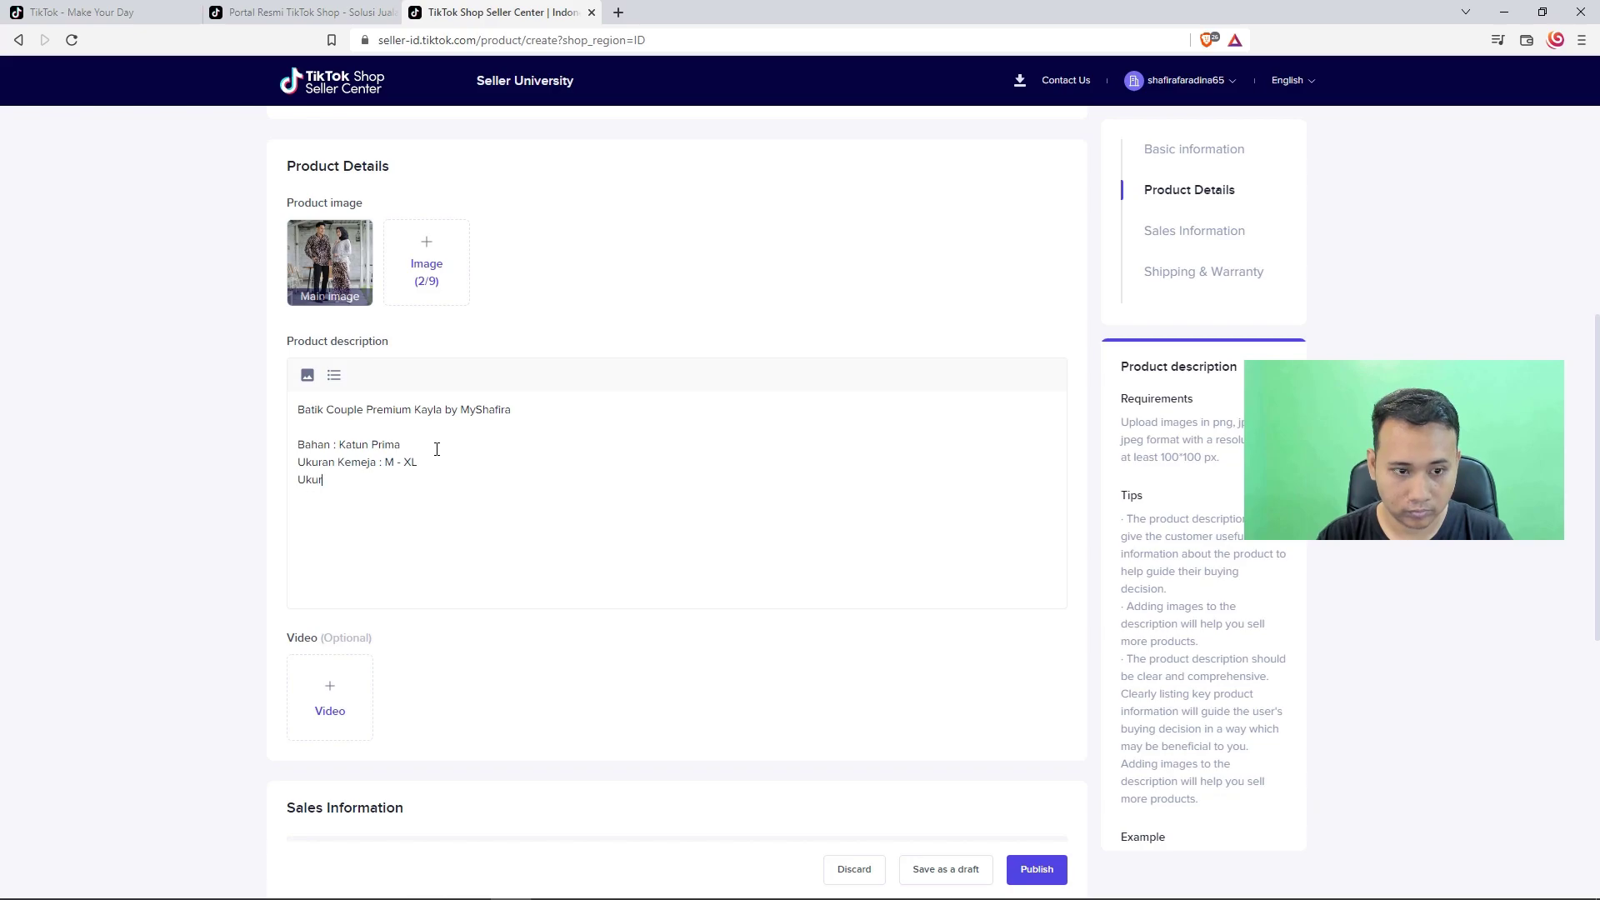
{"action": "type", "text": "an Dress : All Size"}
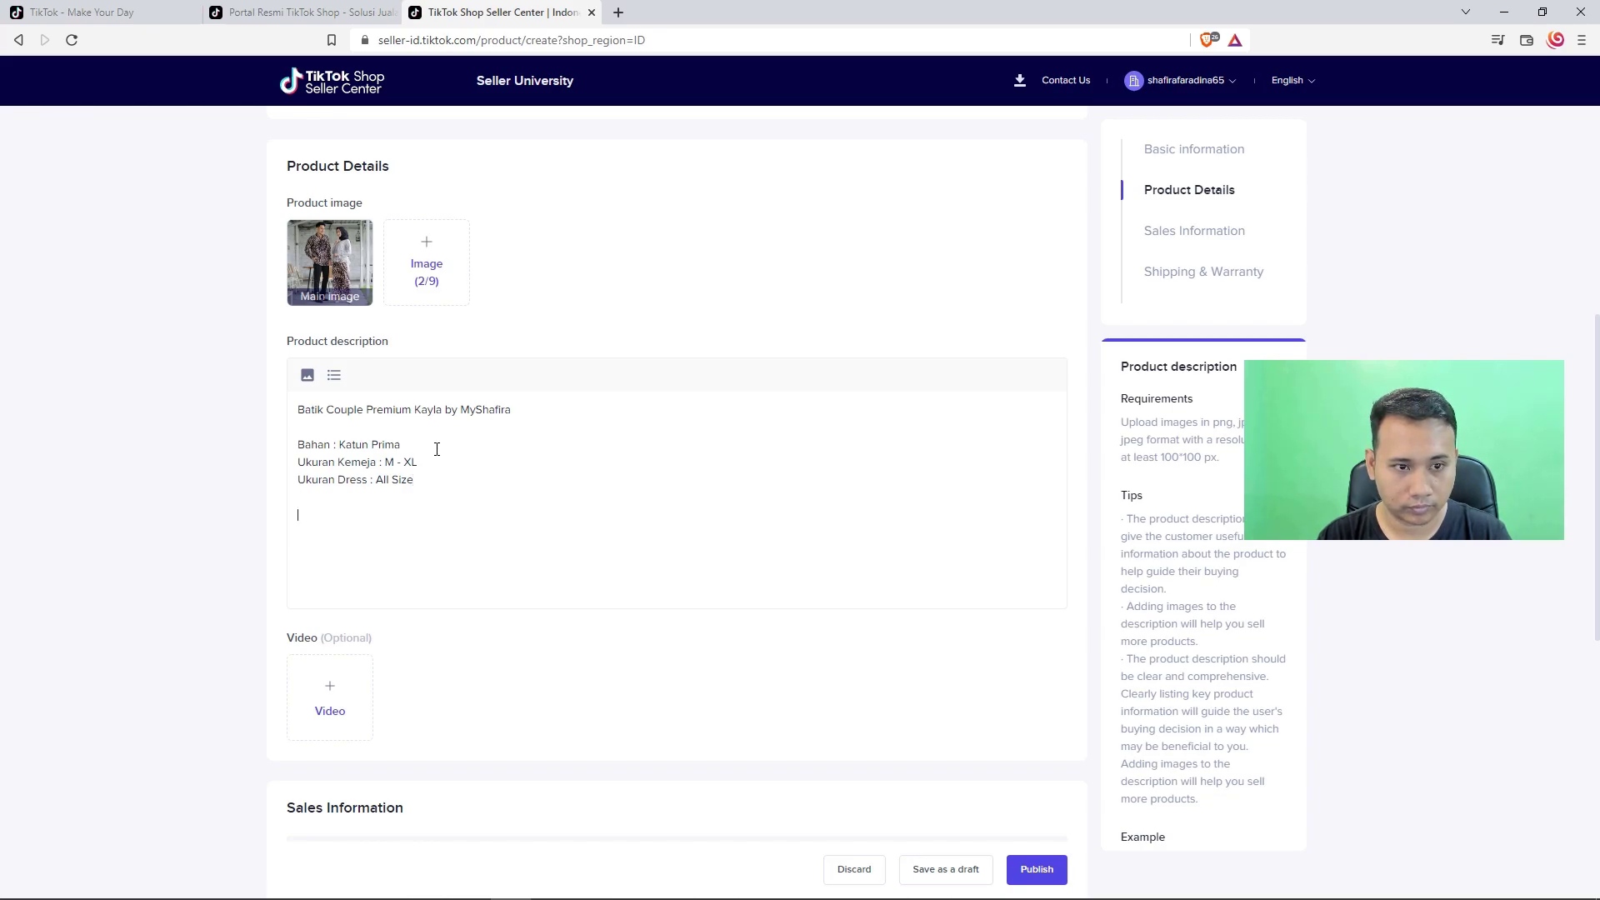
{"action": "key", "text": "Return"}
{"action": "key", "text": "Return"}
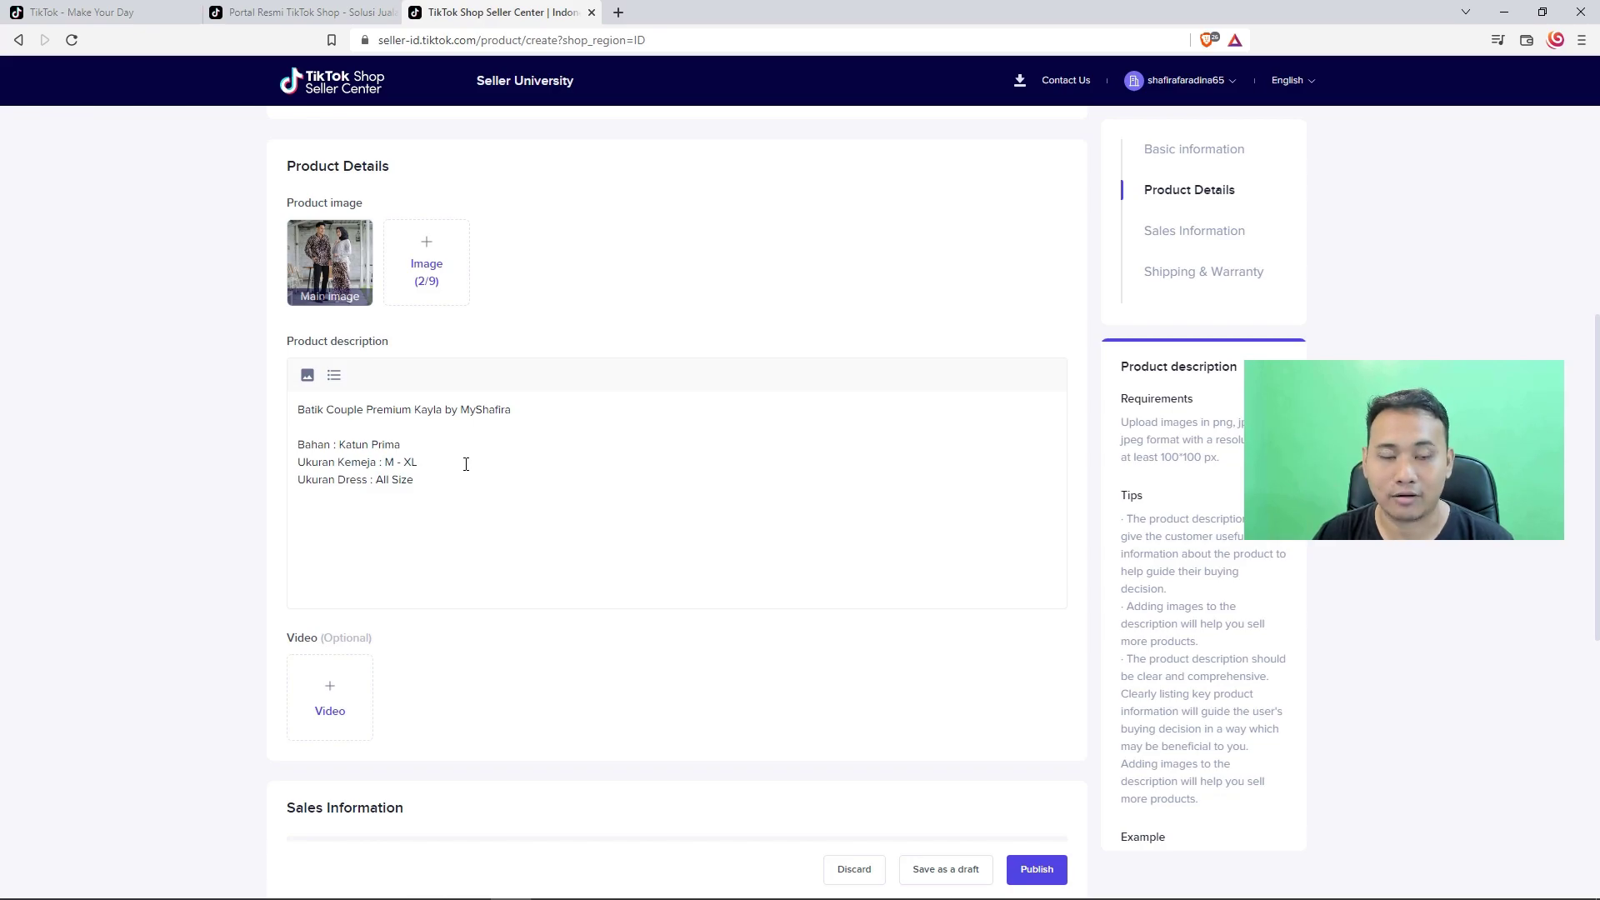
- Add a product variation of type Size
{"action": "scroll", "coordinate": [250, 525], "scroll_direction": "down", "scroll_amount": 1}
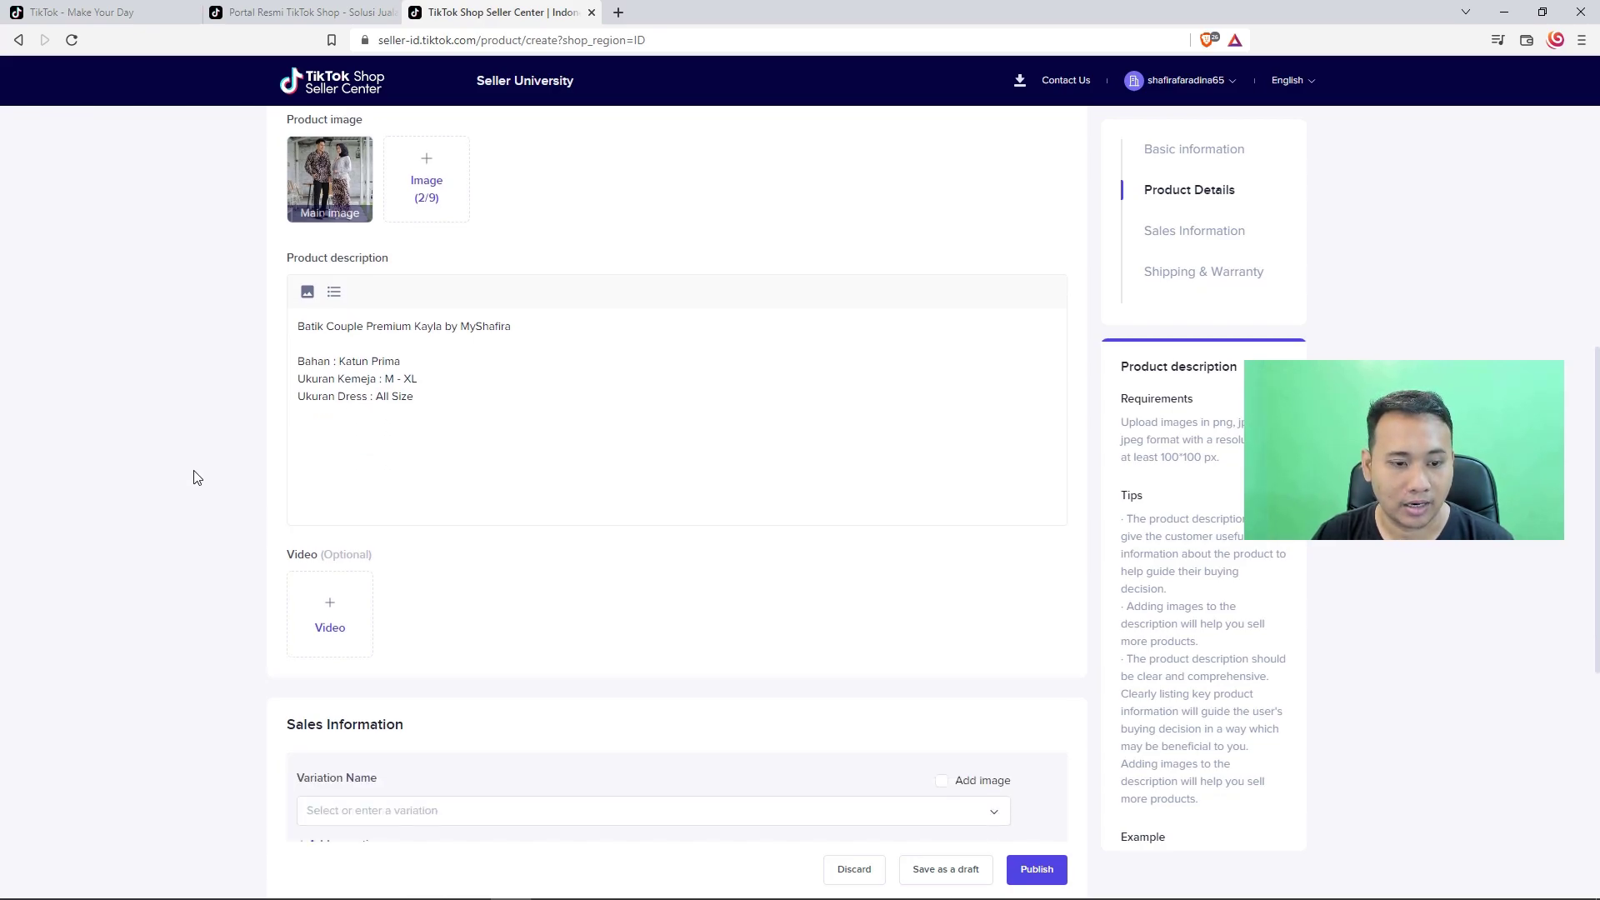
{"action": "scroll", "coordinate": [251, 500], "scroll_direction": "down", "scroll_amount": 2}
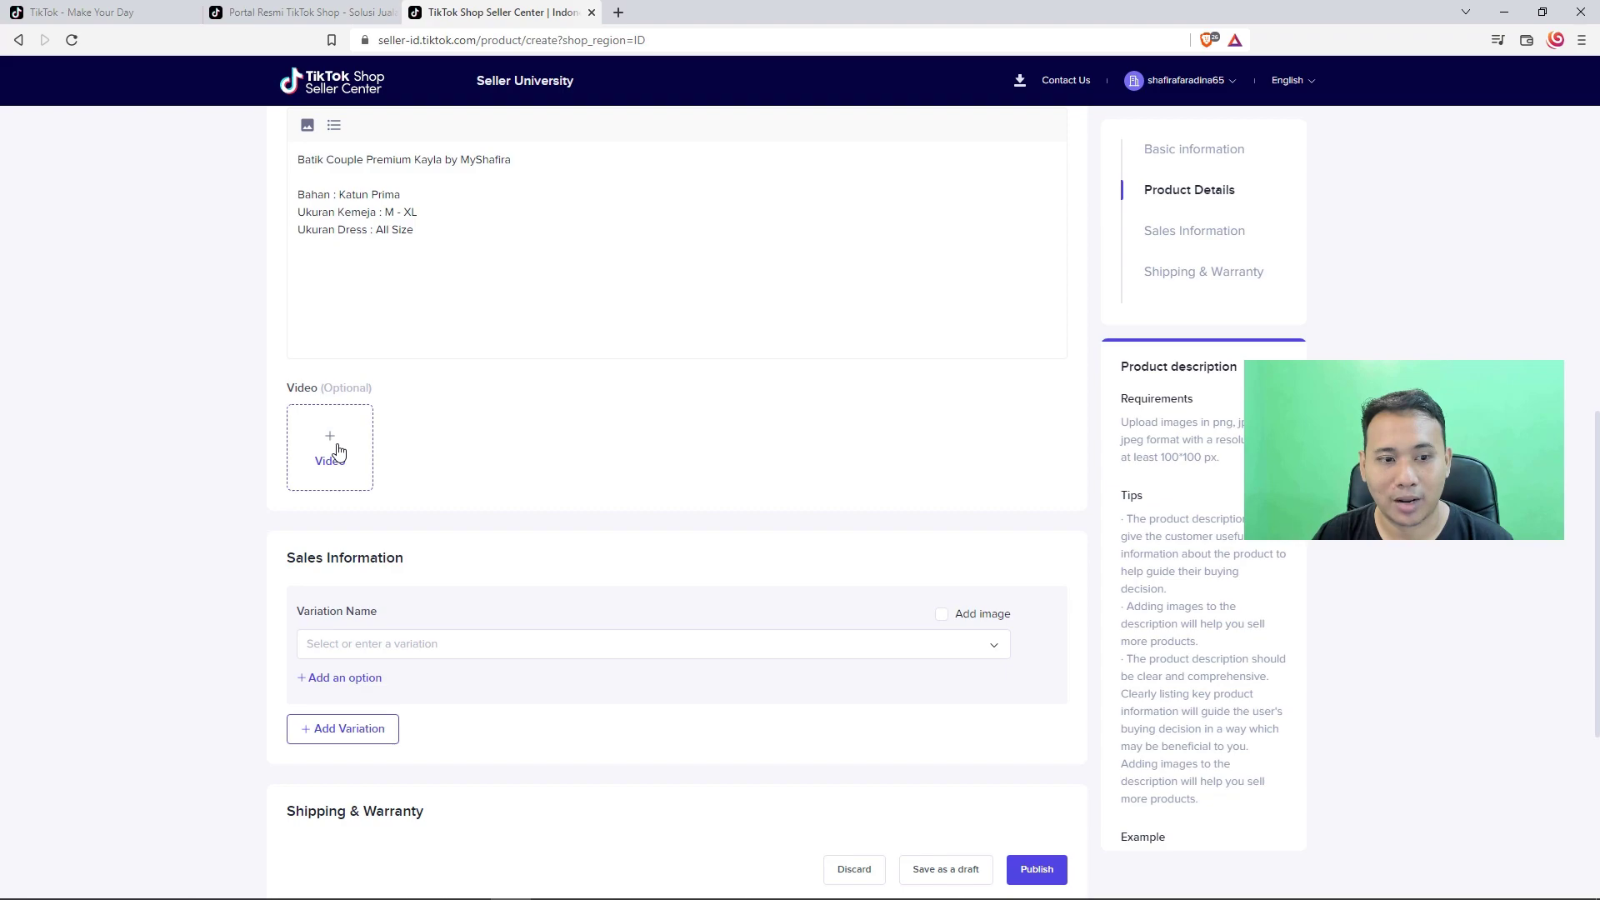
{"action": "scroll", "coordinate": [222, 464], "scroll_direction": "down", "scroll_amount": 3}
{"action": "scroll", "coordinate": [219, 467], "scroll_direction": "up", "scroll_amount": 5}
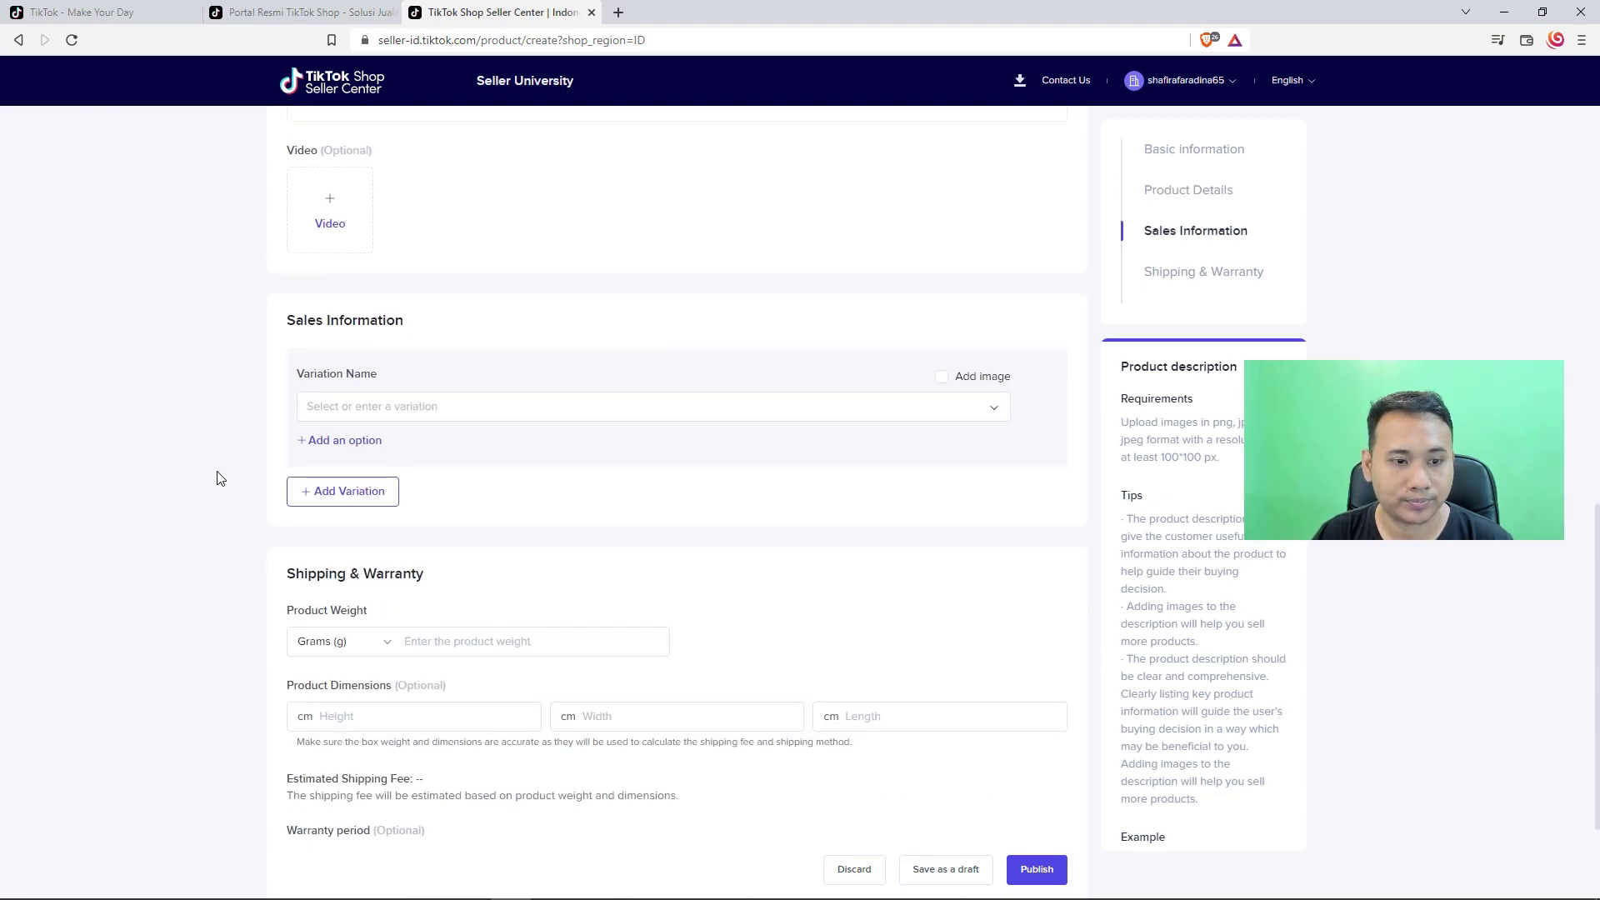
{"action": "scroll", "coordinate": [214, 476], "scroll_direction": "down", "scroll_amount": 3}
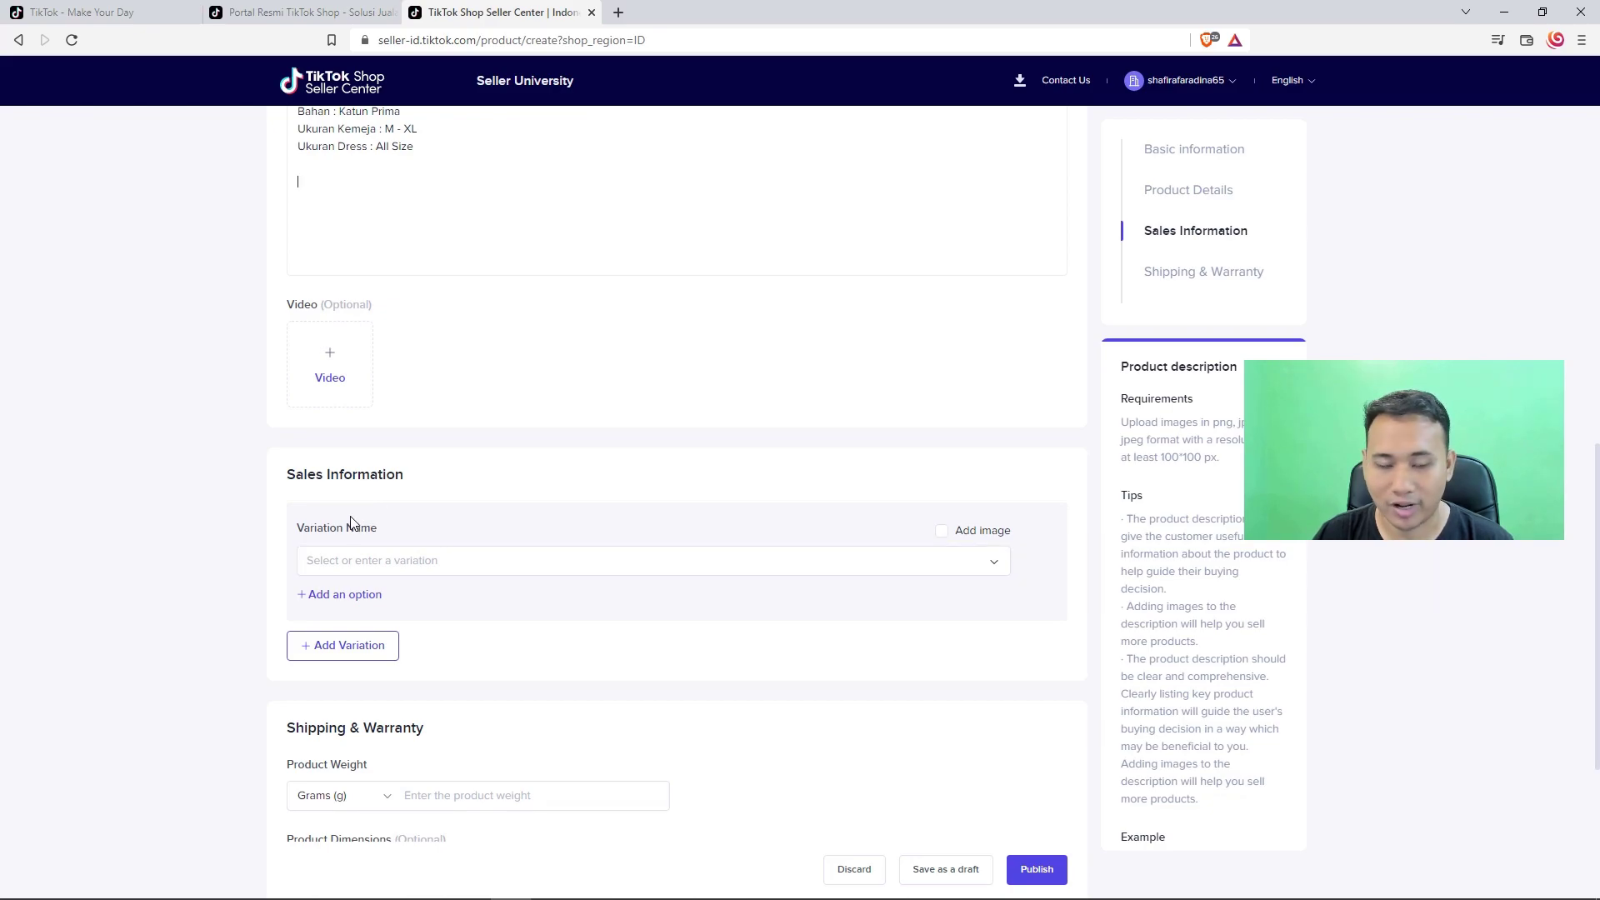
{"action": "scroll", "coordinate": [236, 528], "scroll_direction": "down", "scroll_amount": 2}
{"action": "left_click", "coordinate": [383, 404]}
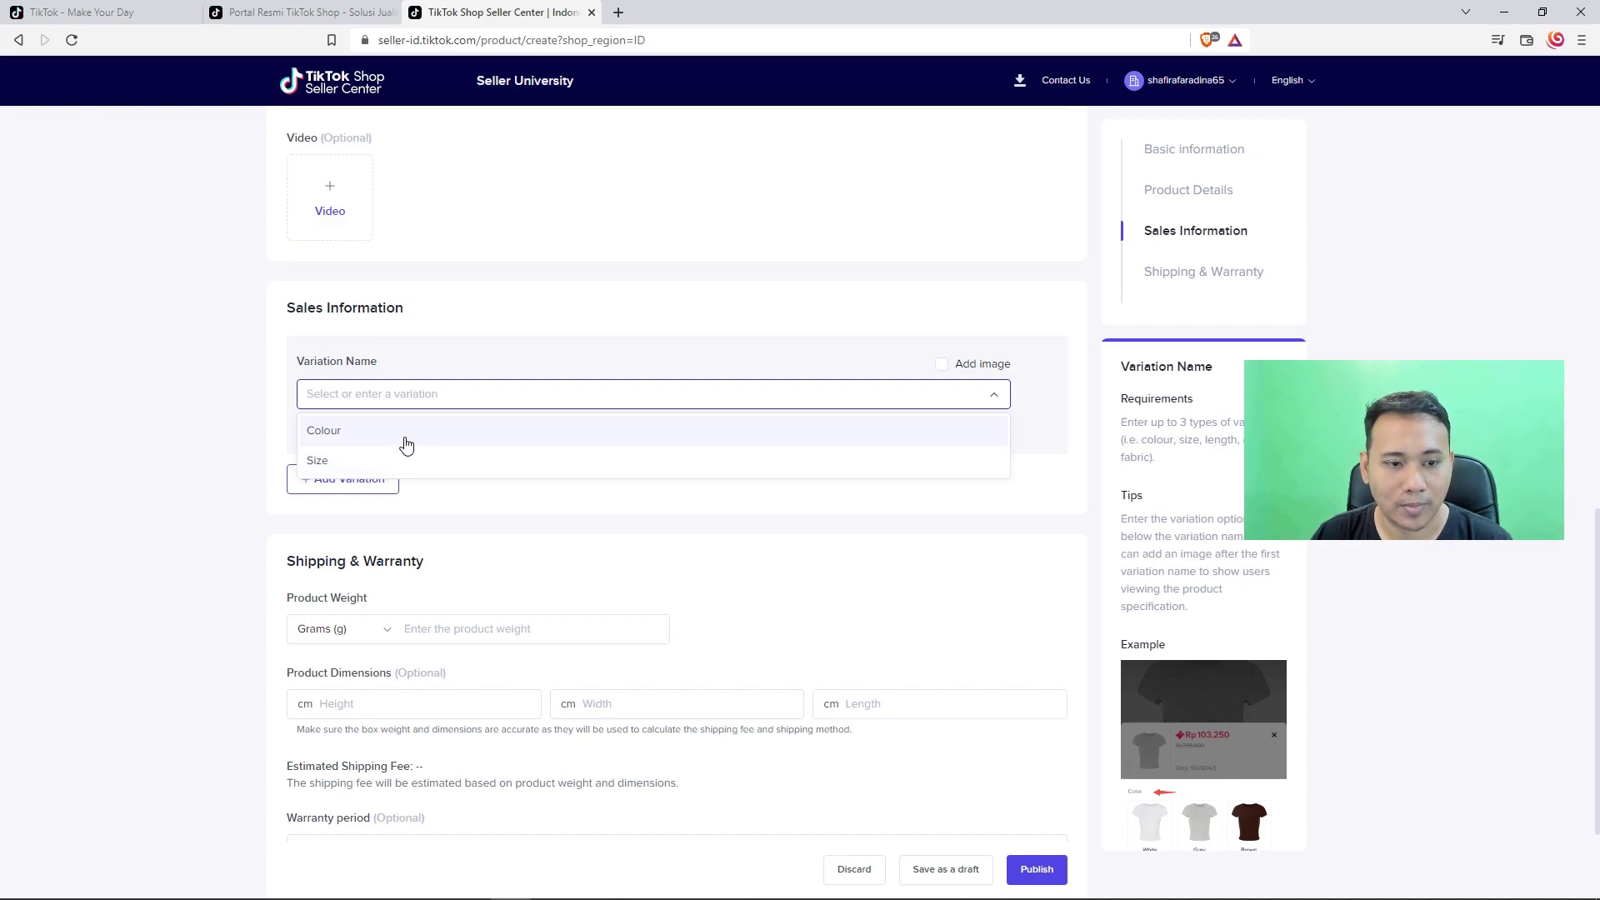
{"action": "left_click", "coordinate": [239, 443]}
{"action": "left_click", "coordinate": [386, 400]}
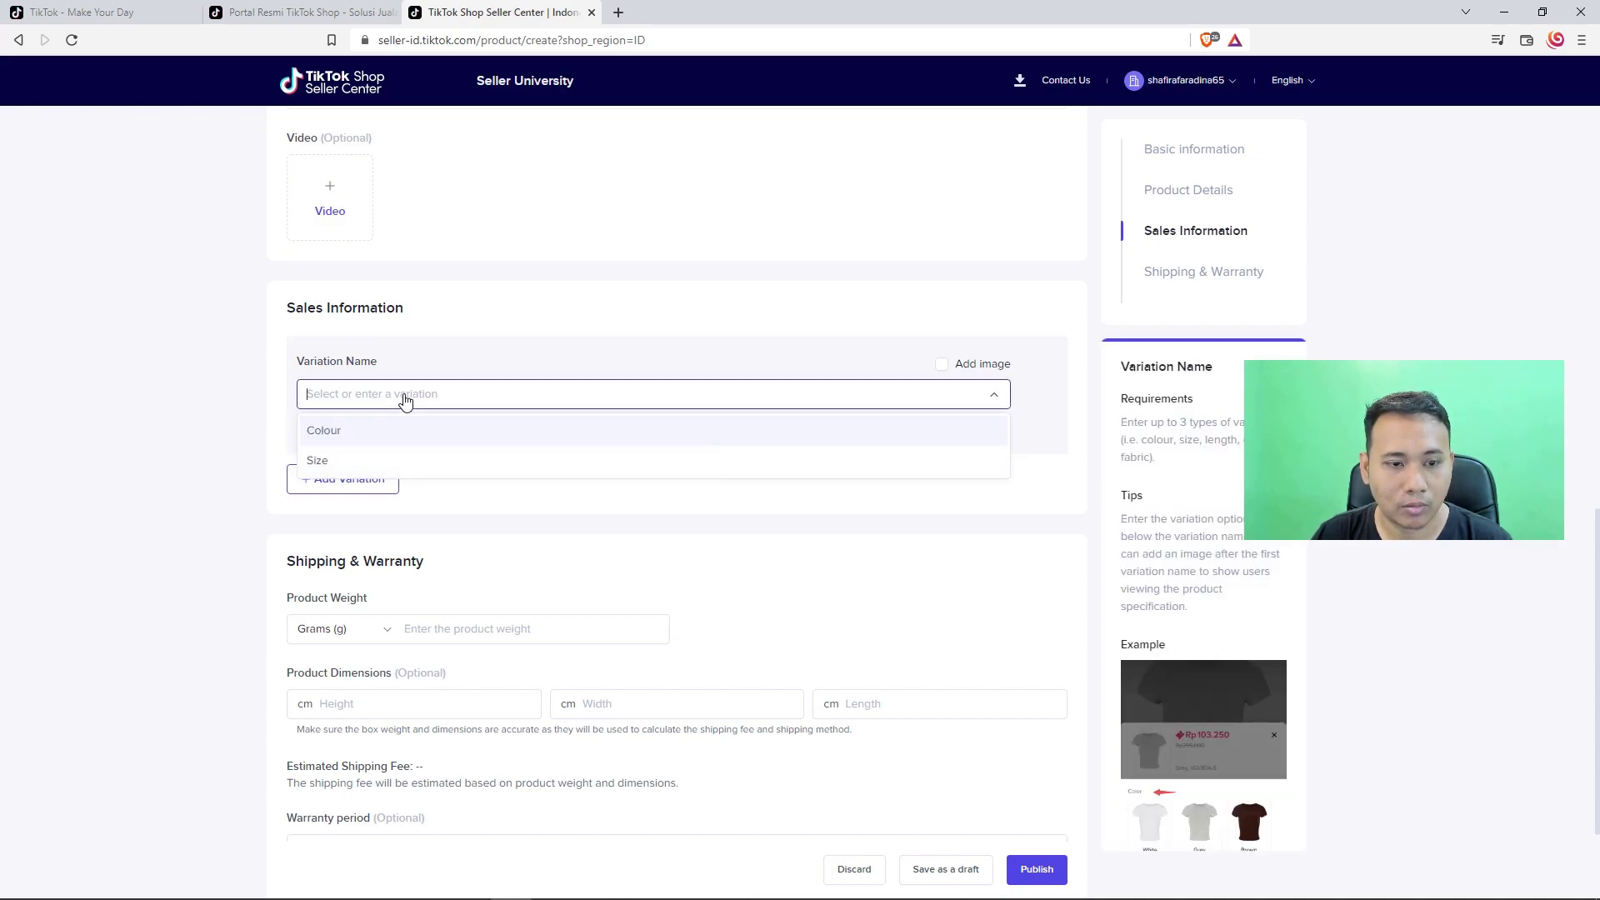
{"action": "left_click", "coordinate": [403, 461]}
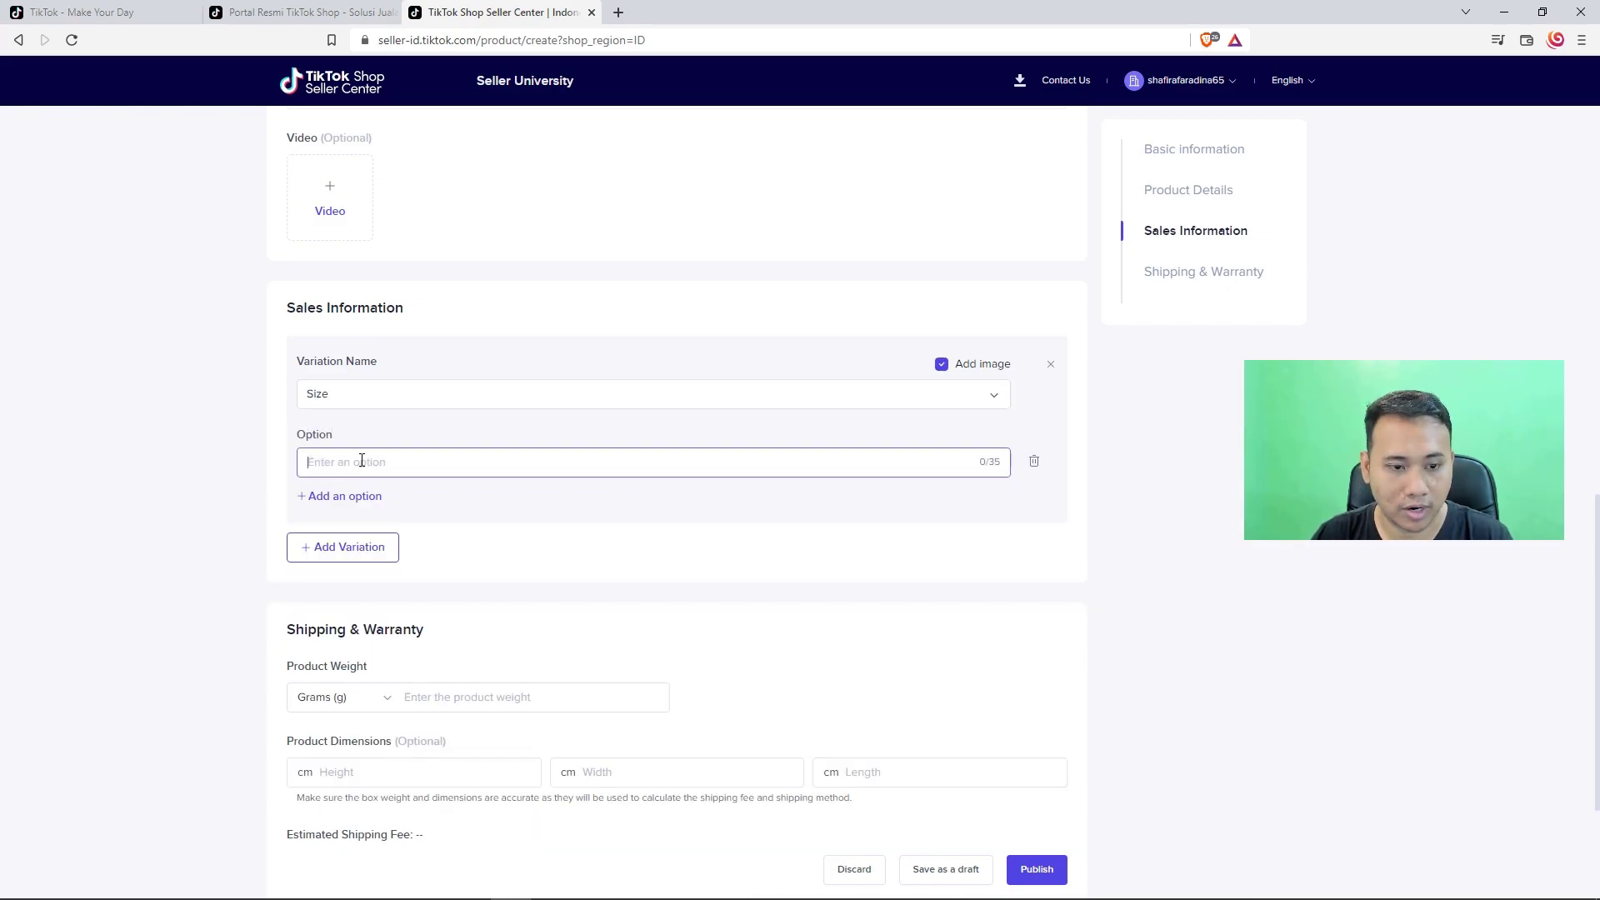
- Enter size options M, L and XL and check the resulting Variation List
{"action": "type", "text": "M"}
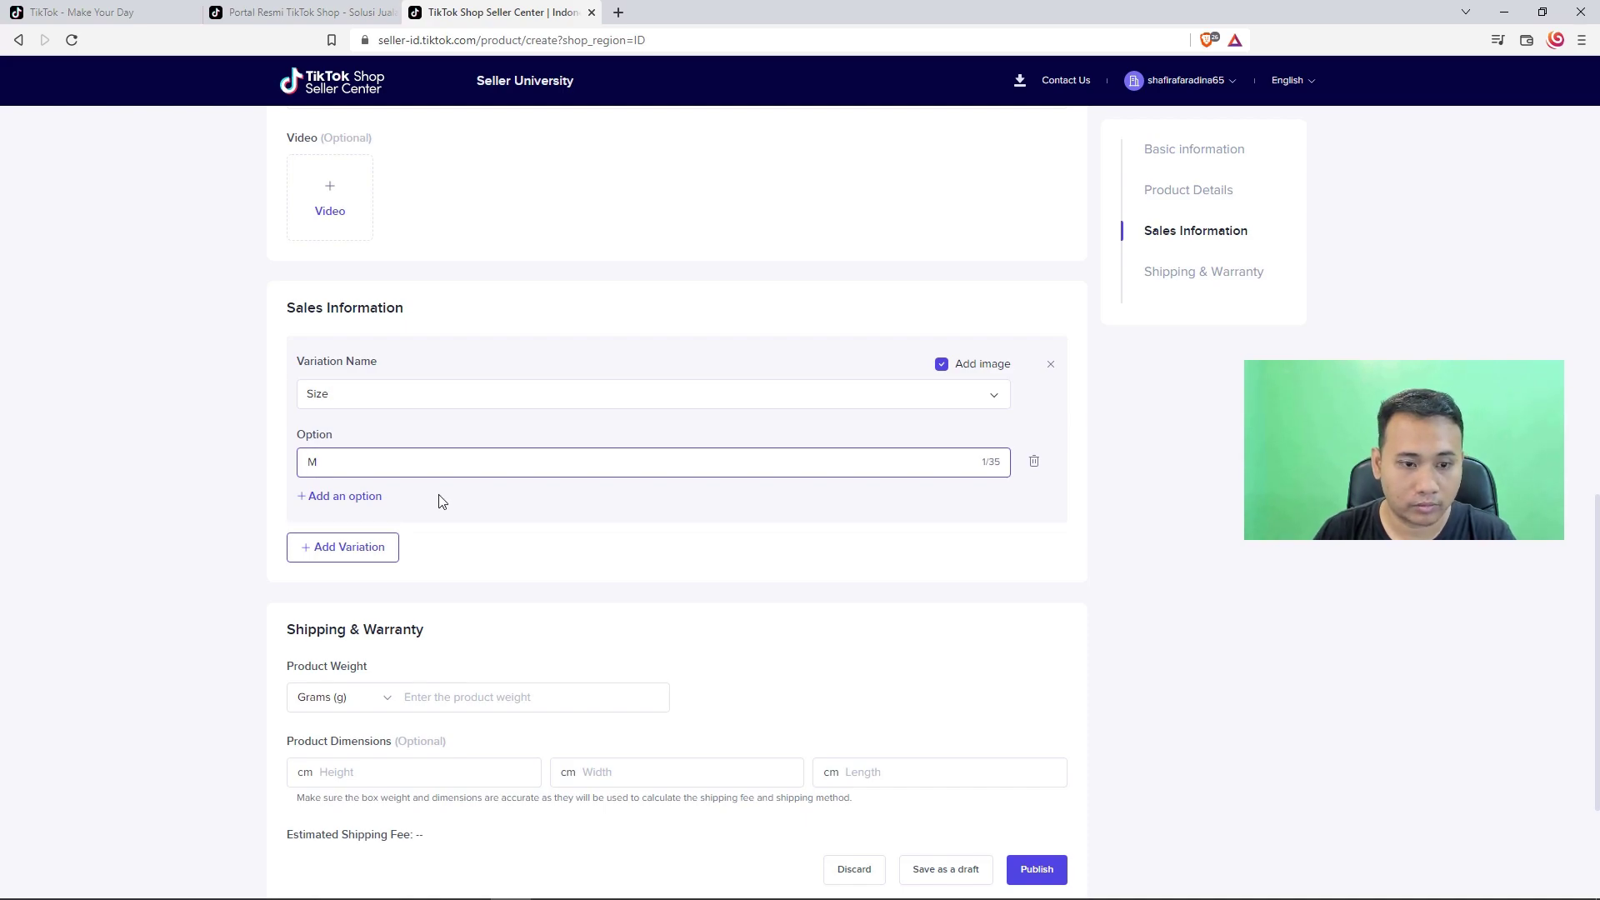
{"action": "left_click", "coordinate": [347, 498]}
{"action": "left_click", "coordinate": [350, 521]}
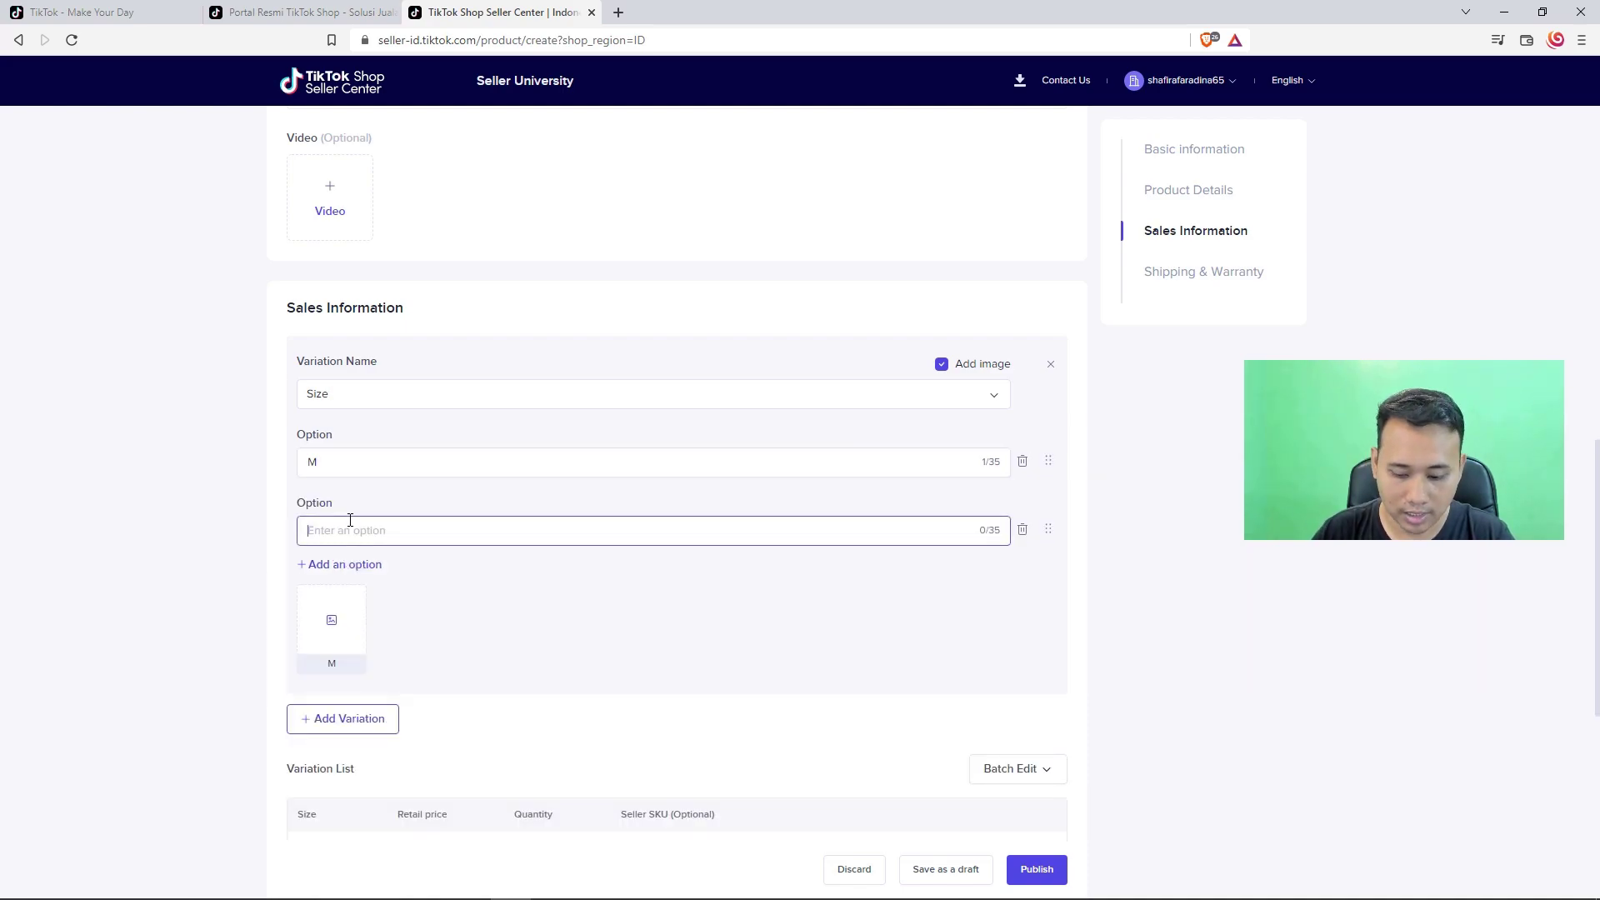
{"action": "type", "text": "L"}
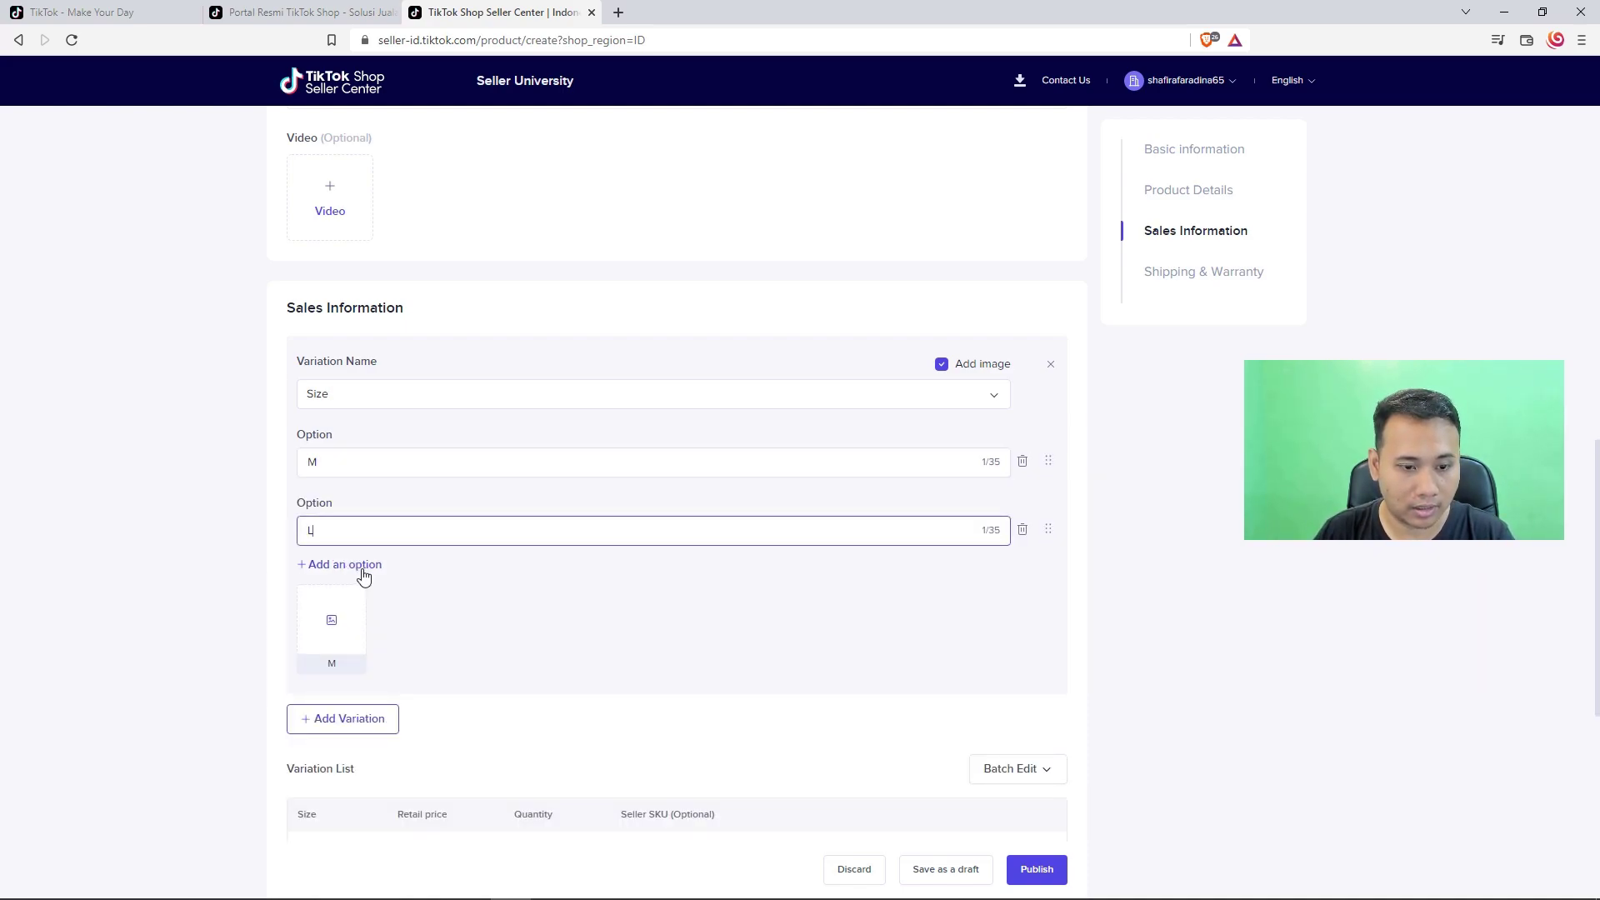
{"action": "left_click", "coordinate": [363, 566]}
{"action": "left_click", "coordinate": [365, 600]}
{"action": "type", "text": "XL"}
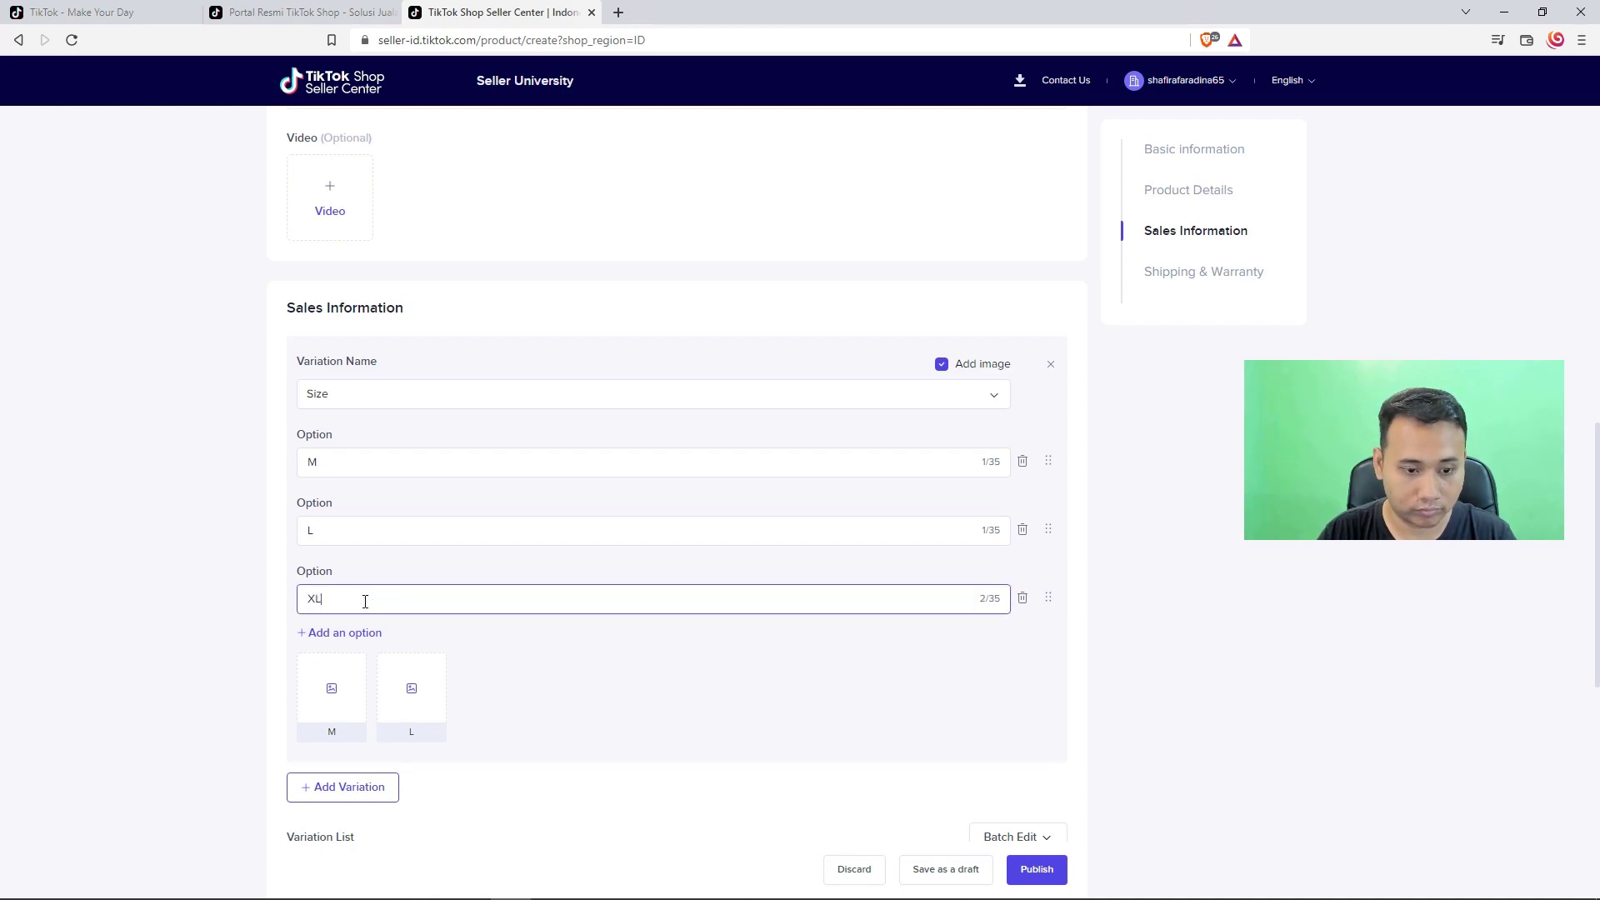
{"action": "left_click", "coordinate": [225, 608]}
{"action": "scroll", "coordinate": [225, 609], "scroll_direction": "down", "scroll_amount": 4}
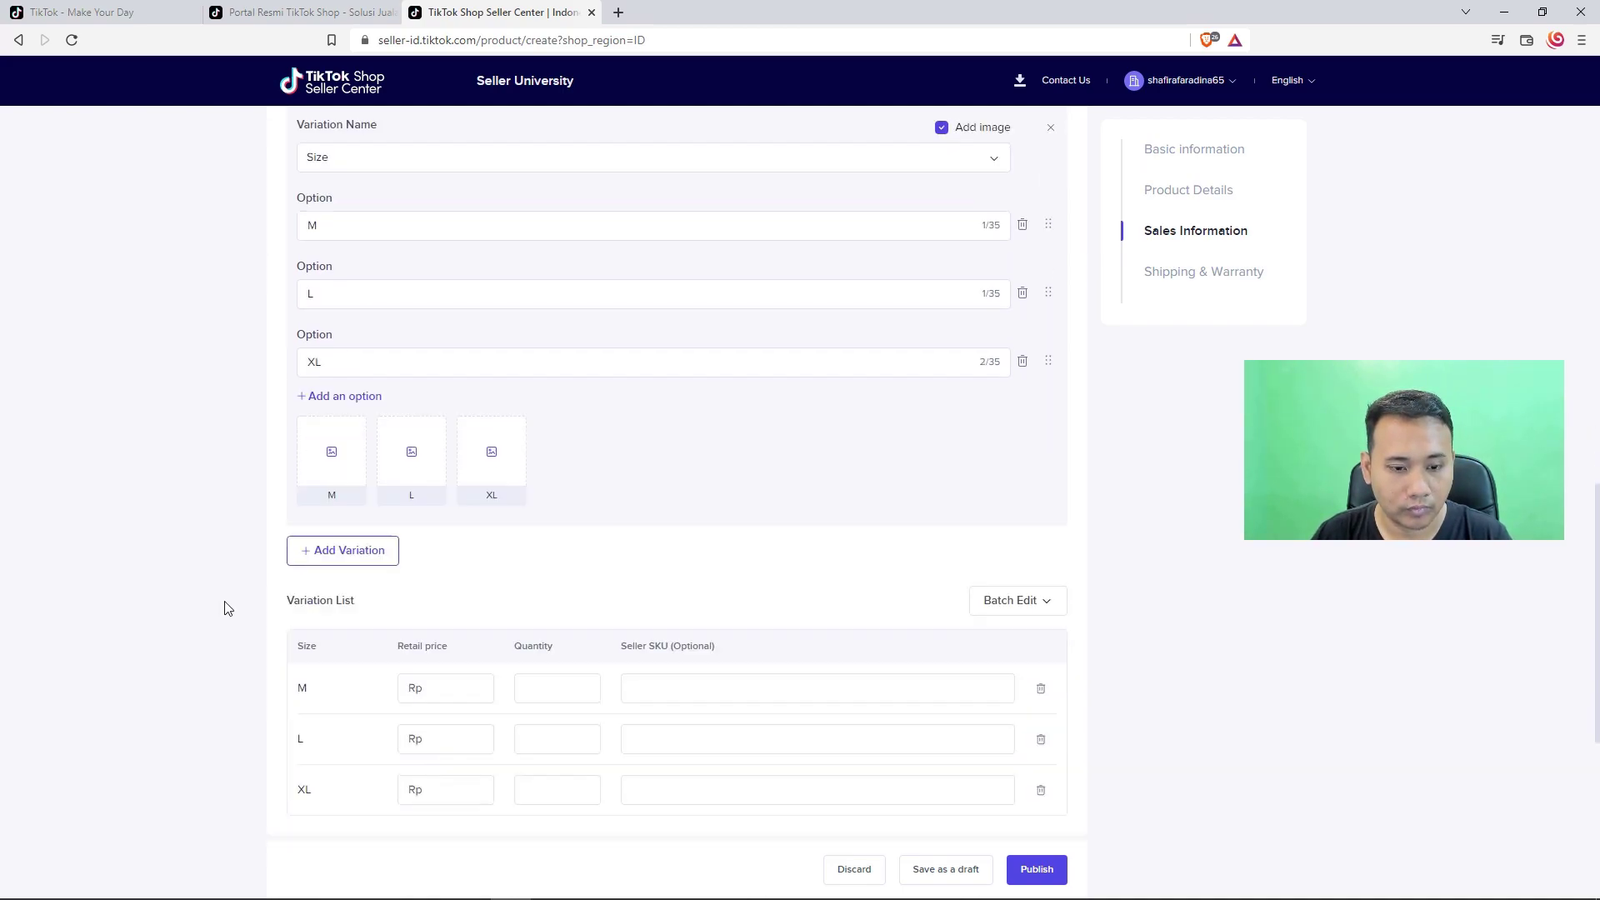
{"action": "scroll", "coordinate": [465, 447], "scroll_direction": "down", "scroll_amount": 2}
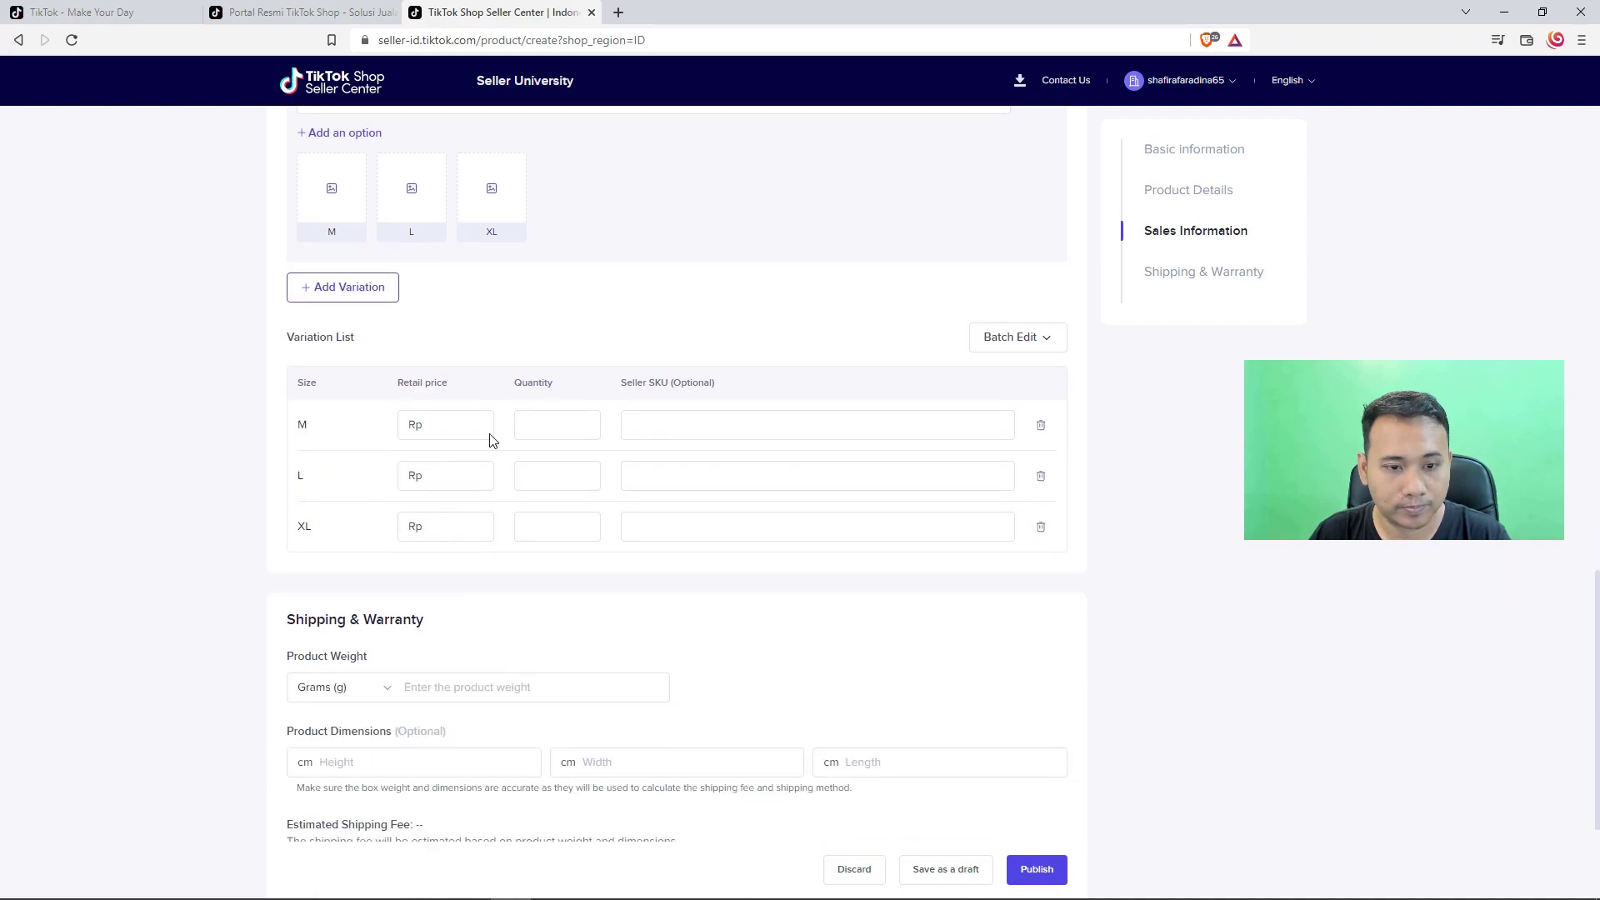
{"action": "scroll", "coordinate": [525, 500], "scroll_direction": "up", "scroll_amount": 3}
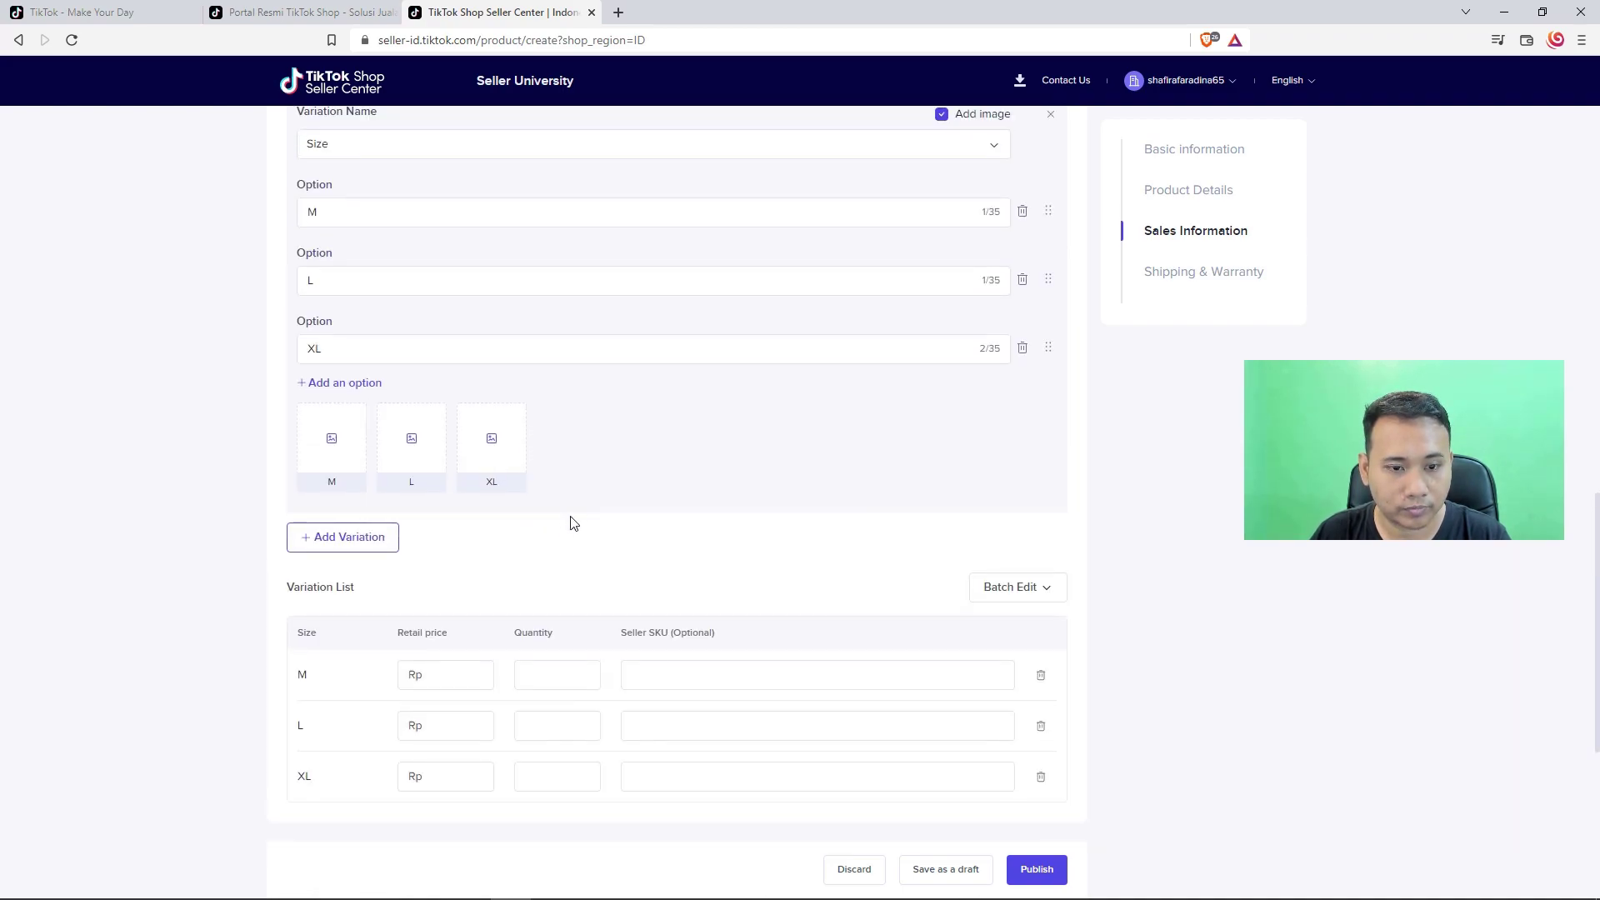
- Attach the 8. Kayla image to each of the M, L and XL size options
{"action": "left_click", "coordinate": [333, 446]}
{"action": "left_click", "coordinate": [232, 174]}
{"action": "left_click", "coordinate": [1193, 722]}
{"action": "left_click", "coordinate": [418, 450]}
{"action": "left_click", "coordinate": [261, 151]}
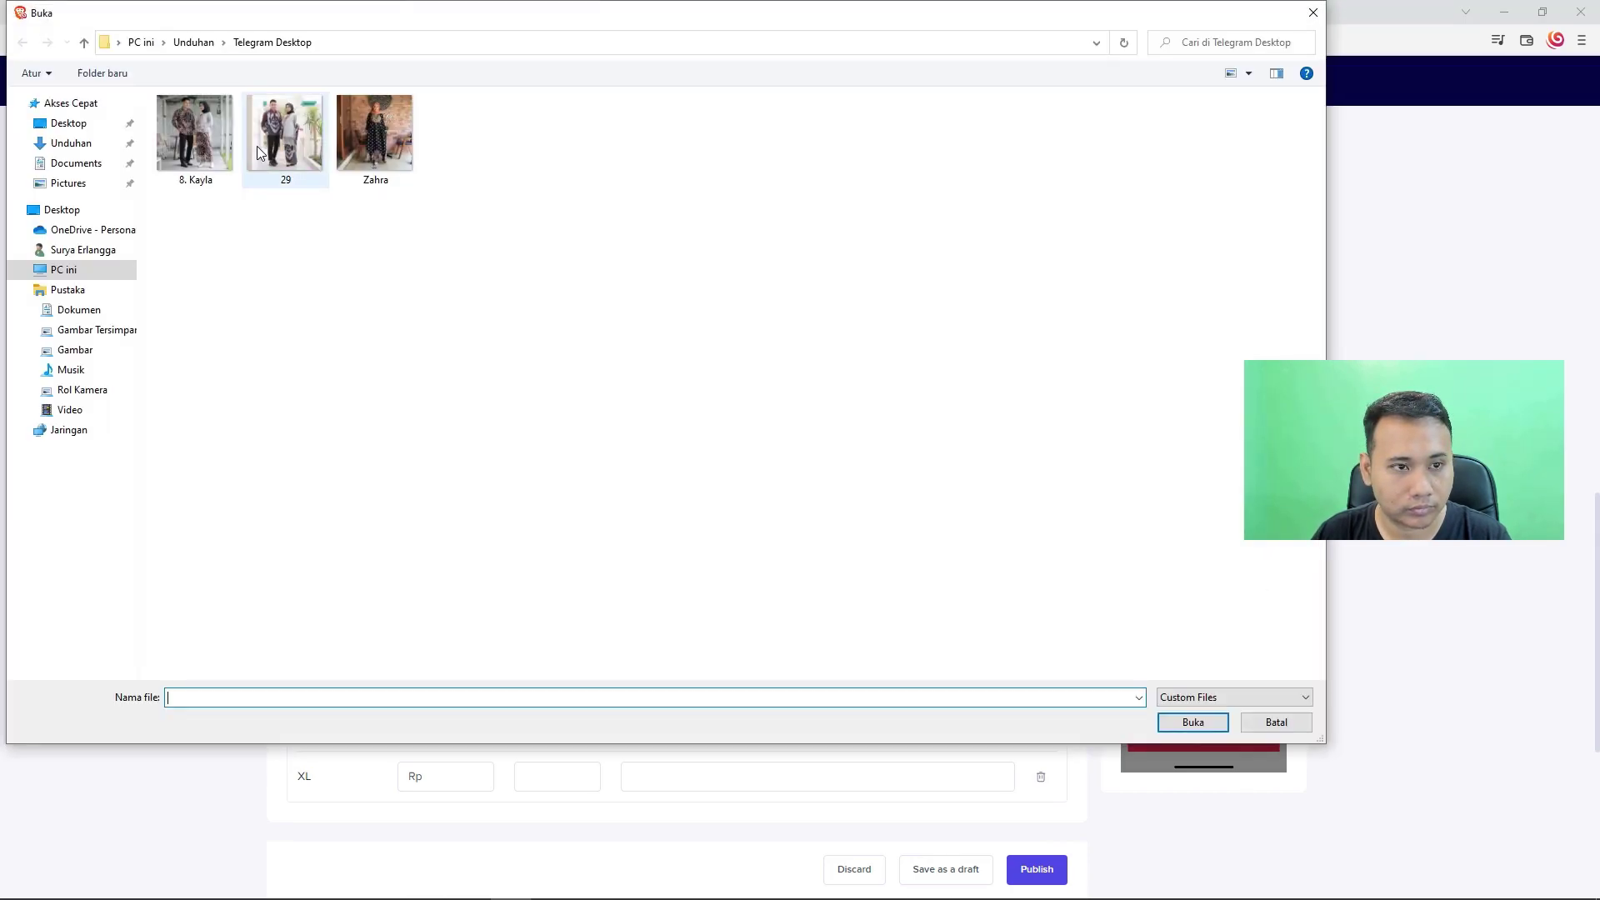
{"action": "left_click", "coordinate": [193, 159]}
{"action": "left_click", "coordinate": [1193, 722]}
{"action": "left_click", "coordinate": [496, 442]}
{"action": "left_click", "coordinate": [234, 182]}
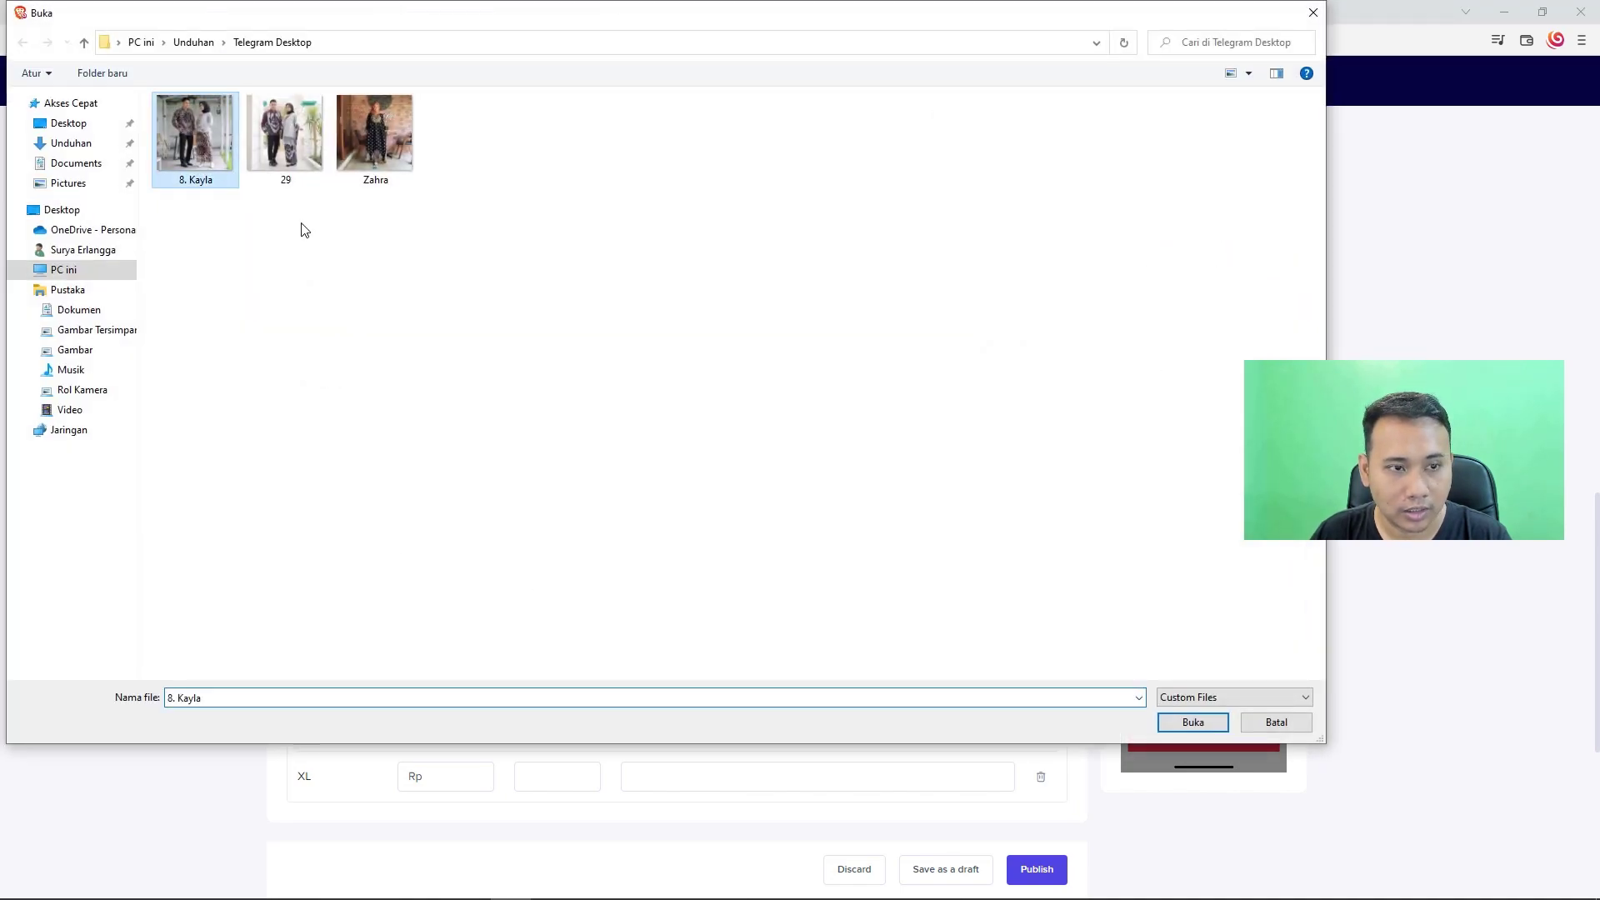
{"action": "left_click", "coordinate": [1184, 722]}
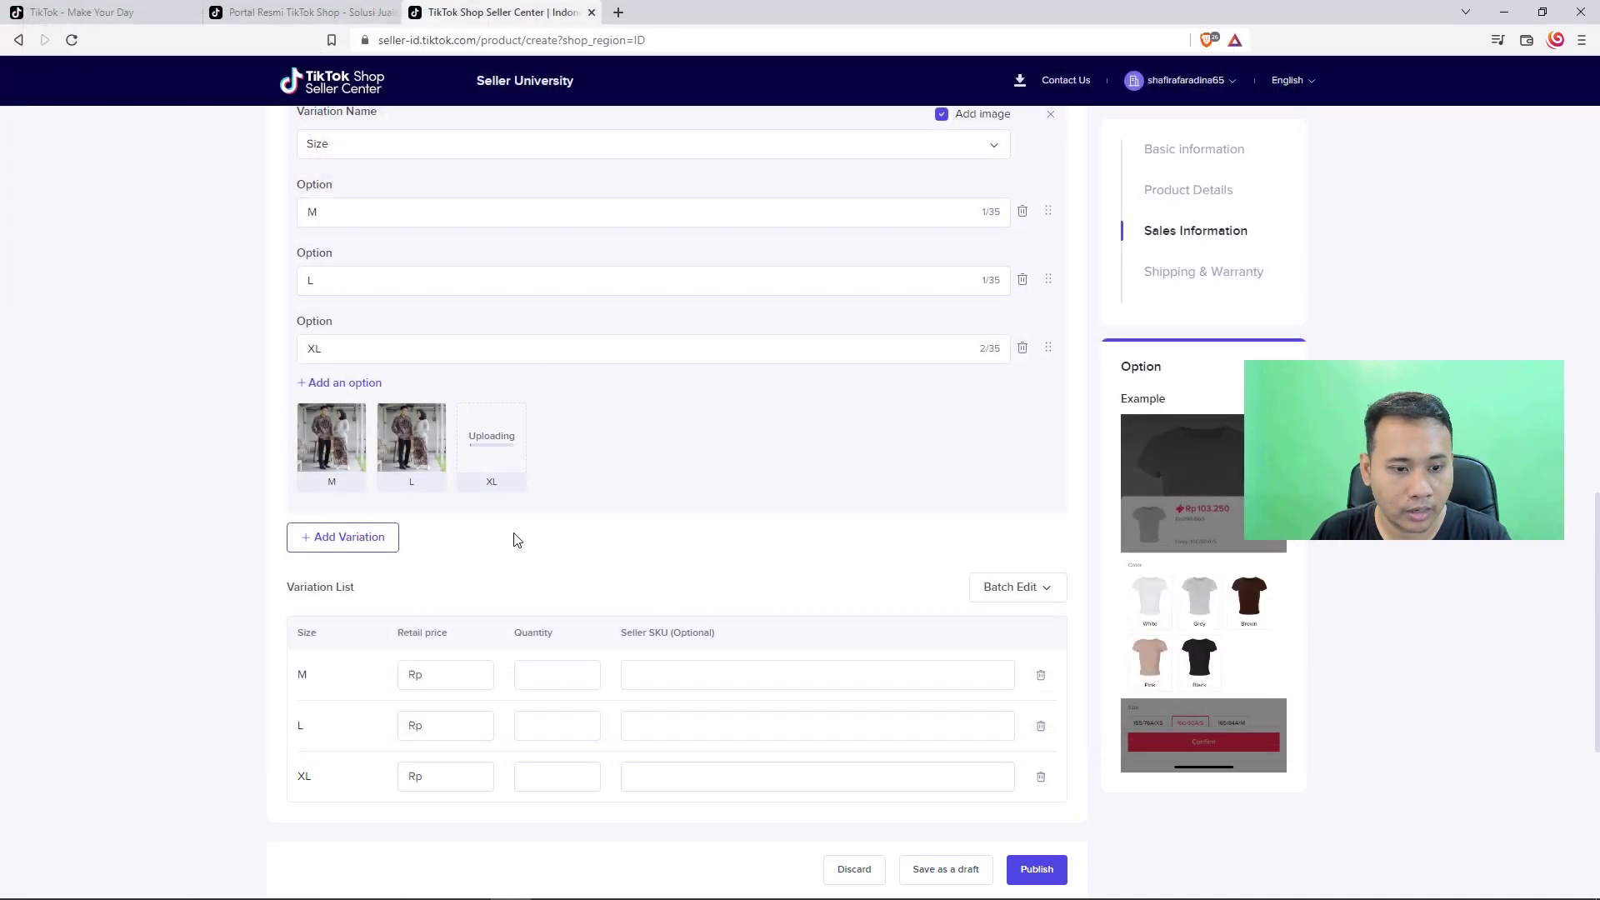
{"action": "scroll", "coordinate": [514, 540], "scroll_direction": "down", "scroll_amount": 2}
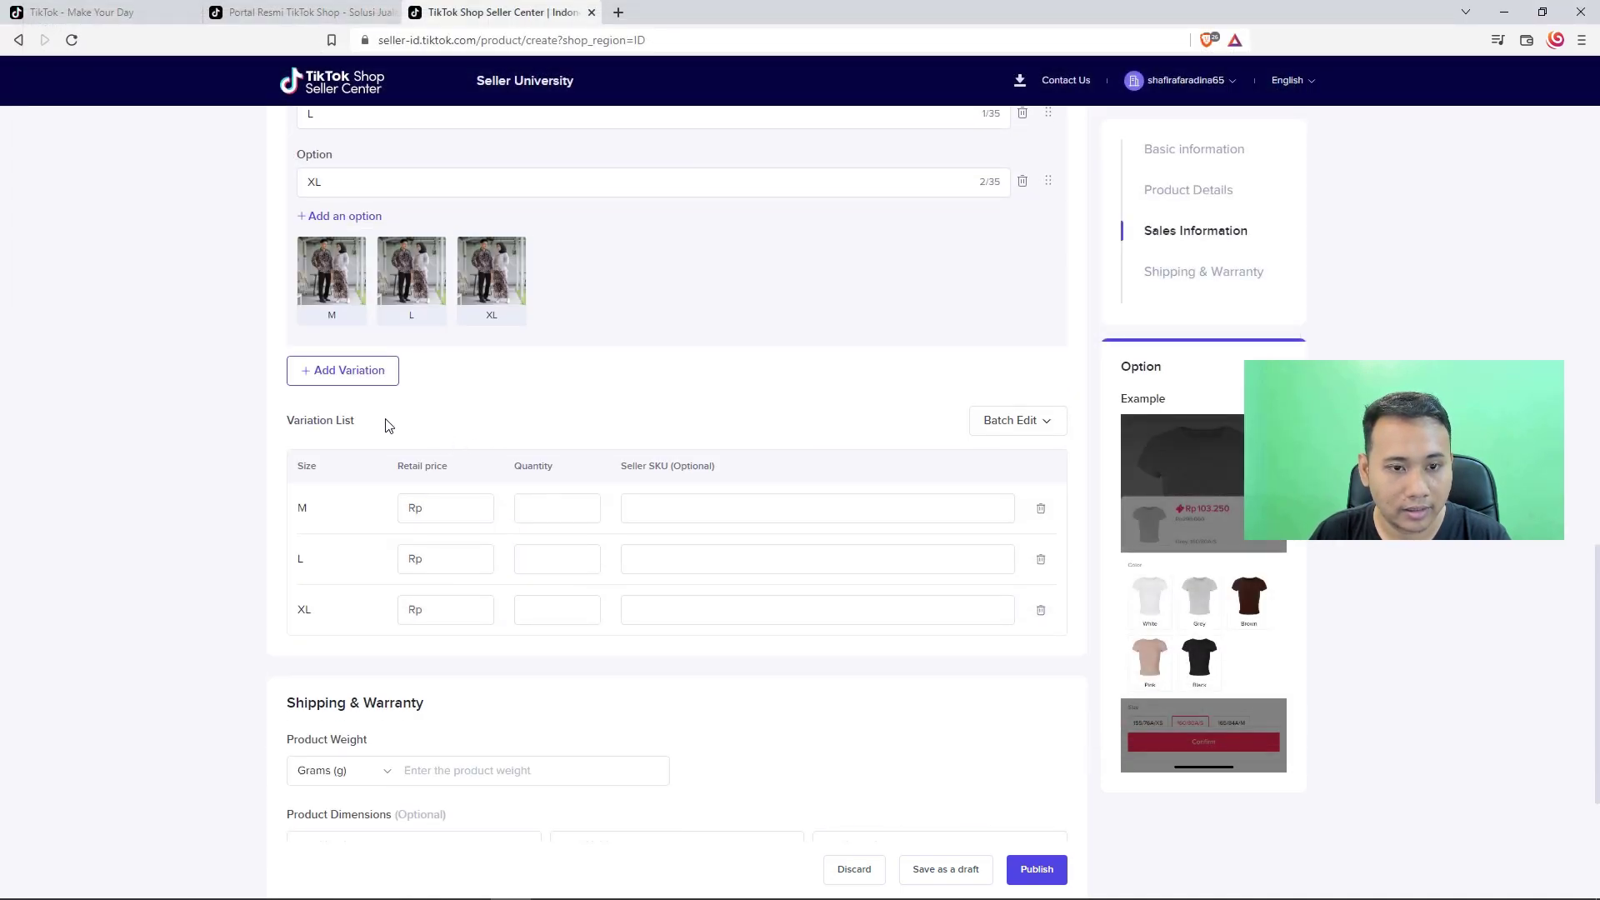
- Give sizes M, L and XL a retail price of Rp 425.000
{"action": "left_click", "coordinate": [553, 500]}
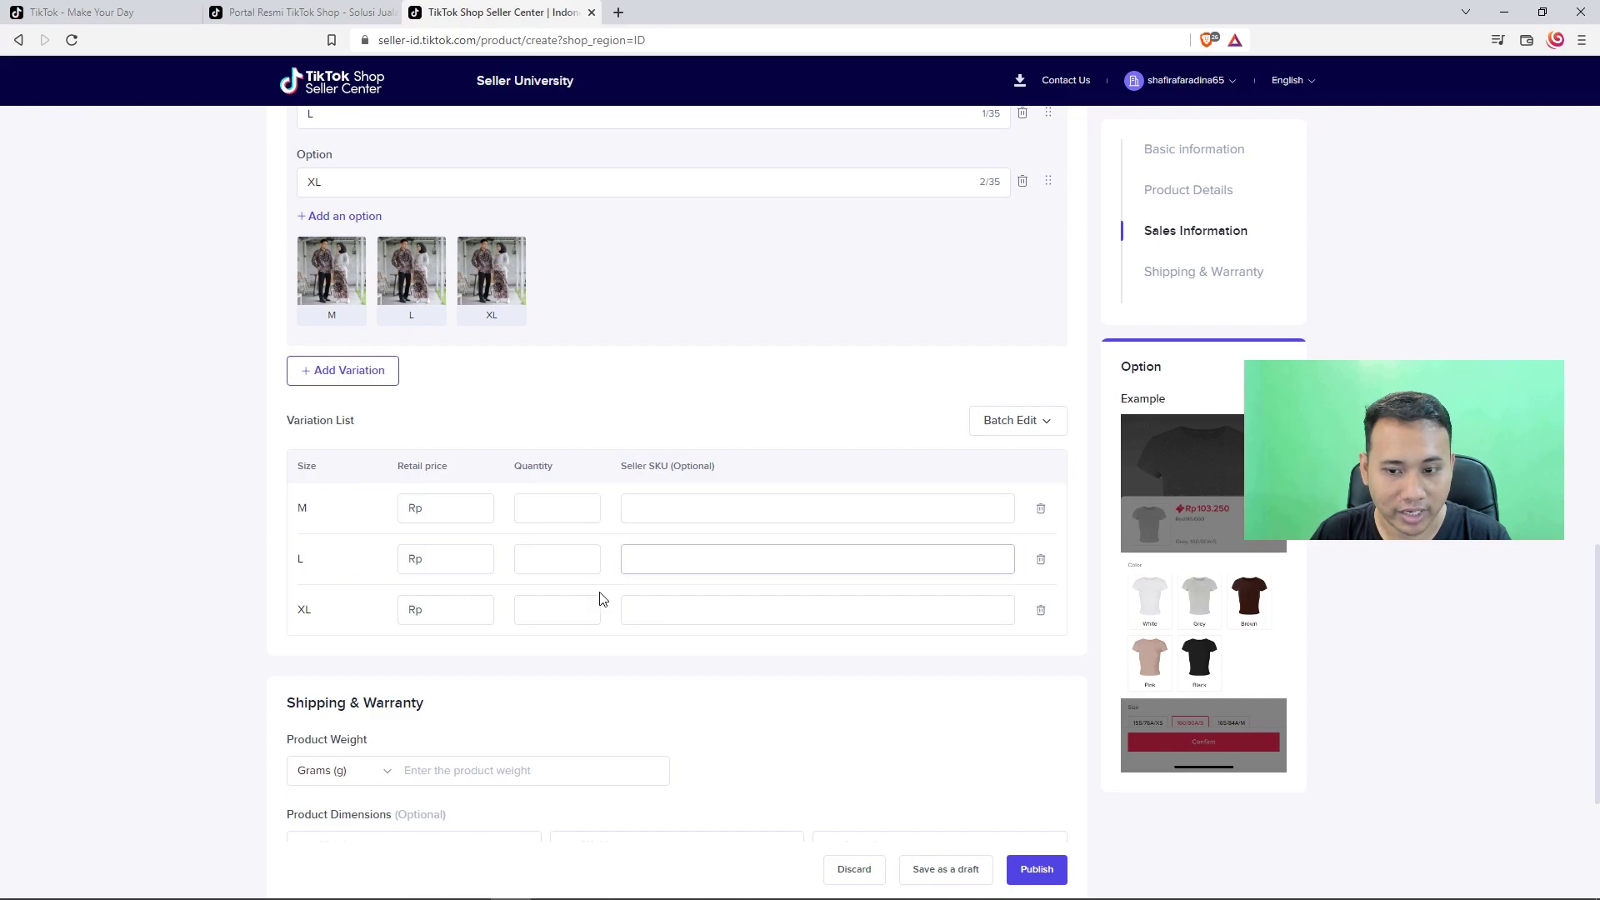
{"action": "left_click", "coordinate": [414, 510]}
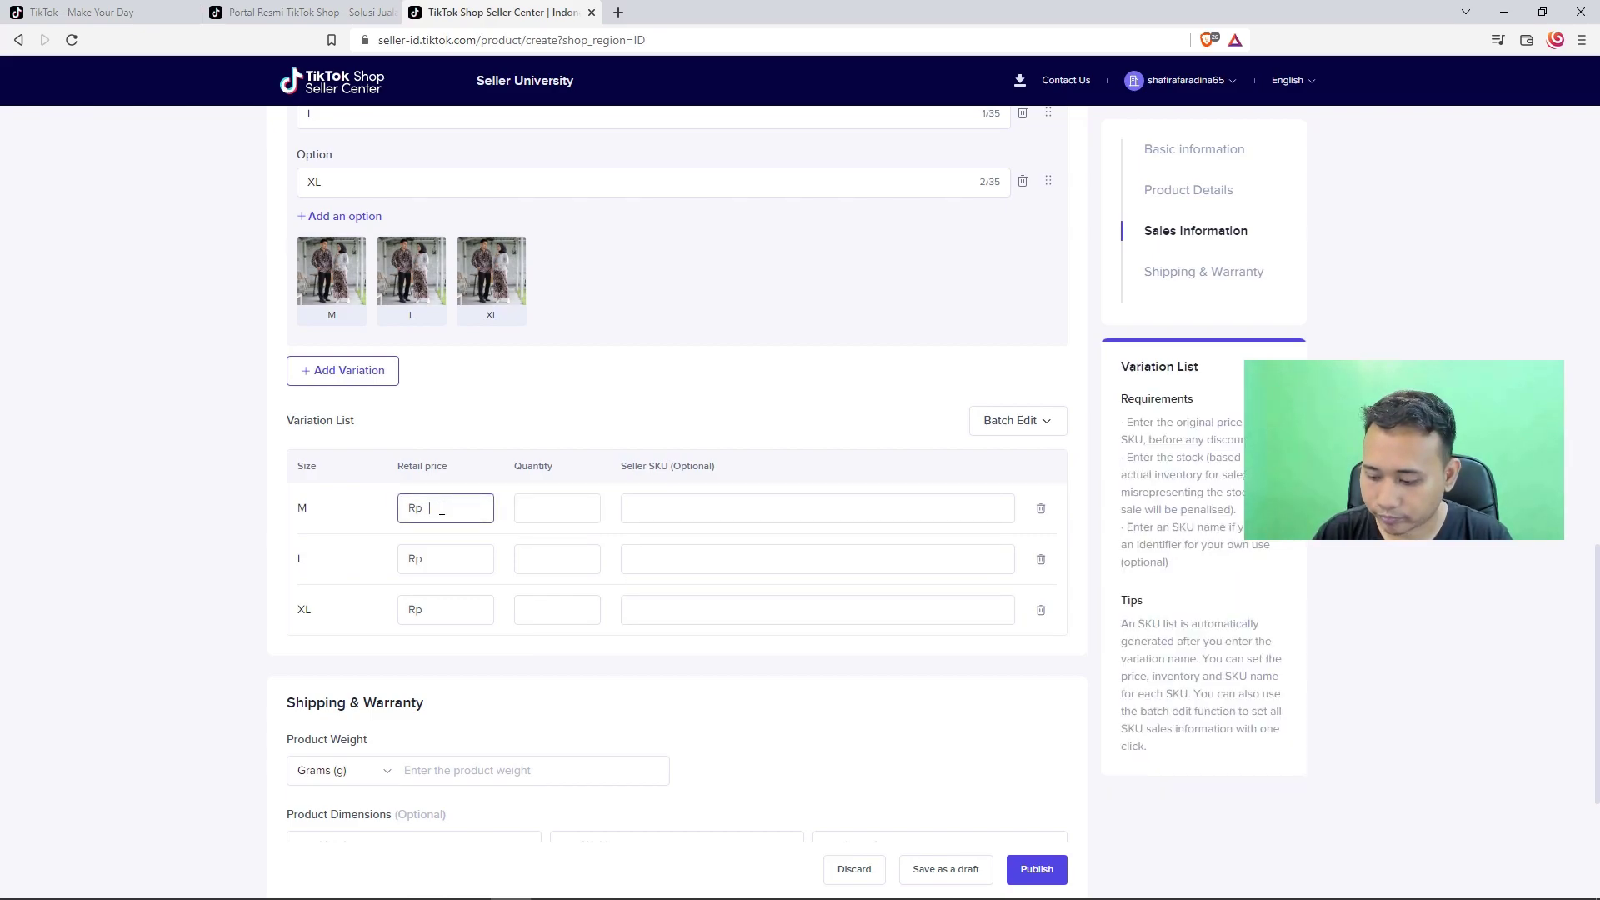
{"action": "type", "text": "4"}
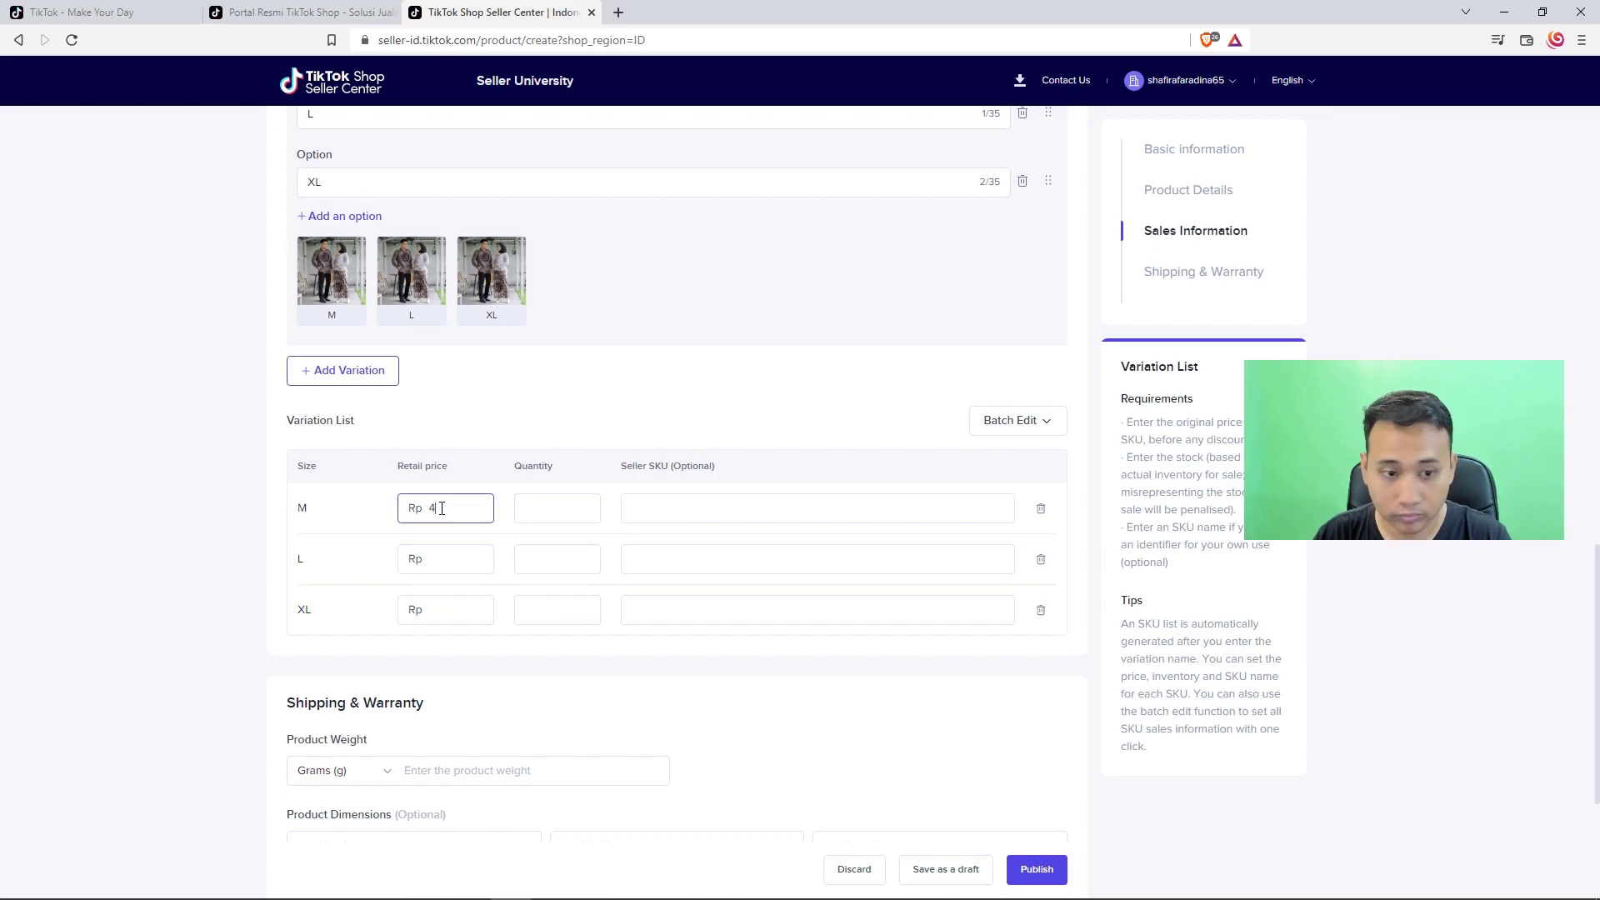
{"action": "type", "text": "25.000"}
{"action": "double_click", "coordinate": [445, 507]}
{"action": "key", "text": "ctrl+c"}
{"action": "left_click", "coordinate": [452, 556]}
{"action": "key", "text": "ctrl+v"}
{"action": "left_click", "coordinate": [445, 609]}
{"action": "key", "text": "ctrl+v"}
- Set the quantity of sizes M, L and XL to 50
{"action": "left_click", "coordinate": [561, 518]}
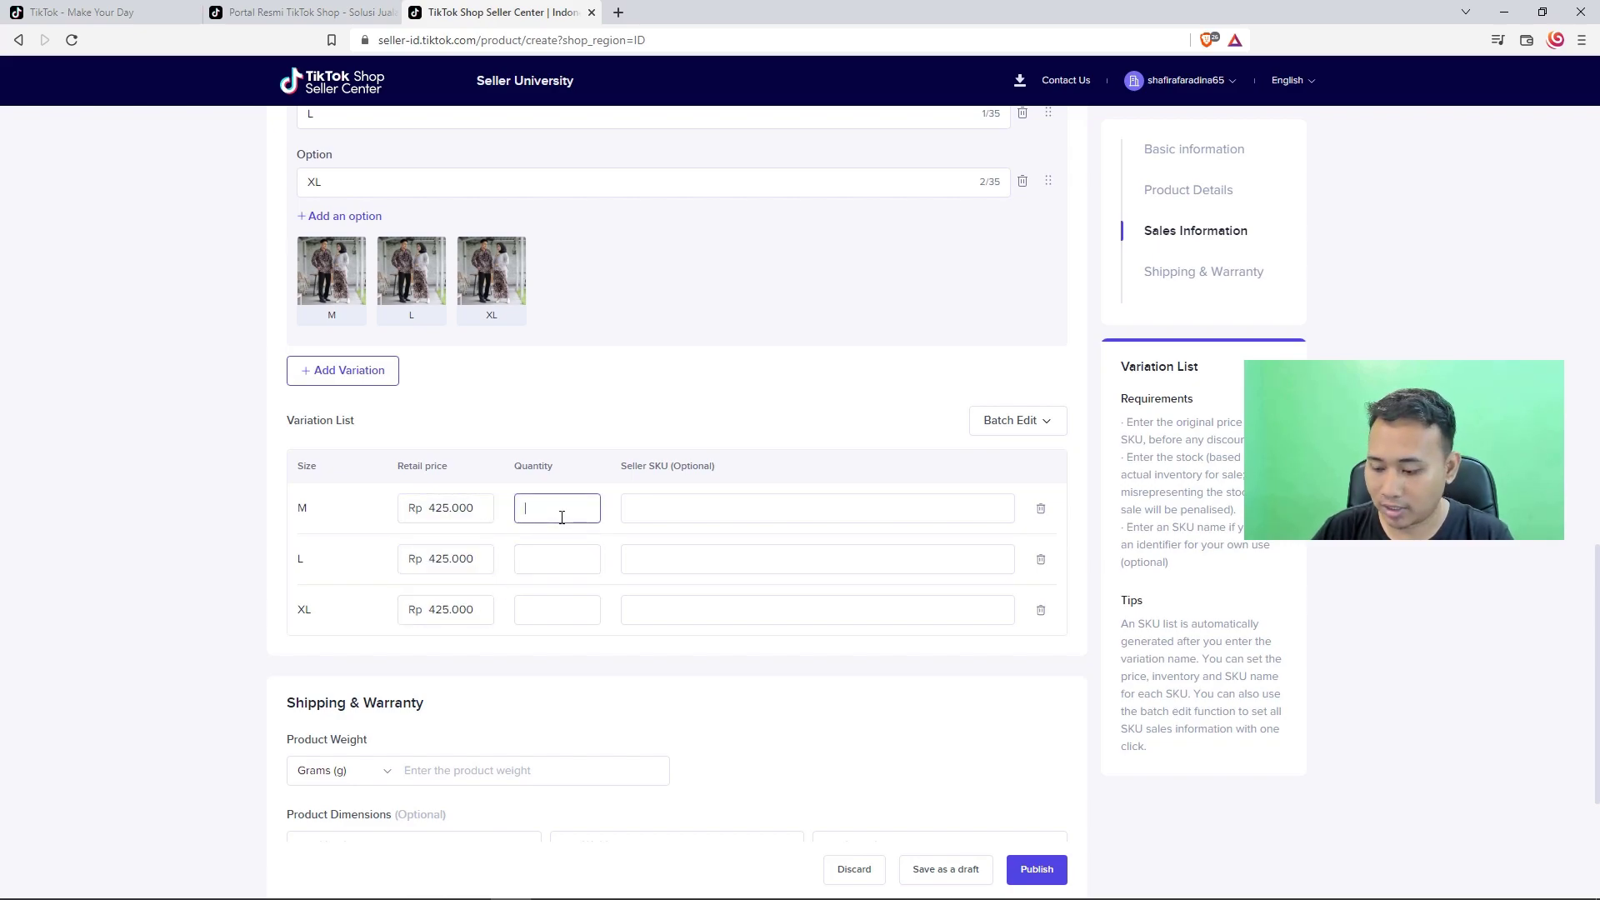
{"action": "type", "text": "50"}
{"action": "double_click", "coordinate": [561, 518]}
{"action": "key", "text": "ctrl+c"}
{"action": "left_click", "coordinate": [528, 555]}
{"action": "key", "text": "ctrl+v"}
{"action": "left_click", "coordinate": [546, 607]}
{"action": "key", "text": "ctrl+v"}
{"action": "left_click", "coordinate": [231, 622]}
{"action": "scroll", "coordinate": [234, 623], "scroll_direction": "down", "scroll_amount": 3}
{"action": "left_click", "coordinate": [407, 520]}
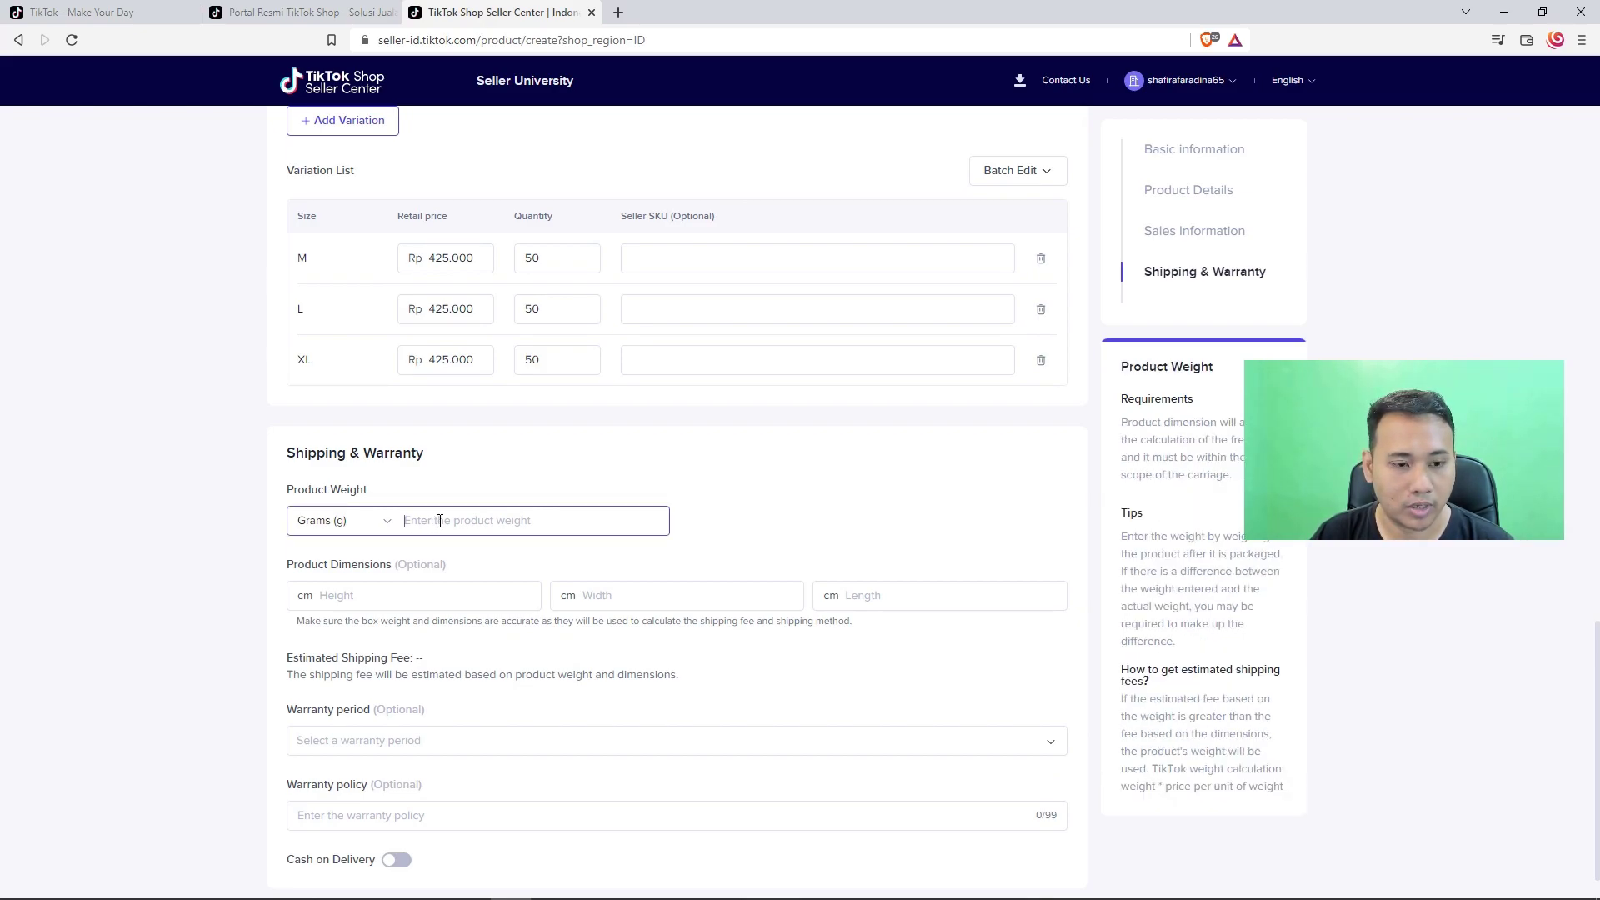
- Enter a product weight of 700 g so the shipping estimate shows Rp21.959
{"action": "type", "text": "700"}
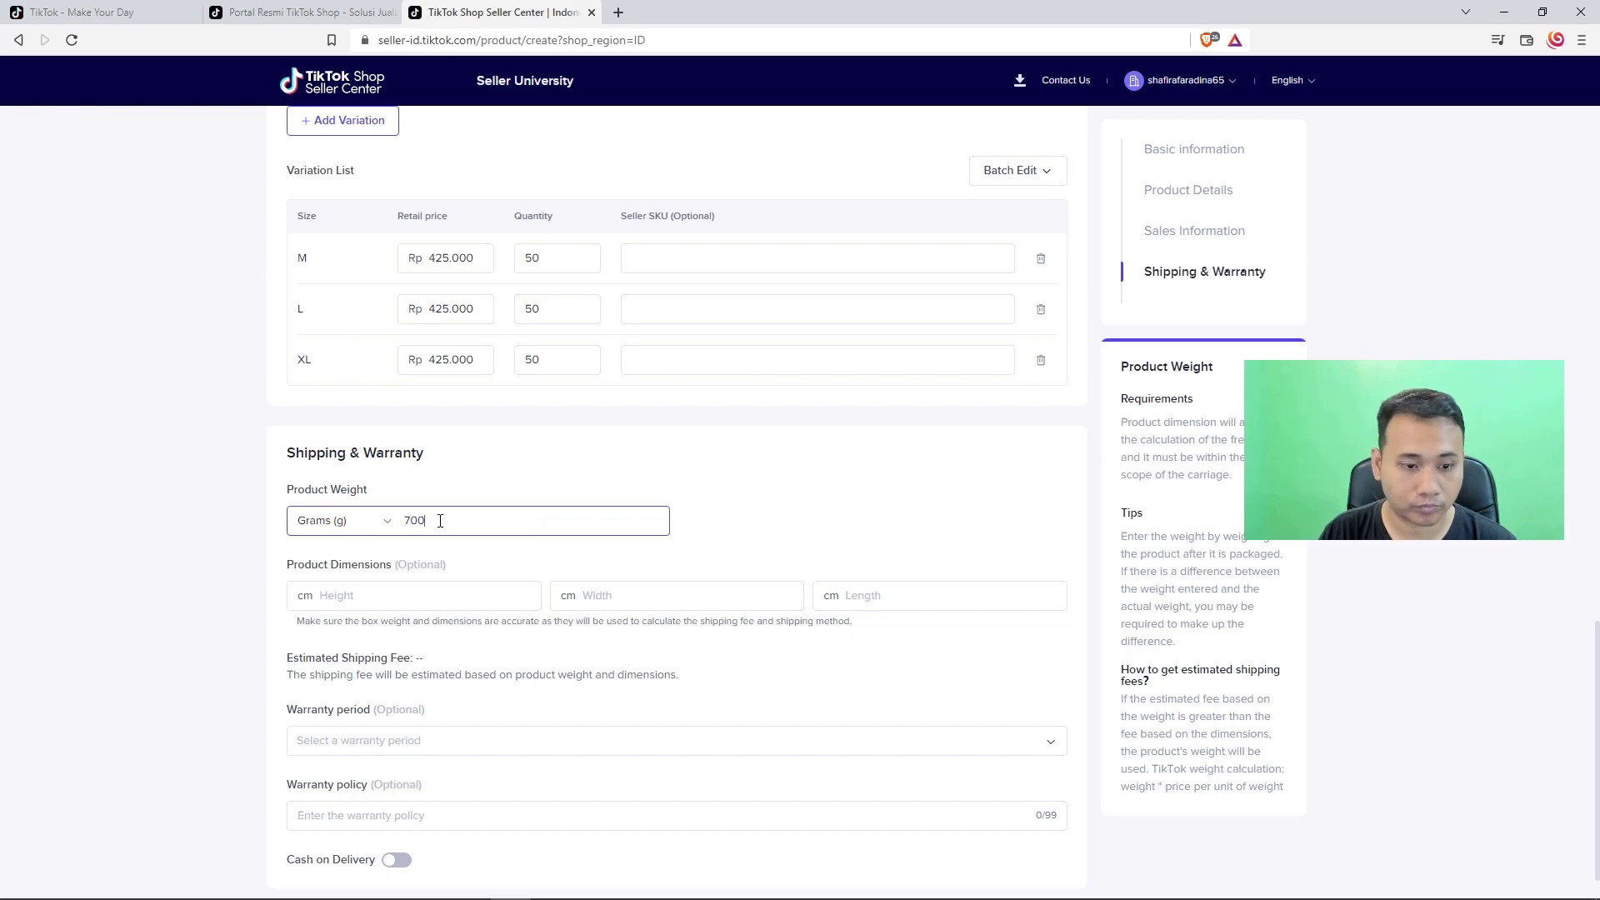
{"action": "left_click", "coordinate": [225, 605]}
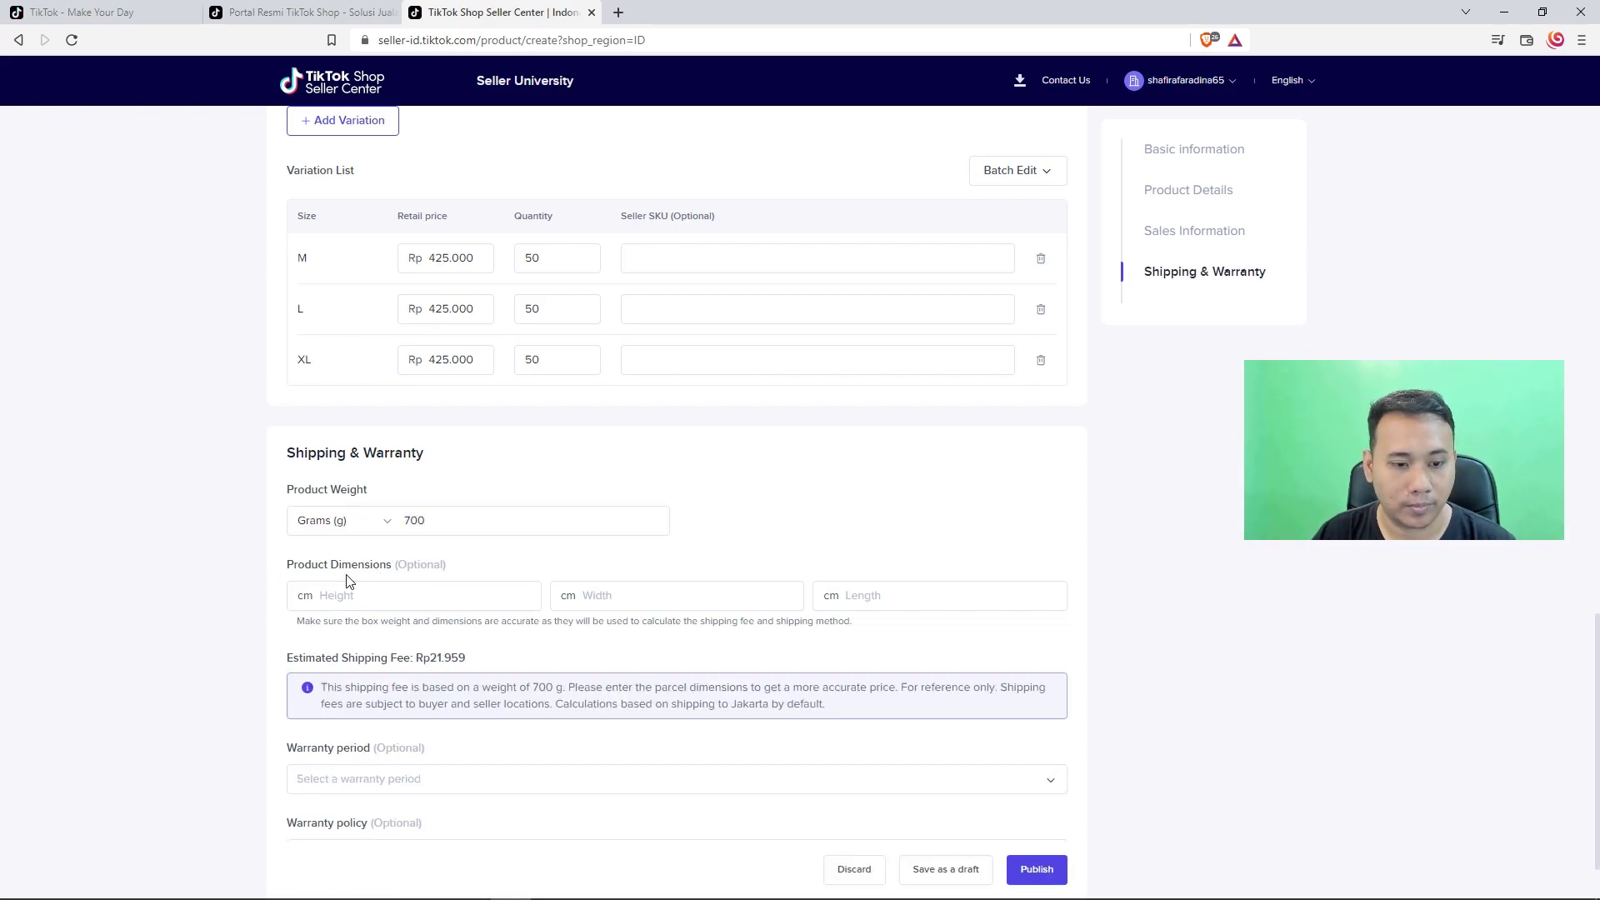
{"action": "scroll", "coordinate": [387, 579], "scroll_direction": "down", "scroll_amount": 1}
{"action": "left_click", "coordinate": [464, 510]}
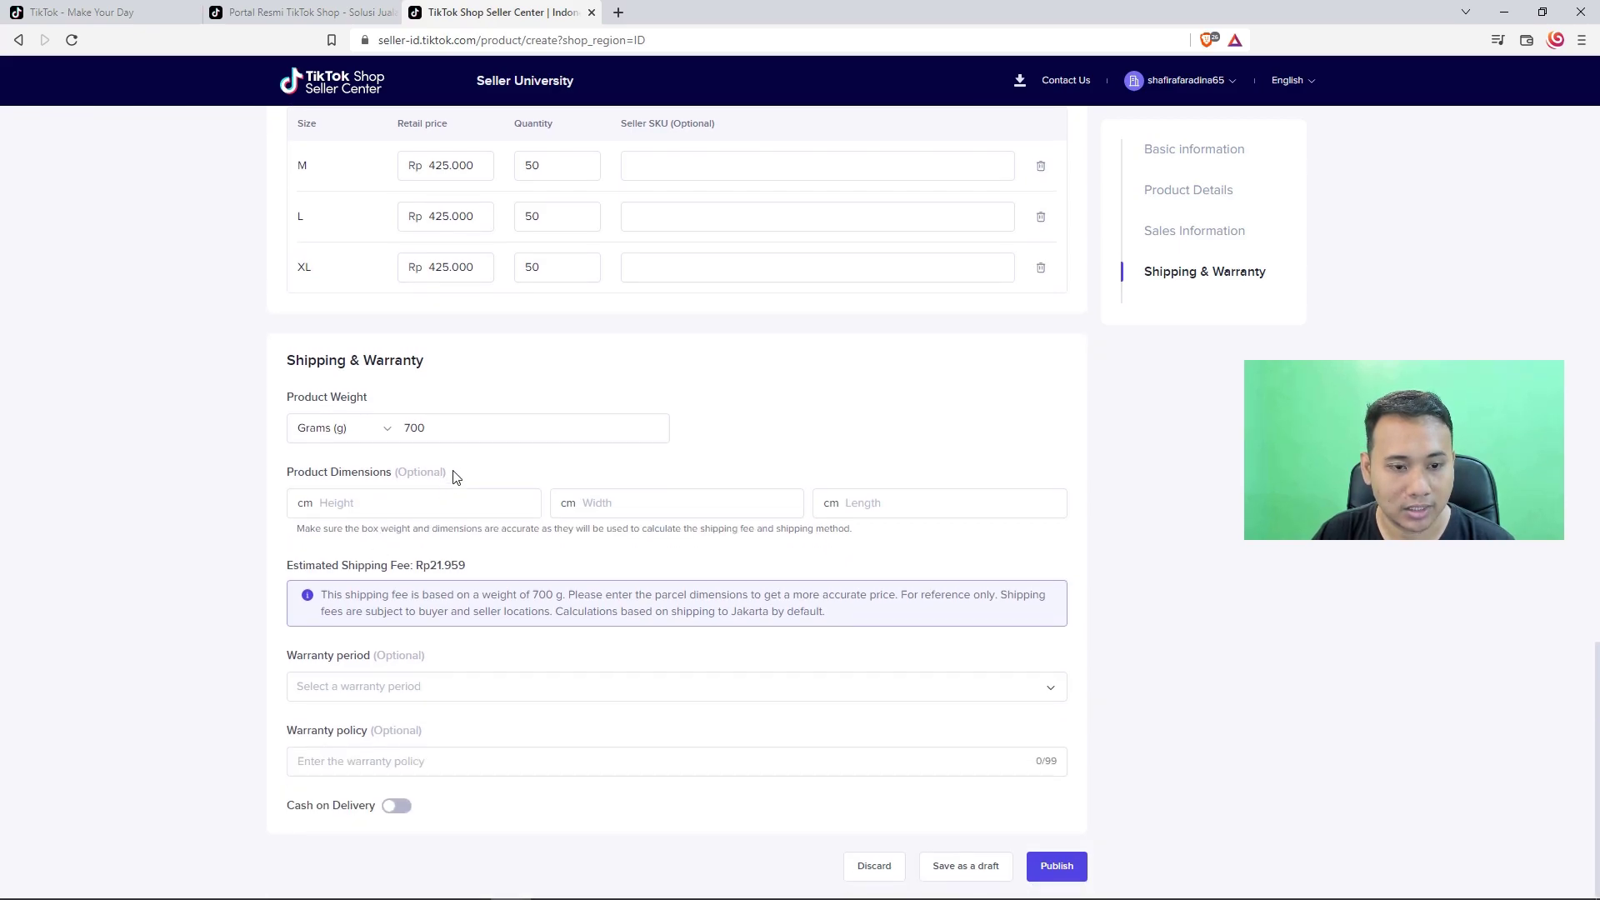
{"action": "left_click_drag", "start_coordinate": [454, 475], "coordinate": [398, 474]}
{"action": "left_click", "coordinate": [225, 507]}
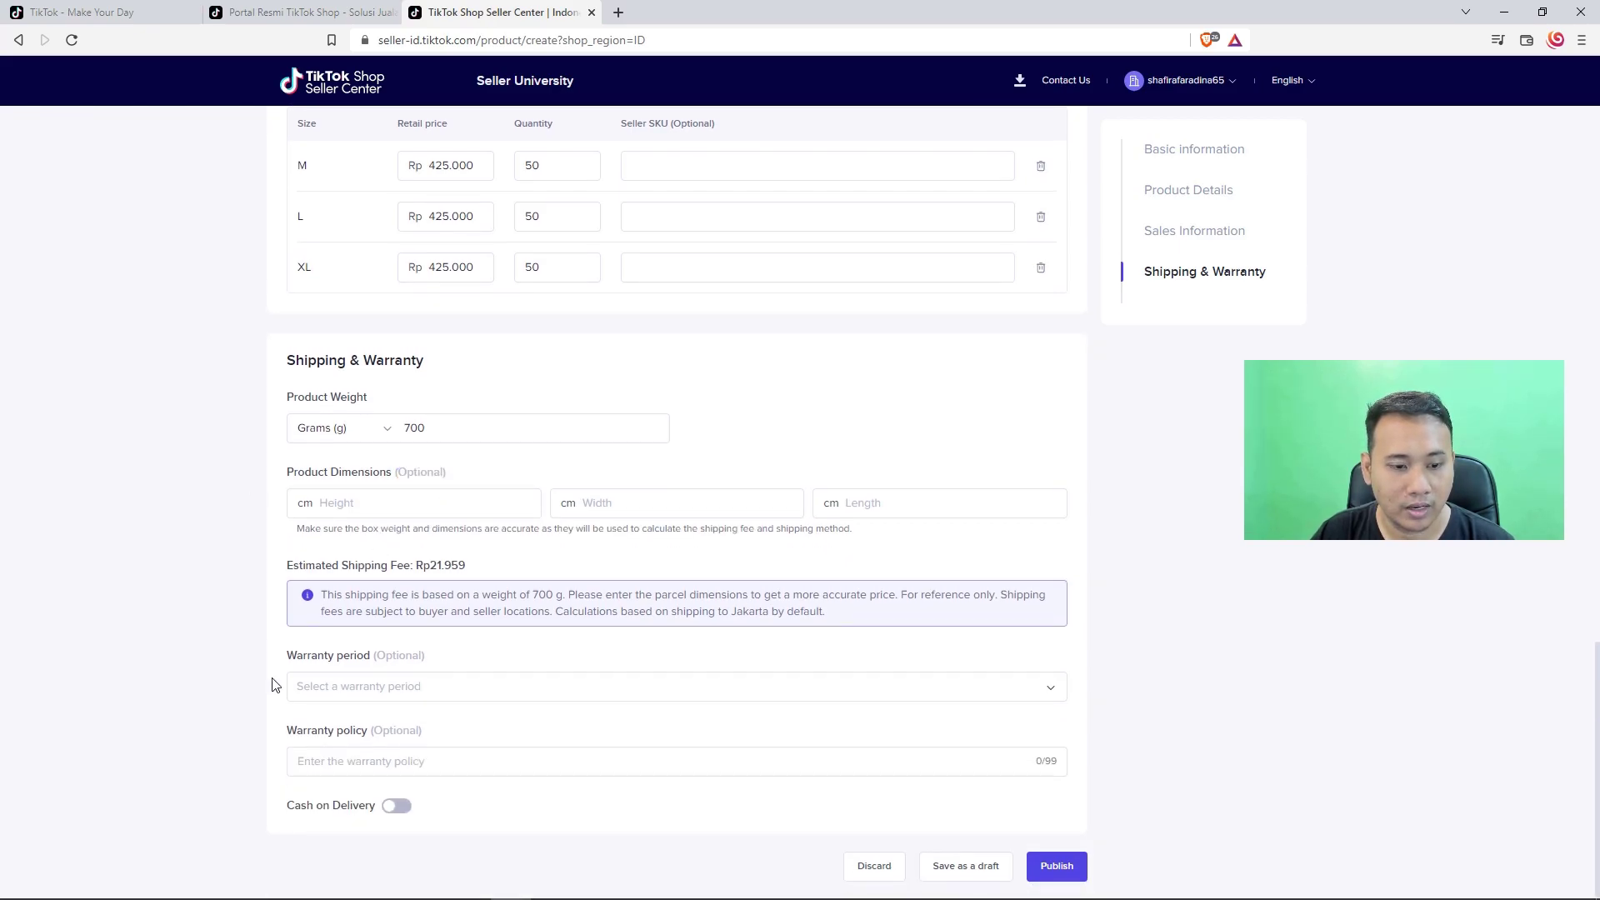
- Set the warranty period to 2 weeks and leave the warranty policy empty
{"action": "left_click", "coordinate": [469, 697]}
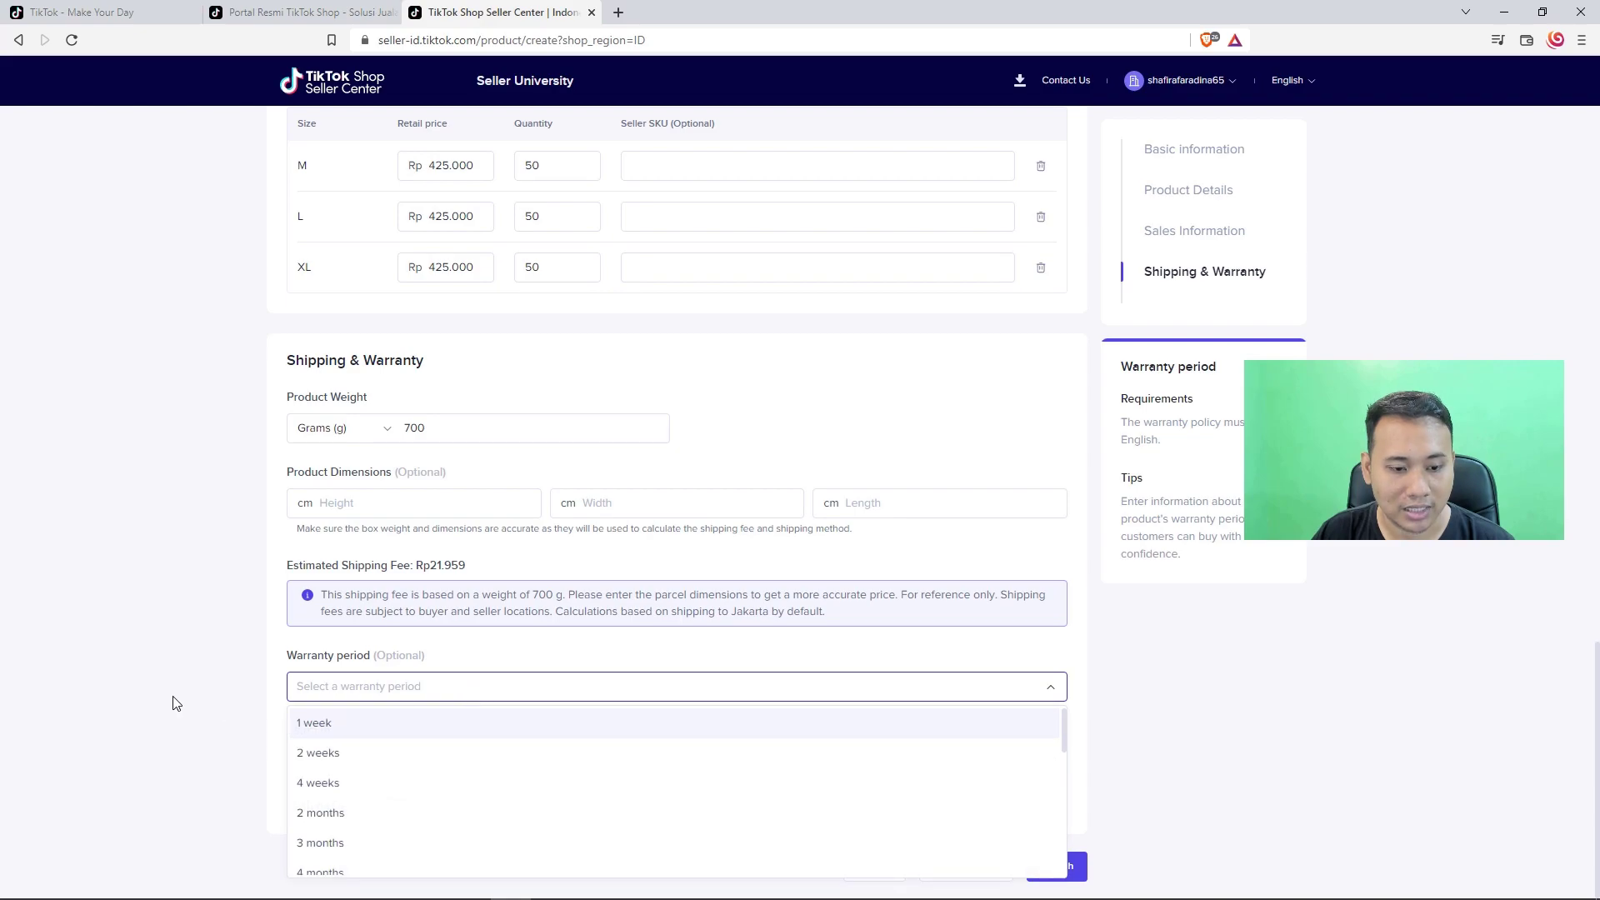
{"action": "left_click", "coordinate": [315, 754]}
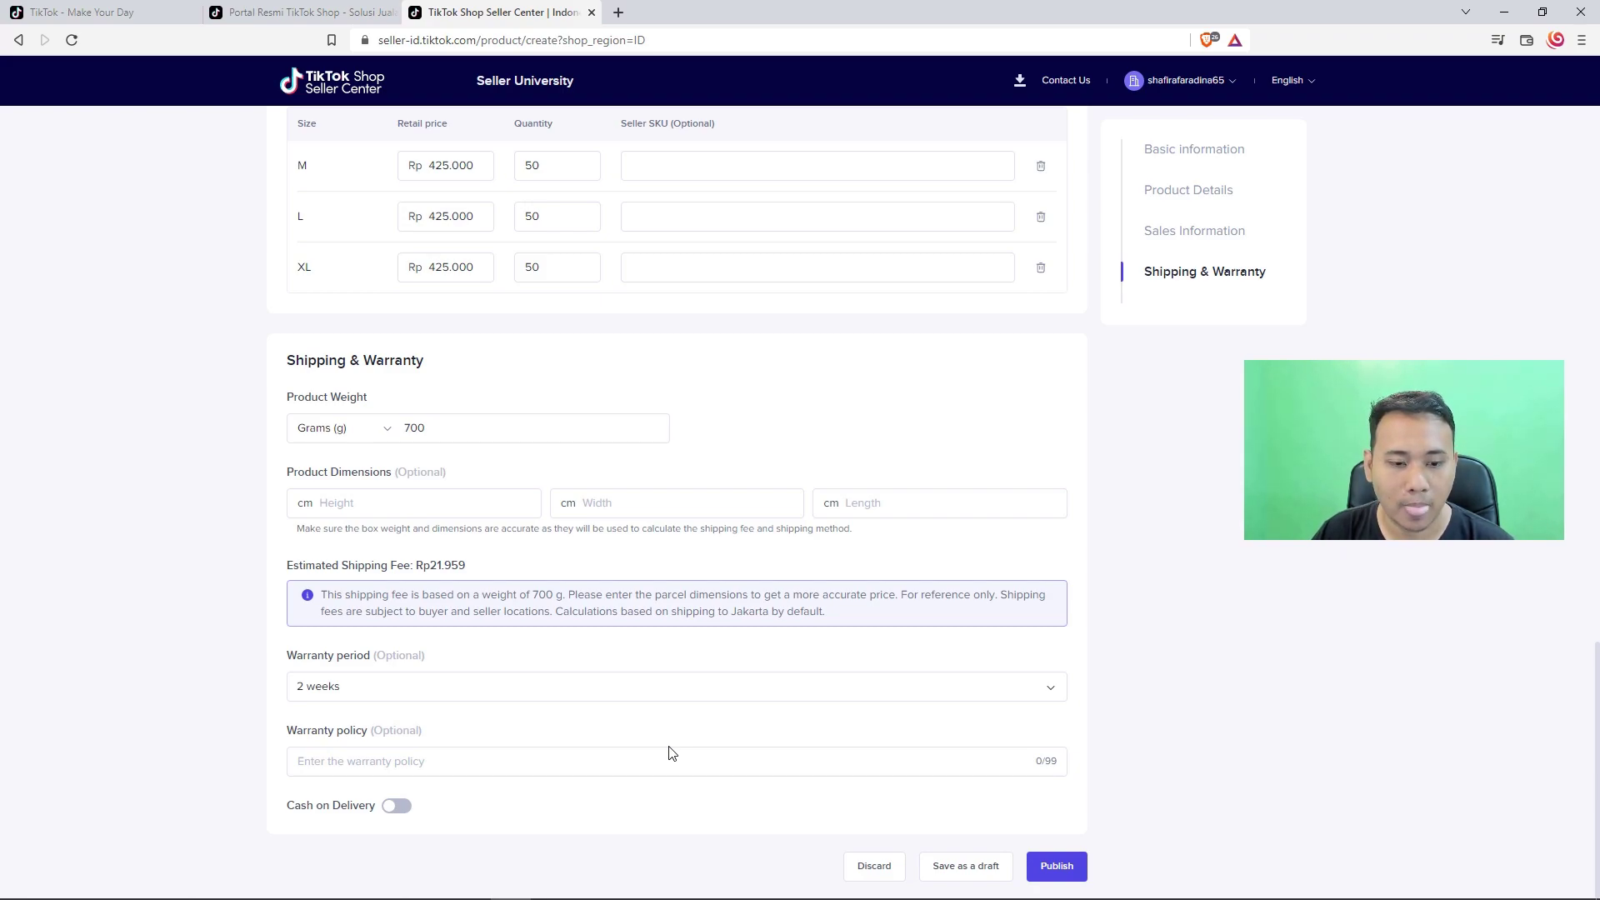
{"action": "left_click", "coordinate": [400, 760]}
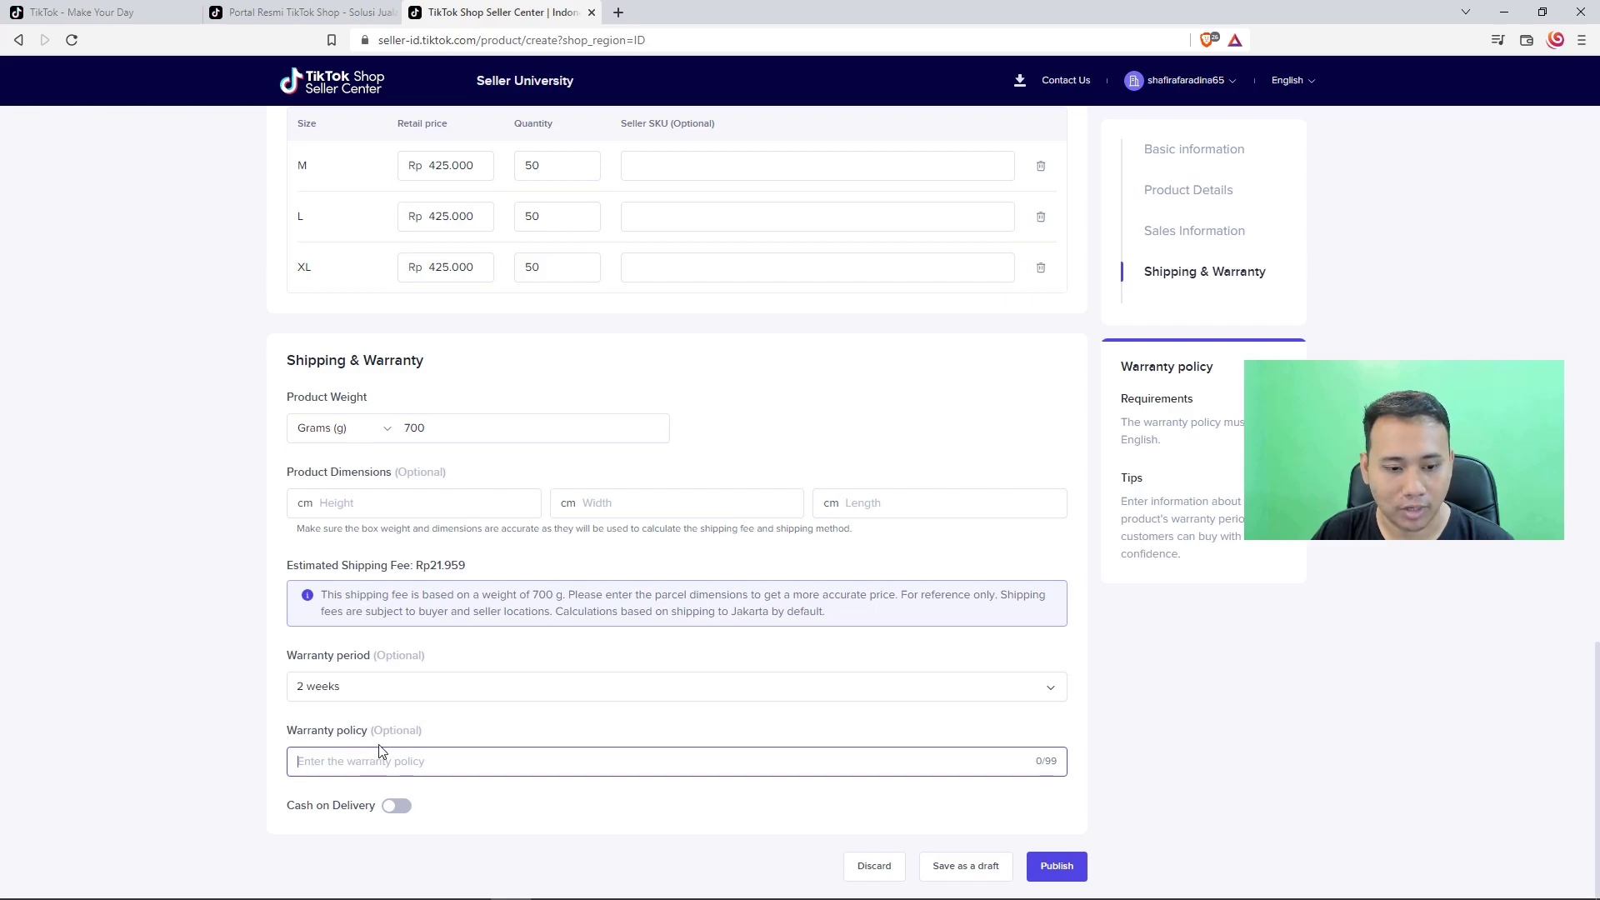
{"action": "left_click", "coordinate": [250, 753]}
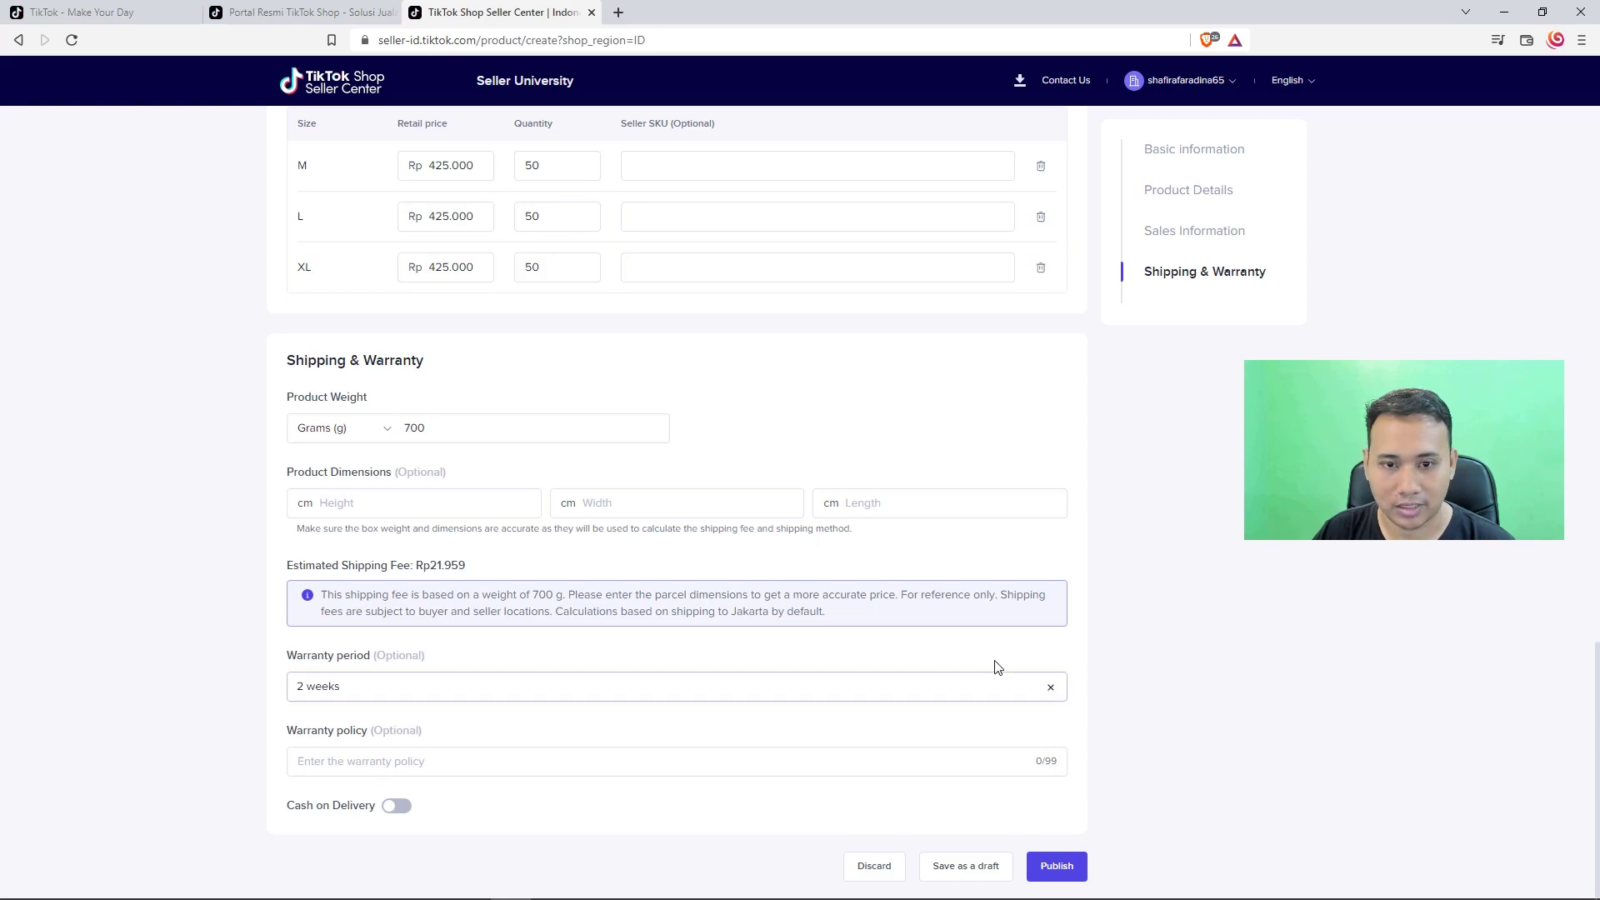
- Publish the product listing, close the success dialog and dismiss both onboarding tips
{"action": "left_click", "coordinate": [1057, 867]}
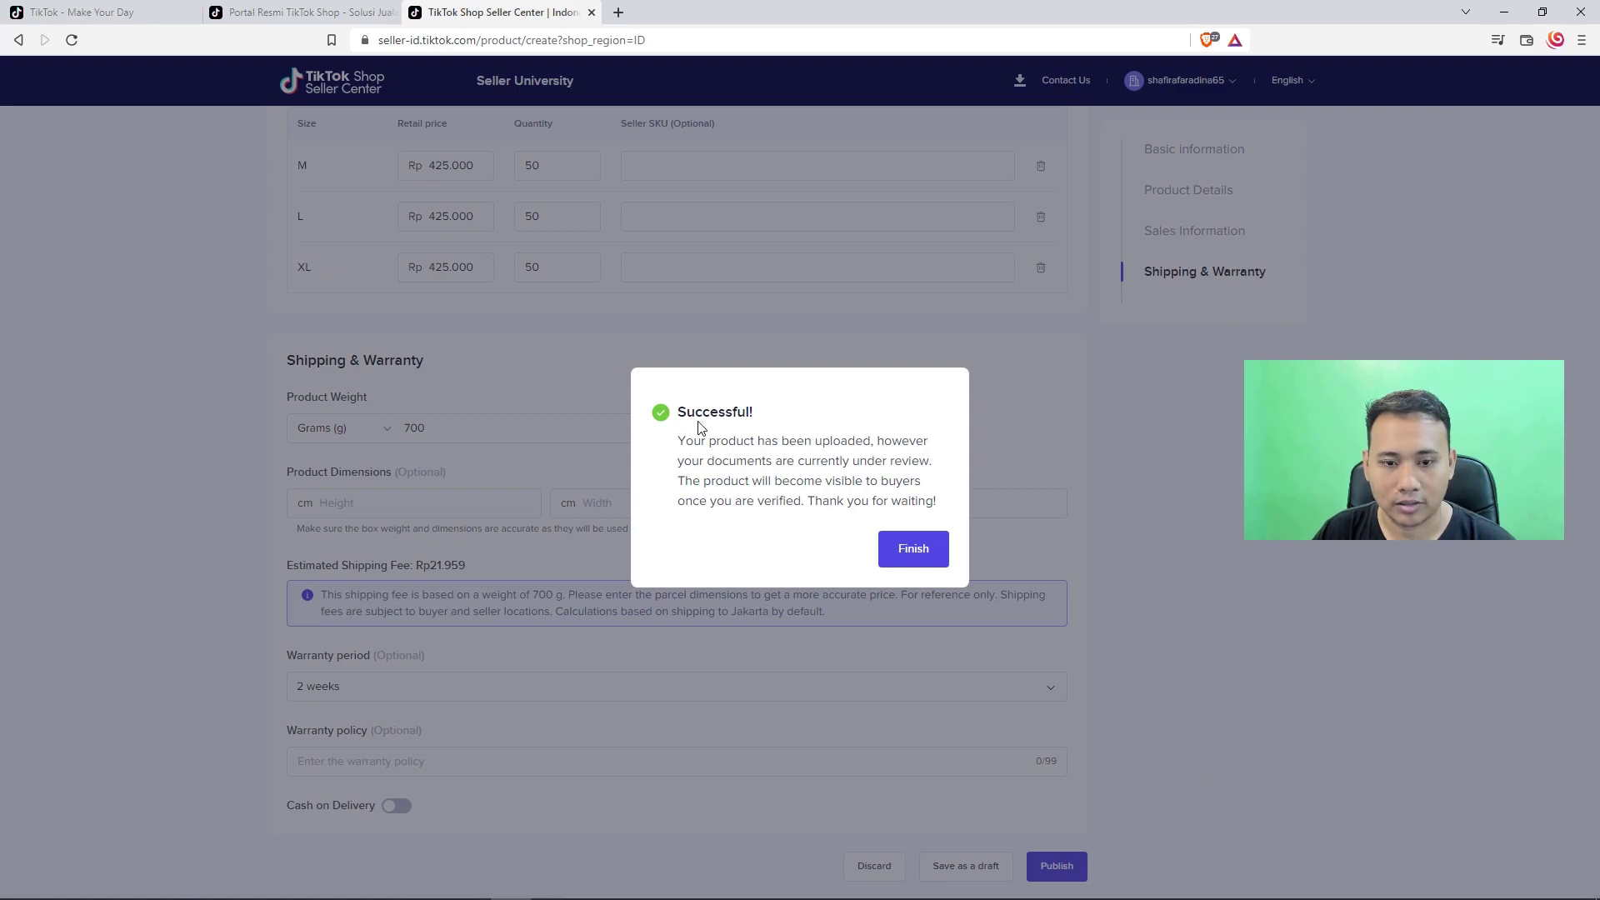
{"action": "left_click", "coordinate": [914, 552]}
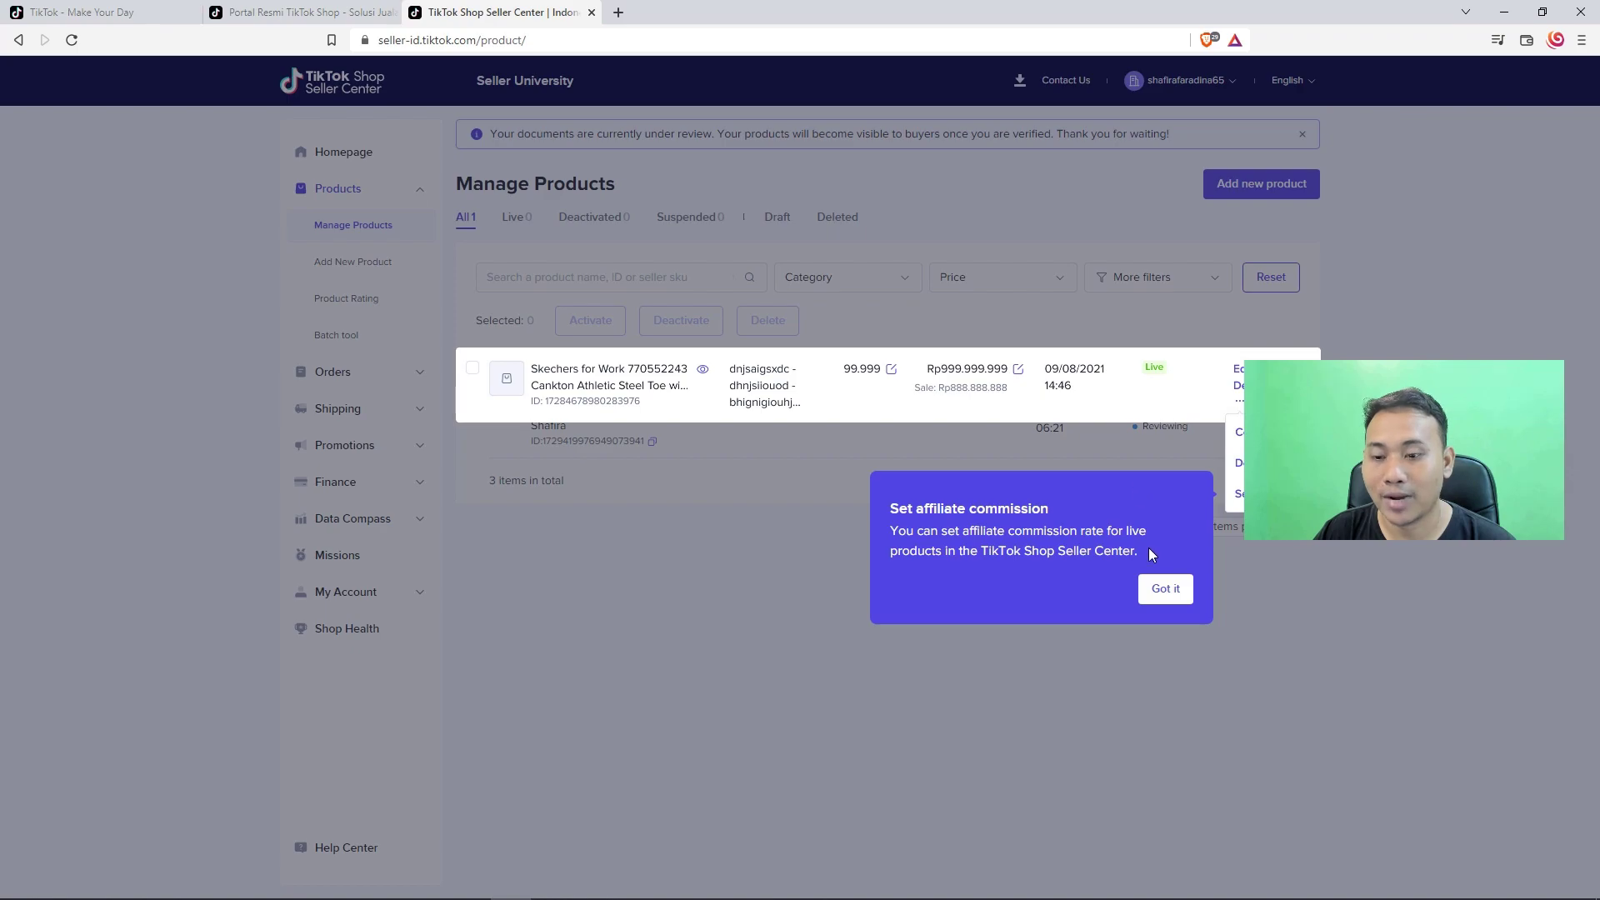
{"action": "left_click", "coordinate": [1166, 588]}
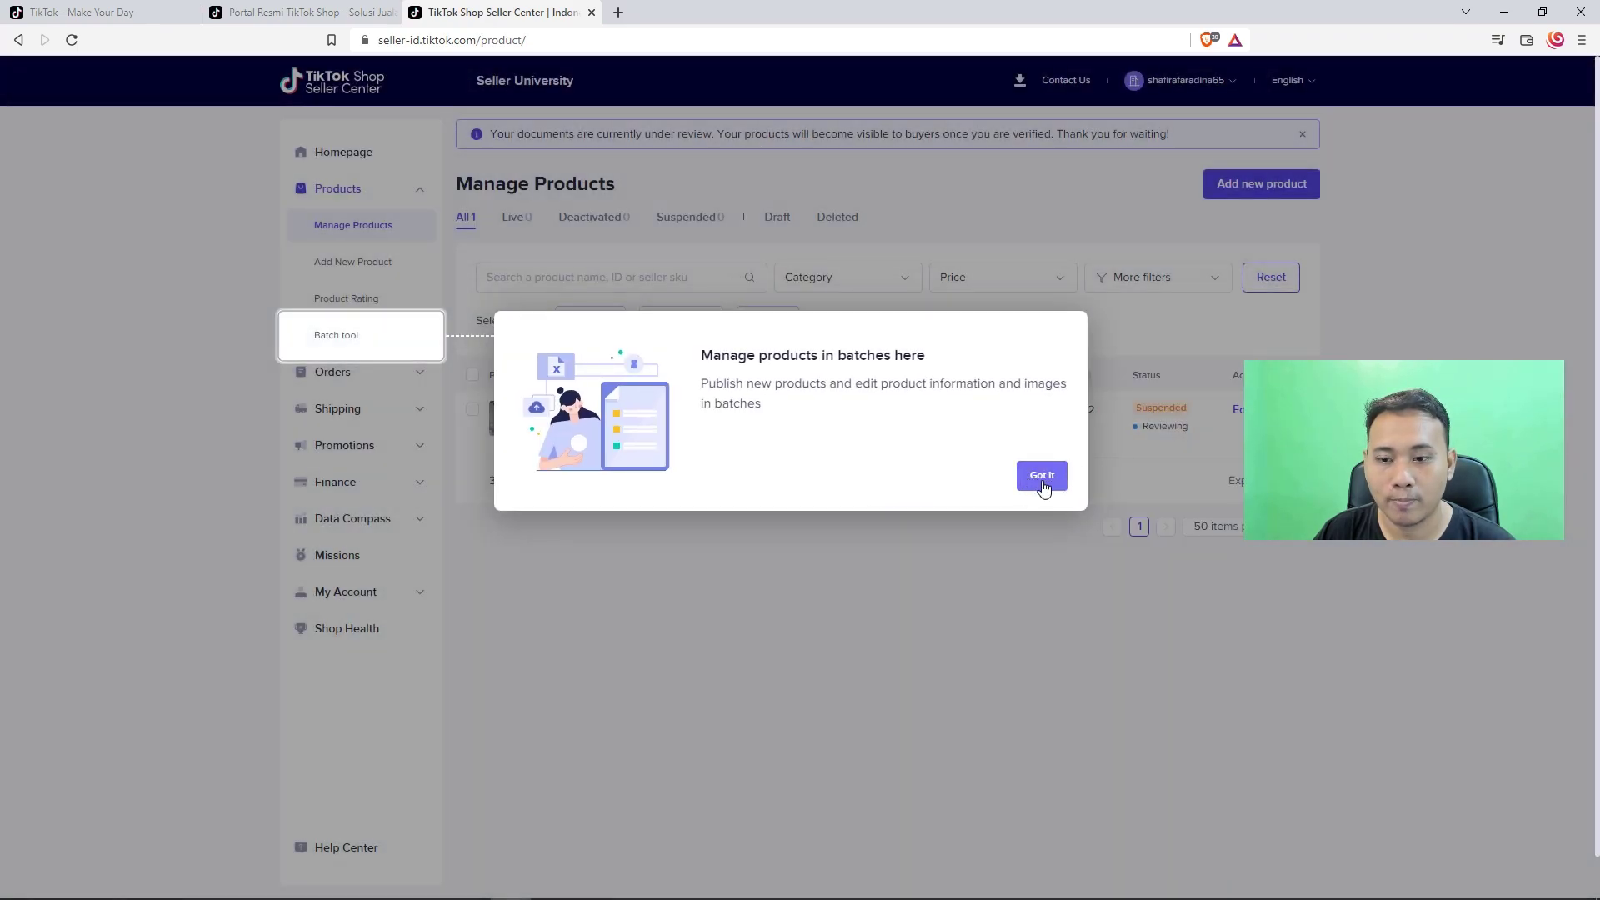
{"action": "left_click", "coordinate": [1042, 477]}
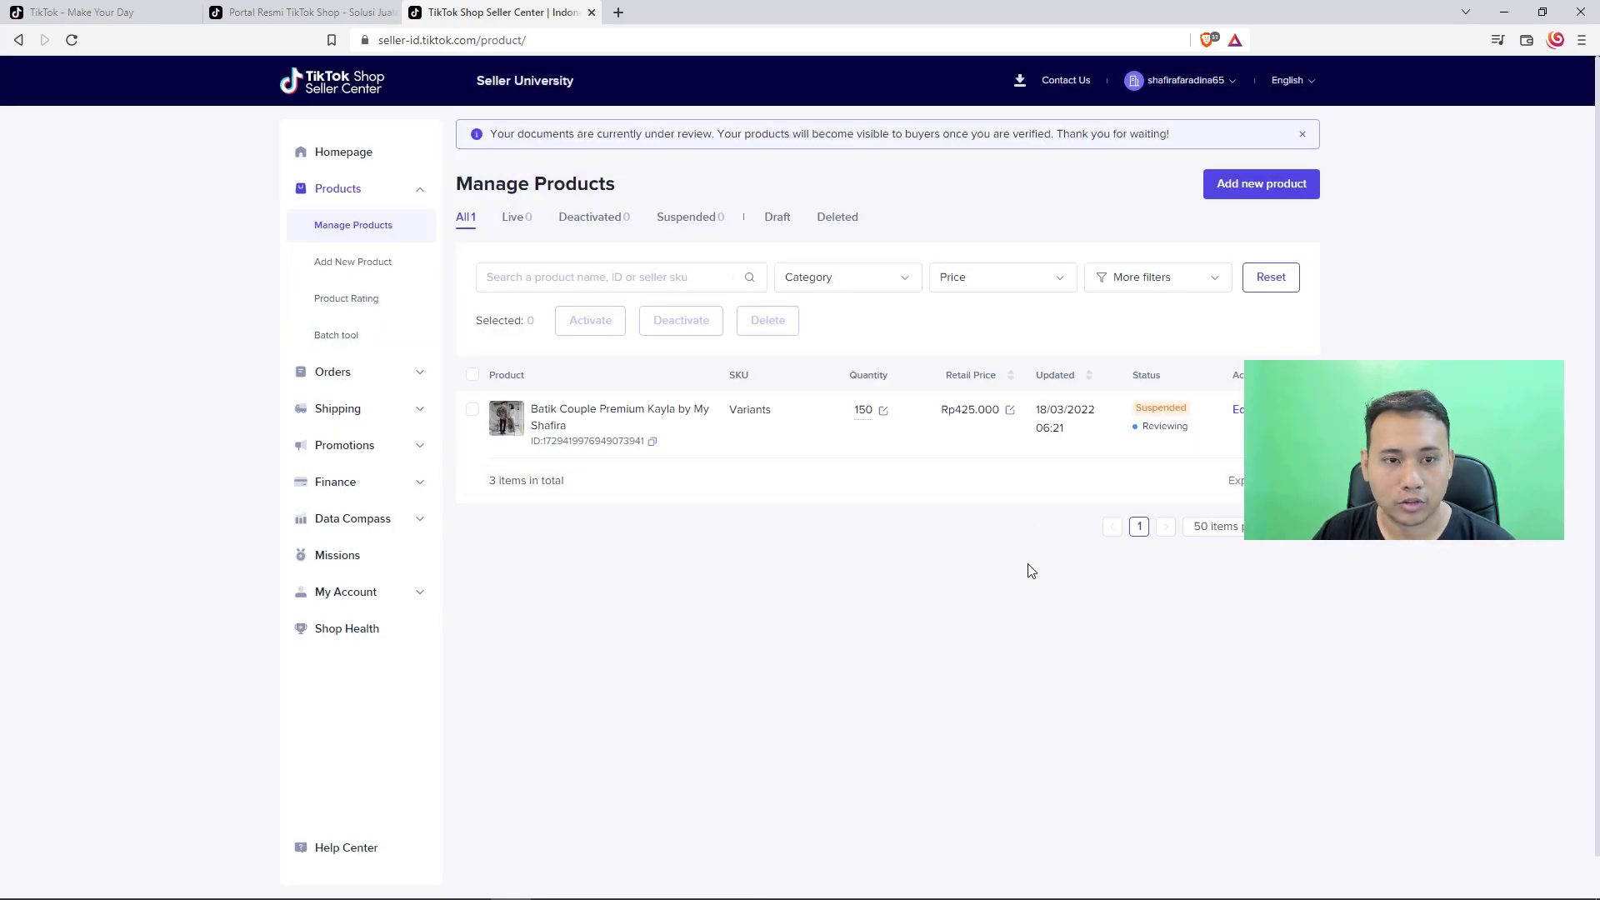
{"action": "mouse_move", "coordinate": [1170, 410]}
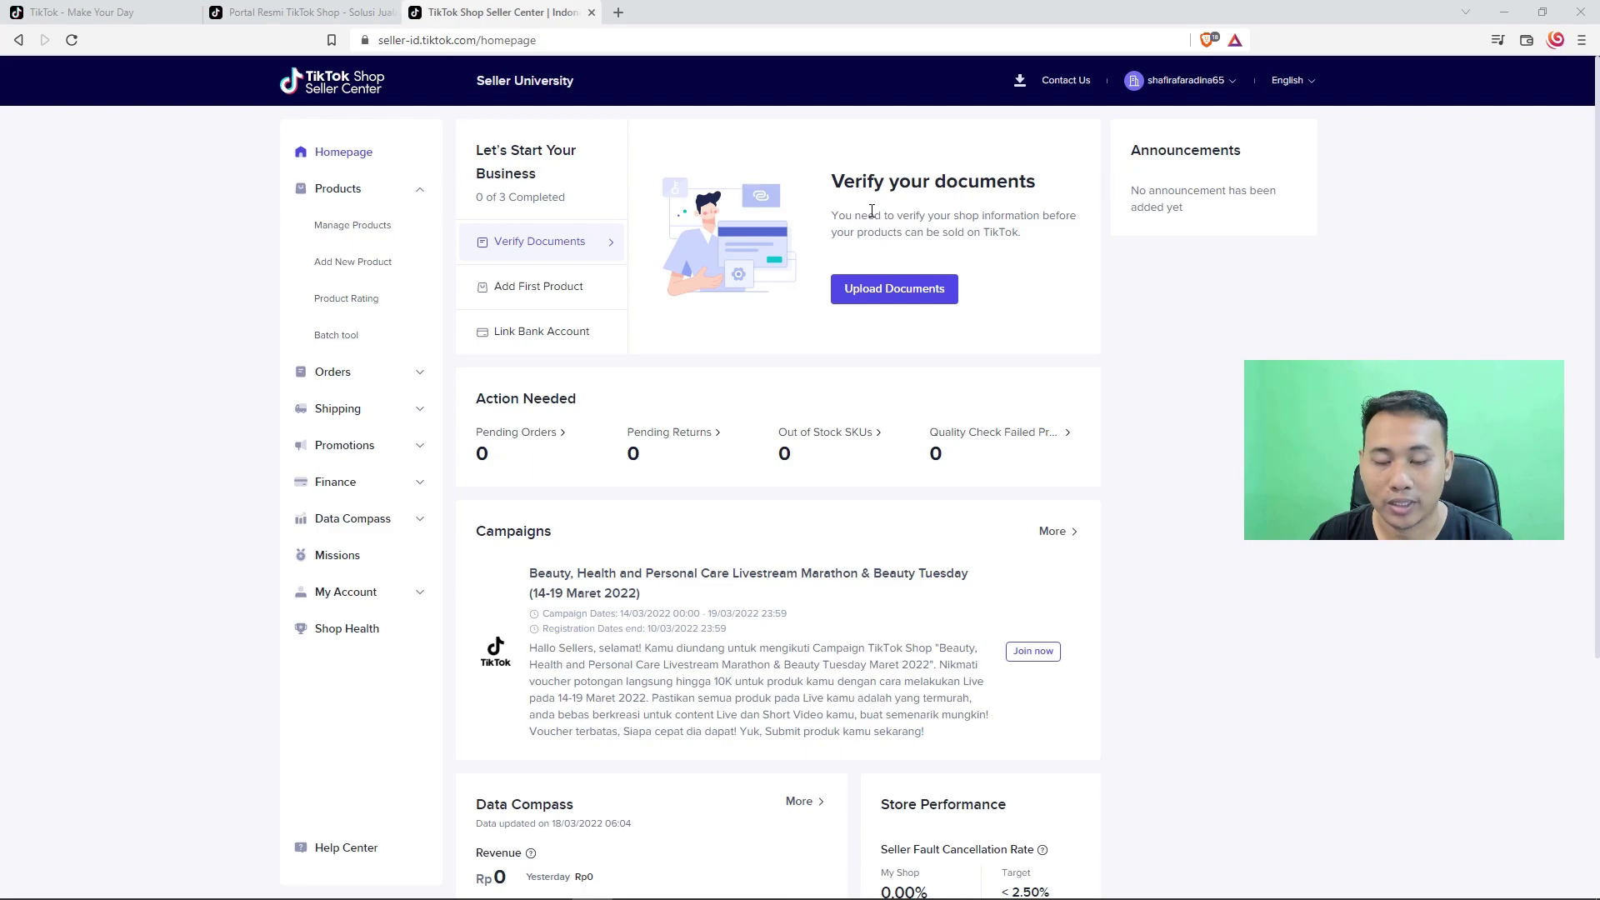
- Choose Individually-owned business and enter the shop name 'MyShafira IOfficial'
{"action": "left_click", "coordinate": [891, 294]}
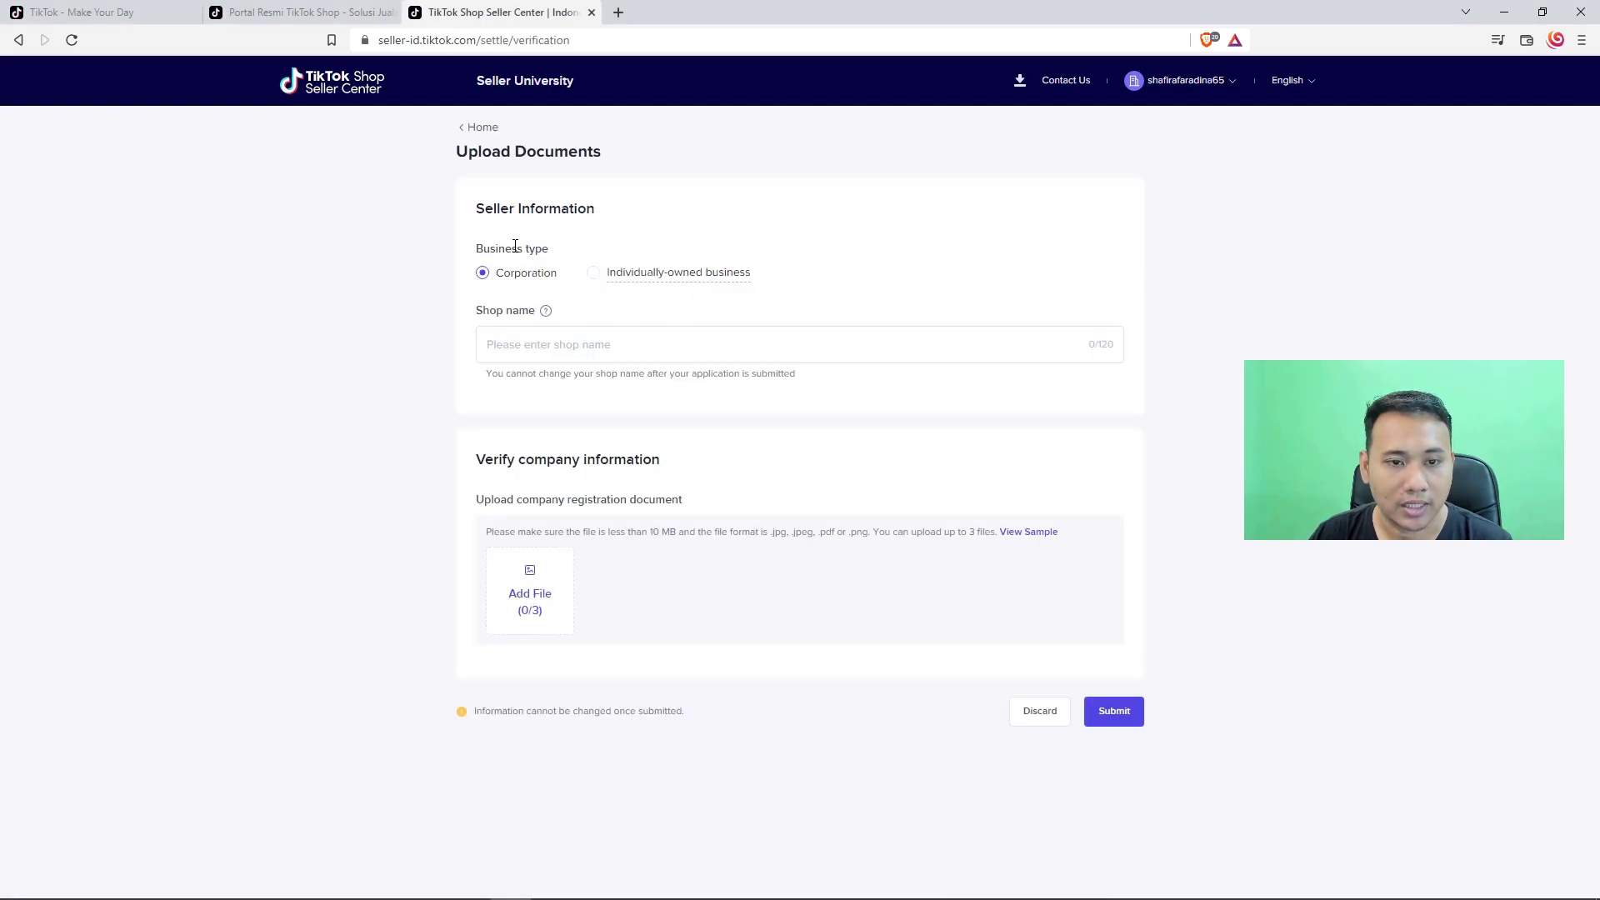
{"action": "left_click_drag", "start_coordinate": [550, 249], "coordinate": [512, 249]}
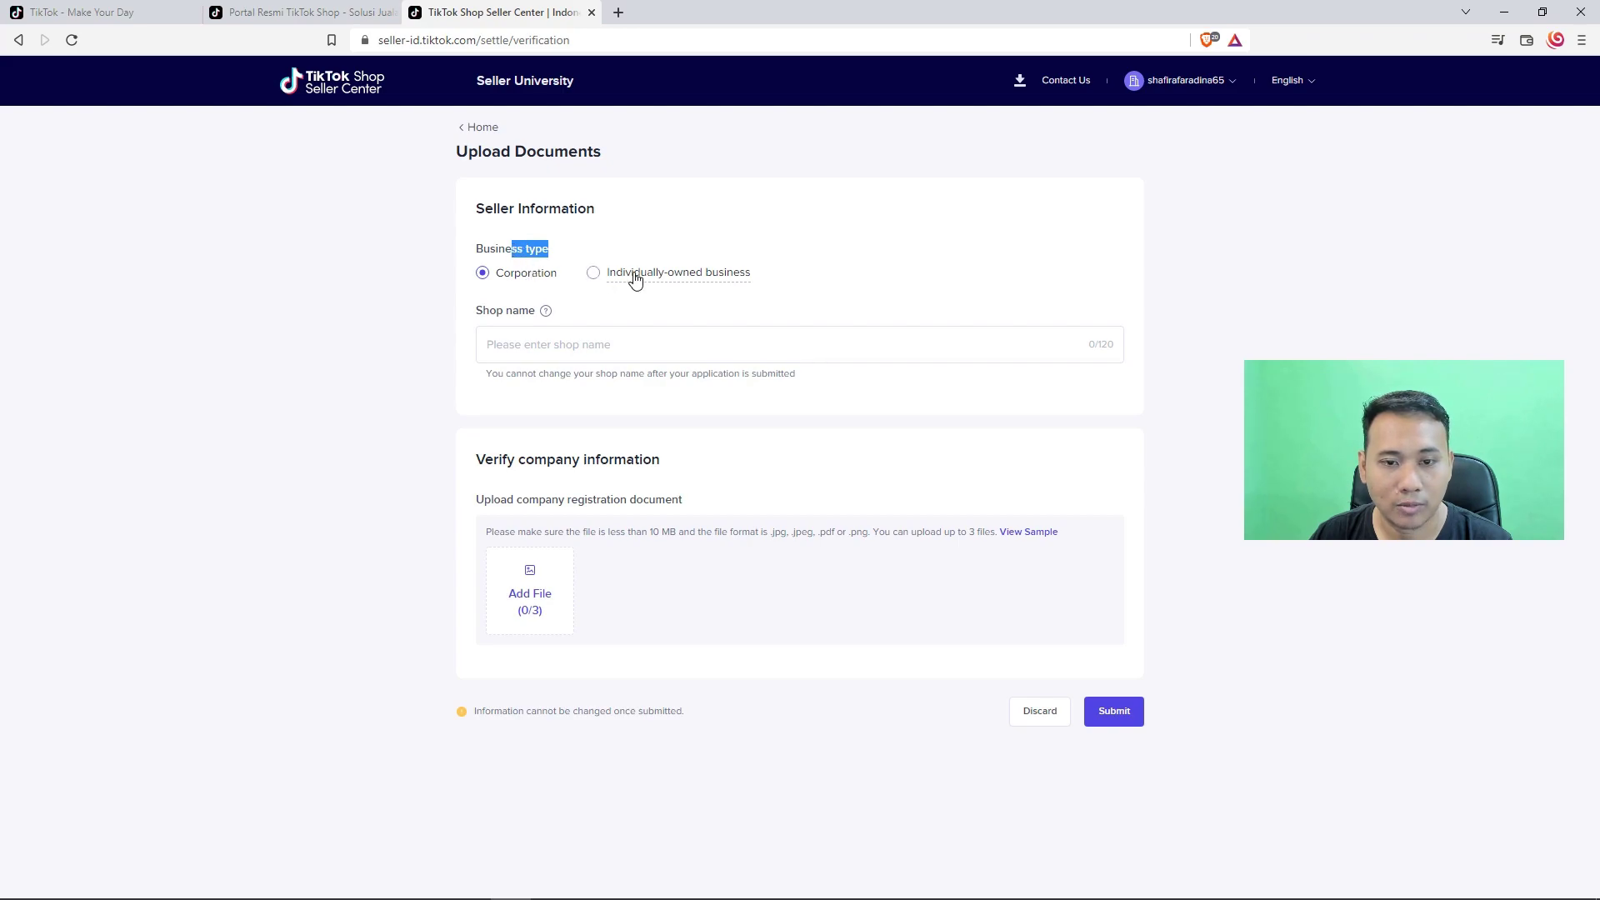
{"action": "left_click", "coordinate": [595, 275]}
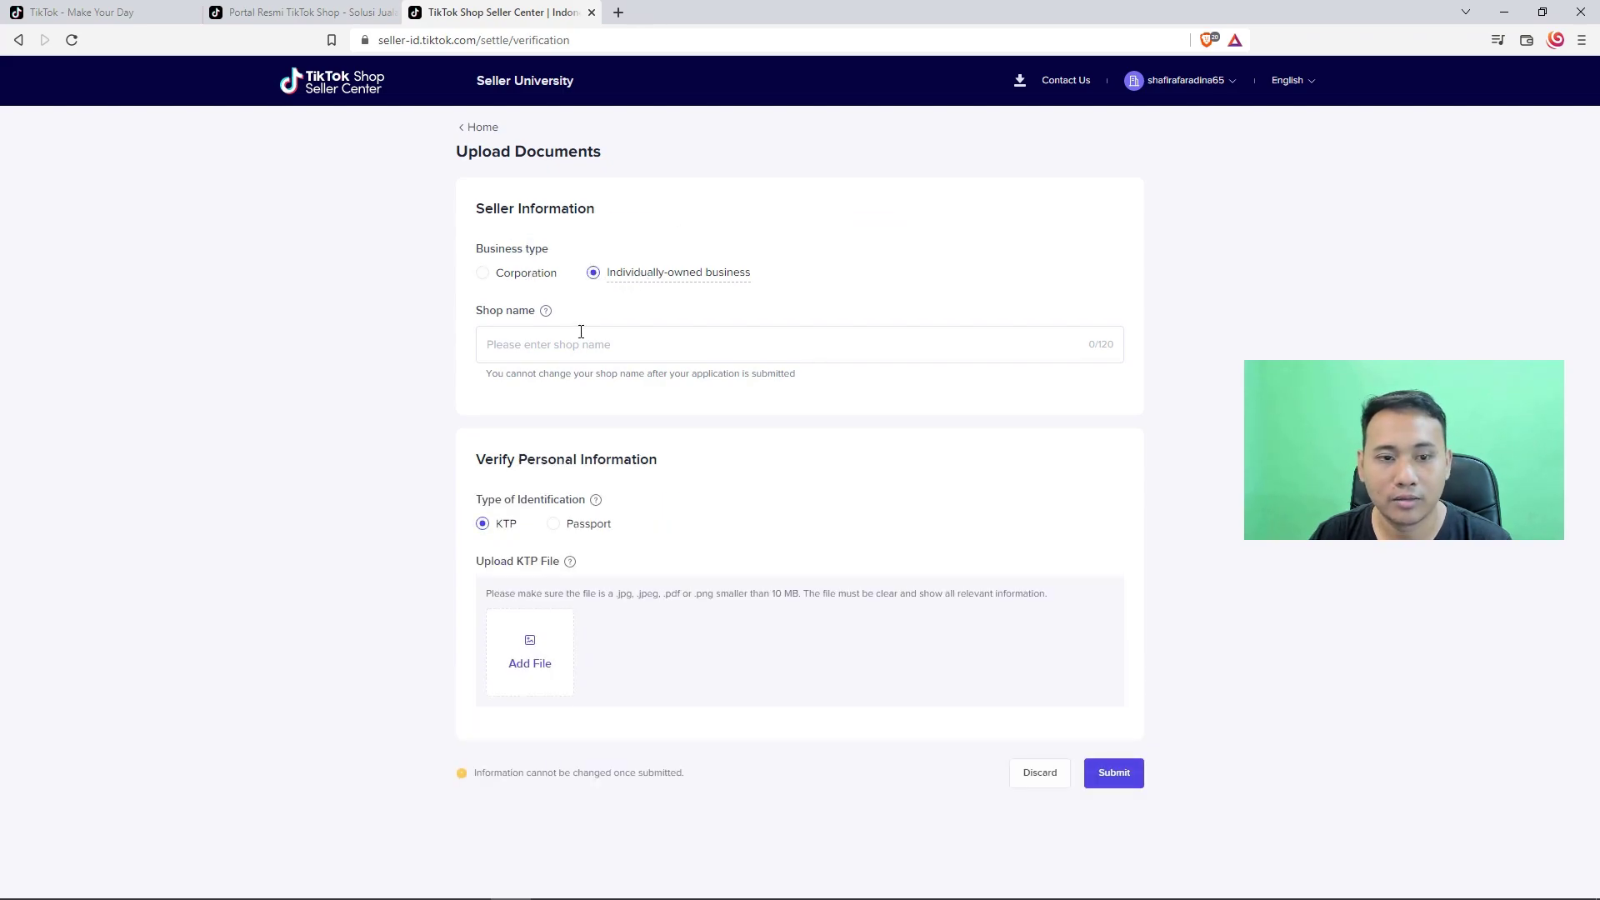
{"action": "type", "text": "MyShafira I"}
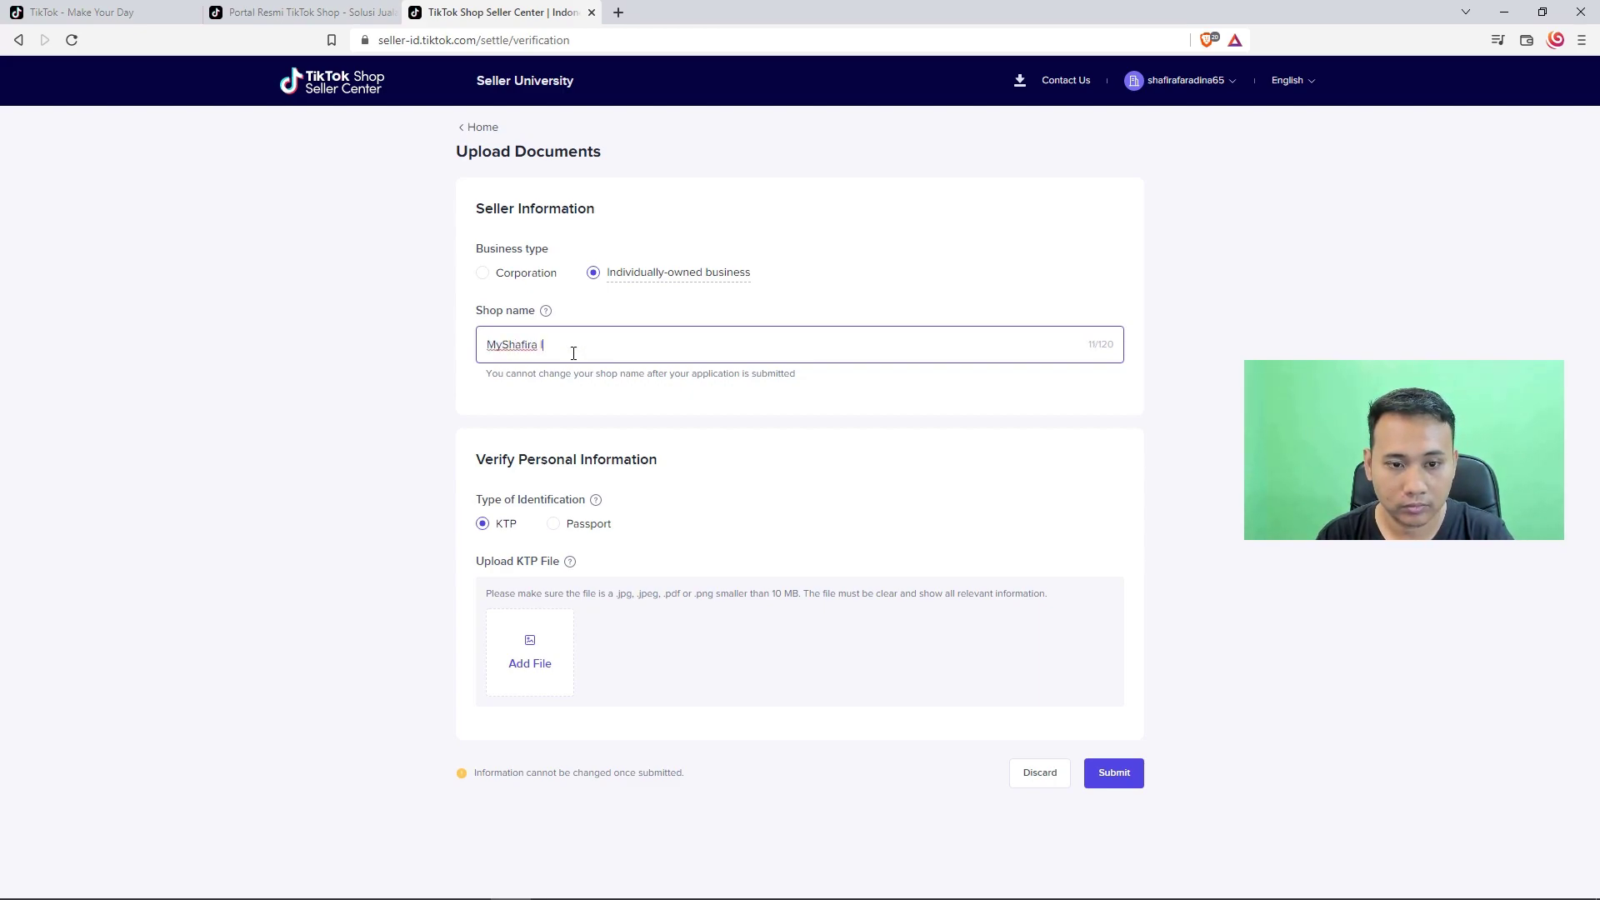
{"action": "key", "text": "BackSpace"}
{"action": "type", "text": "Official"}
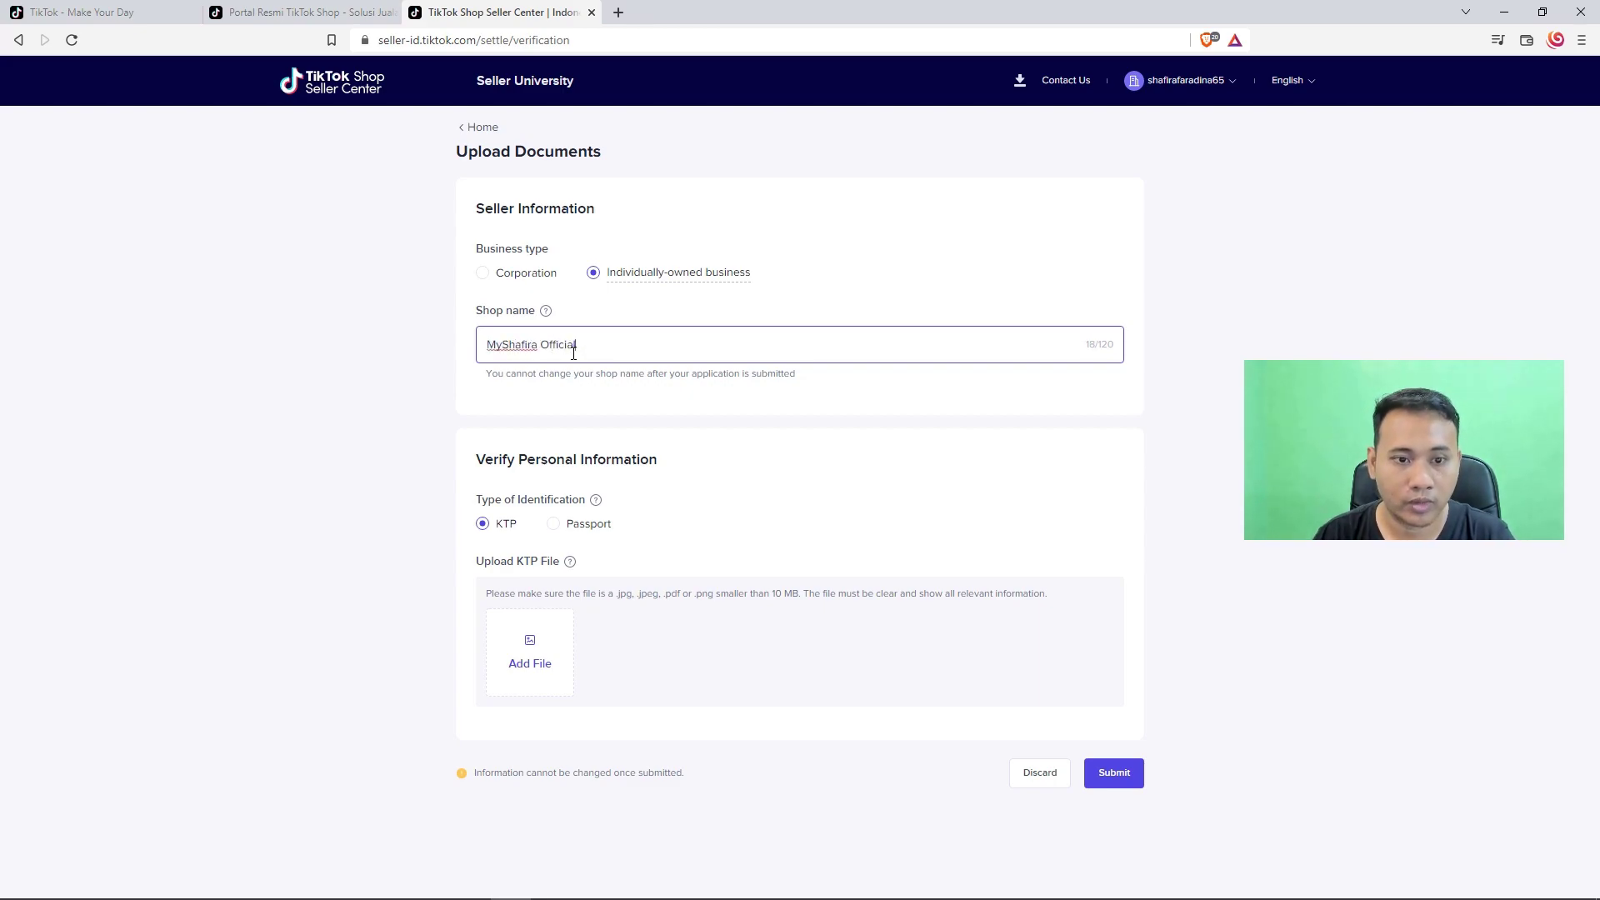
{"action": "left_click", "coordinate": [415, 372]}
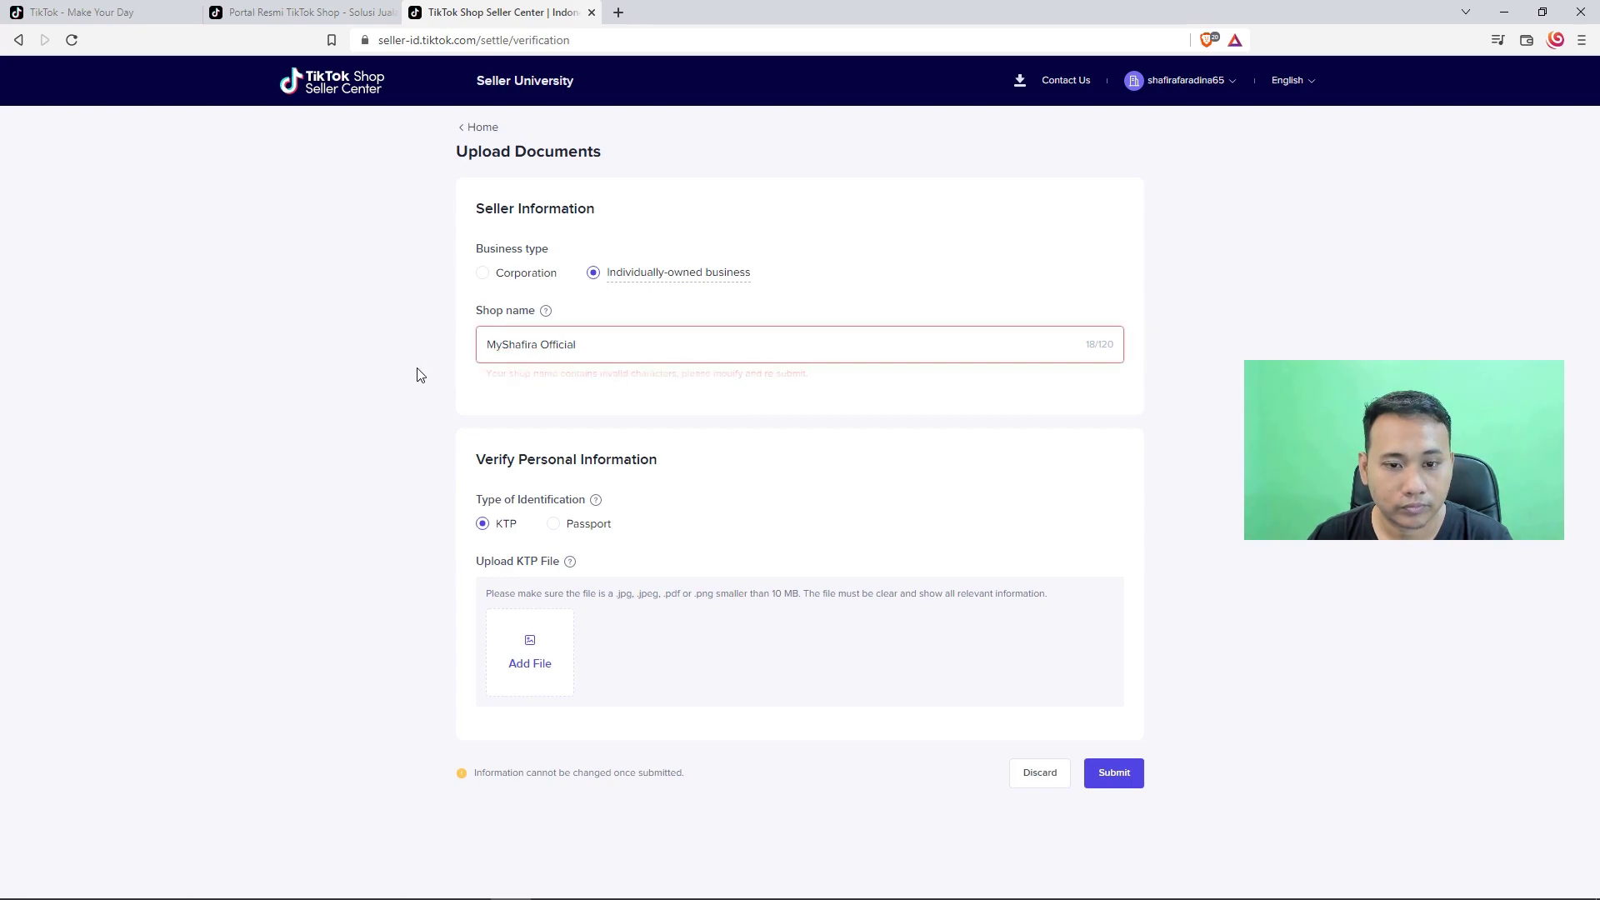
- Change the shop name to 'MyShafira Indonesia' and keep KTP as the identification type
{"action": "left_click", "coordinate": [539, 344]}
{"action": "key", "text": "BackSpace"}
{"action": "left_click", "coordinate": [417, 415]}
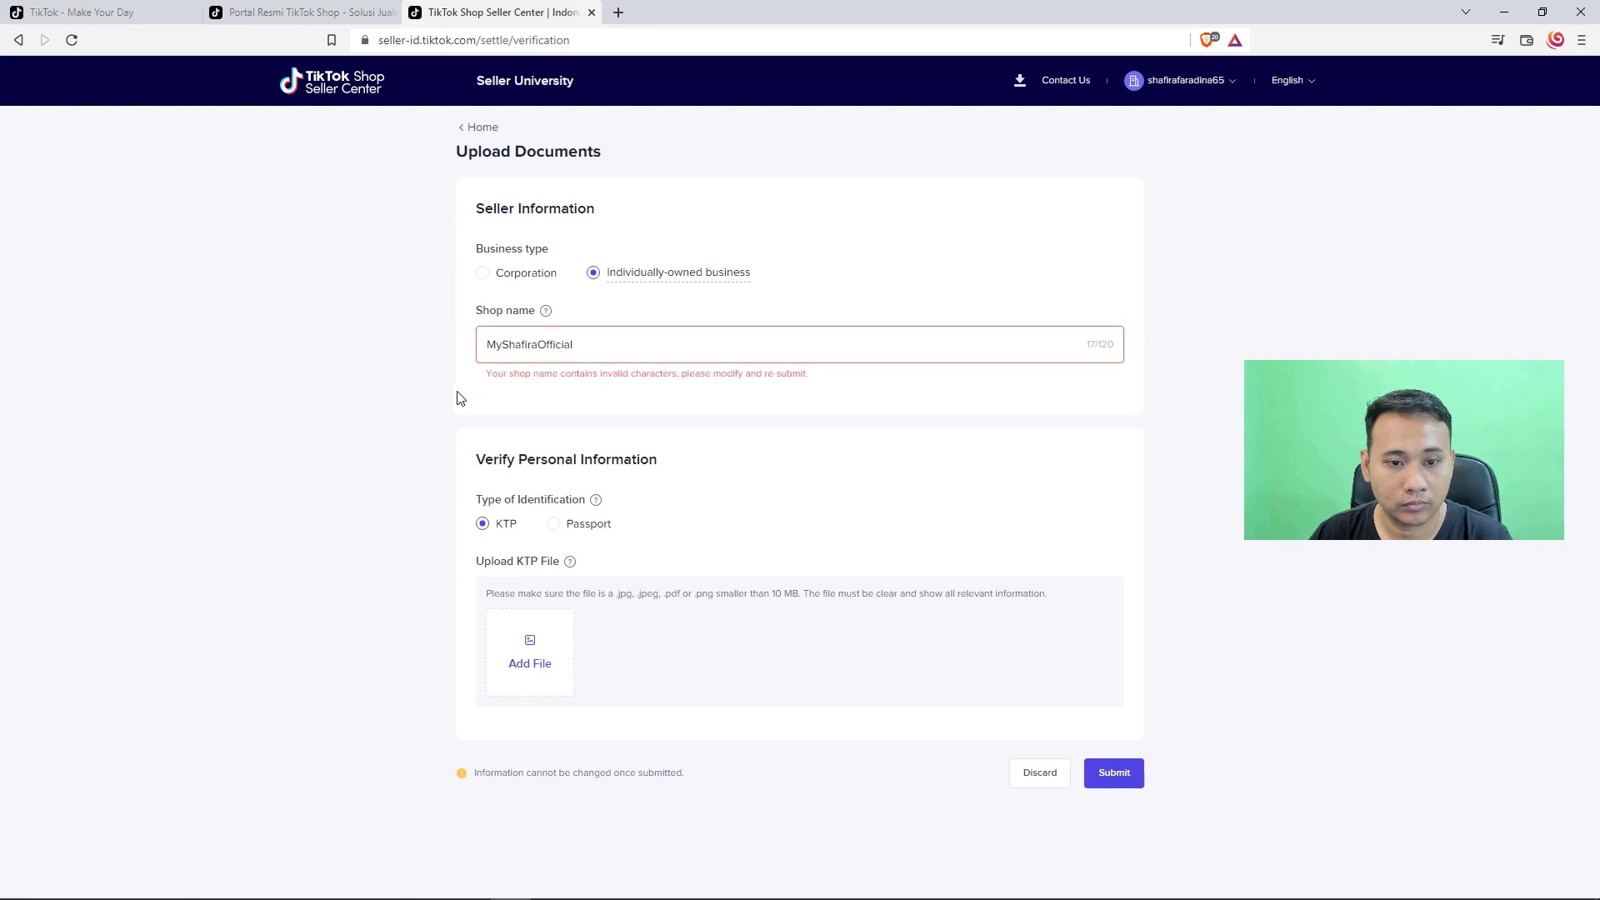
{"action": "left_click_drag", "start_coordinate": [597, 348], "coordinate": [477, 363]}
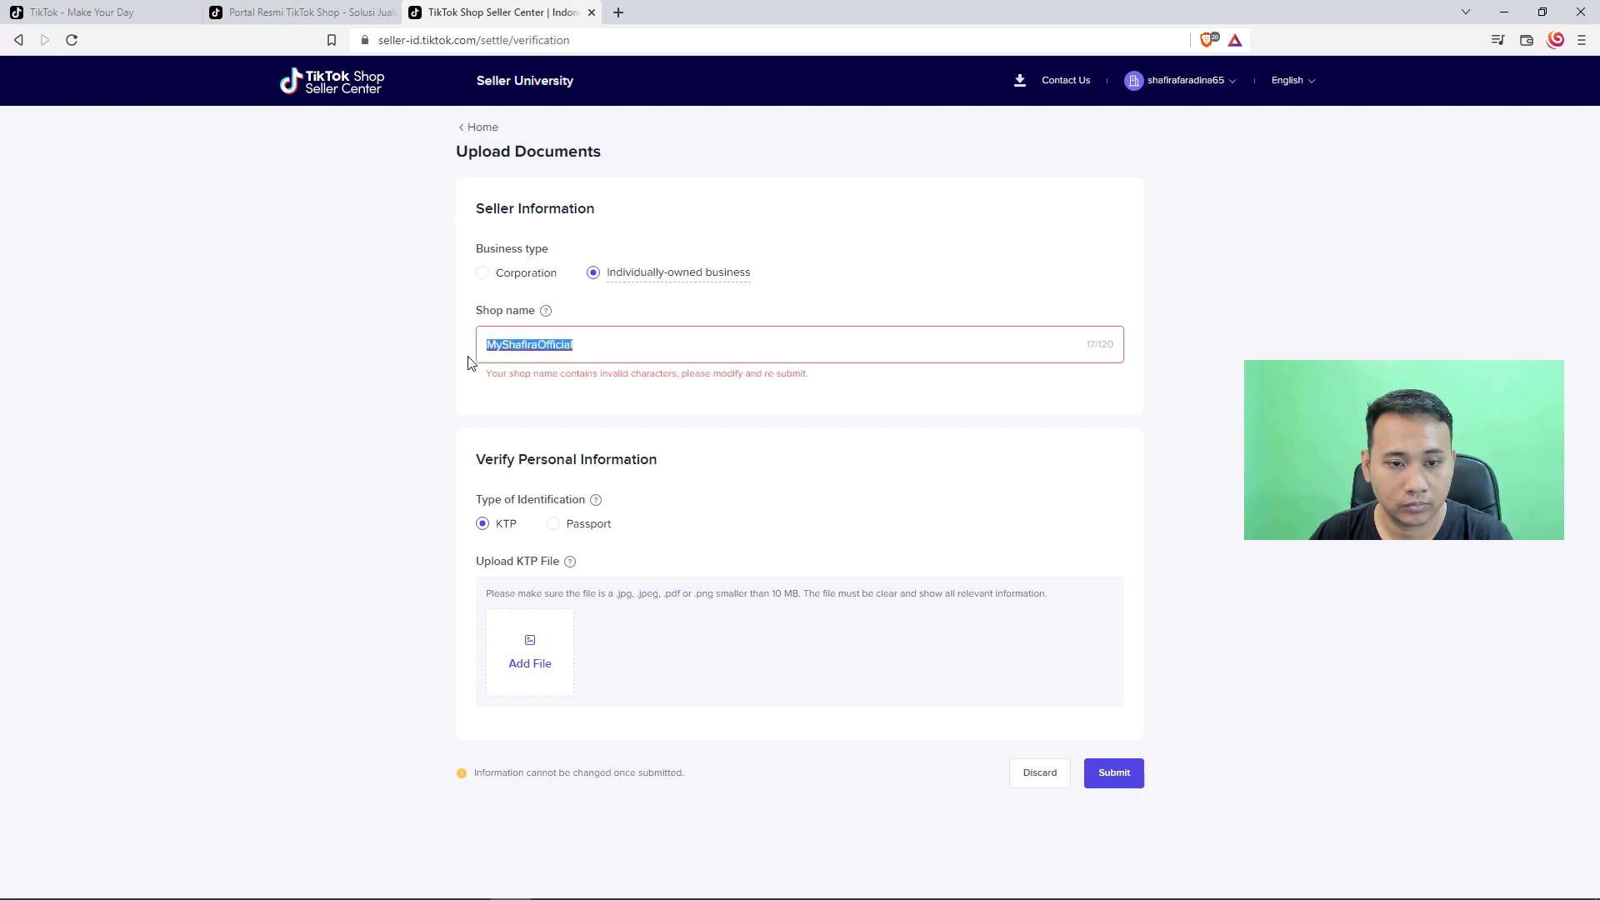
{"action": "type", "text": "mysh"}
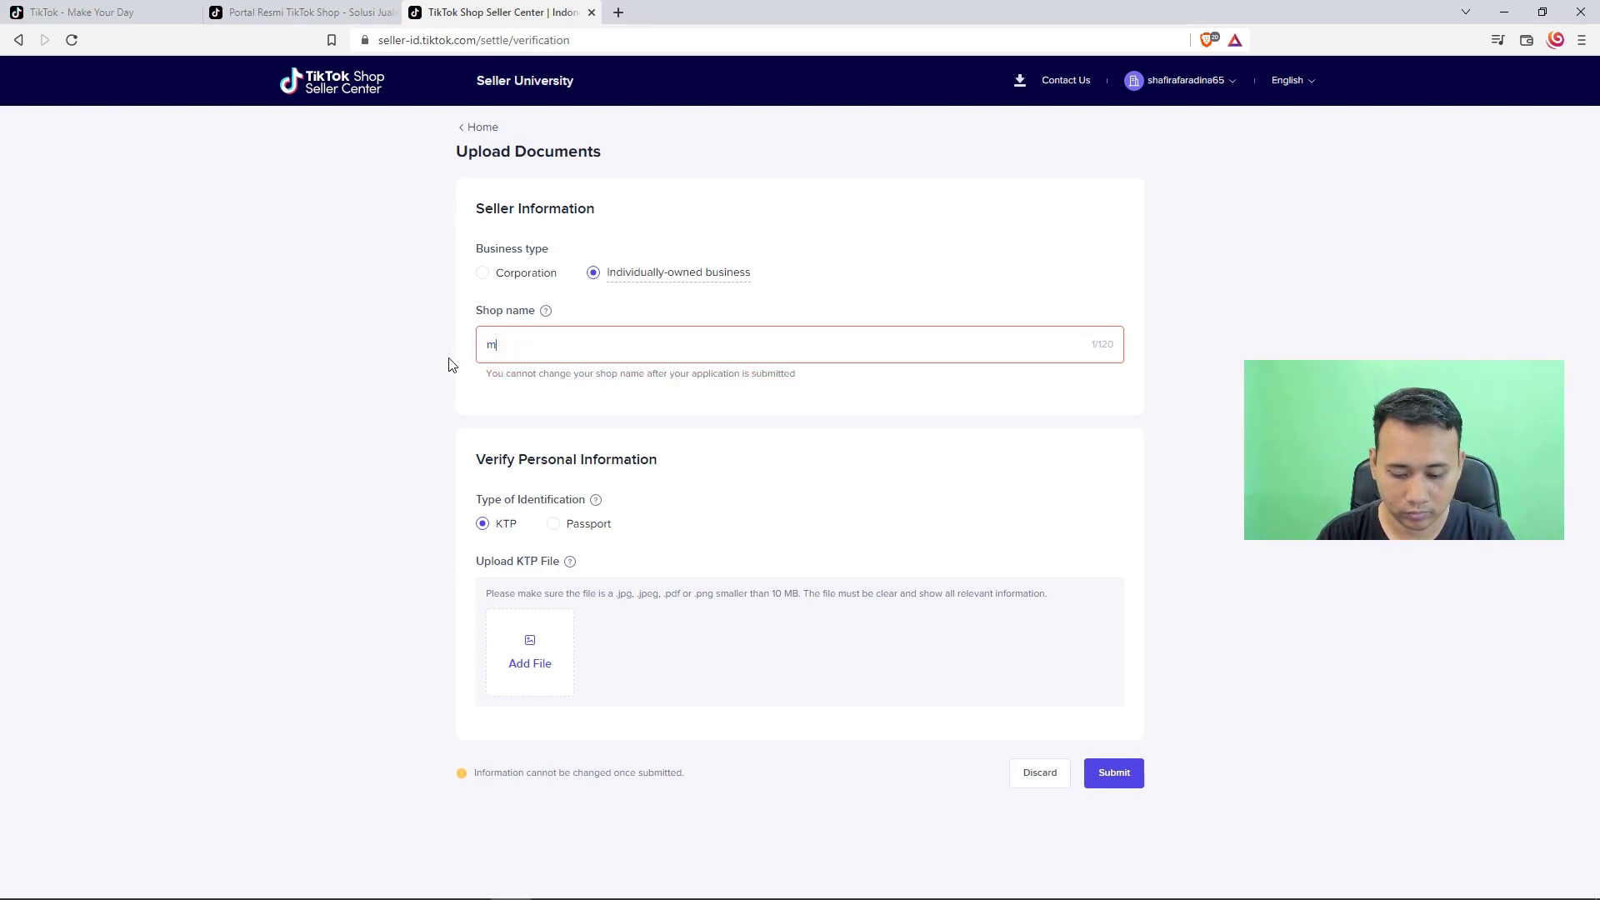
{"action": "key", "text": "BackSpace"}
{"action": "key", "text": "BackSpace"}
{"action": "key", "text": "BackSpace"}
{"action": "key", "text": "BackSpace"}
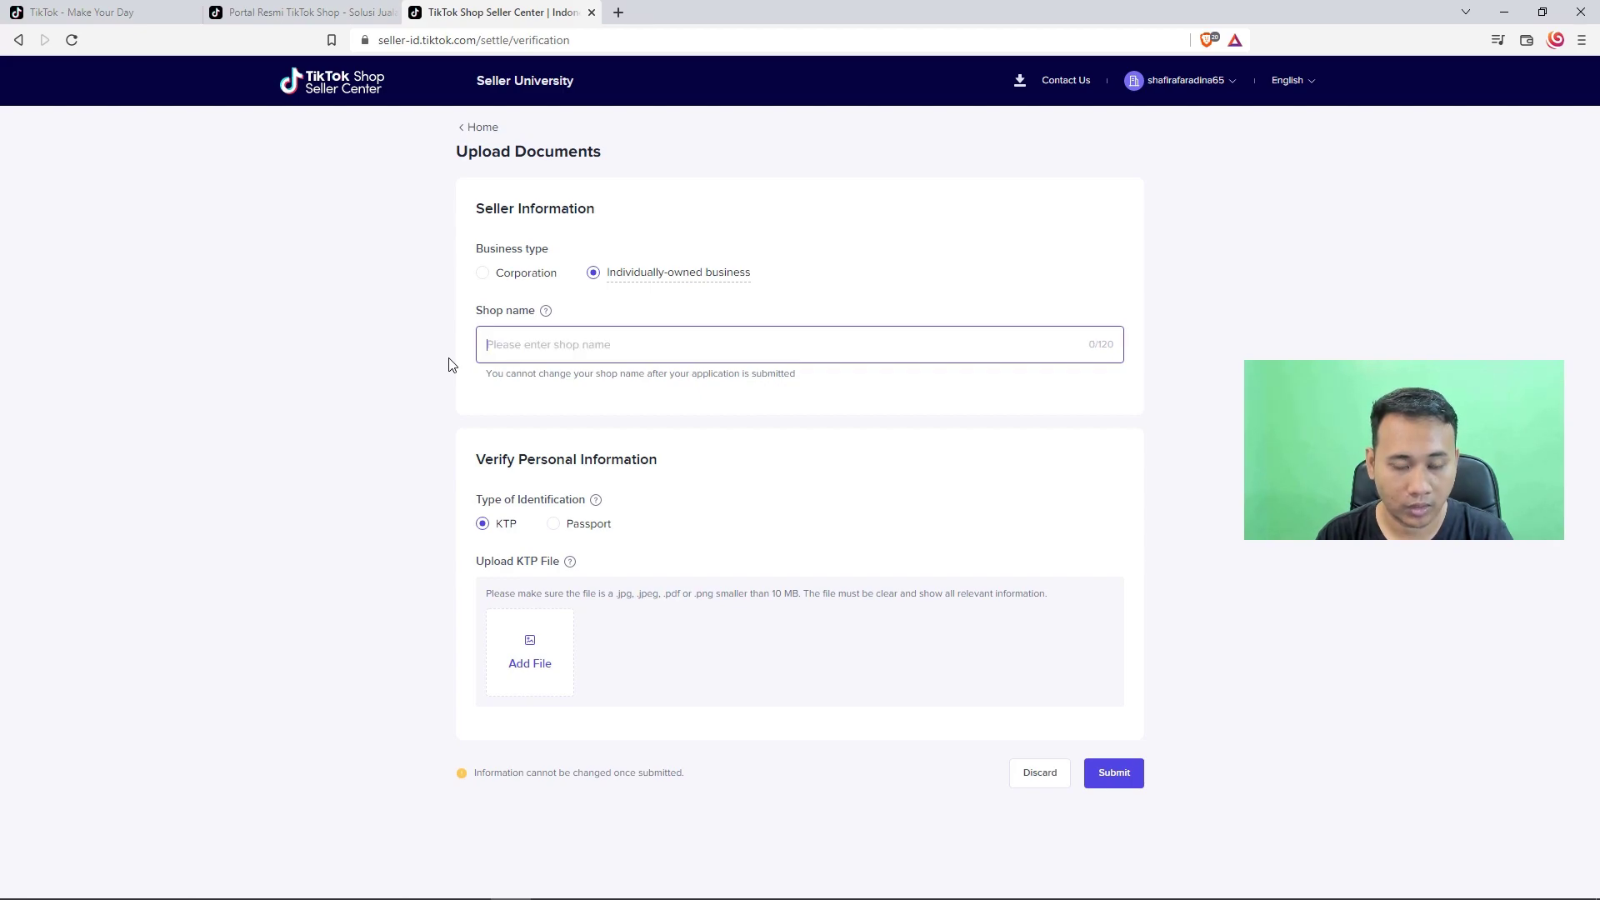
{"action": "type", "text": "MyShafira Indonesia"}
{"action": "left_click", "coordinate": [449, 364]}
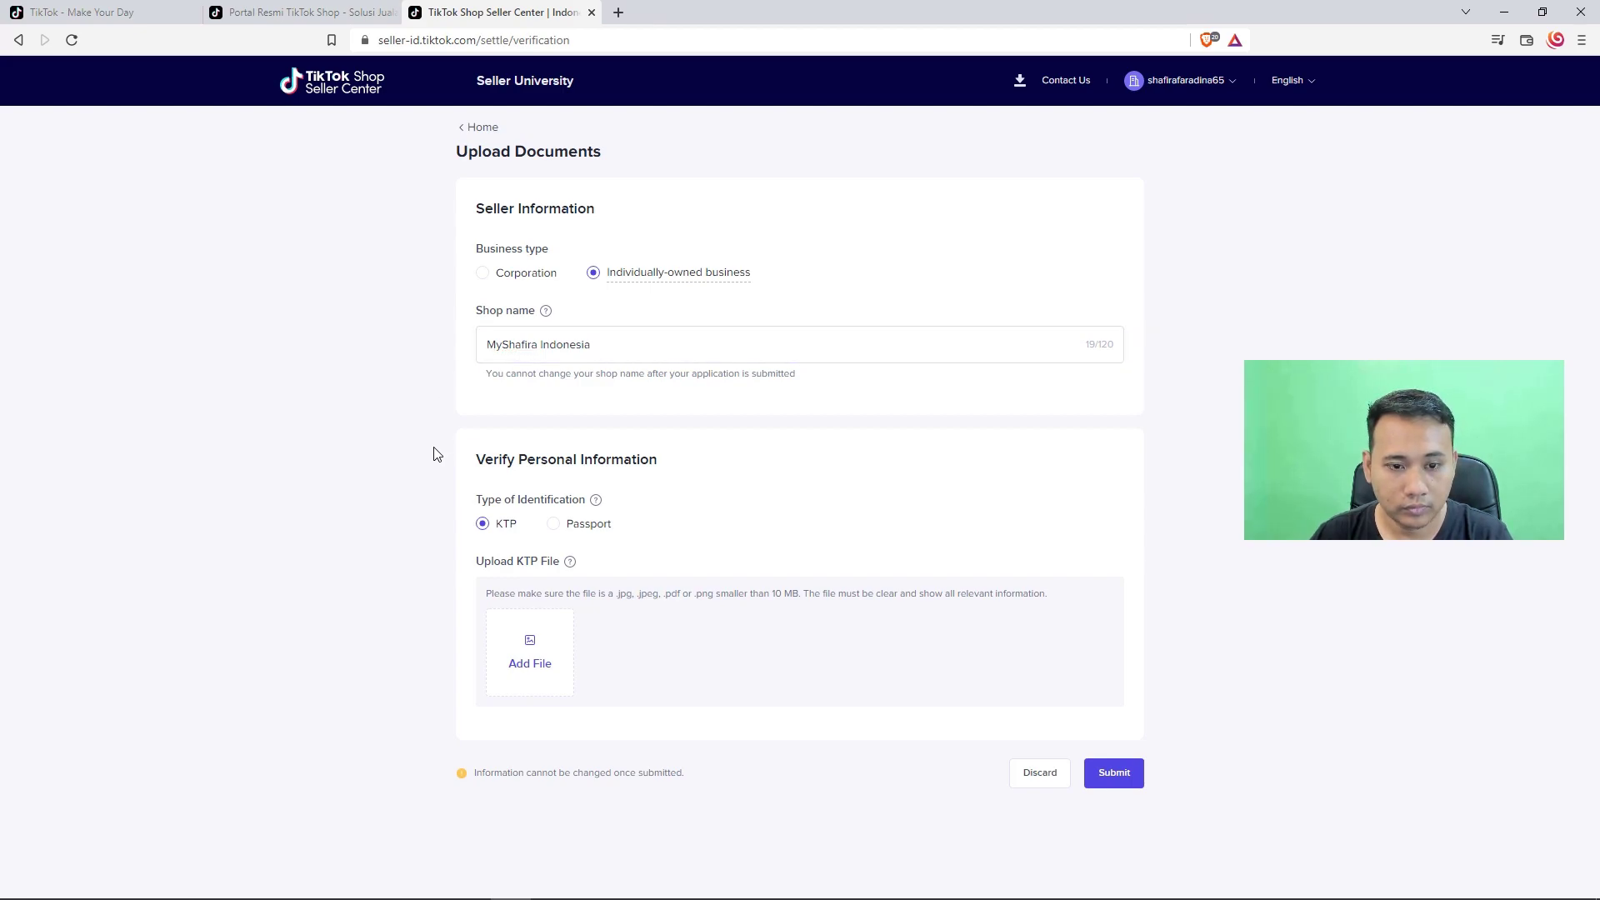
{"action": "left_click", "coordinate": [554, 525]}
{"action": "left_click", "coordinate": [483, 528]}
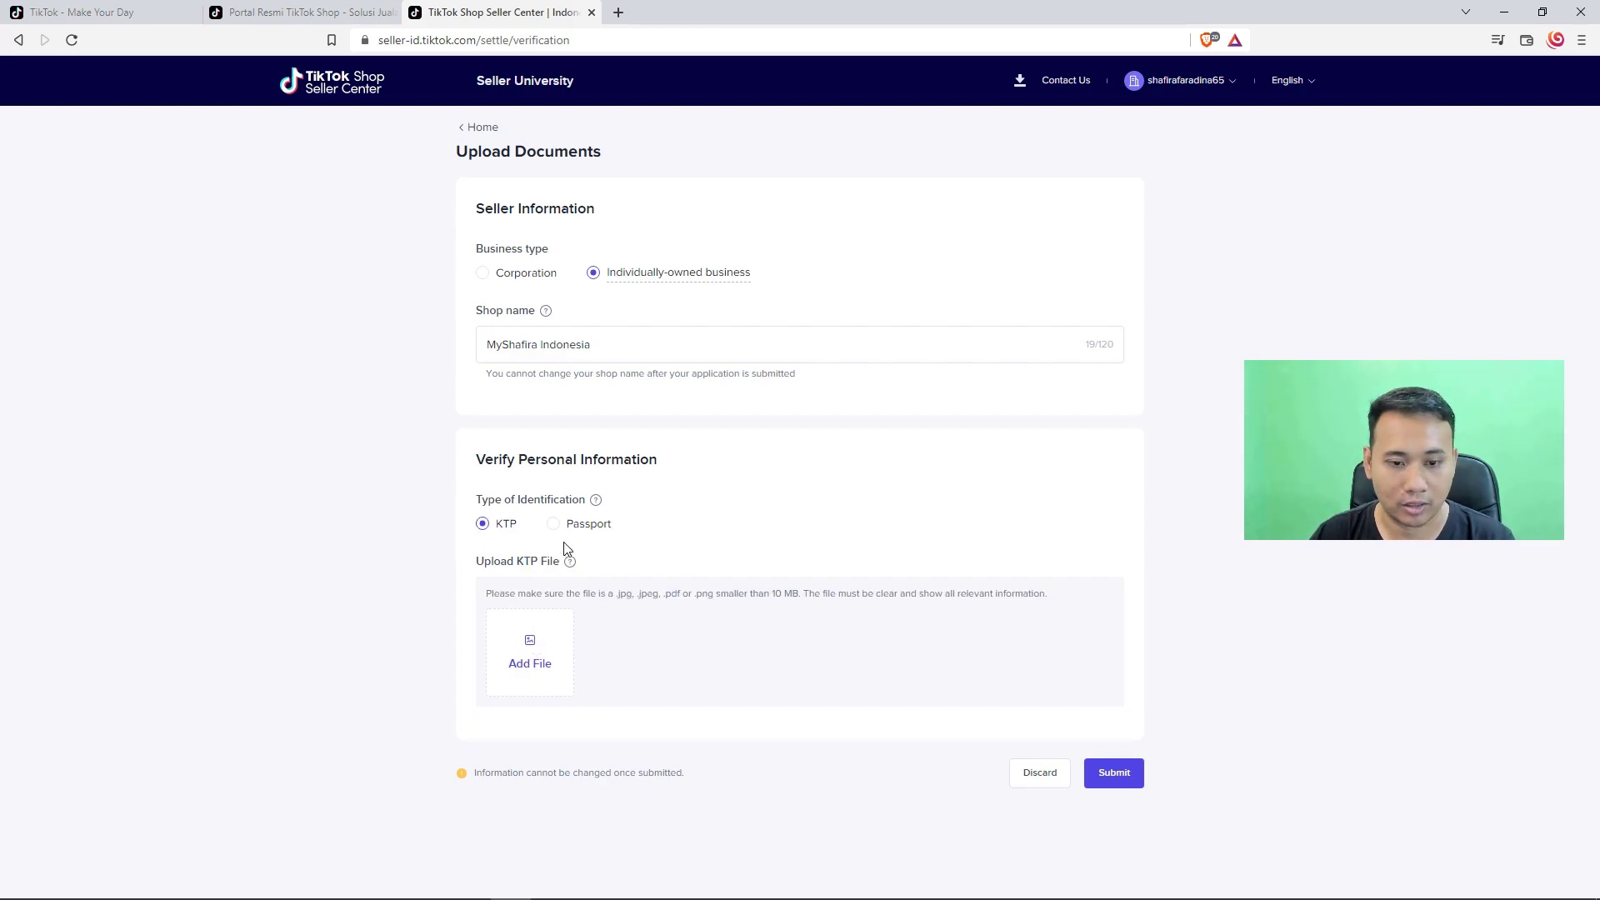
- Upload IMG_20180427_101024 from Menporex (E:) > DOKUMEN NEGARA as the KTP photo
{"action": "left_click", "coordinate": [527, 658]}
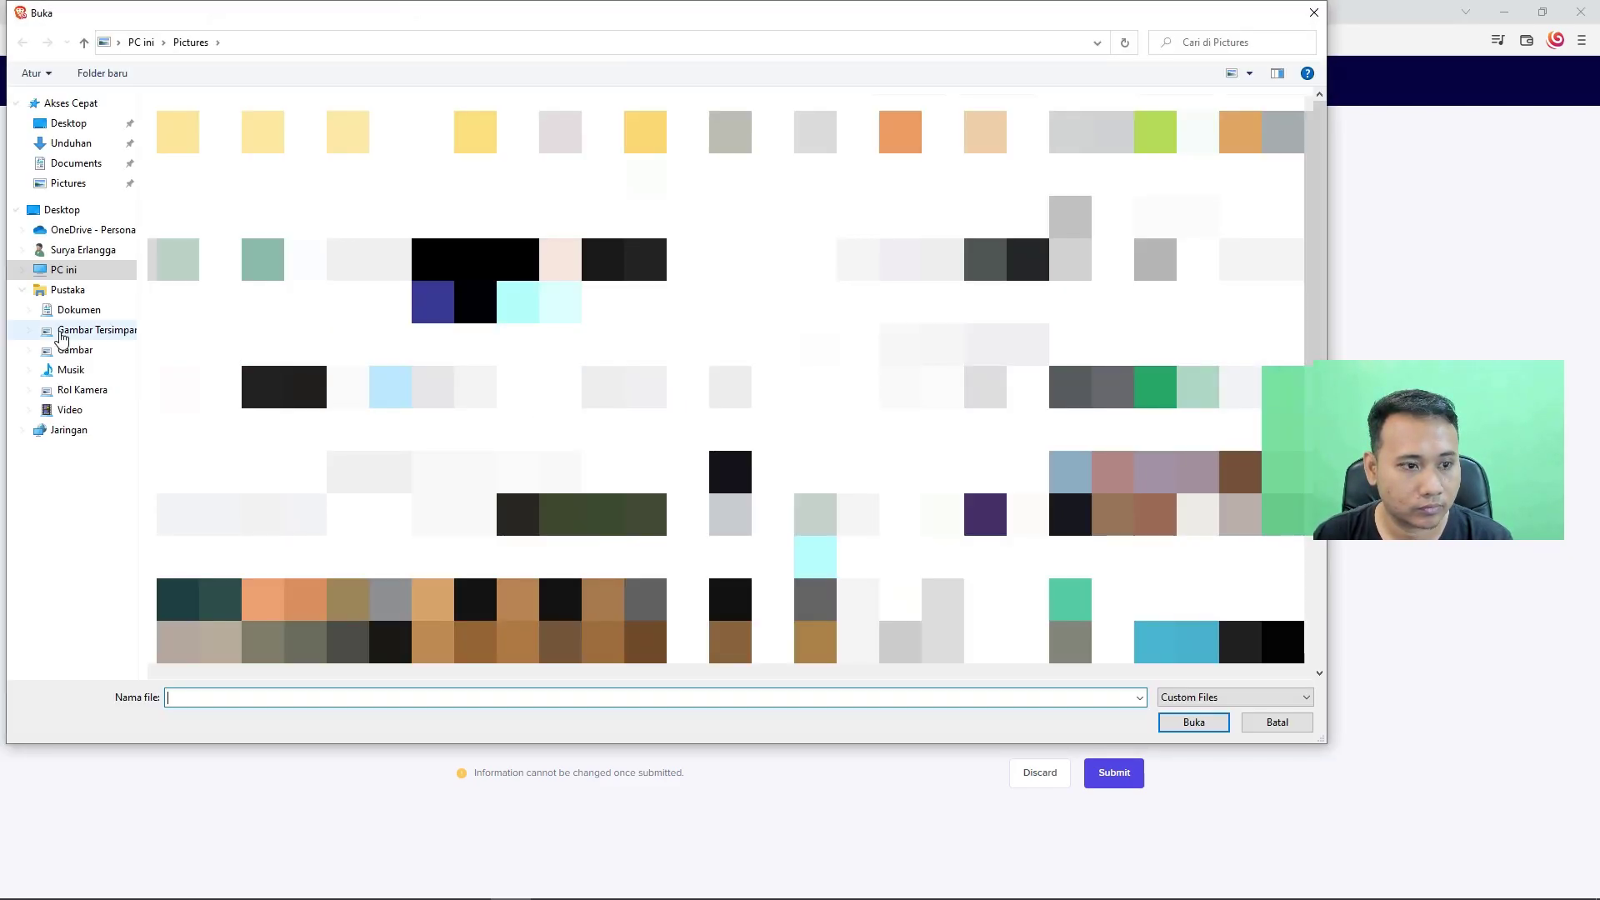
{"action": "left_click", "coordinate": [22, 270]}
{"action": "left_click", "coordinate": [85, 469]}
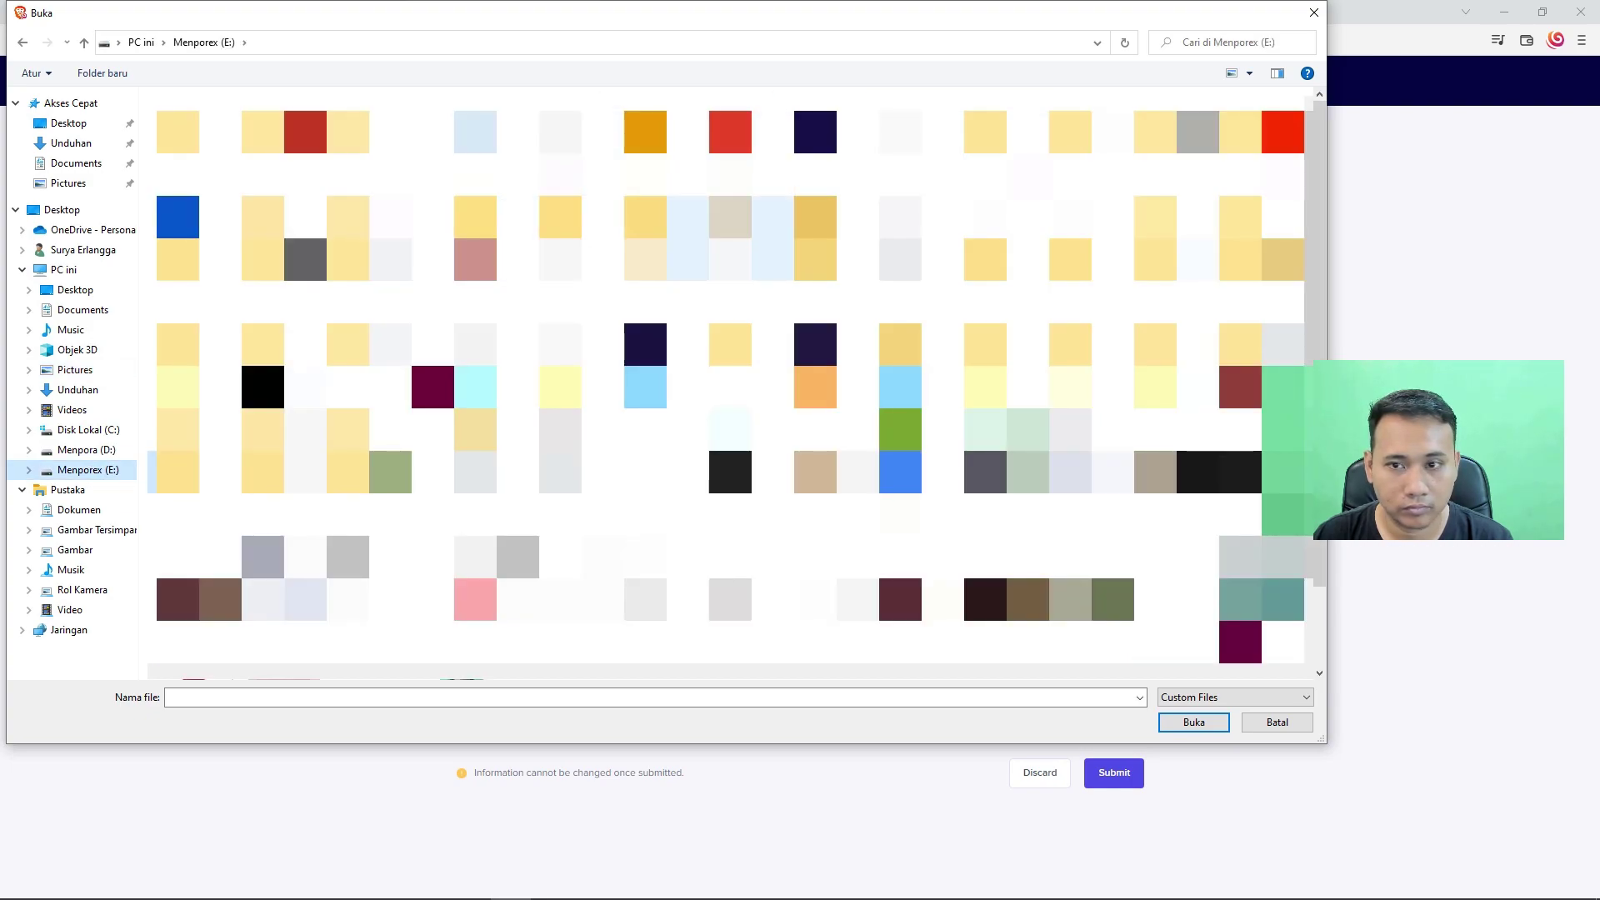
{"action": "double_click", "coordinate": [1092, 153]}
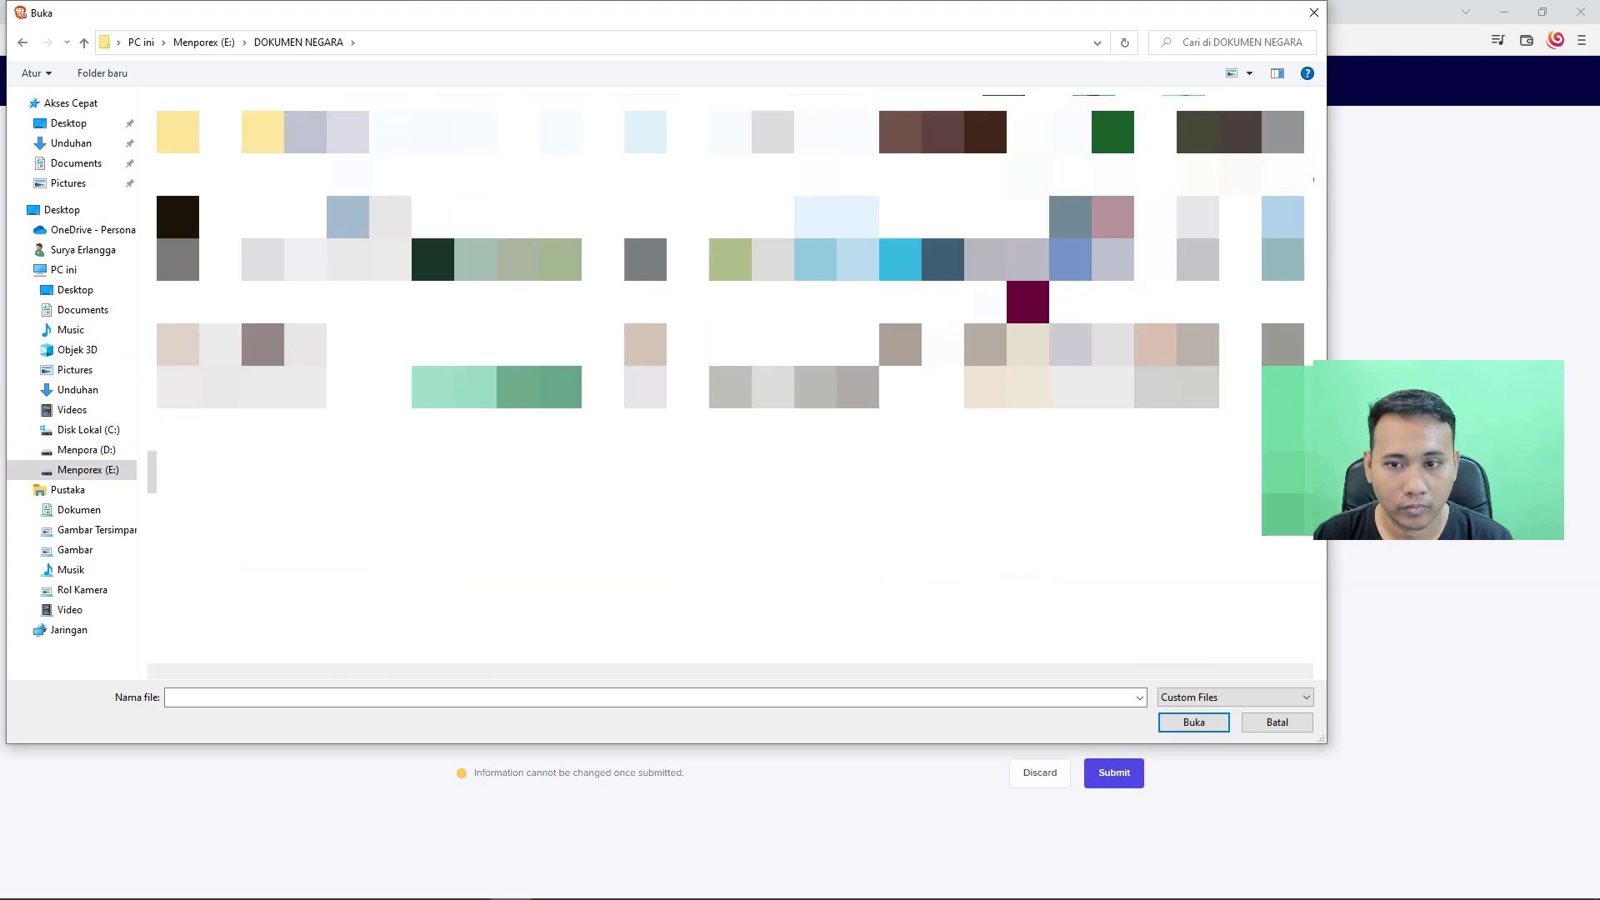
{"action": "left_click", "coordinate": [1261, 150]}
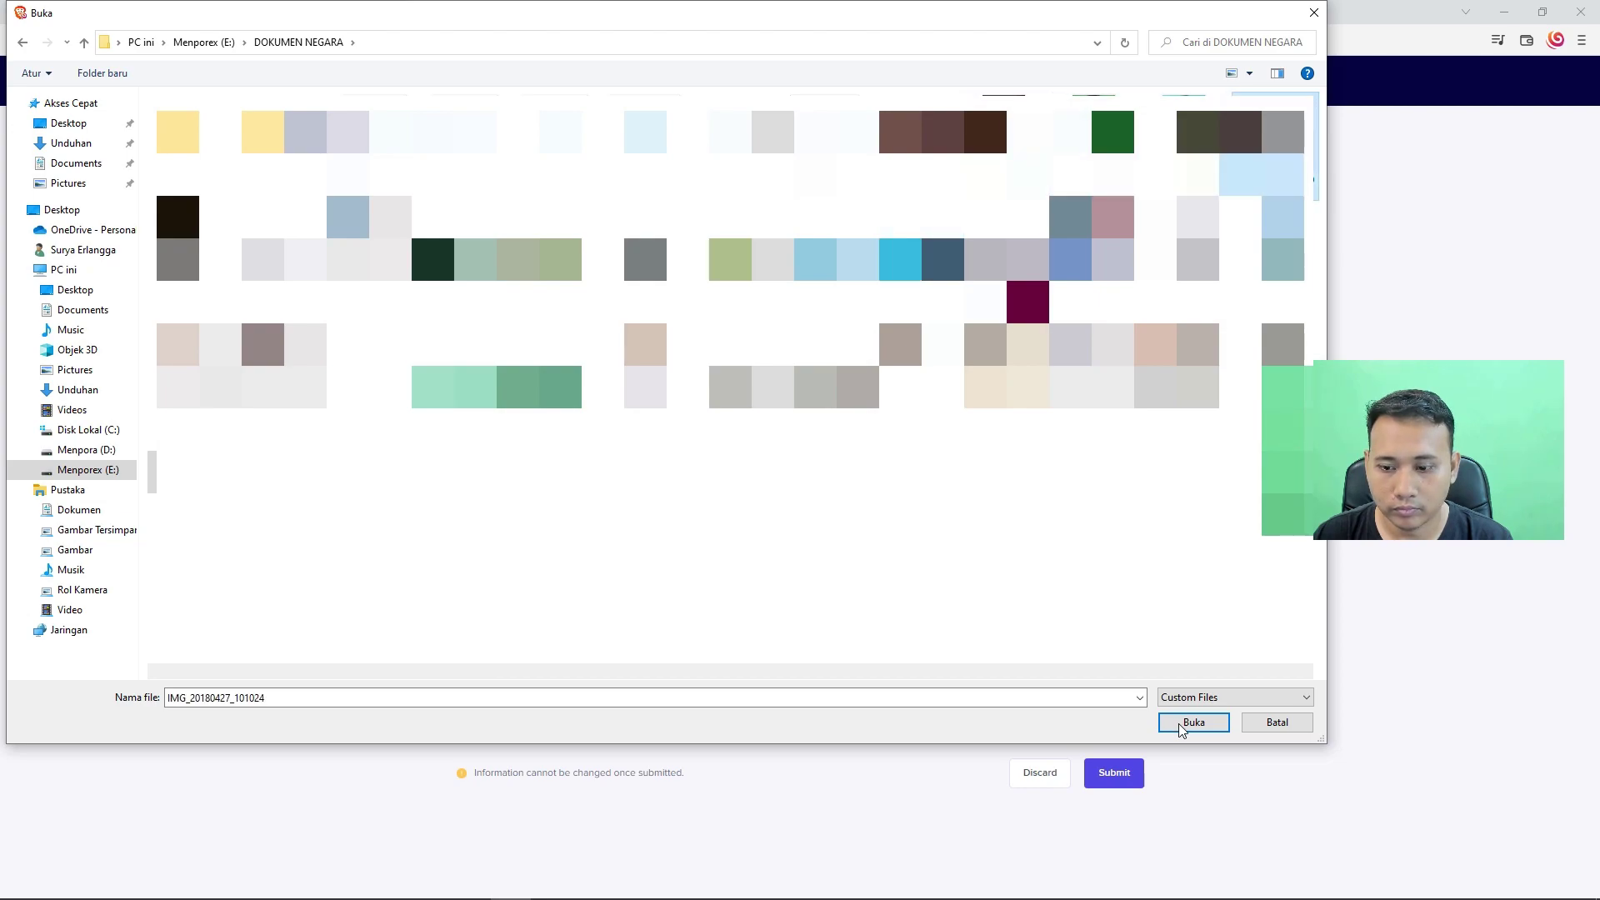
{"action": "left_click", "coordinate": [1187, 725]}
{"action": "scroll", "coordinate": [712, 537], "scroll_direction": "down", "scroll_amount": 3}
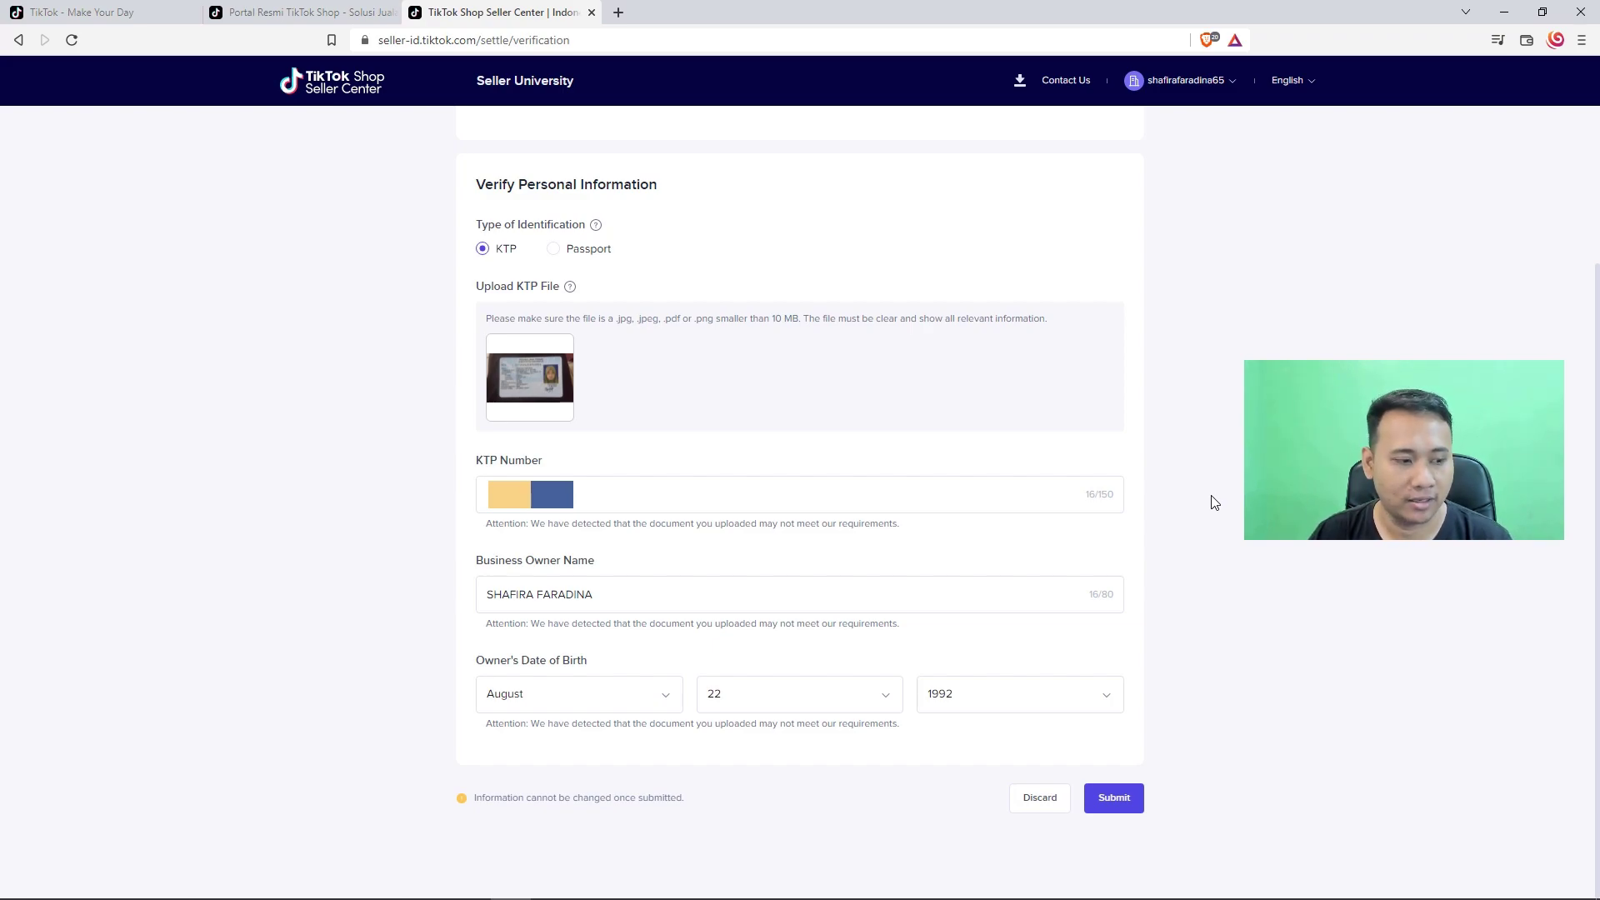
- Submit the verification form and confirm the shop information
{"action": "left_click", "coordinate": [1121, 802]}
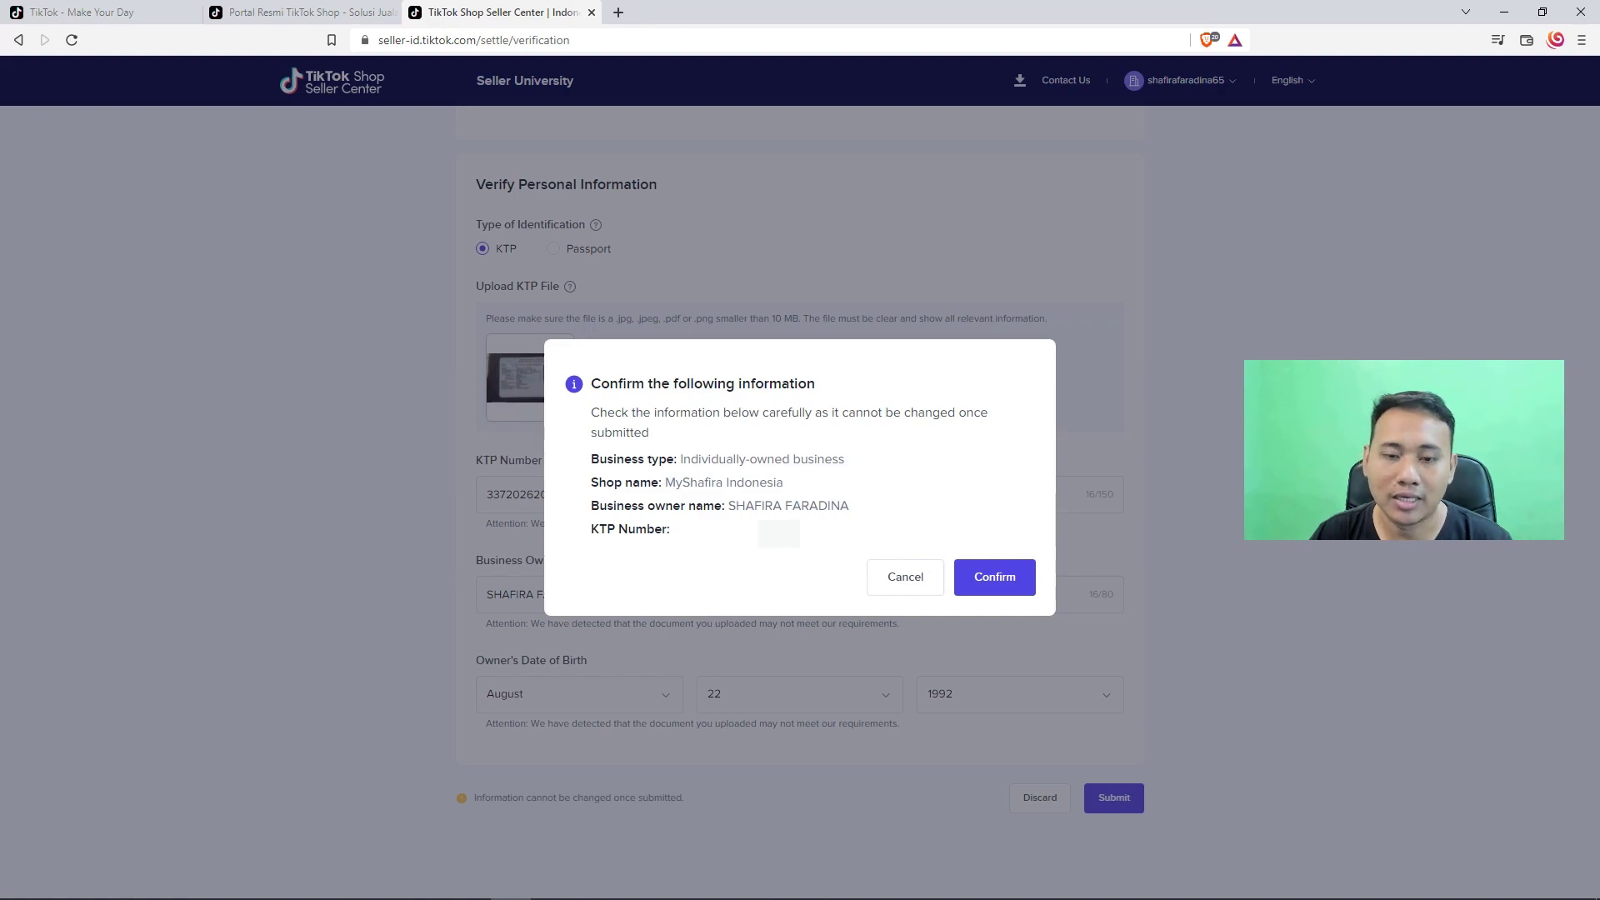
{"action": "left_click", "coordinate": [1002, 581]}
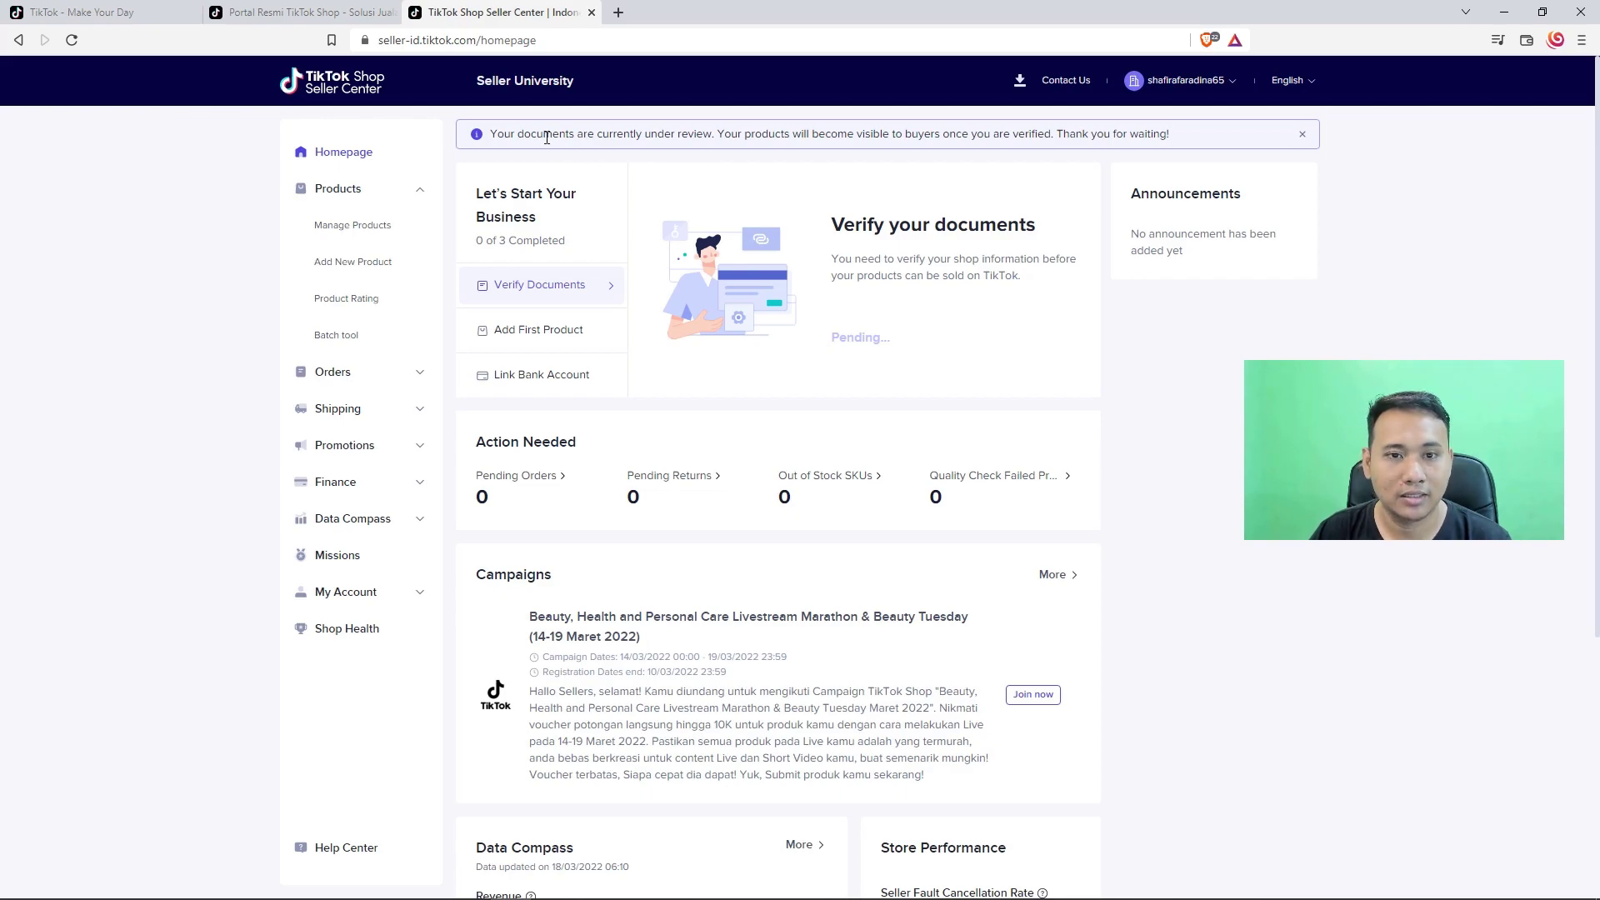
- Highlight the review notice about when products become visible while reading it
{"action": "left_click_drag", "start_coordinate": [498, 134], "coordinate": [852, 135]}
{"action": "left_click", "coordinate": [721, 135]}
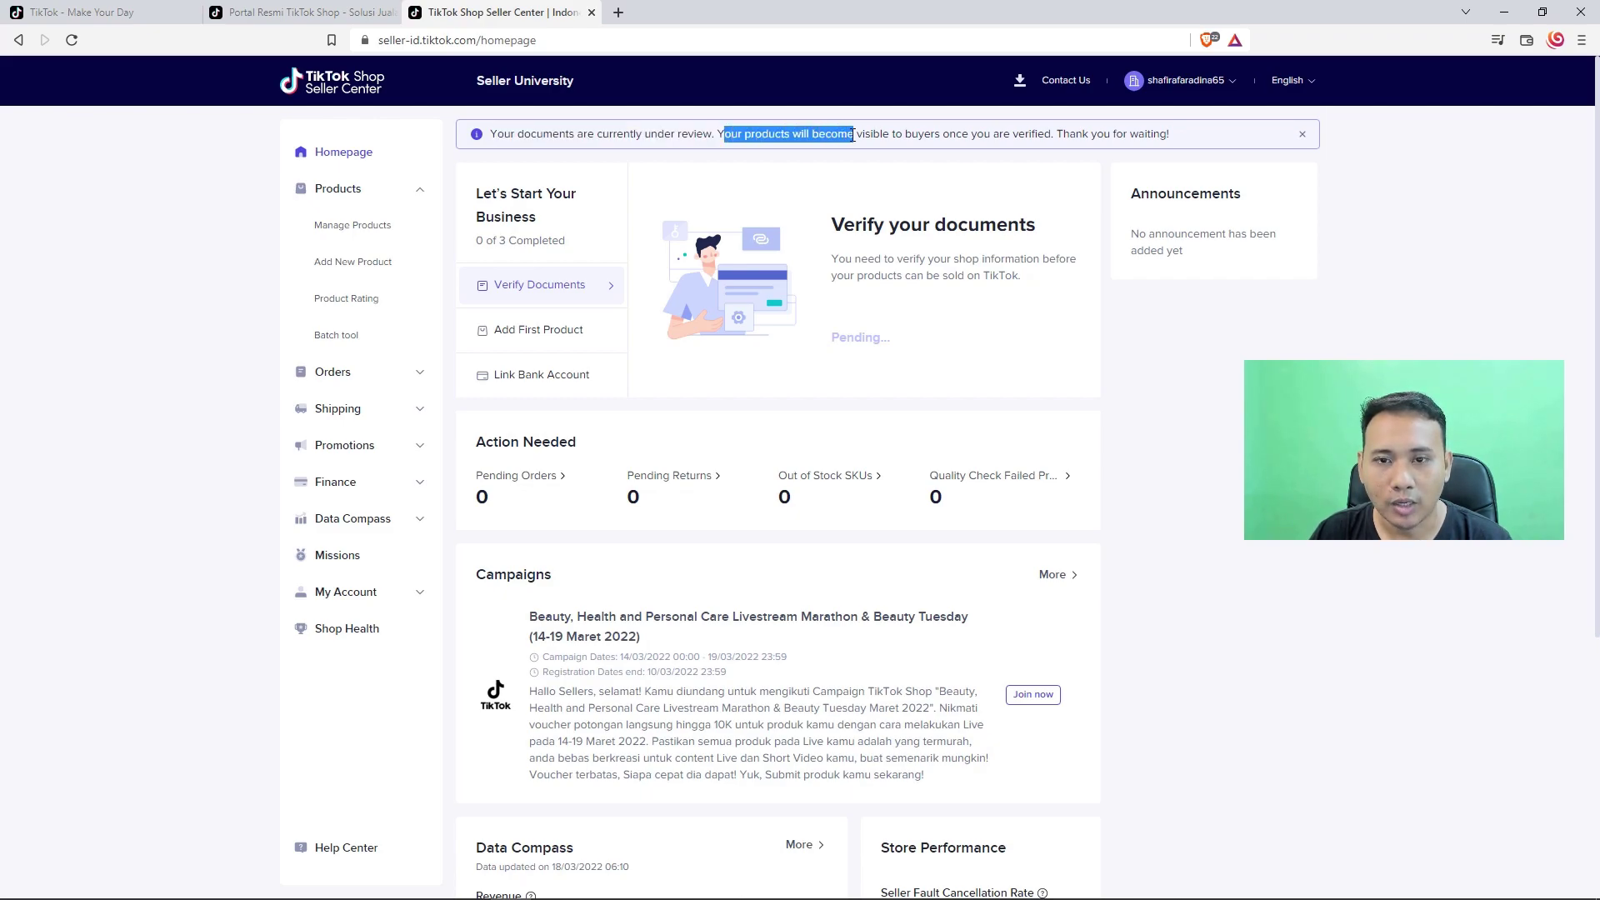
{"action": "left_click", "coordinate": [983, 140]}
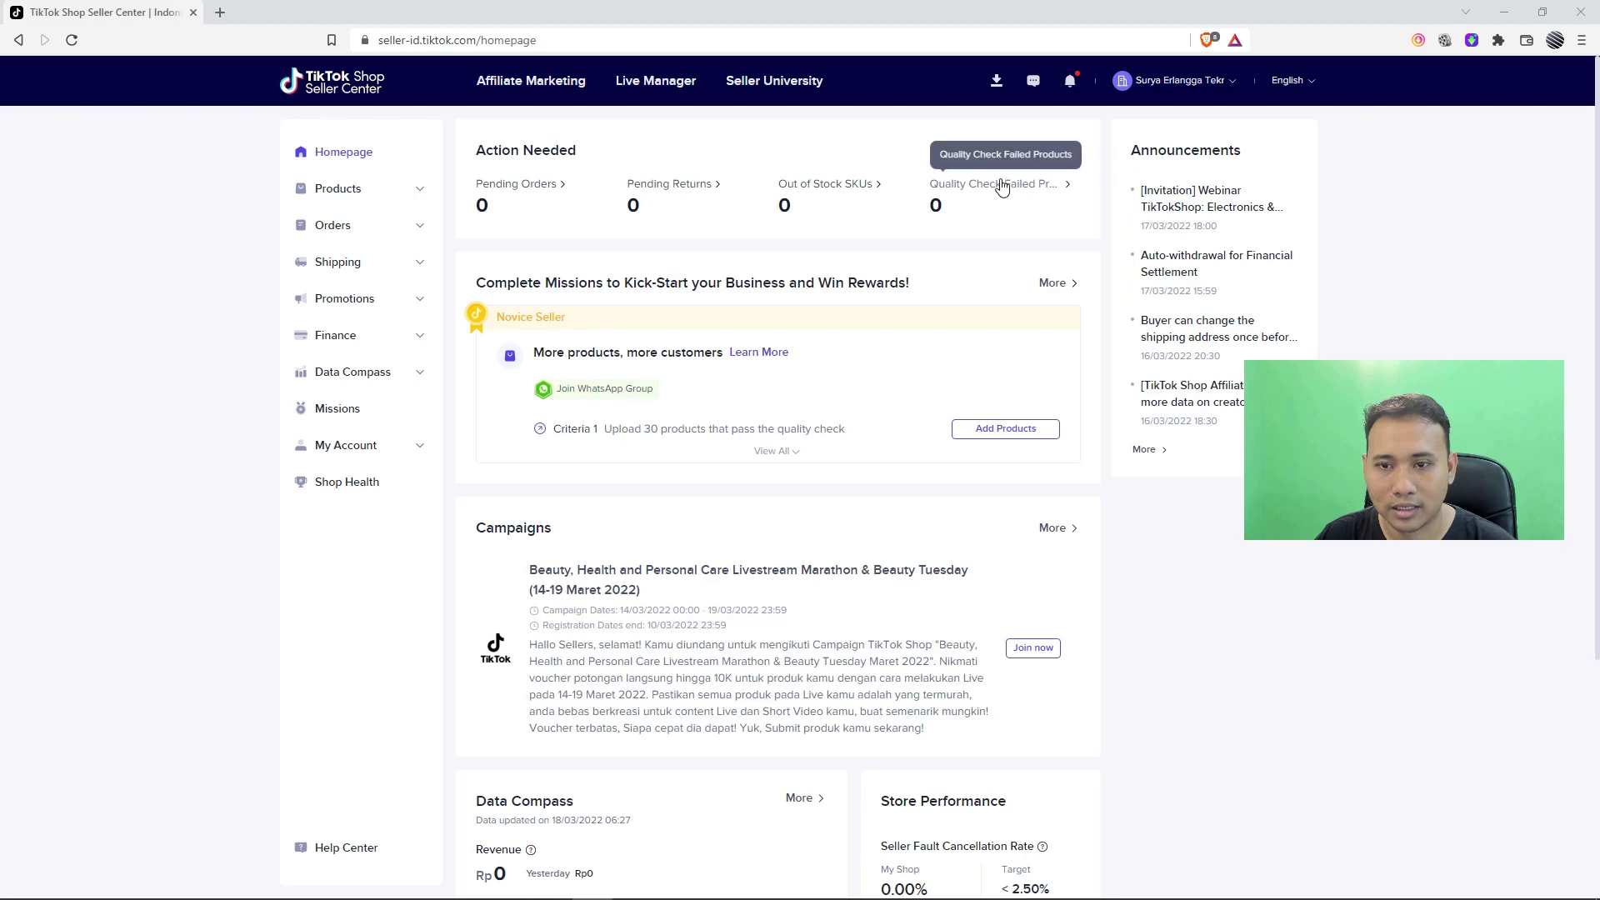
{"action": "left_click", "coordinate": [1058, 191]}
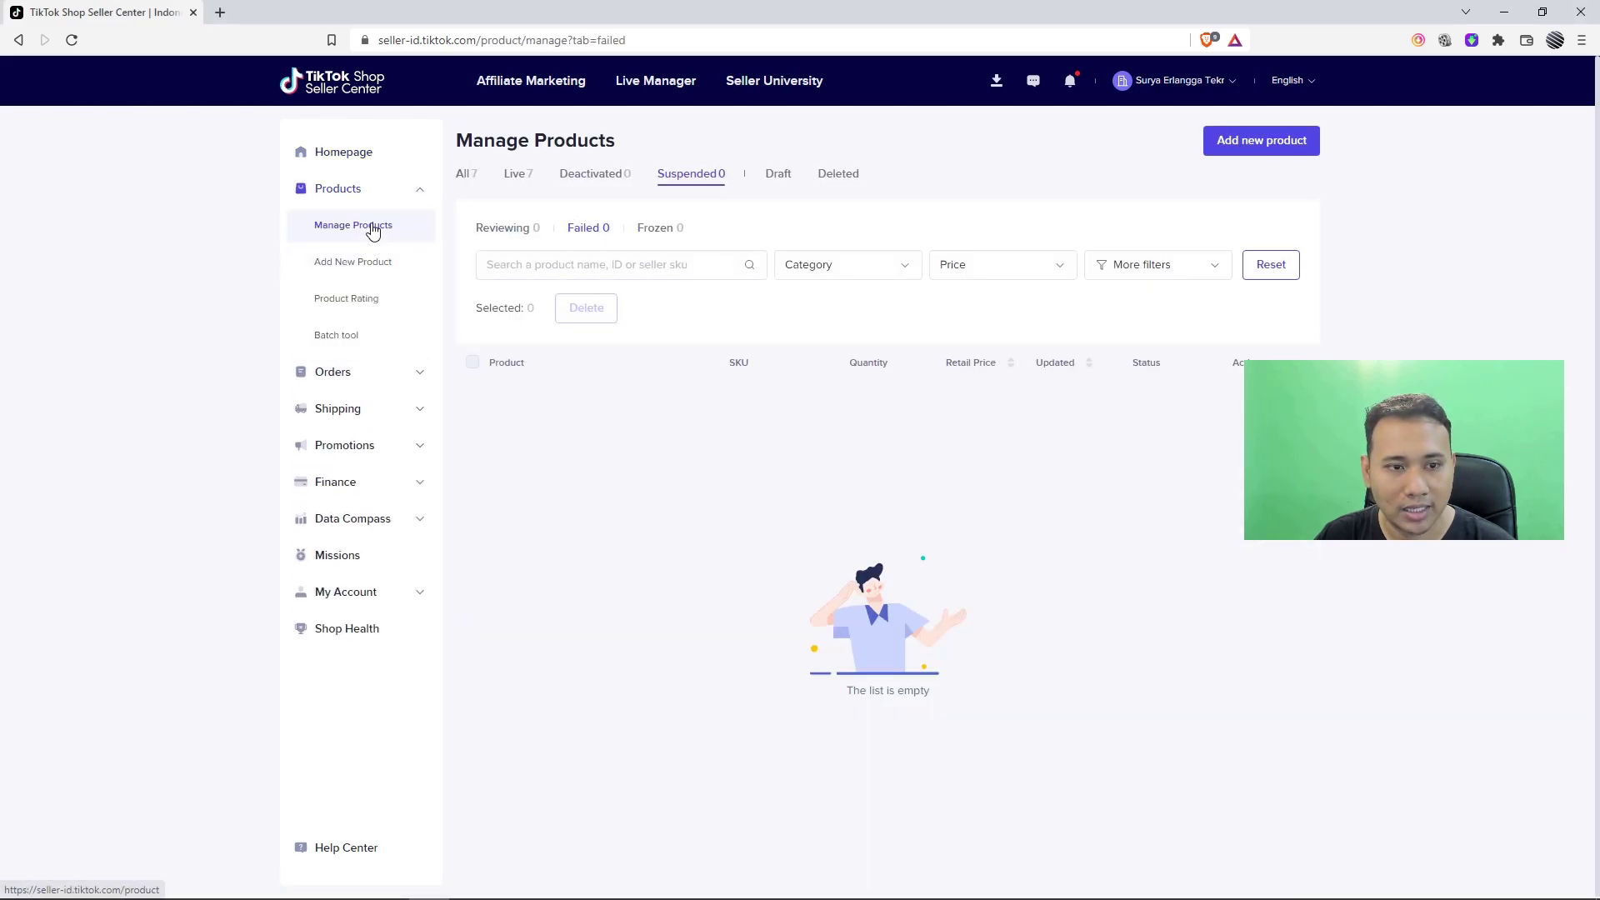
{"action": "left_click", "coordinate": [356, 157]}
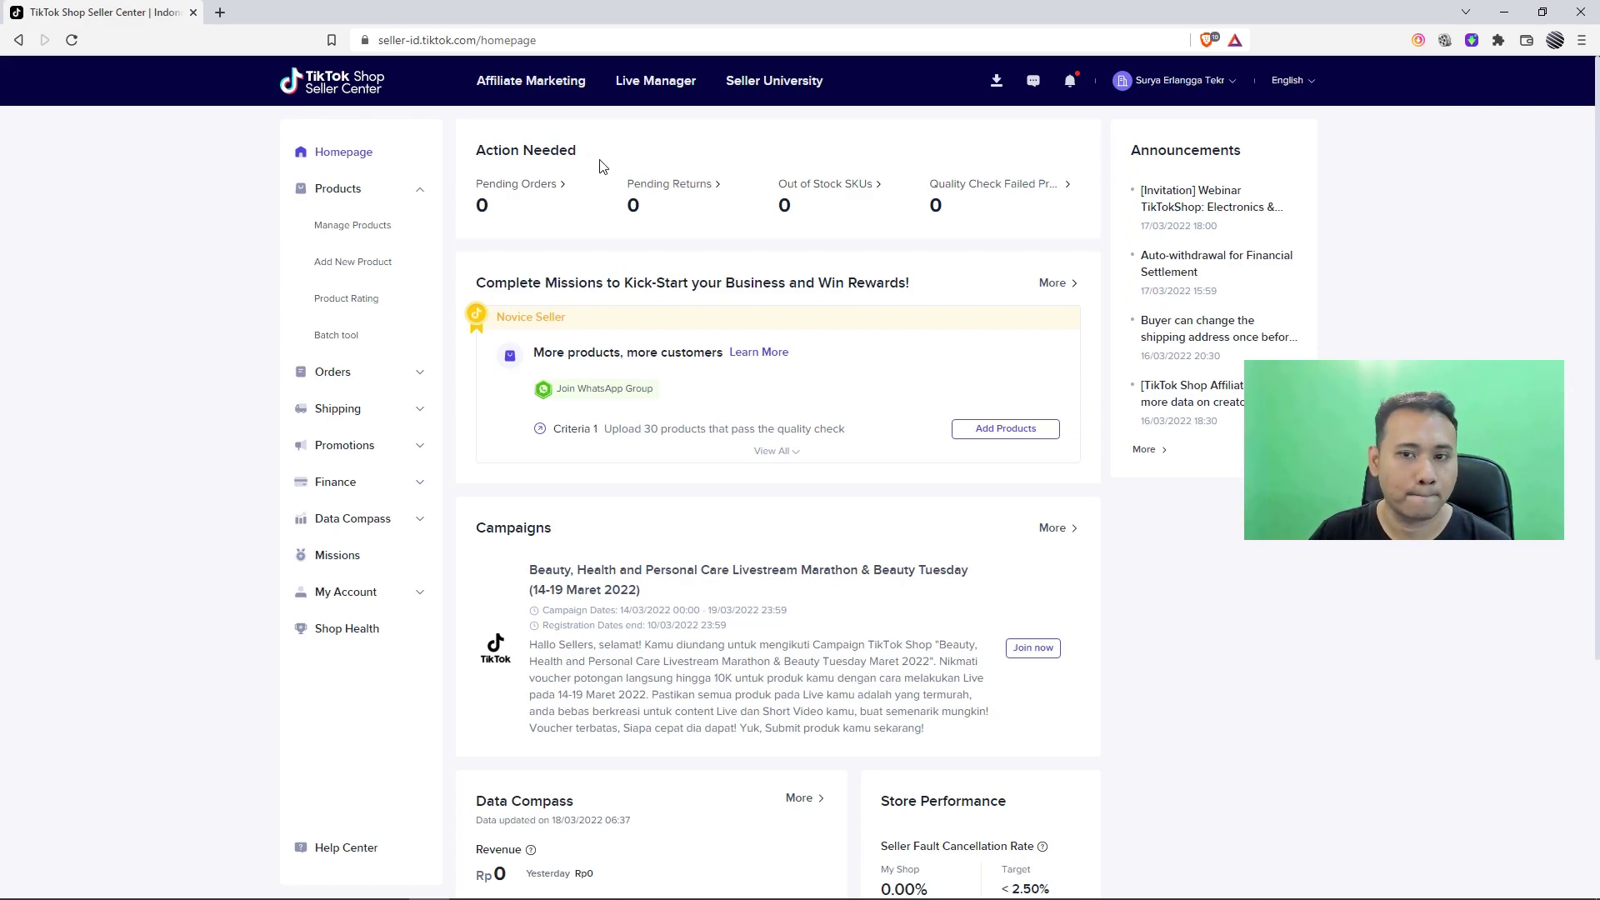
{"action": "left_click", "coordinate": [721, 192]}
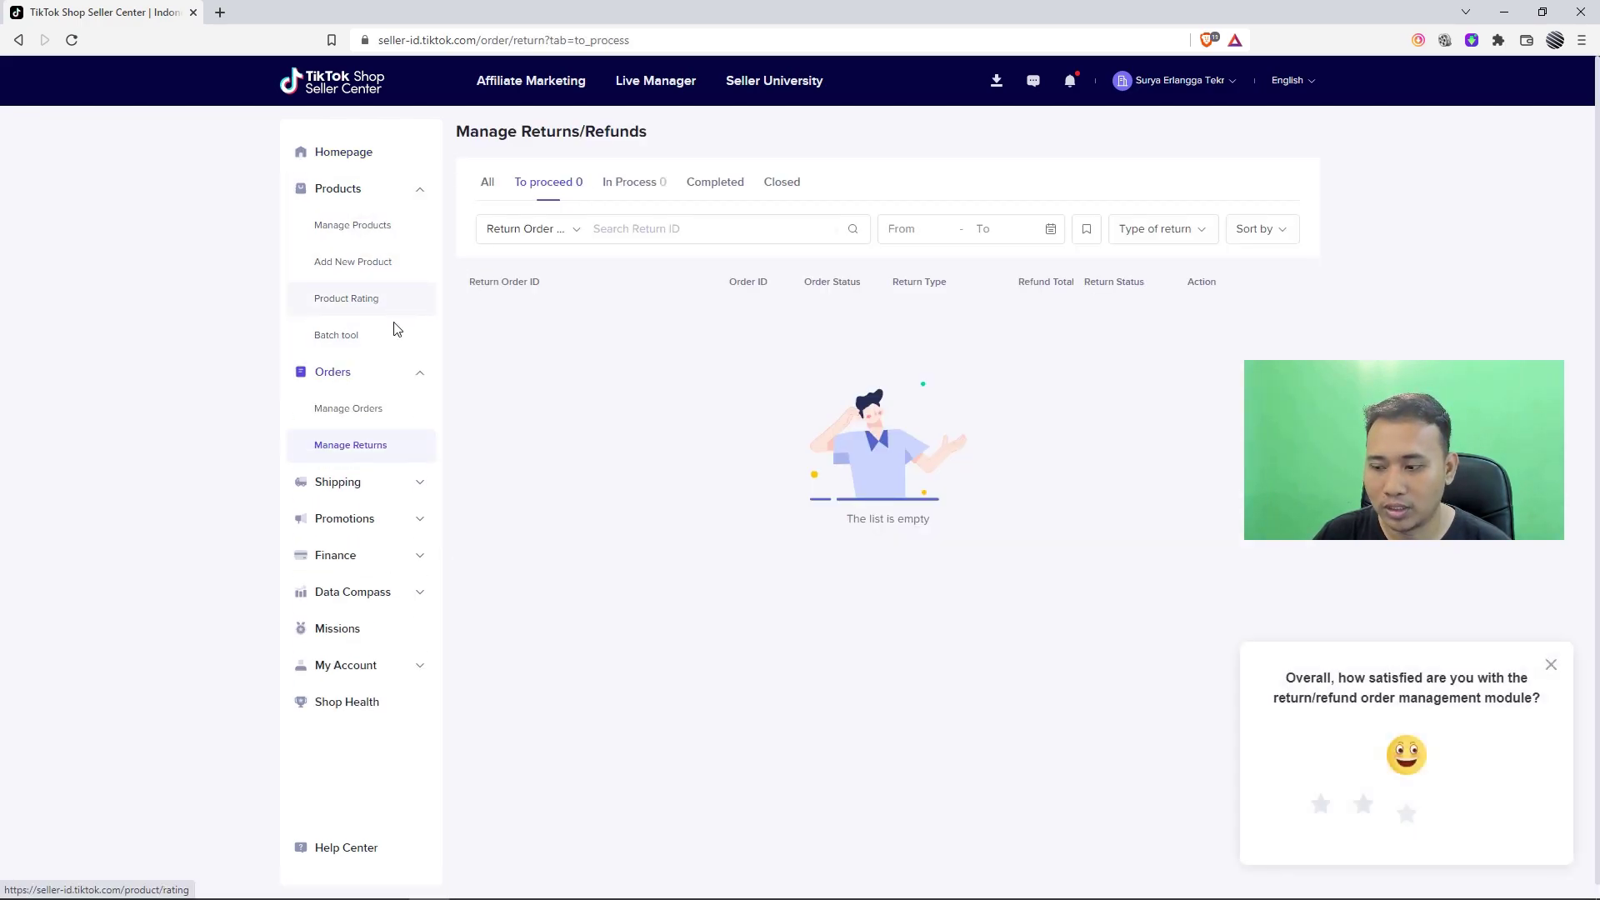
{"action": "left_click", "coordinate": [354, 155]}
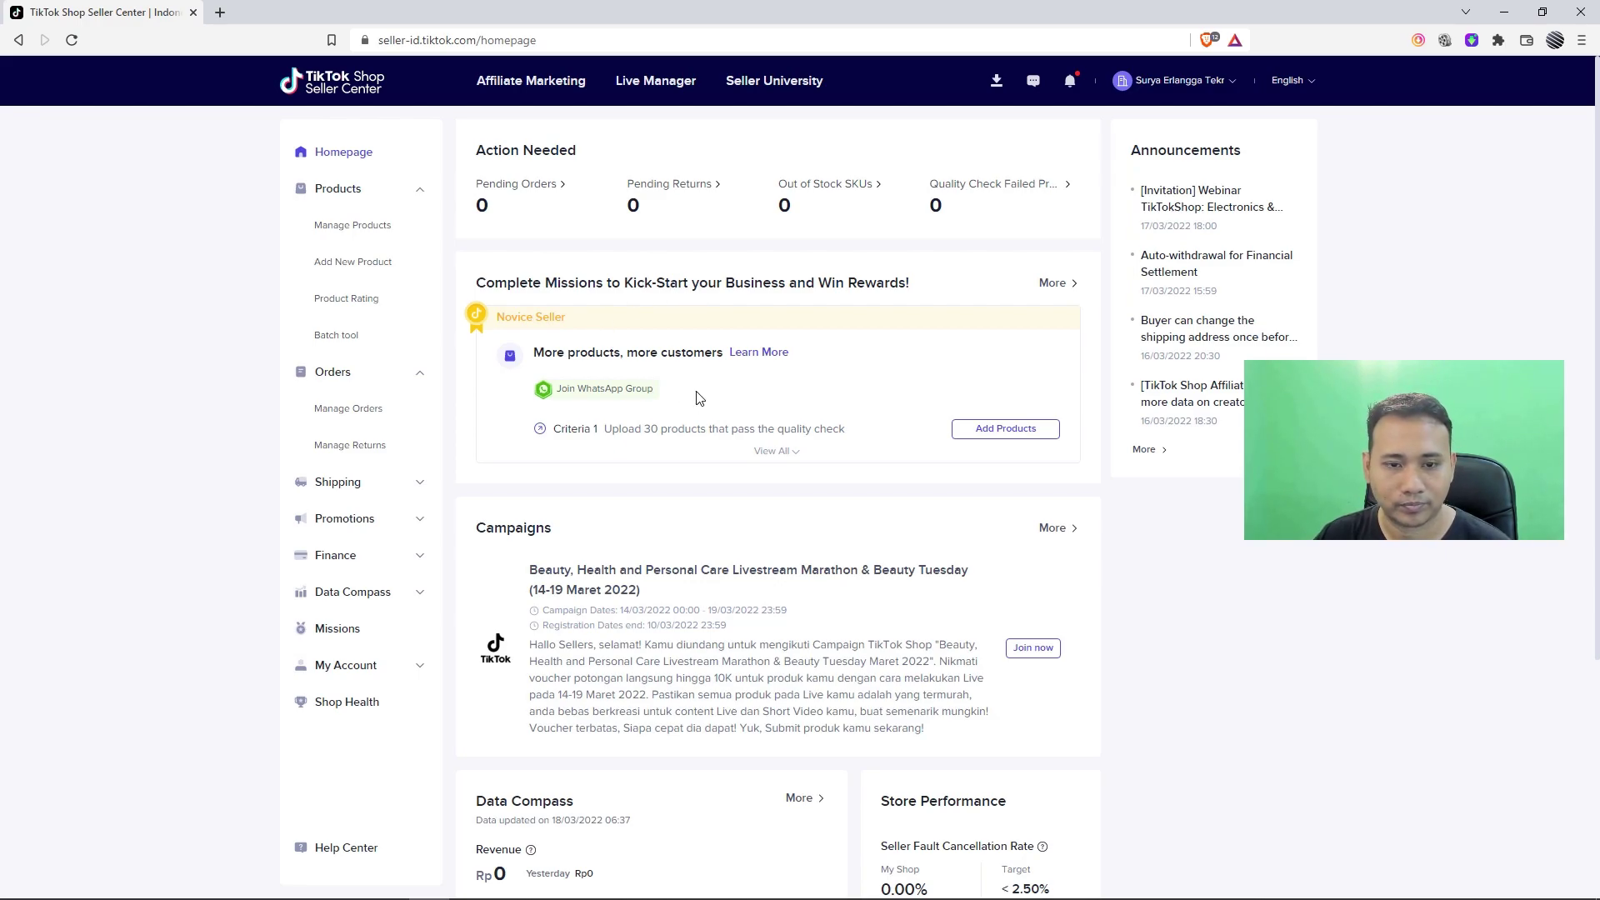
- Expand the missions card with View All and review the three Novice Seller missions
{"action": "left_click", "coordinate": [776, 451]}
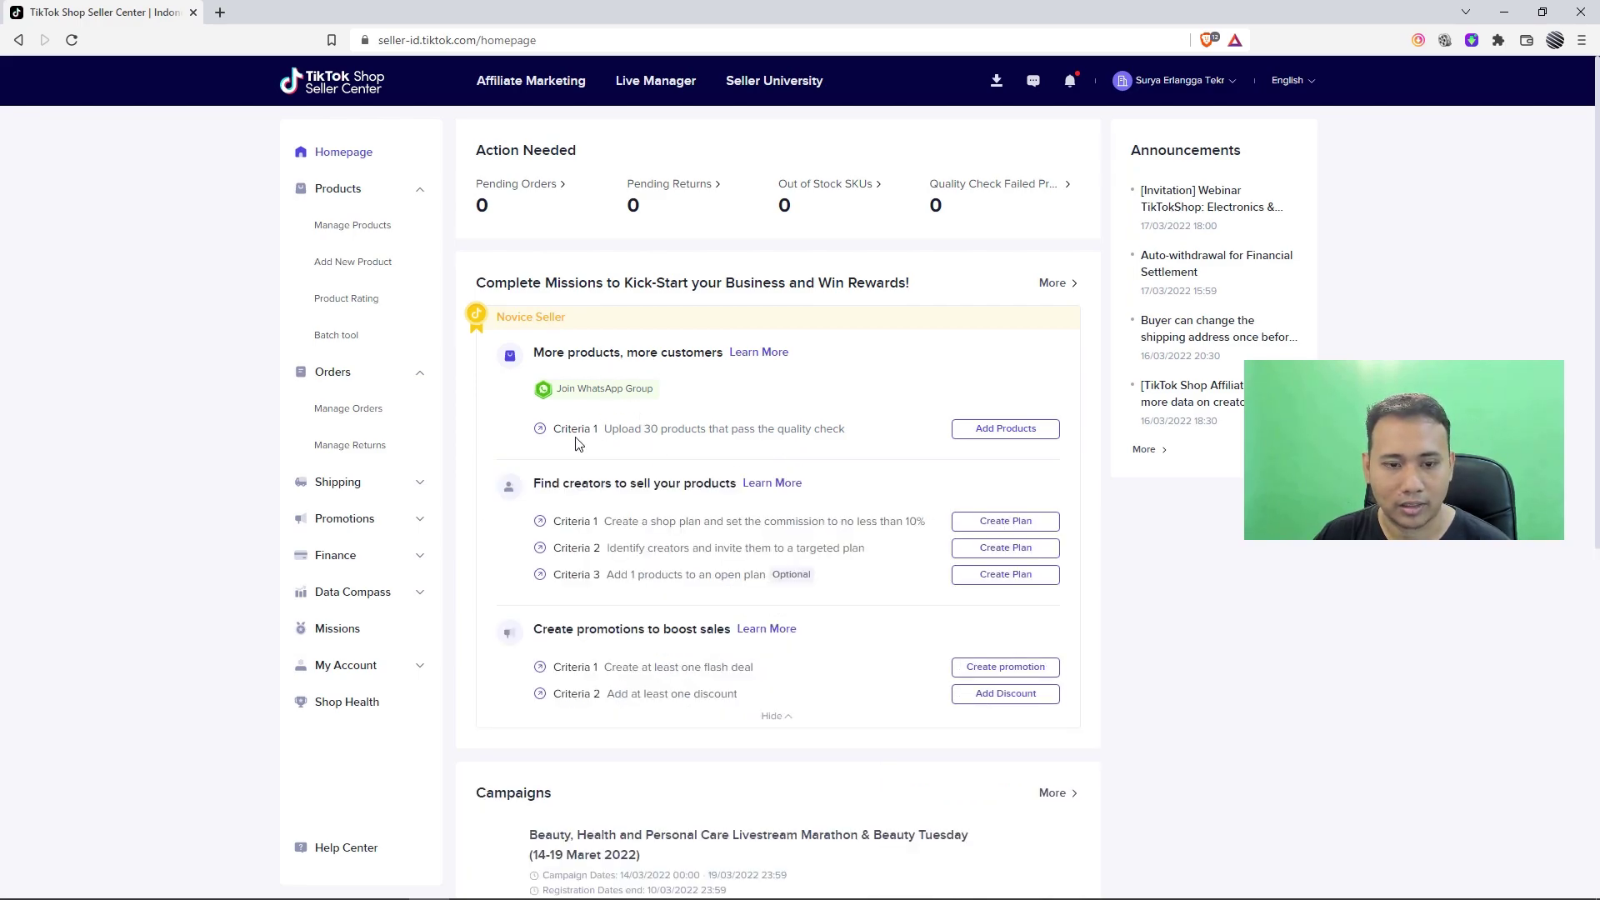
{"action": "mouse_move", "coordinate": [540, 430]}
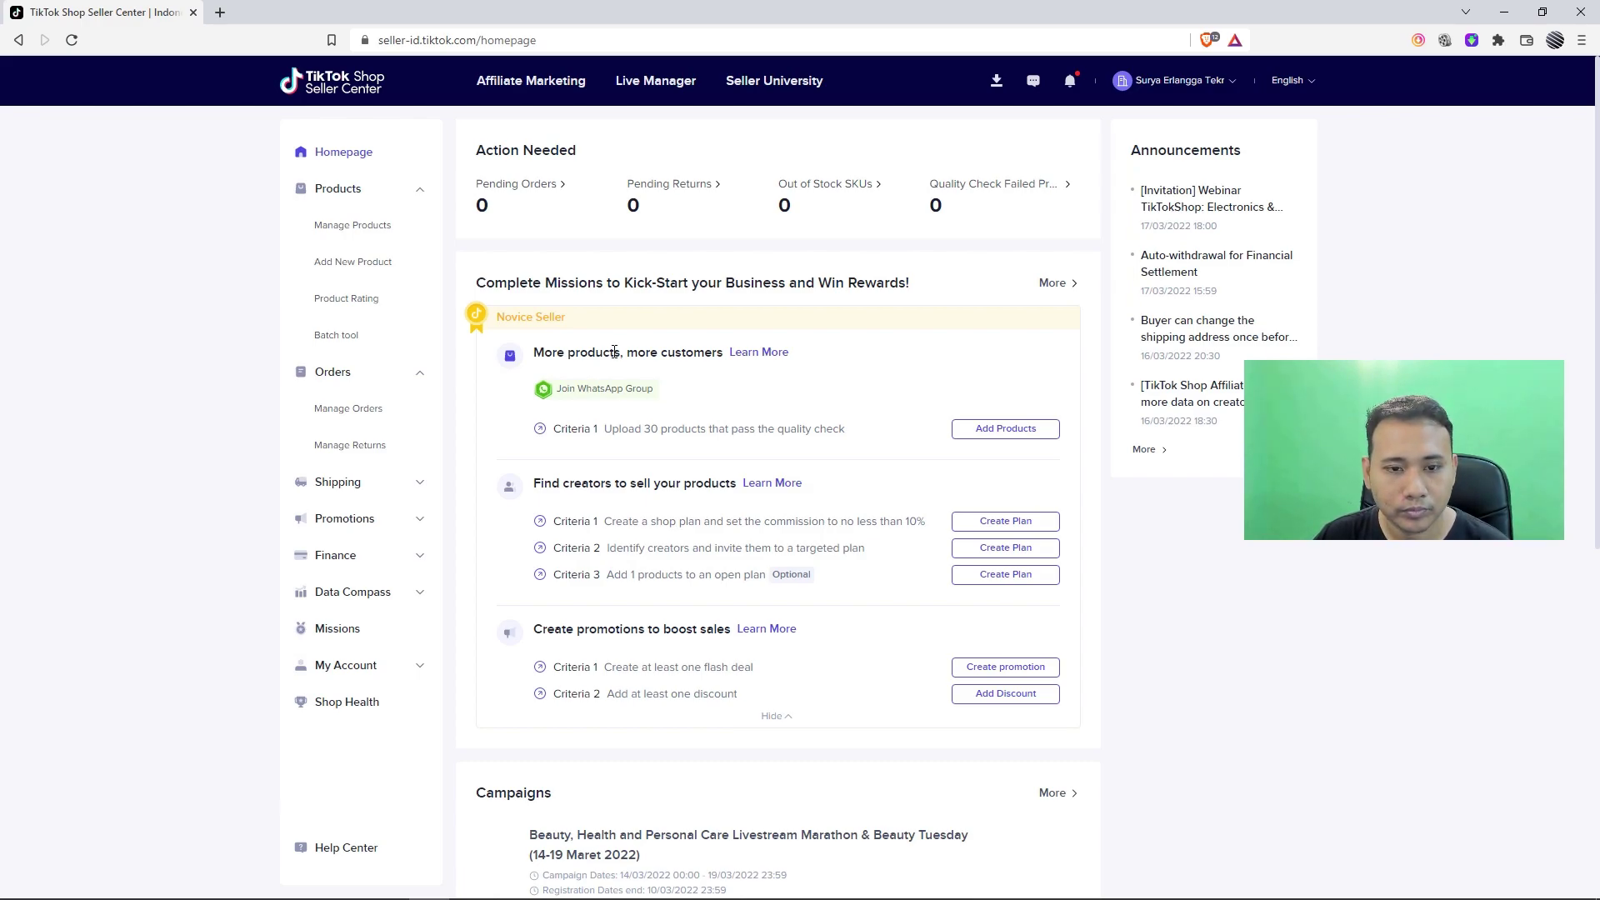
{"action": "left_click_drag", "start_coordinate": [566, 321], "coordinate": [511, 323]}
{"action": "left_click", "coordinate": [536, 317]}
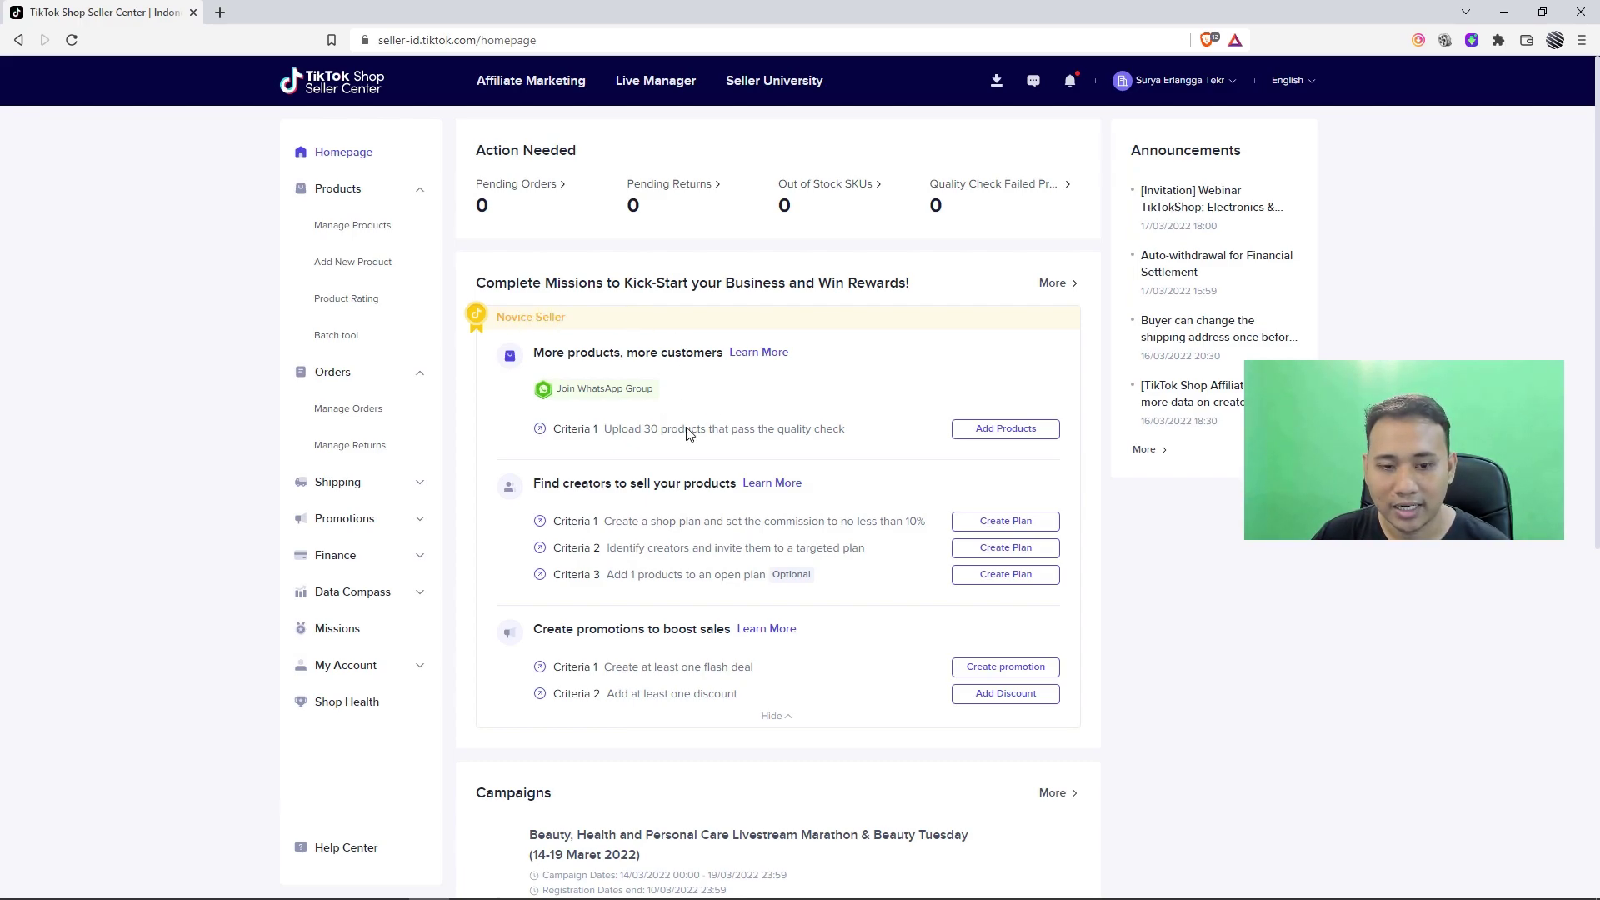
{"action": "scroll", "coordinate": [586, 411], "scroll_direction": "down", "scroll_amount": 2}
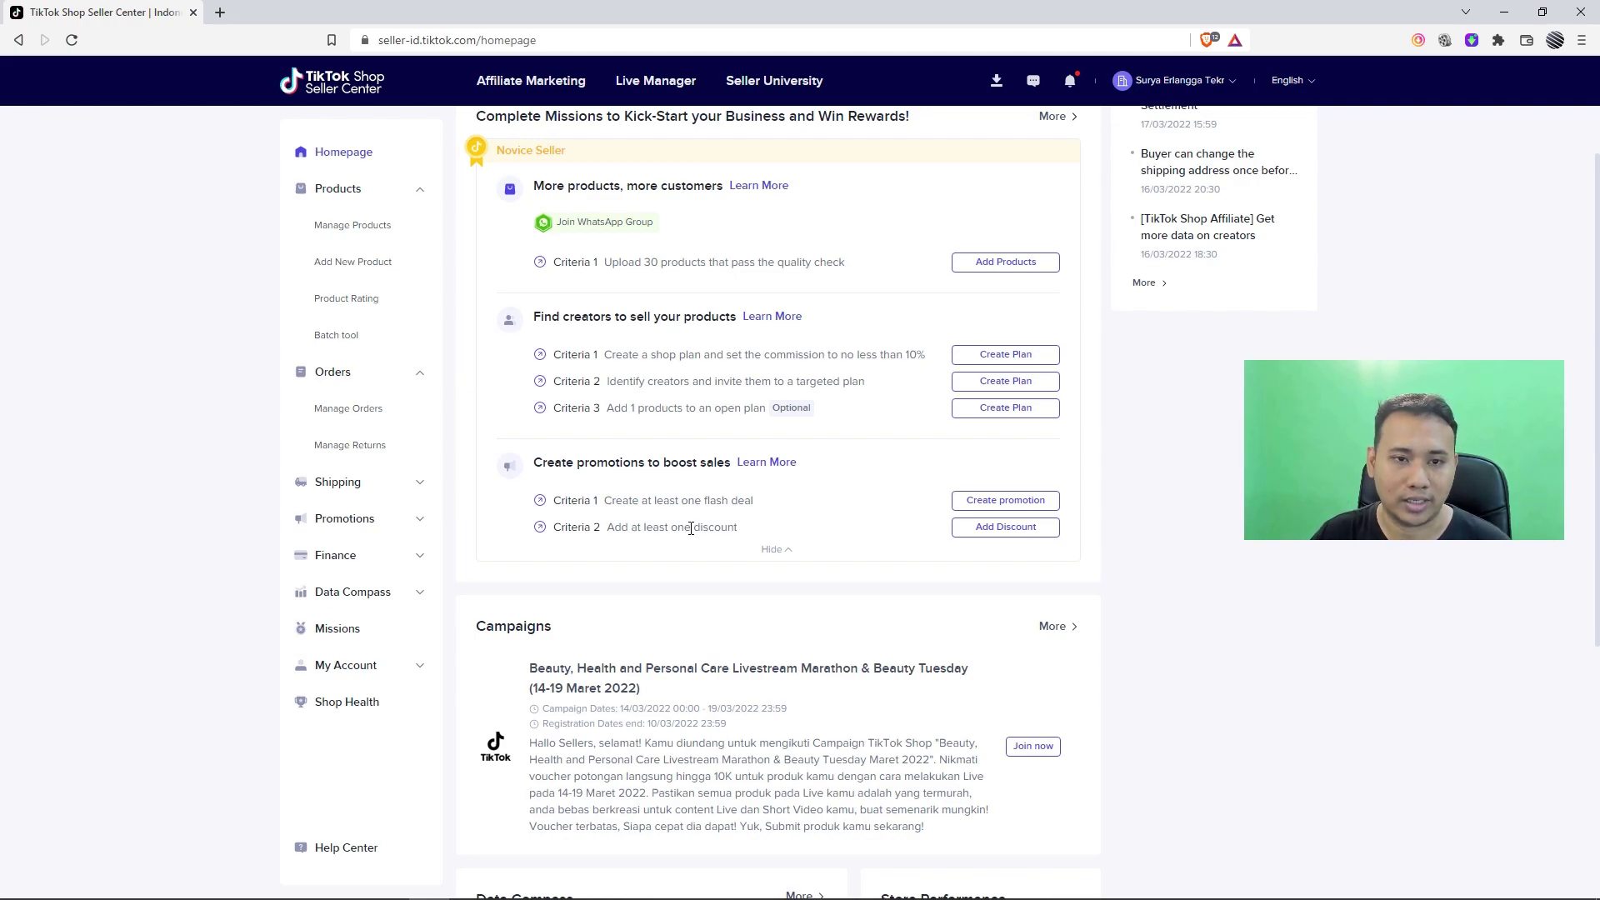
{"action": "scroll", "coordinate": [691, 529], "scroll_direction": "up", "scroll_amount": 1}
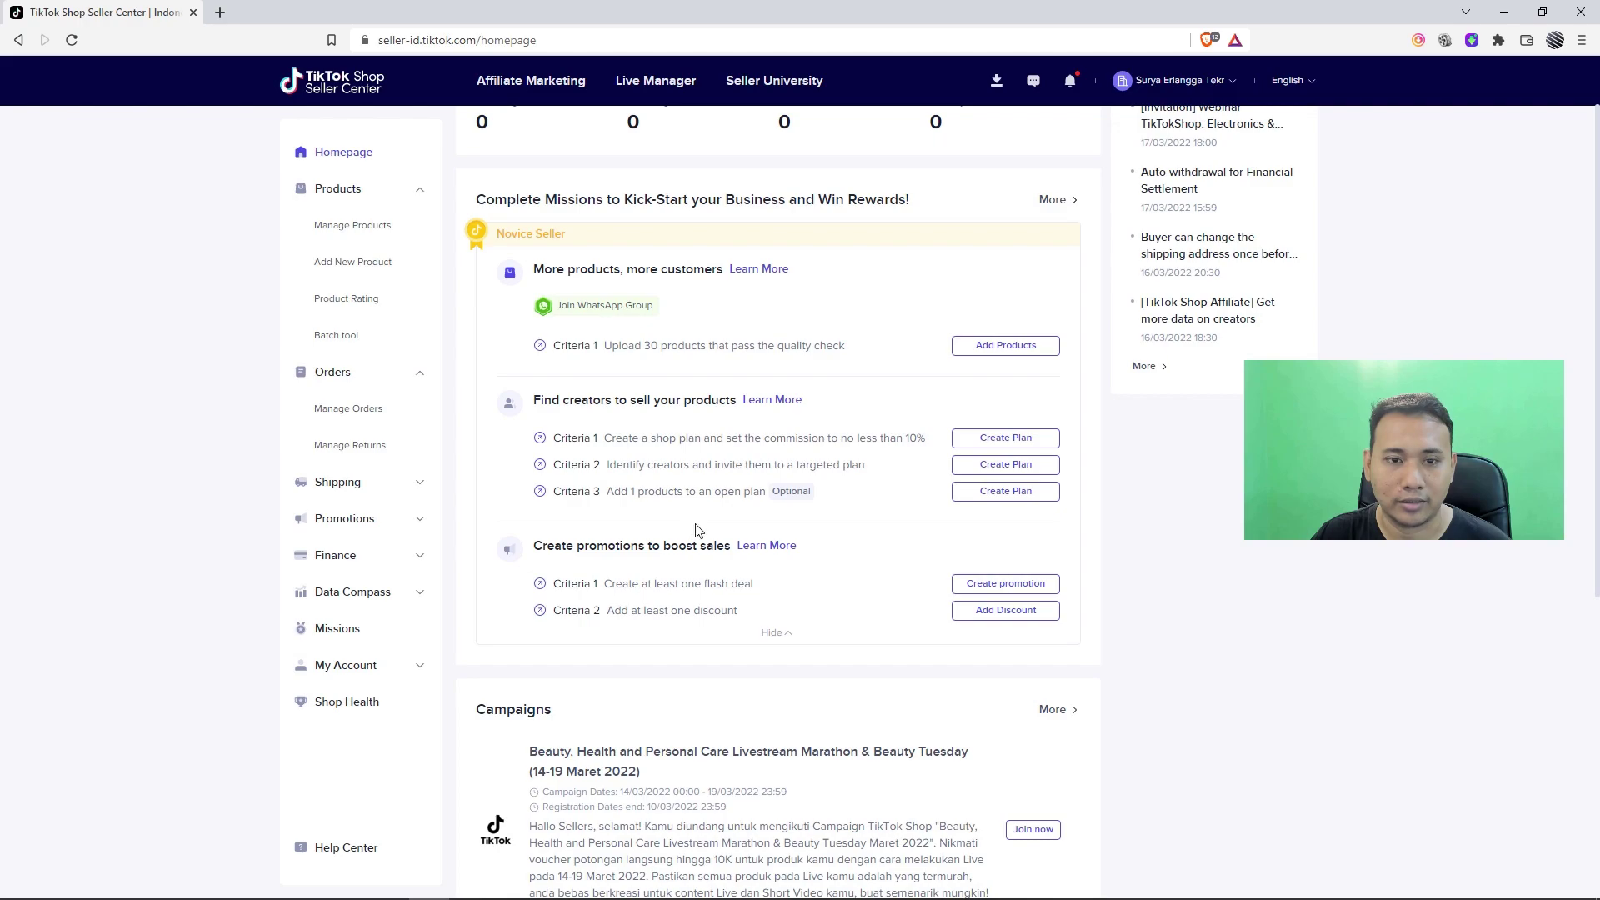
{"action": "left_click", "coordinate": [1048, 202]}
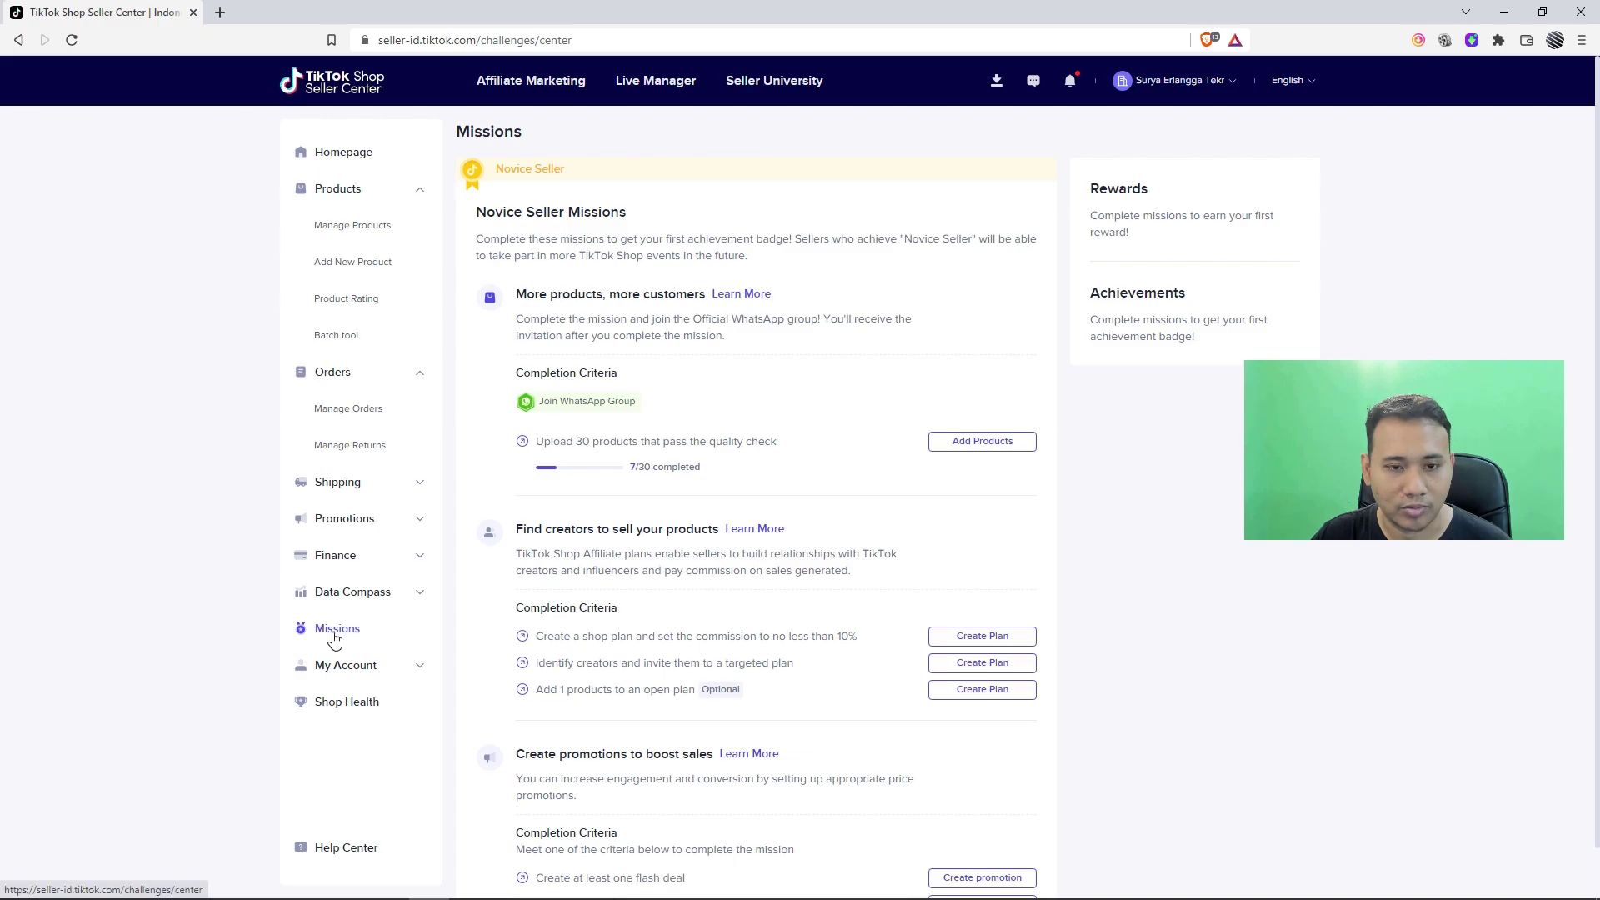
{"action": "scroll", "coordinate": [676, 416], "scroll_direction": "down", "scroll_amount": 1}
{"action": "scroll", "coordinate": [676, 417], "scroll_direction": "up", "scroll_amount": 1}
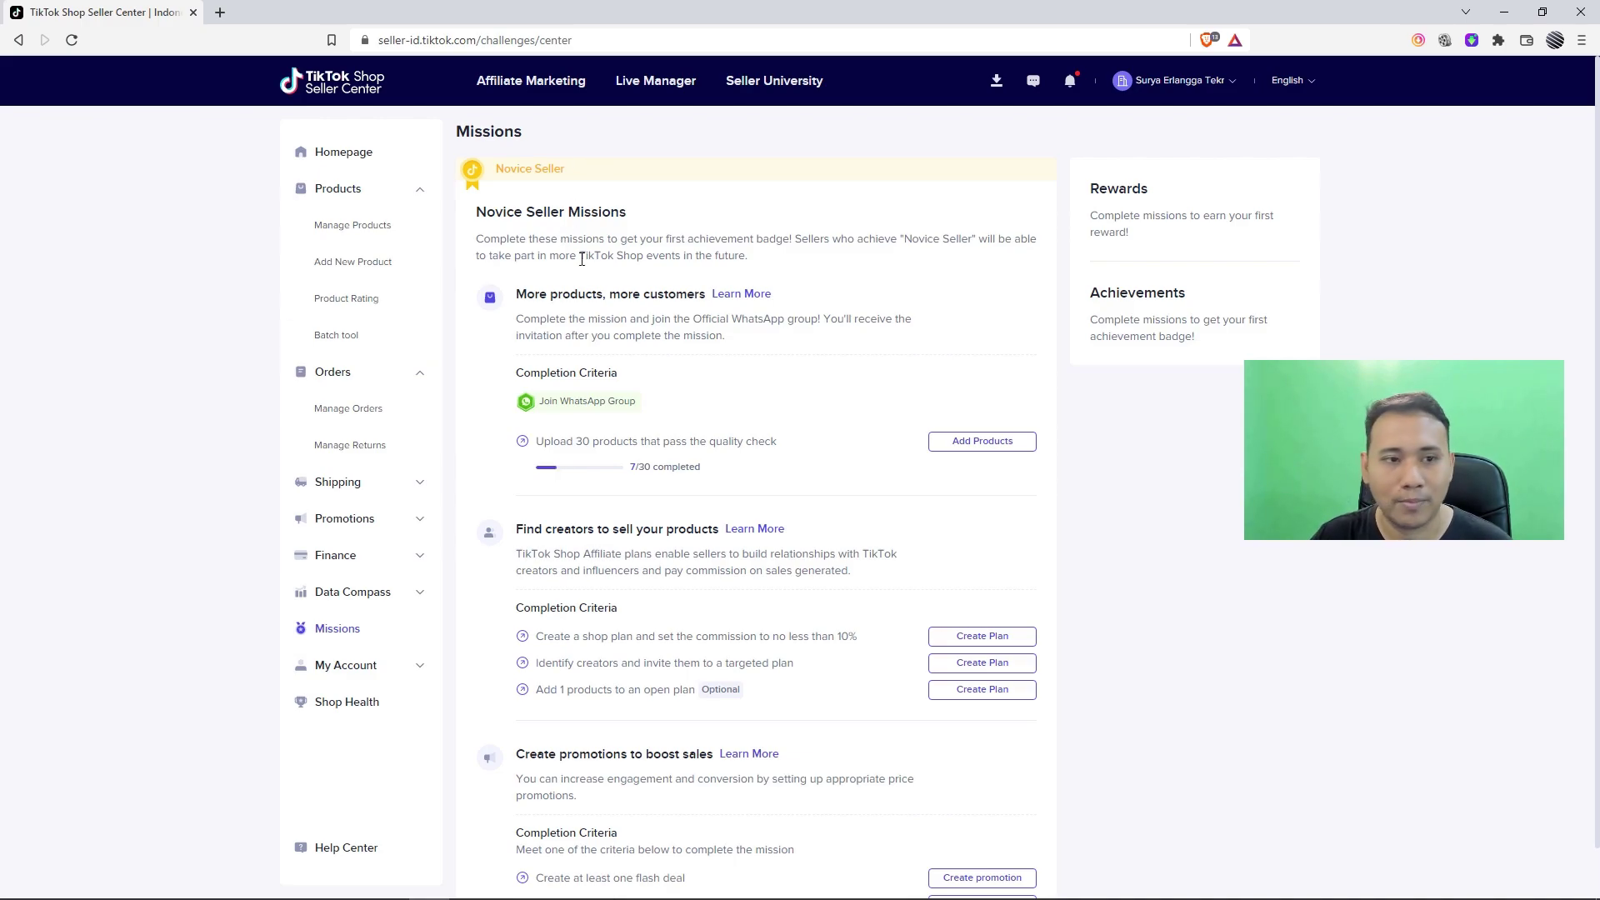
{"action": "left_click", "coordinate": [358, 155]}
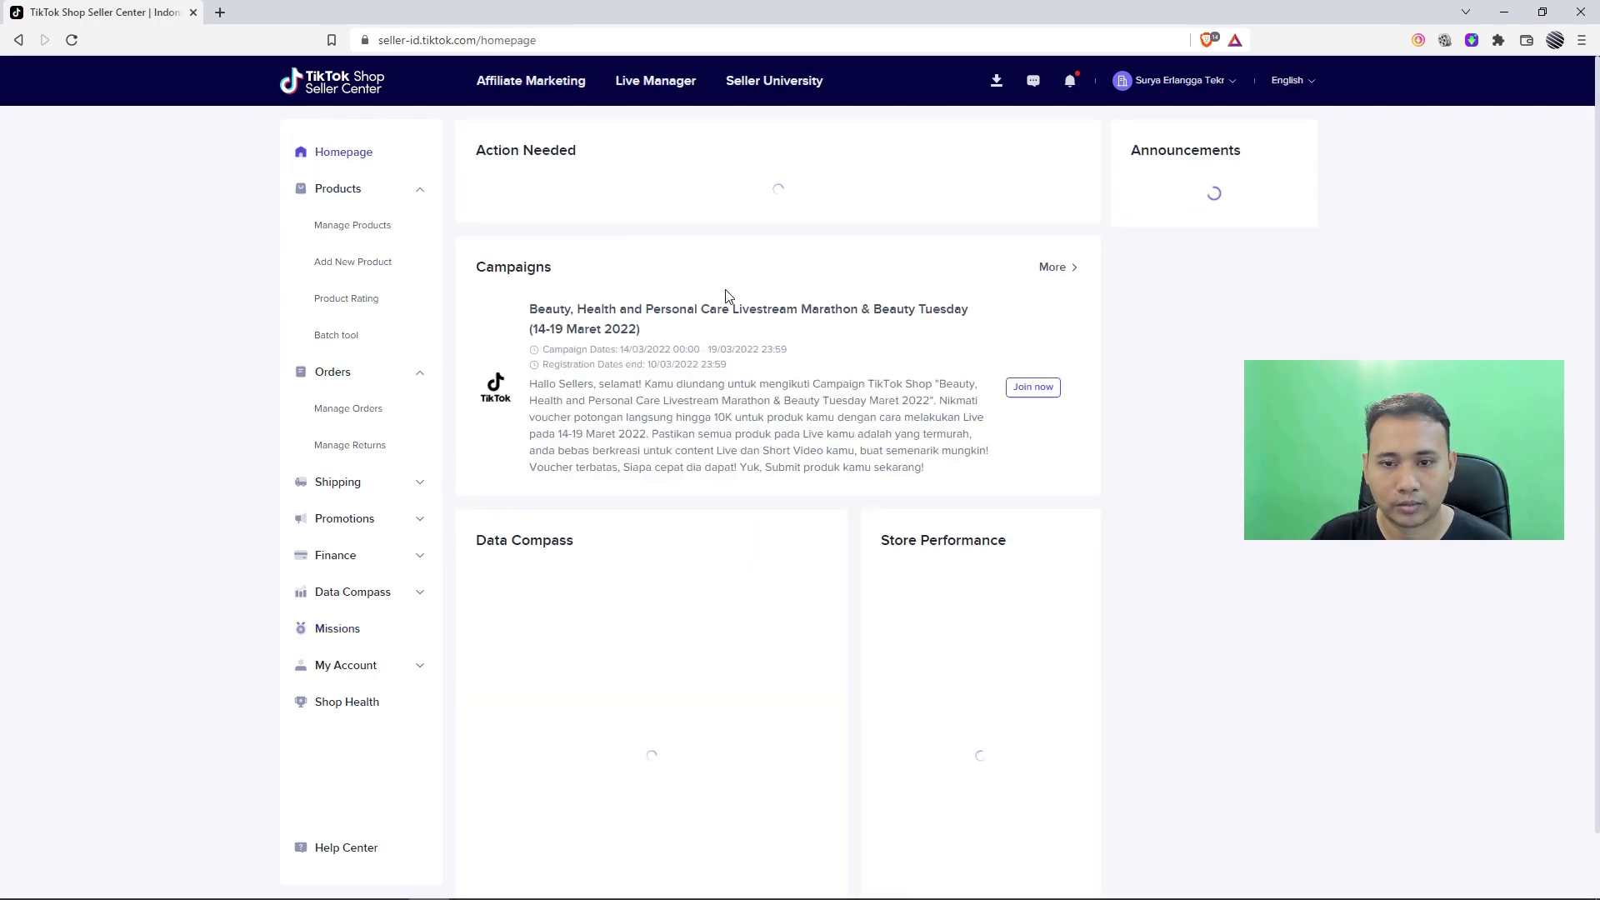
{"action": "scroll", "coordinate": [729, 297], "scroll_direction": "down", "scroll_amount": 2}
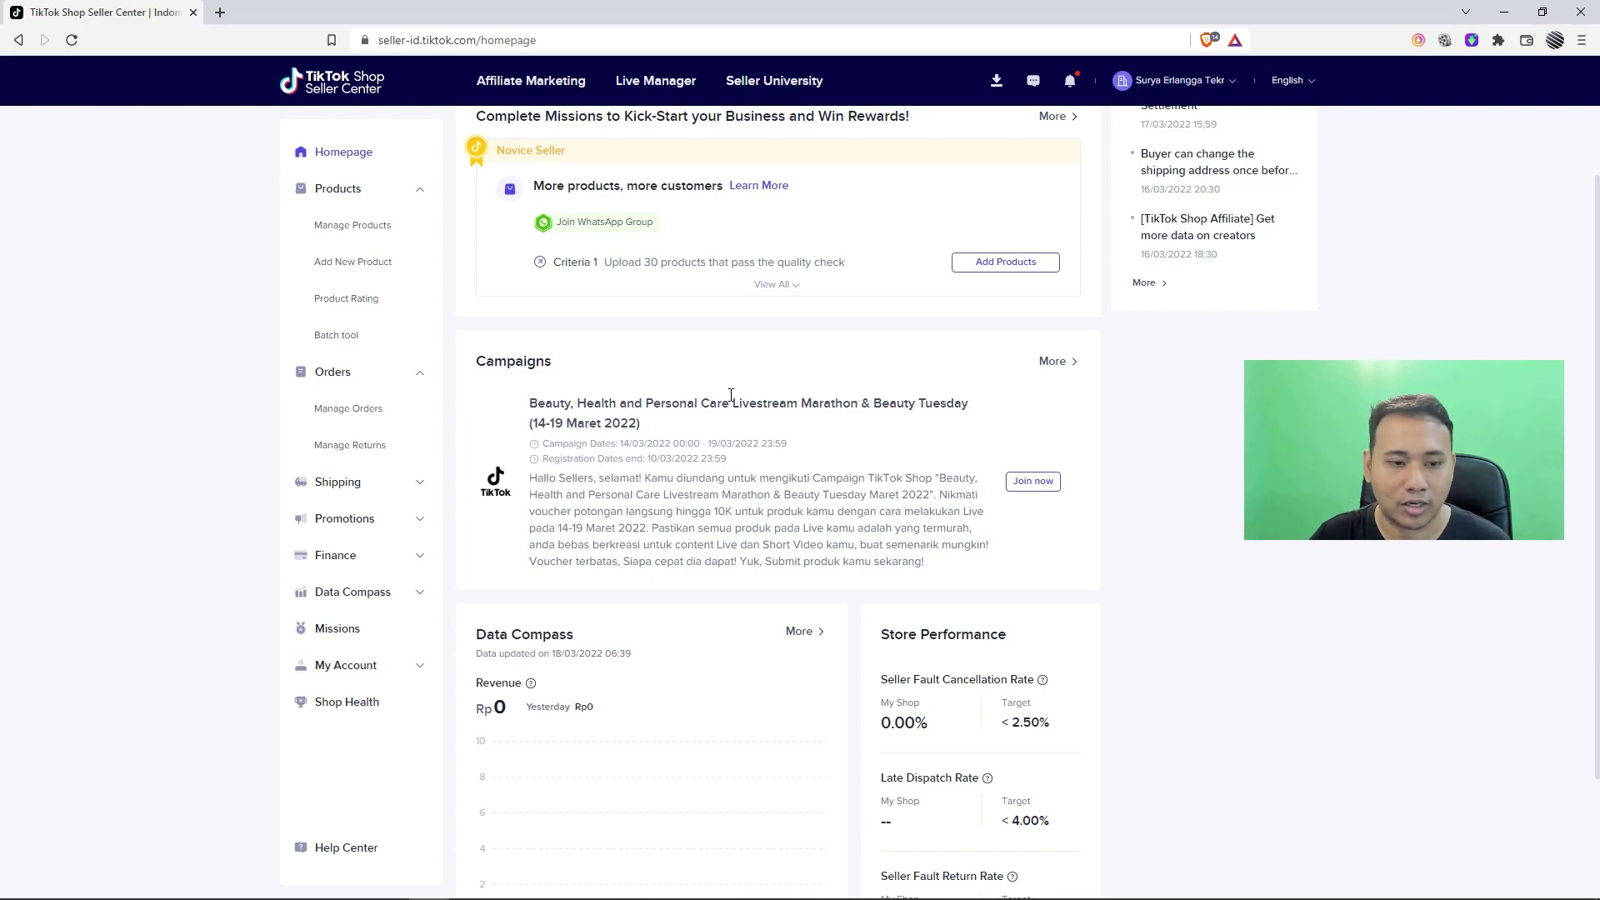
{"action": "scroll", "coordinate": [650, 501], "scroll_direction": "down", "scroll_amount": 2}
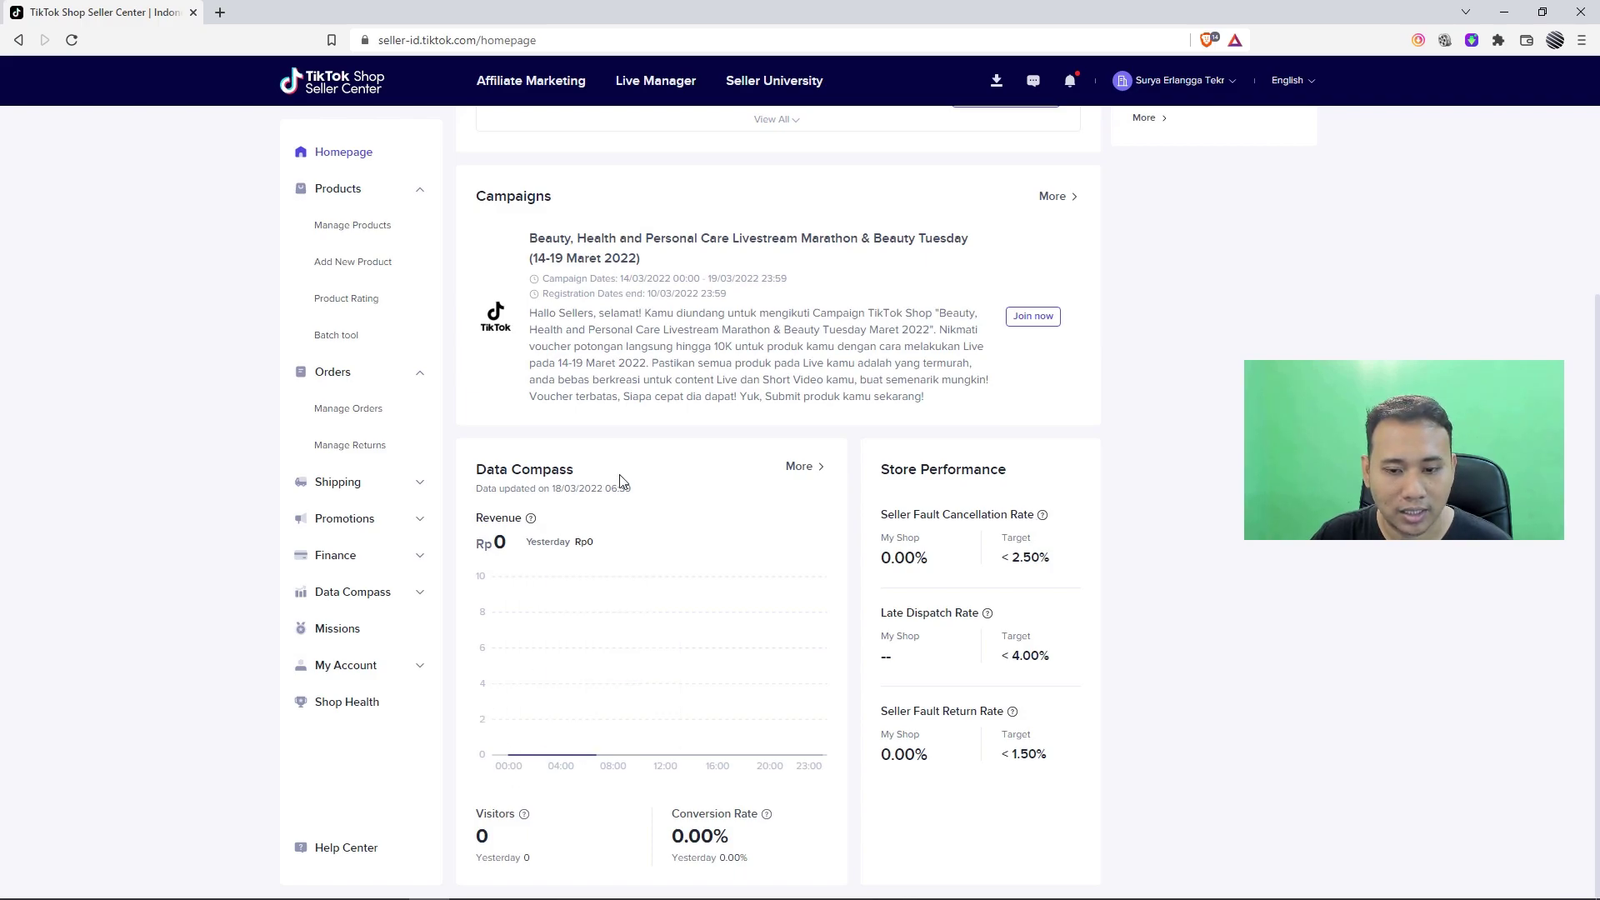
{"action": "left_click_drag", "start_coordinate": [477, 518], "coordinate": [526, 518]}
{"action": "left_click_drag", "start_coordinate": [476, 814], "coordinate": [506, 814]}
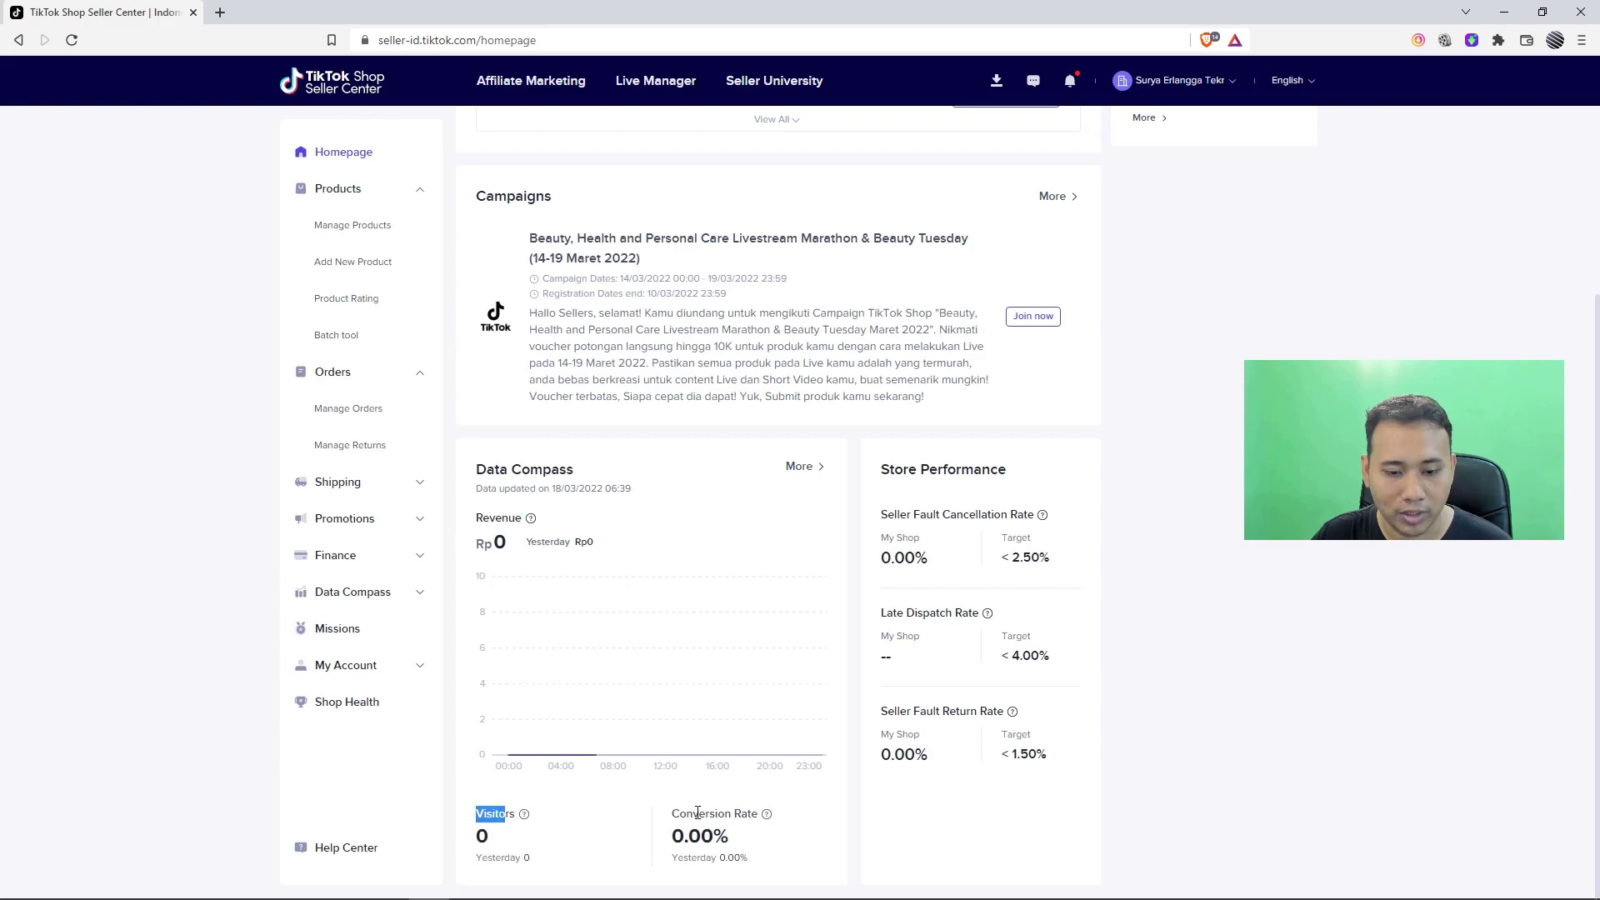
{"action": "left_click_drag", "start_coordinate": [673, 815], "coordinate": [726, 814]}
{"action": "left_click", "coordinate": [1166, 760]}
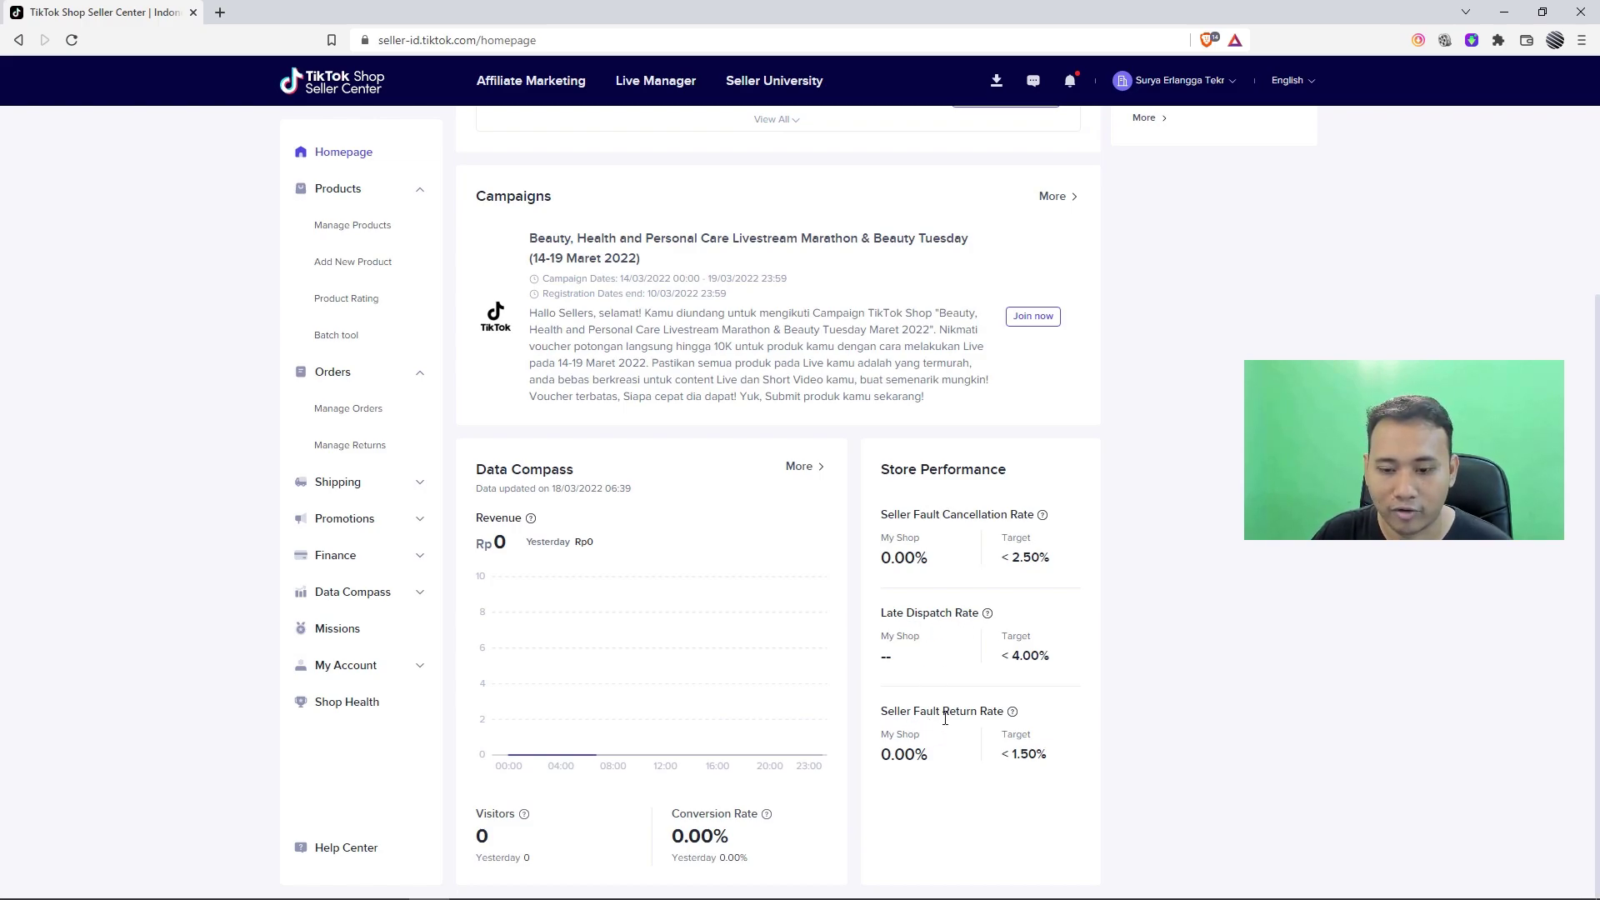
{"action": "scroll", "coordinate": [759, 407], "scroll_direction": "up", "scroll_amount": 3}
{"action": "scroll", "coordinate": [758, 407], "scroll_direction": "down", "scroll_amount": 3}
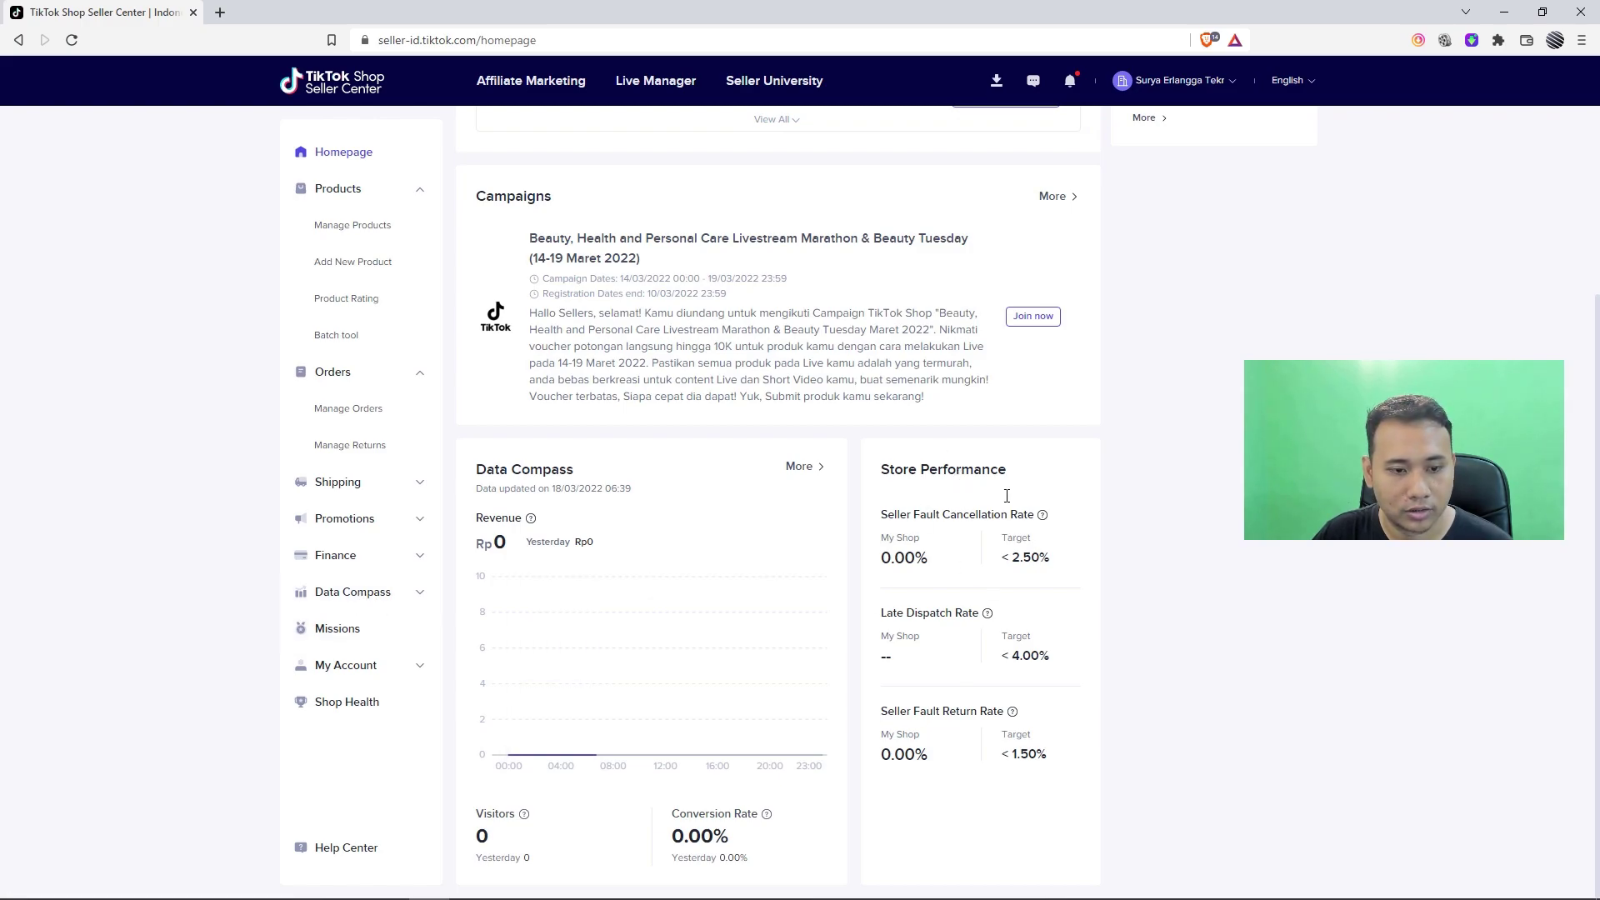
{"action": "scroll", "coordinate": [1013, 560], "scroll_direction": "up", "scroll_amount": 4}
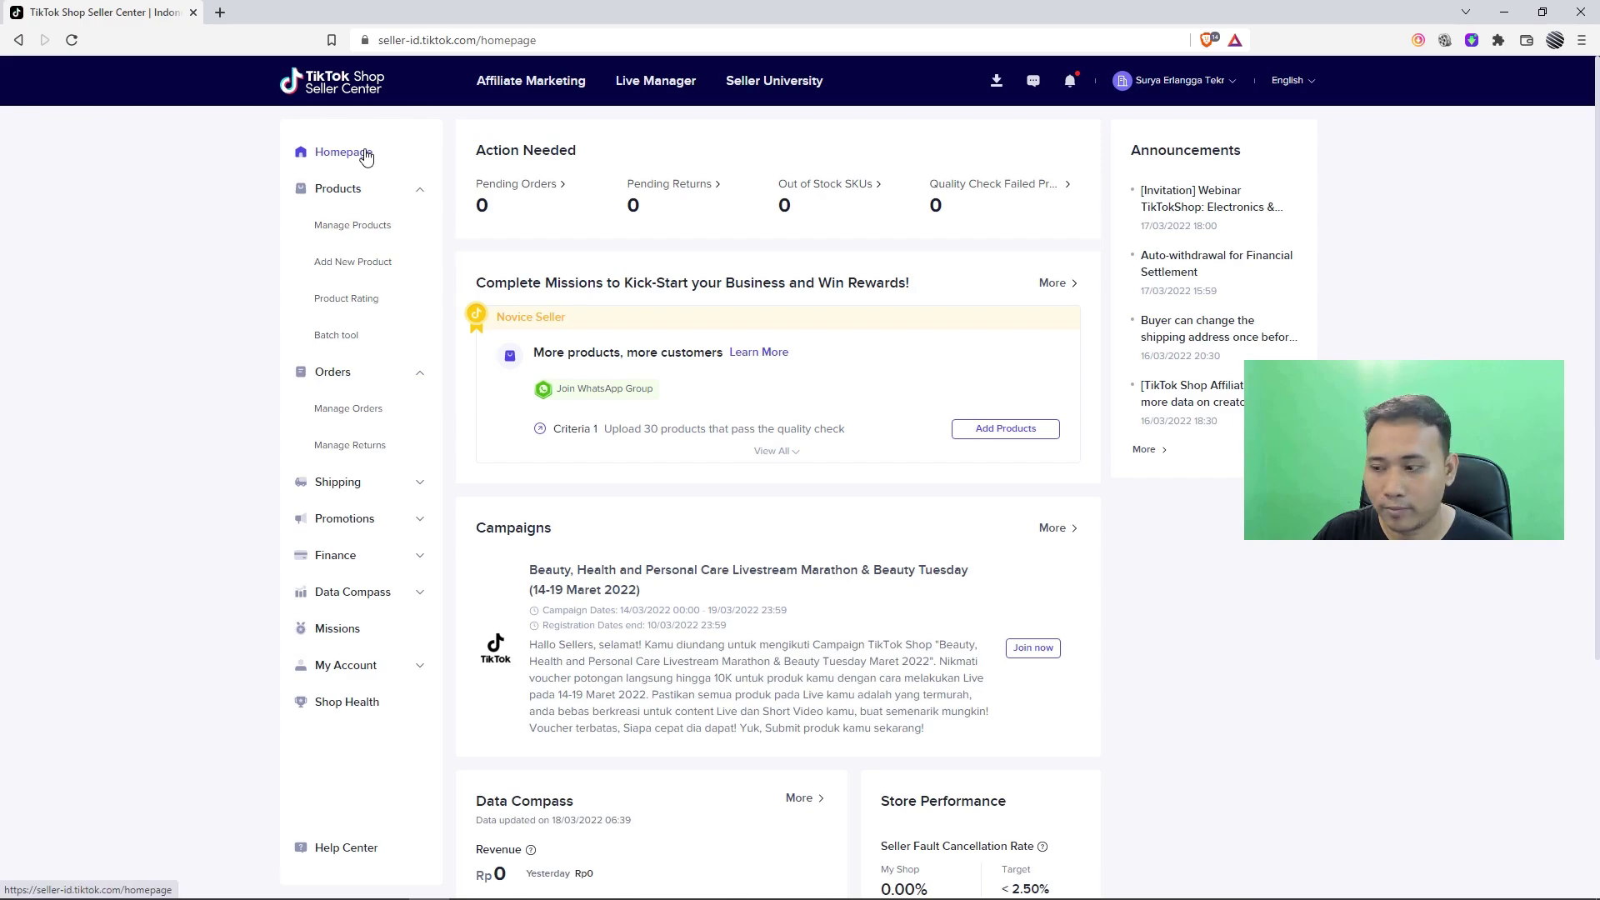
- Review the Manage Products list, then open the Product Rating page
{"action": "left_click", "coordinate": [338, 191]}
{"action": "left_click", "coordinate": [337, 191]}
{"action": "left_click", "coordinate": [349, 226]}
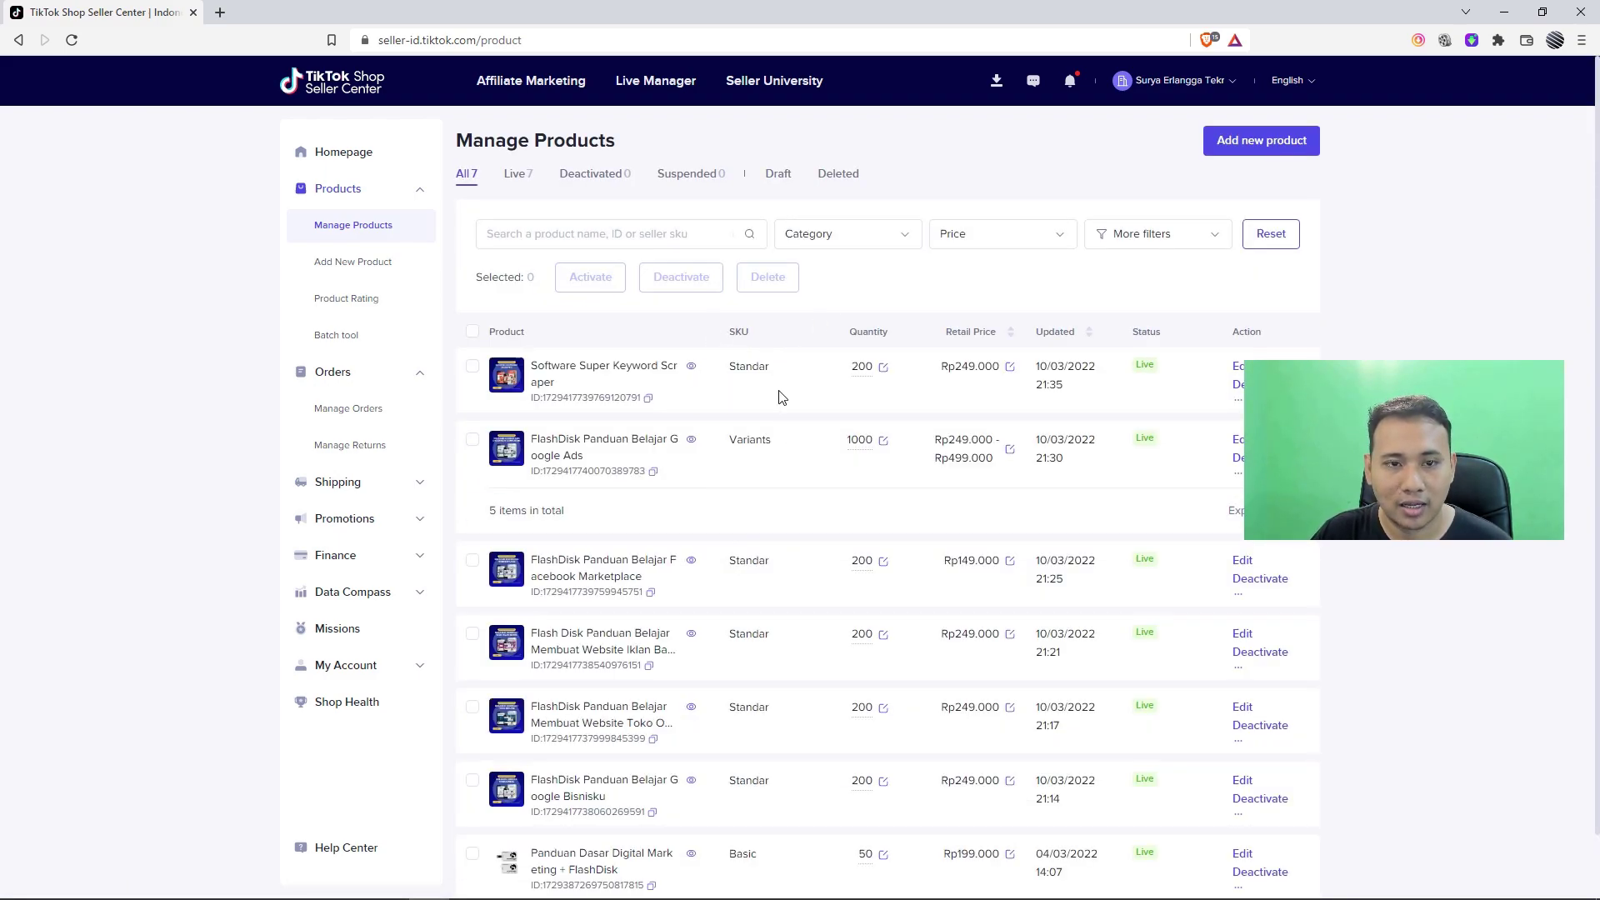
{"action": "scroll", "coordinate": [890, 507], "scroll_direction": "down", "scroll_amount": 2}
{"action": "scroll", "coordinate": [788, 417], "scroll_direction": "up", "scroll_amount": 2}
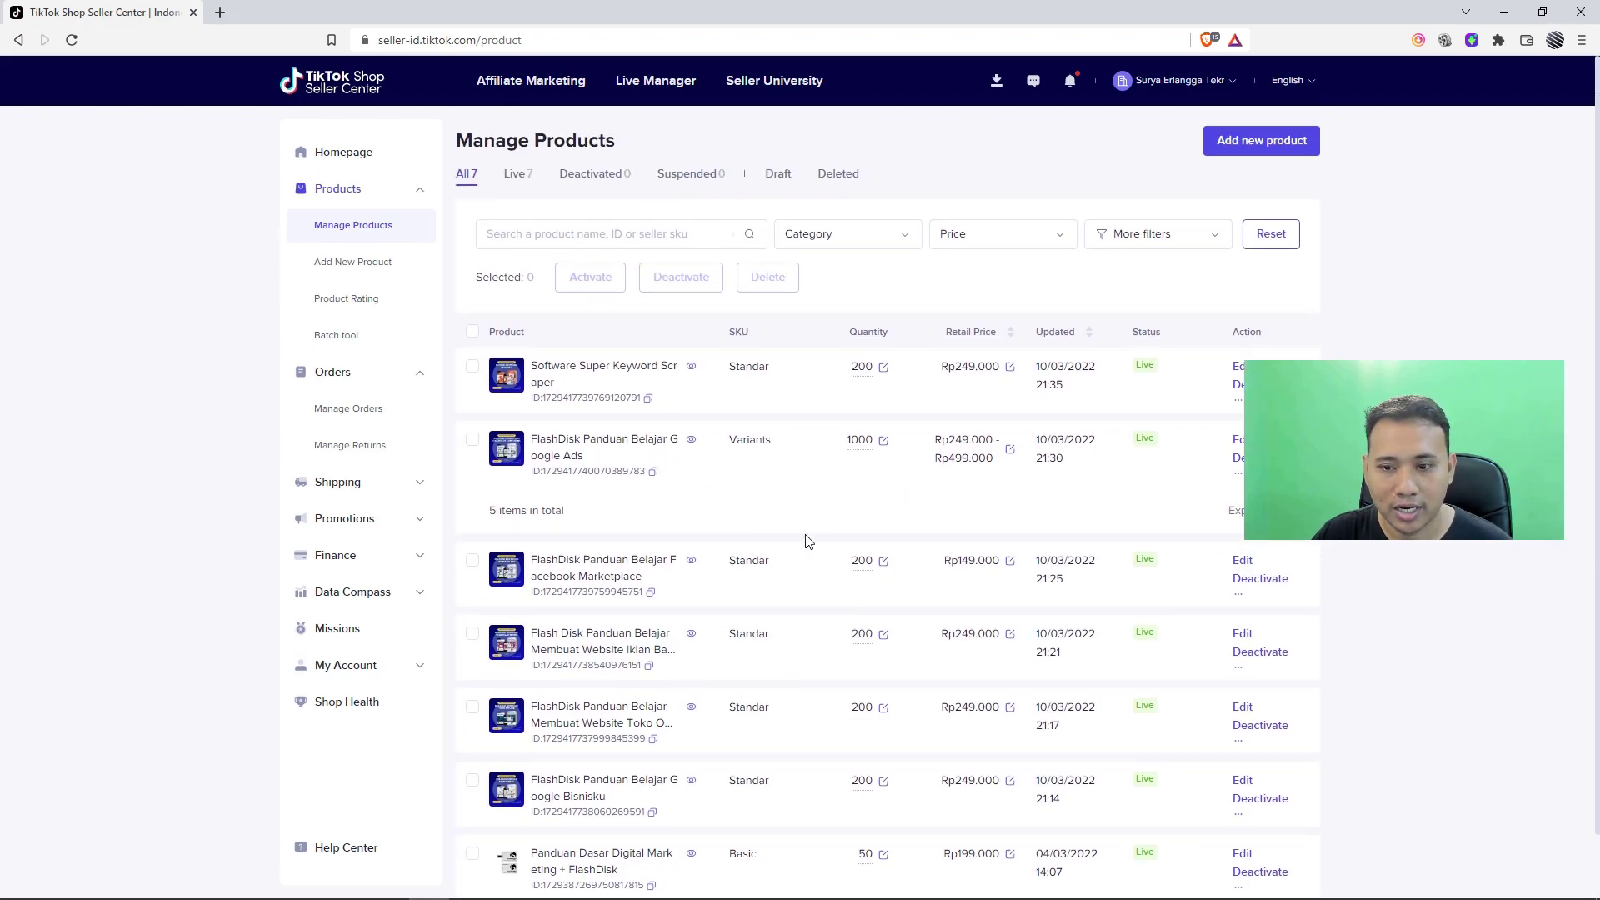
{"action": "scroll", "coordinate": [689, 275], "scroll_direction": "down", "scroll_amount": 2}
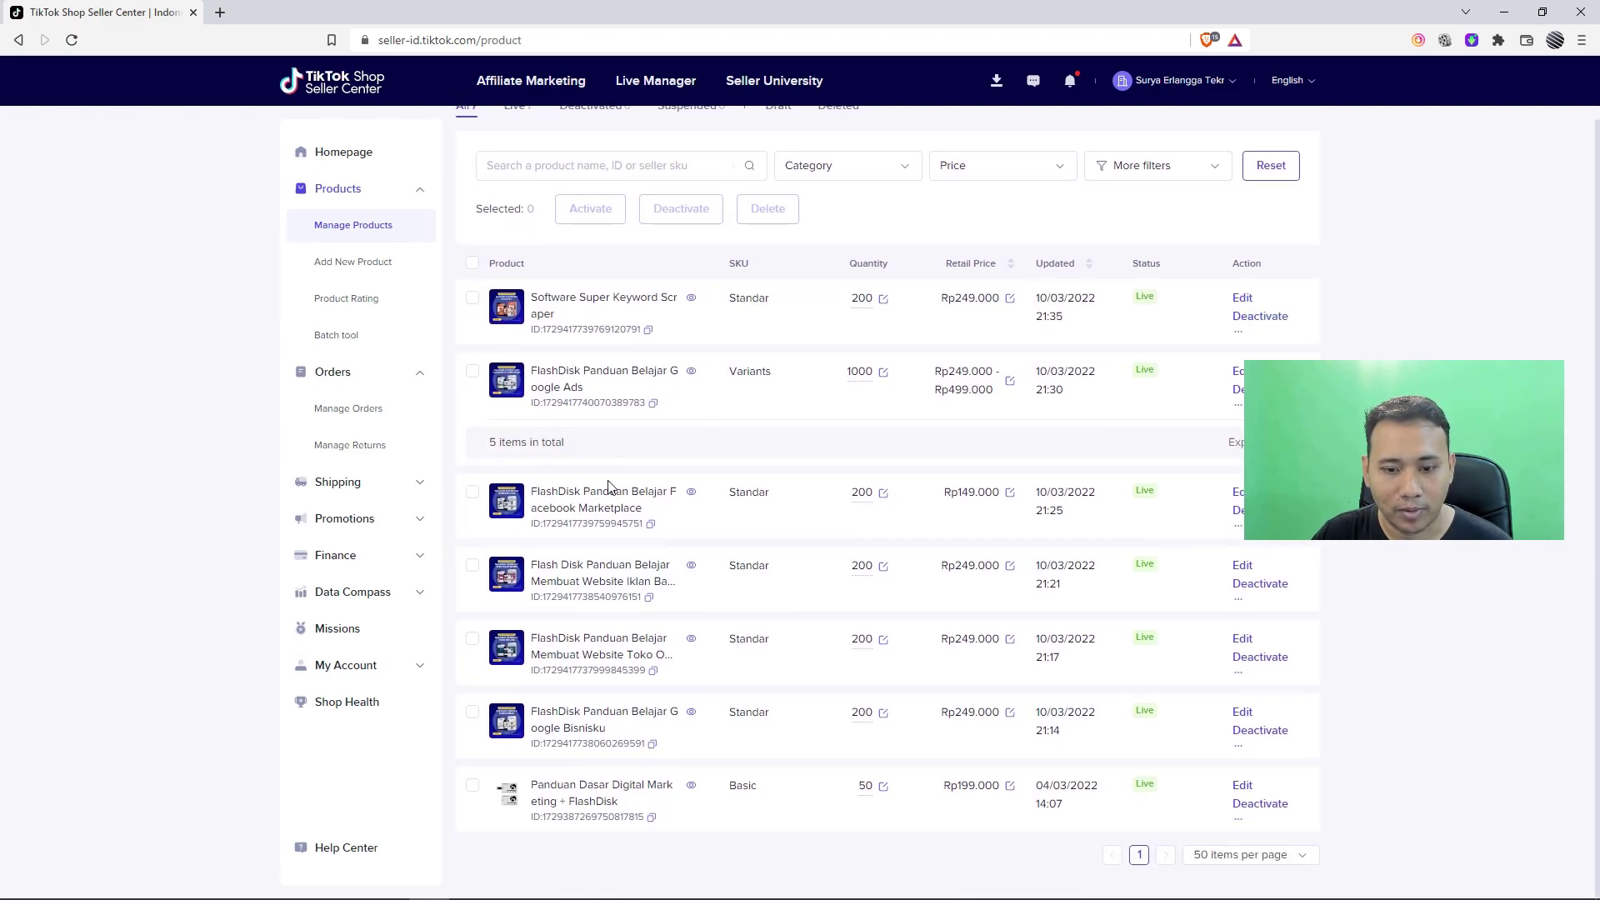
{"action": "scroll", "coordinate": [690, 503], "scroll_direction": "up", "scroll_amount": 2}
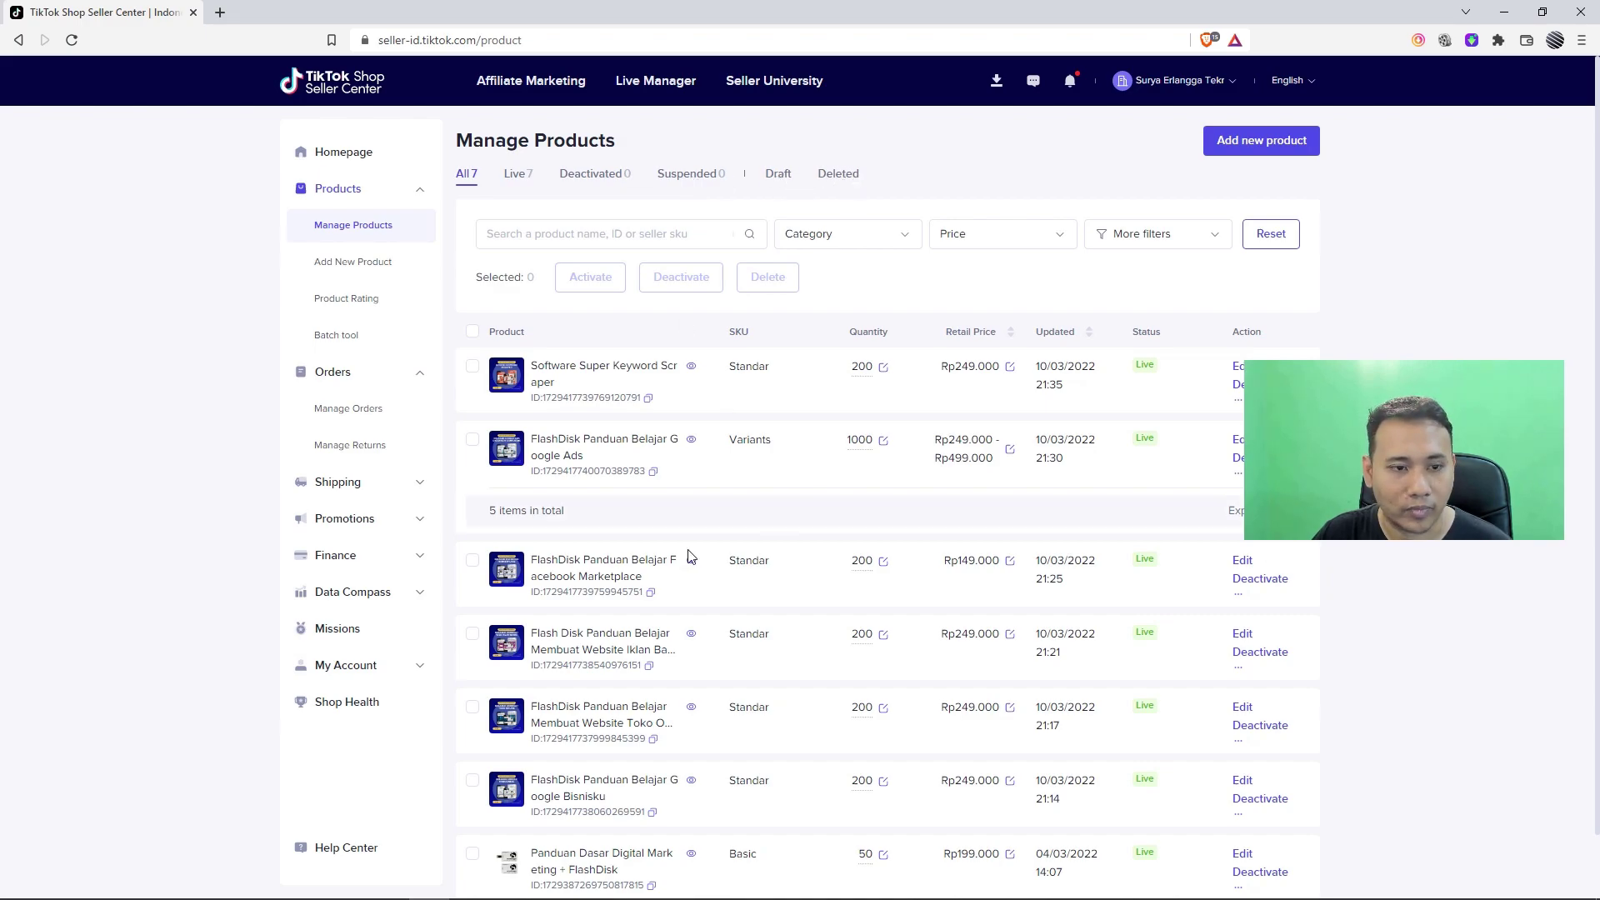
{"action": "scroll", "coordinate": [708, 392], "scroll_direction": "down", "scroll_amount": 1}
{"action": "scroll", "coordinate": [719, 412], "scroll_direction": "up", "scroll_amount": 1}
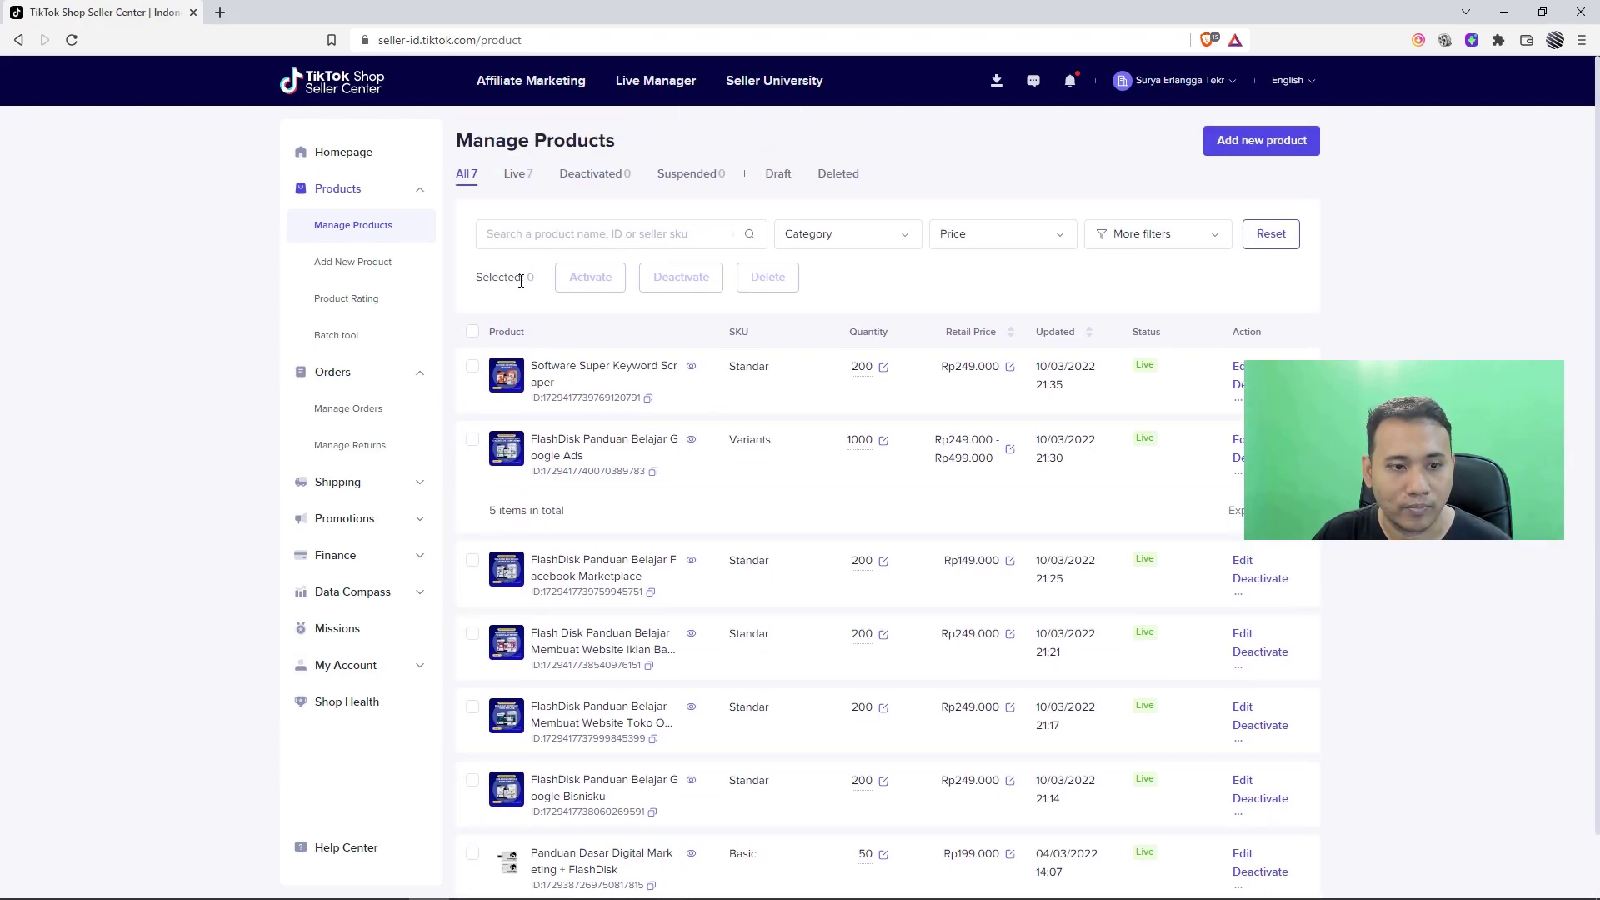
{"action": "left_click", "coordinate": [346, 298]}
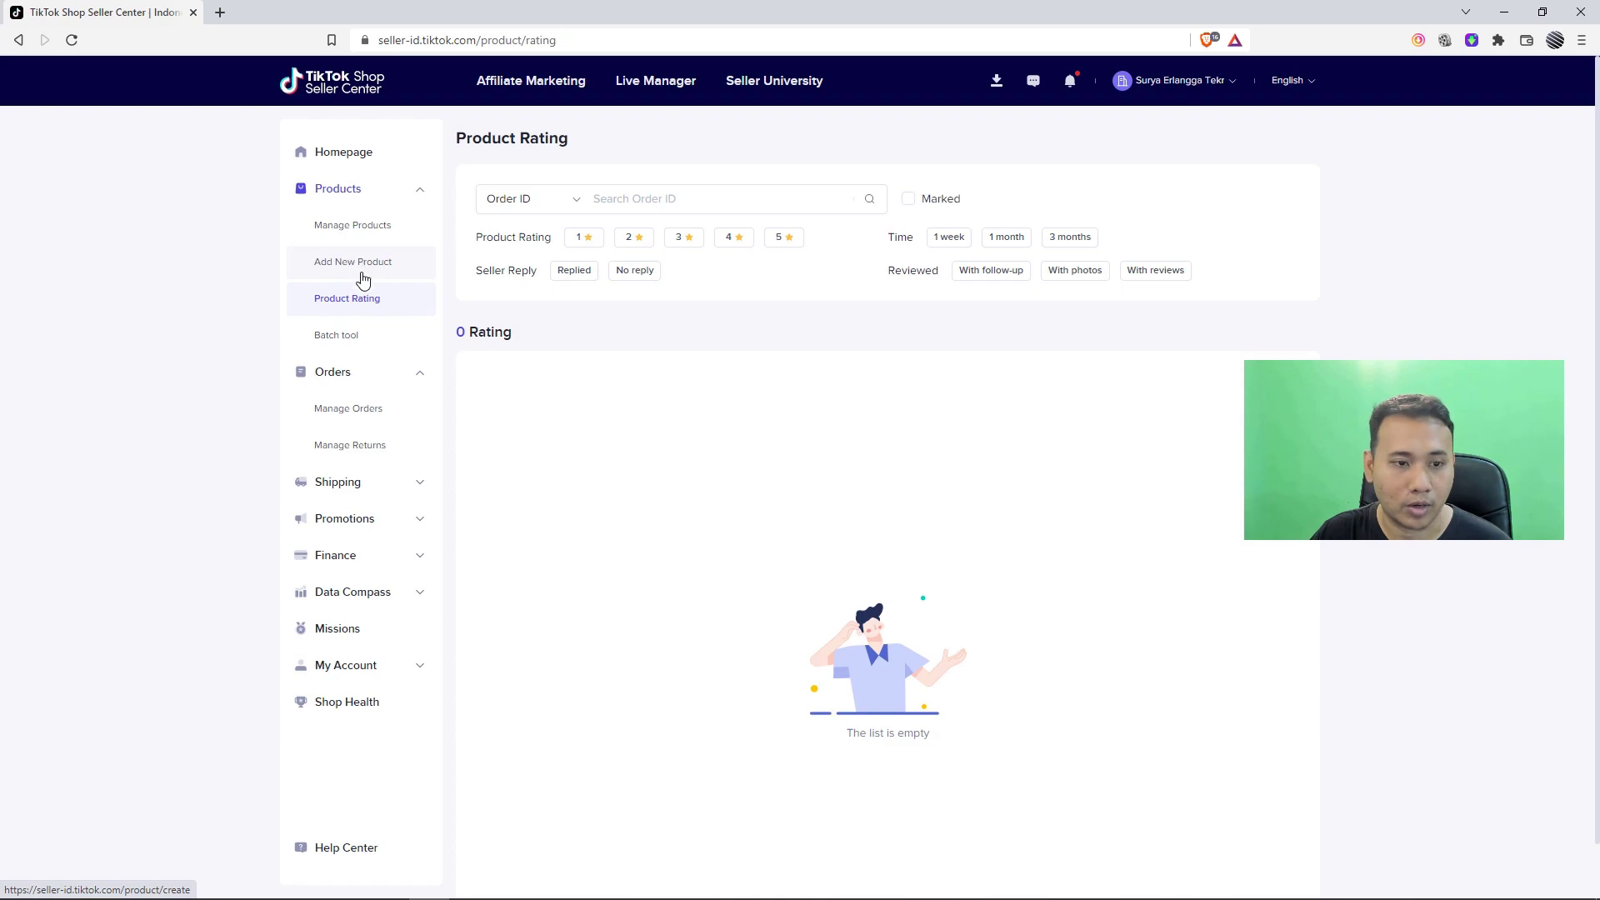
- Open Batch tool, revisit Manage Products and Product Rating, then return to Batch tool
{"action": "left_click", "coordinate": [349, 343]}
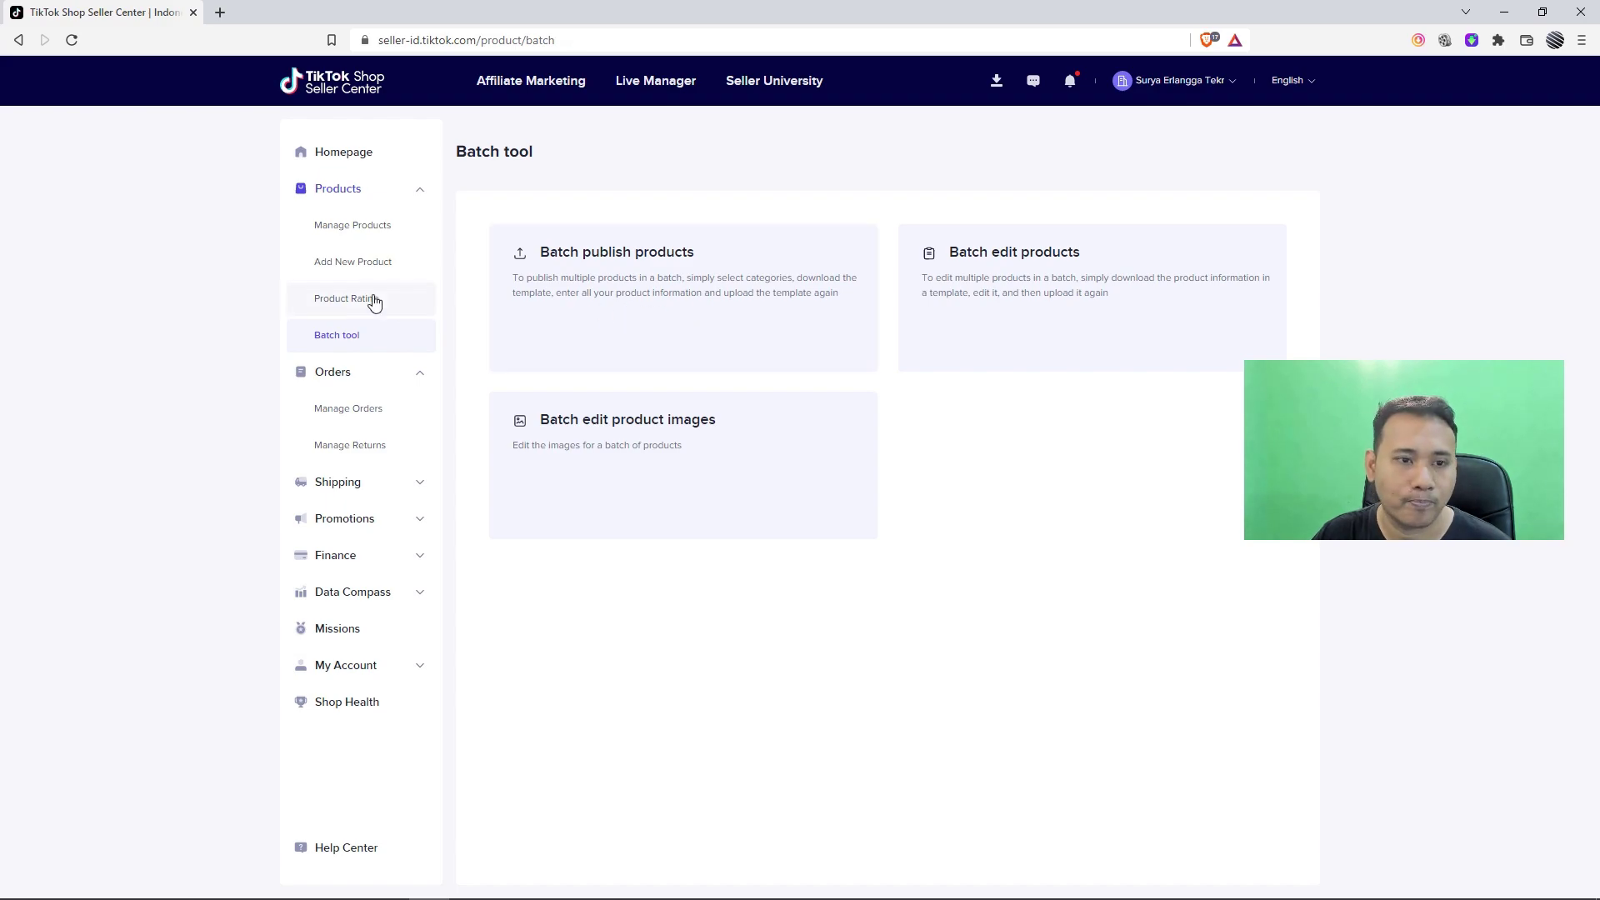
{"action": "left_click", "coordinate": [357, 232]}
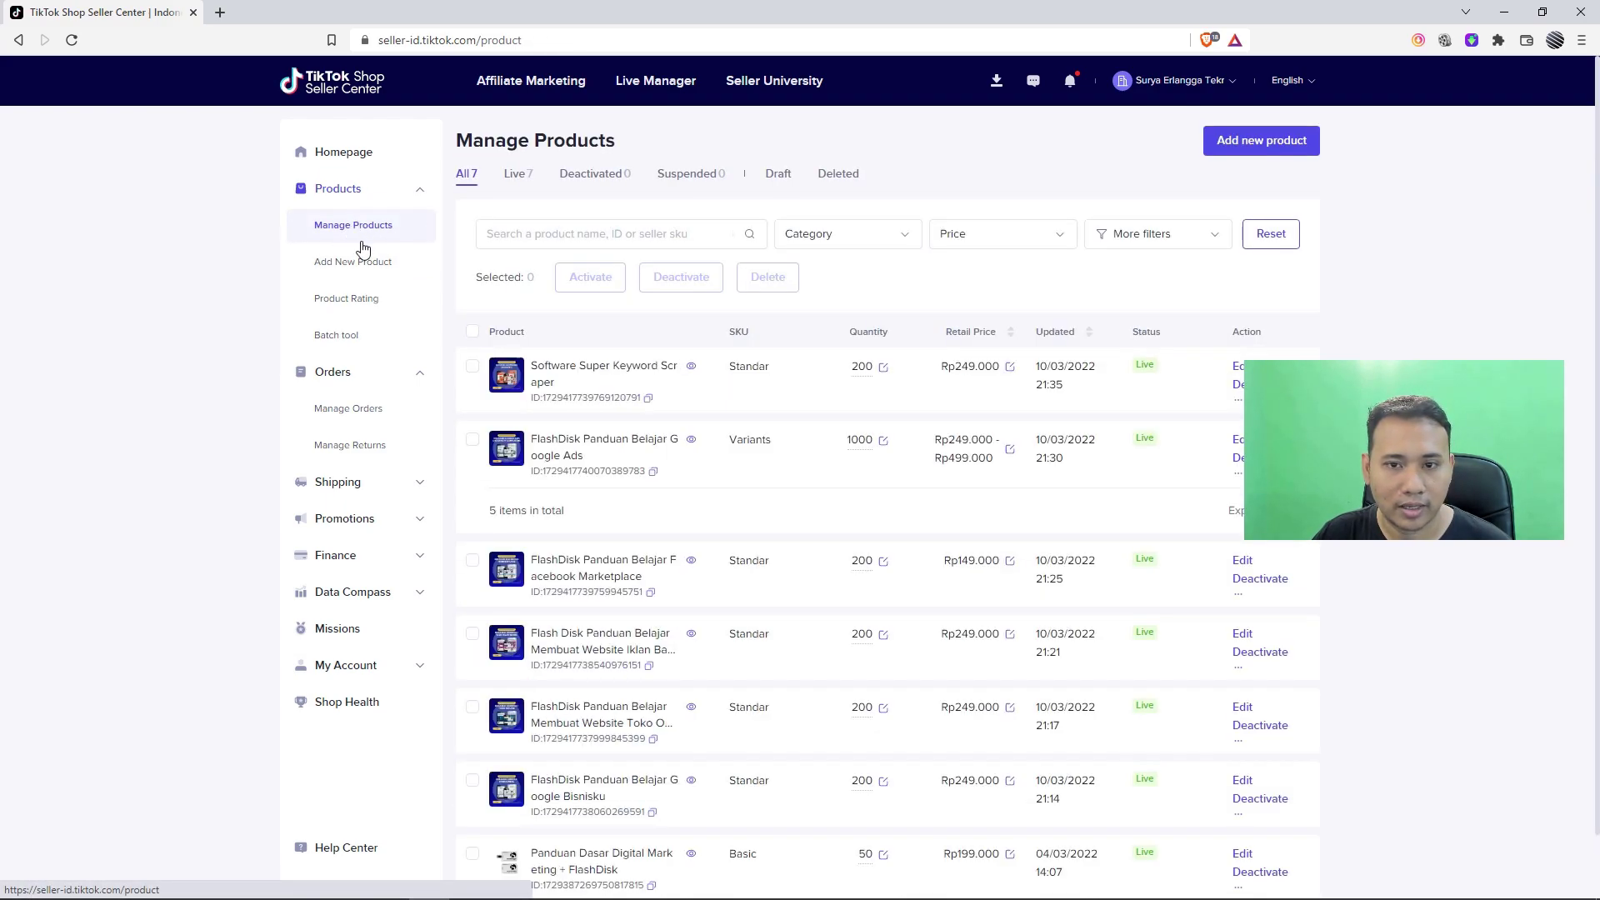
{"action": "left_click", "coordinate": [335, 300]}
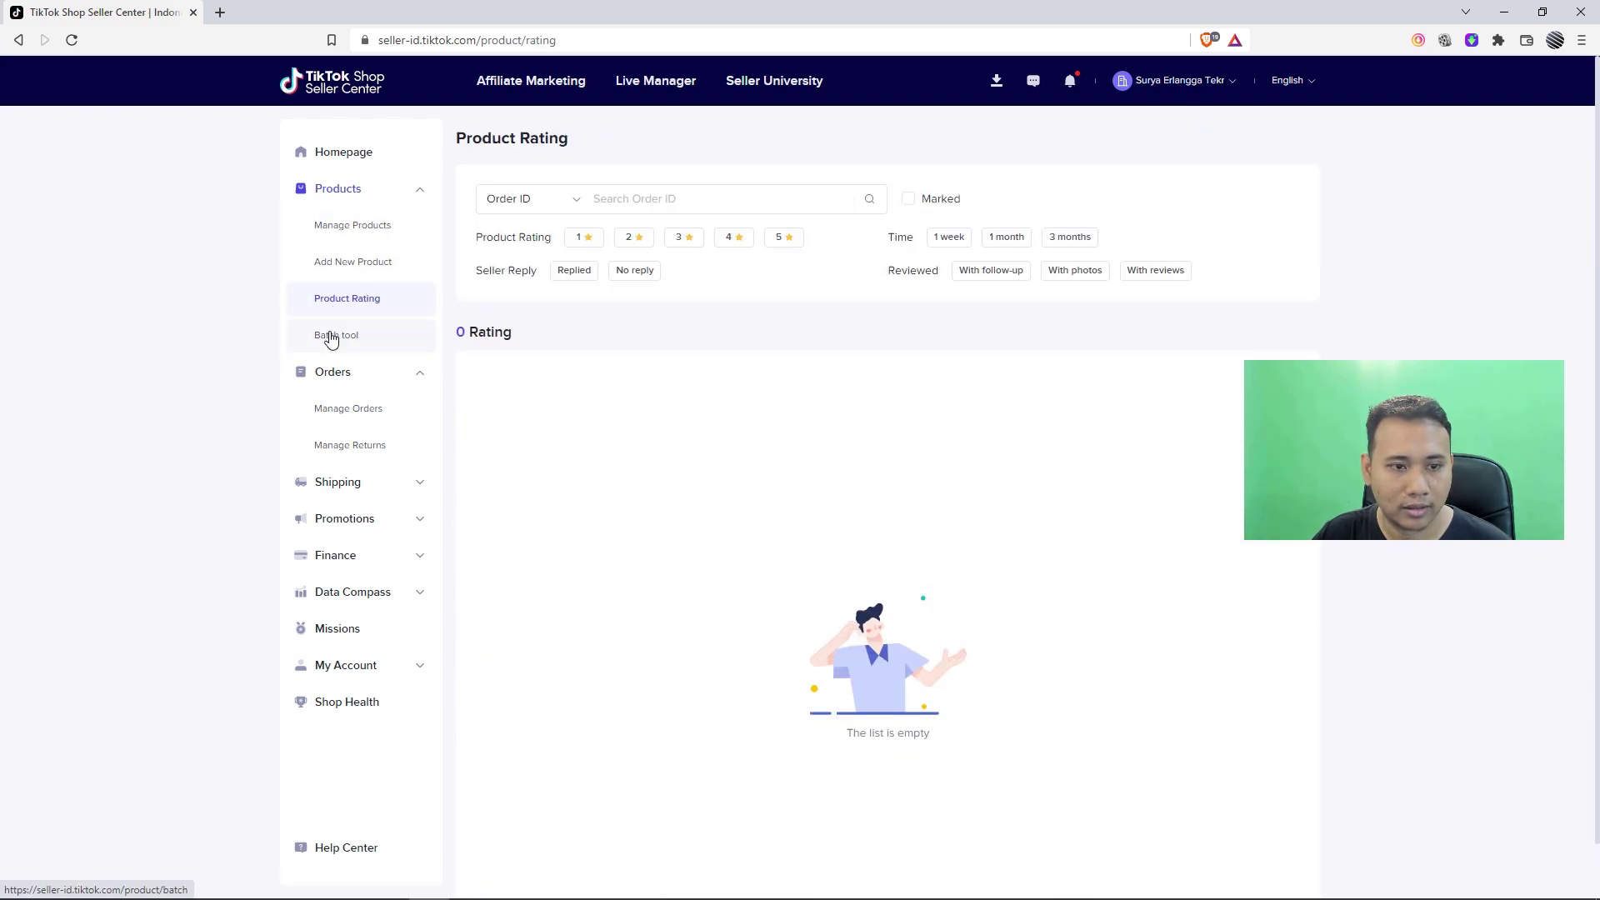
{"action": "left_click", "coordinate": [332, 335]}
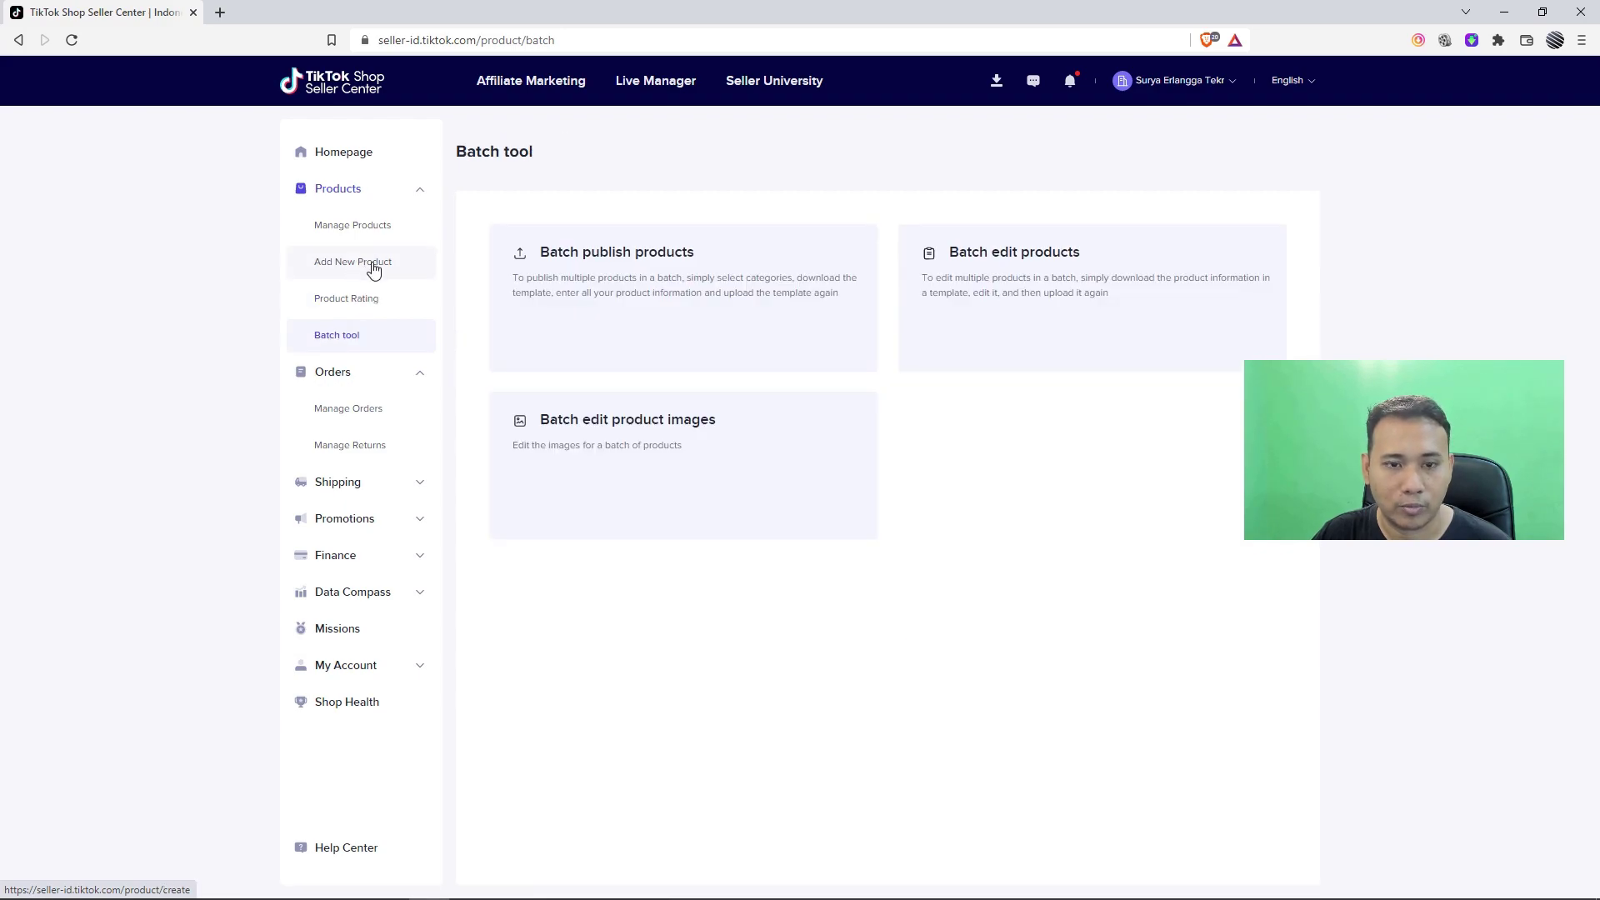
{"action": "left_click", "coordinate": [339, 372]}
{"action": "left_click", "coordinate": [340, 372]}
- Visit Manage Orders and Manage Returns/Refunds, then expand the Shipping sidebar section
{"action": "left_click", "coordinate": [346, 409]}
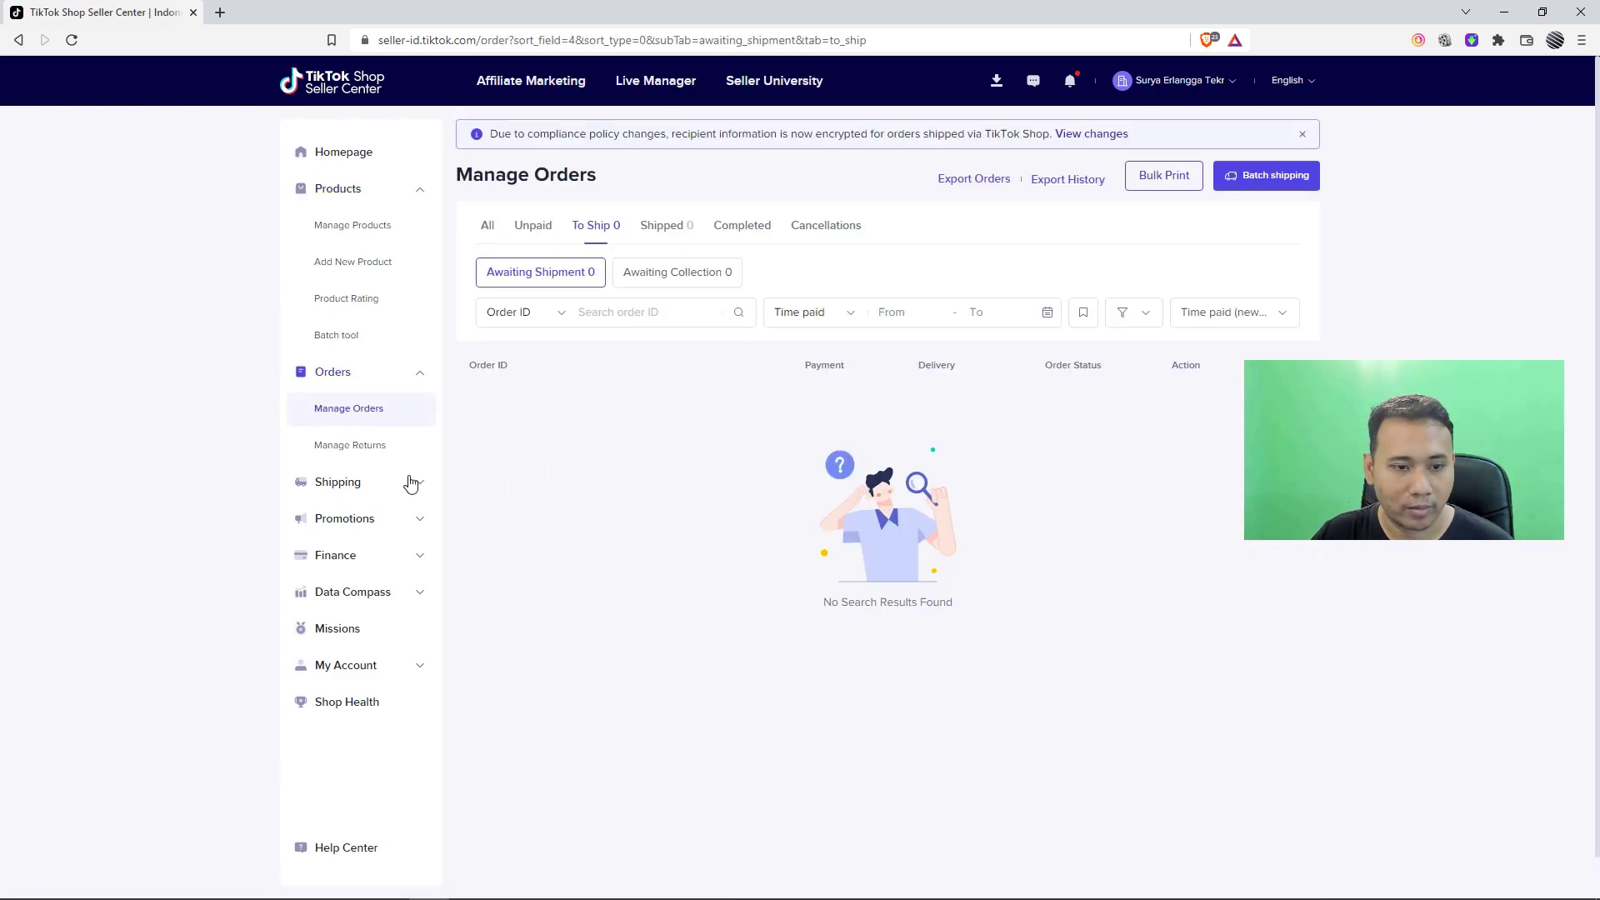
{"action": "left_click", "coordinate": [350, 450]}
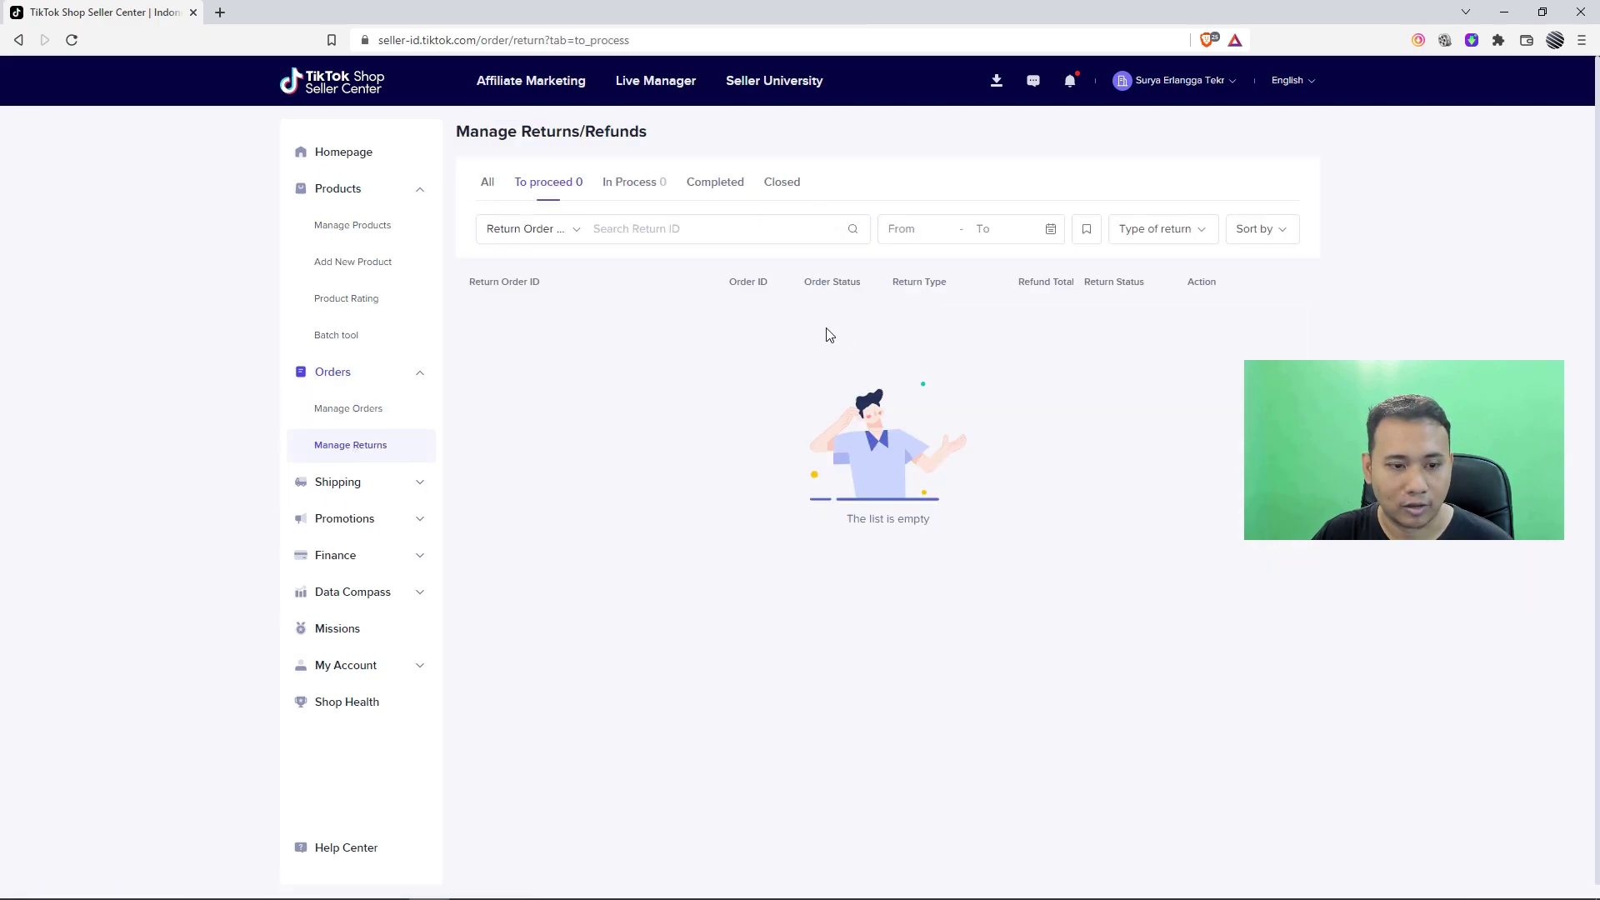
{"action": "left_click", "coordinate": [334, 493]}
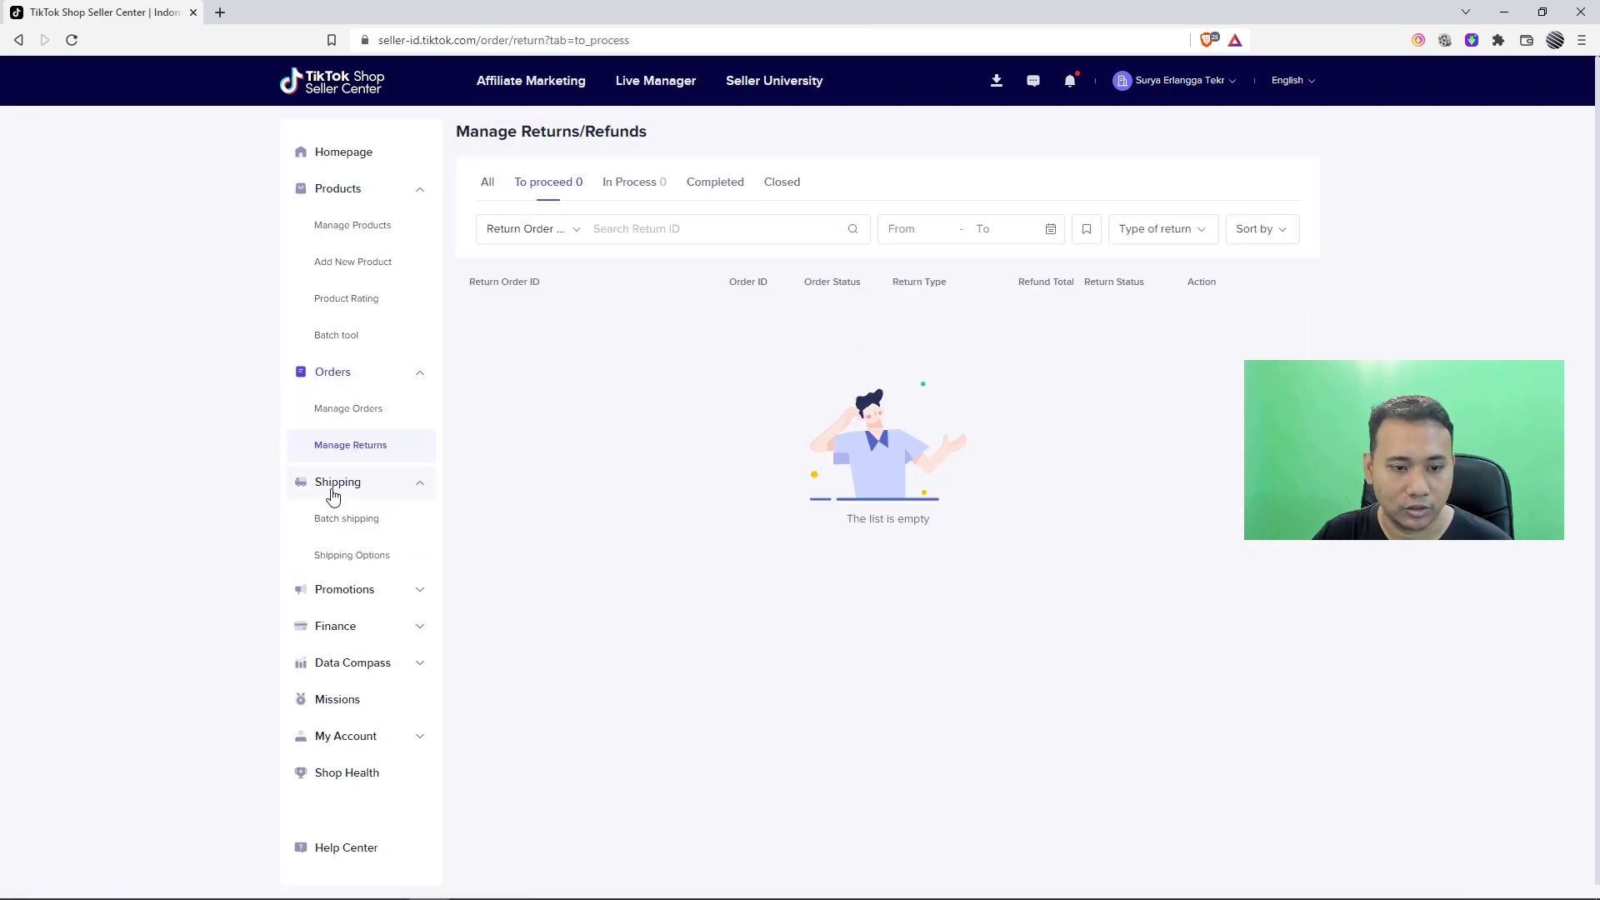
- Visit Batch shipping, then Shipping Options listing JNE Express and J&T Express for Standard shipping
{"action": "left_click", "coordinate": [351, 528]}
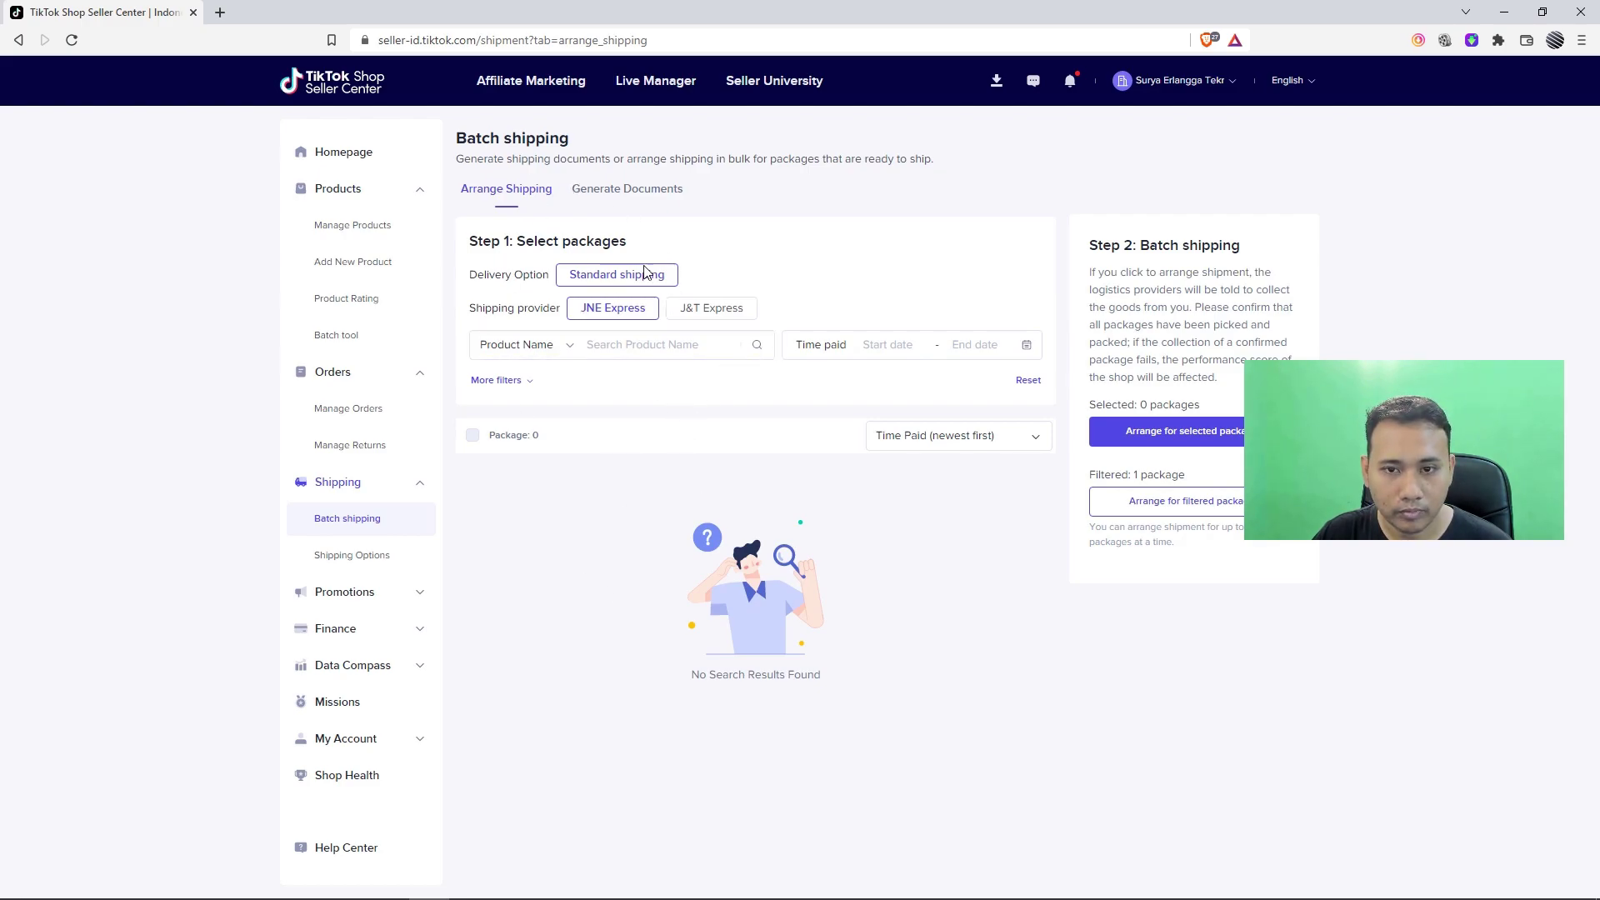
{"action": "left_click", "coordinate": [332, 555]}
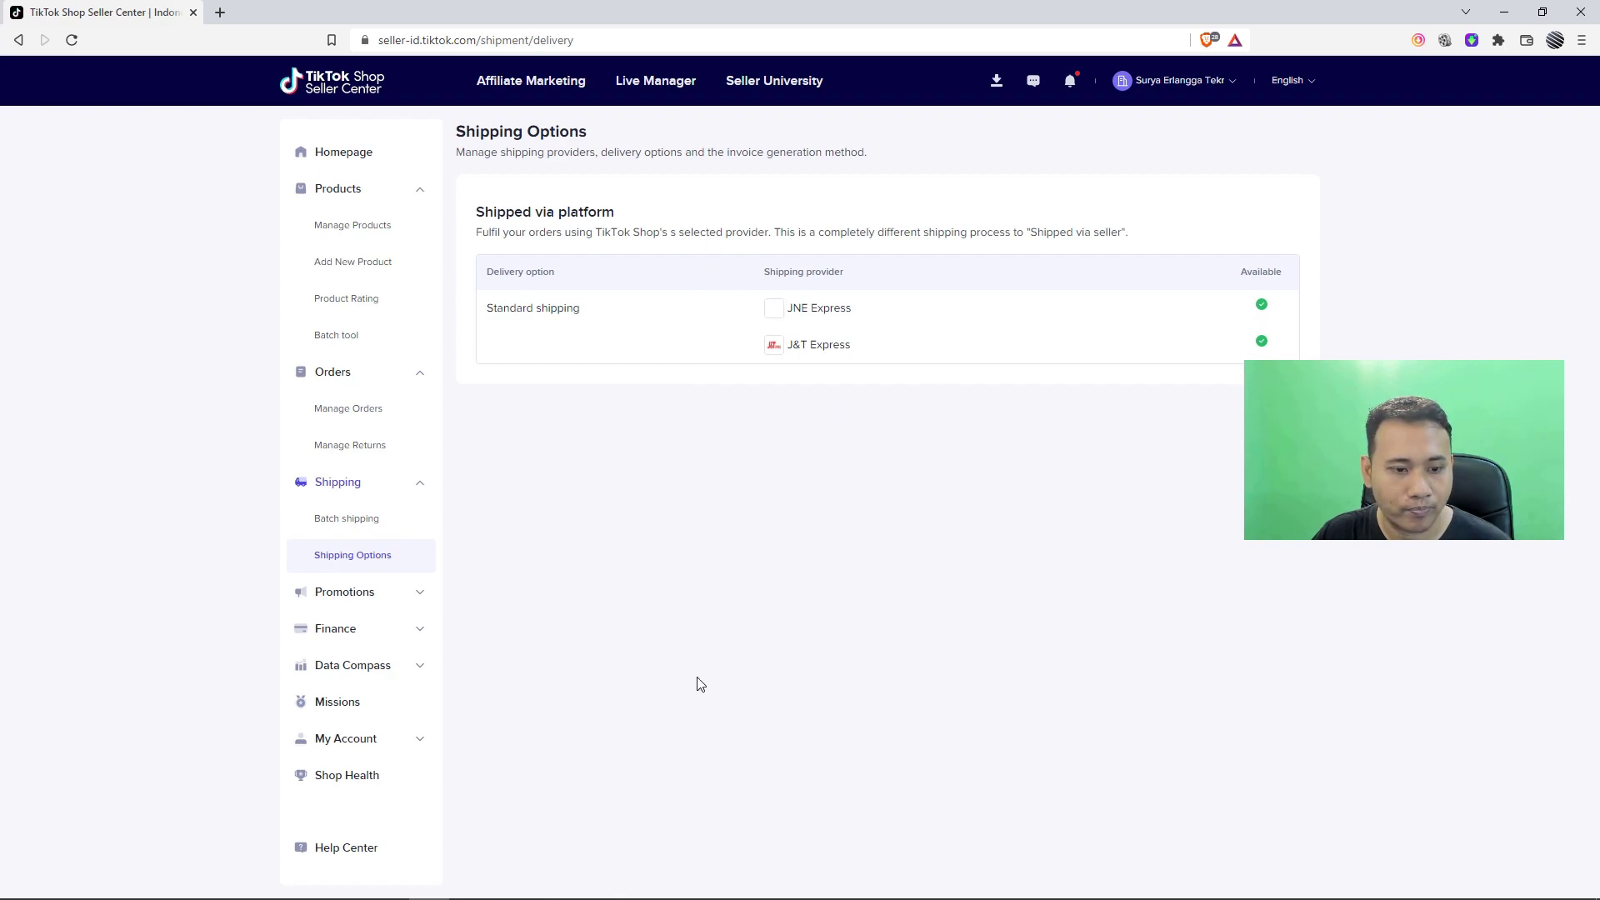
{"action": "left_click", "coordinate": [345, 599]}
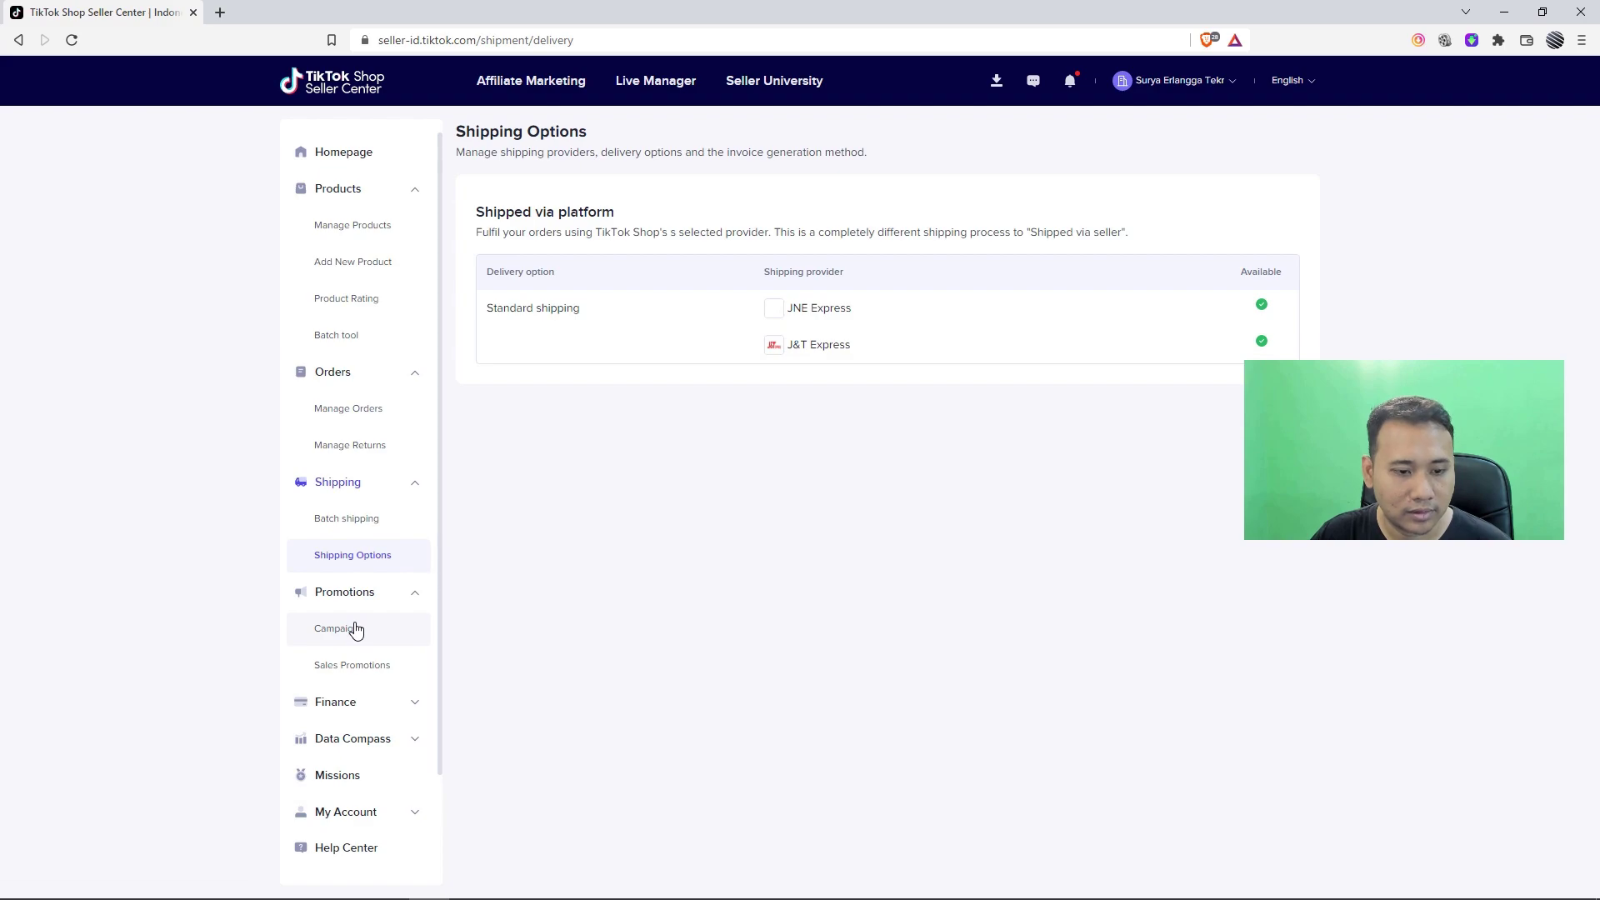
- Browse Campaigns and the Livestream Campaigns details, then open Sales Promotions with Product Discount, Flash Deal, Coupon tools
{"action": "left_click", "coordinate": [343, 630]}
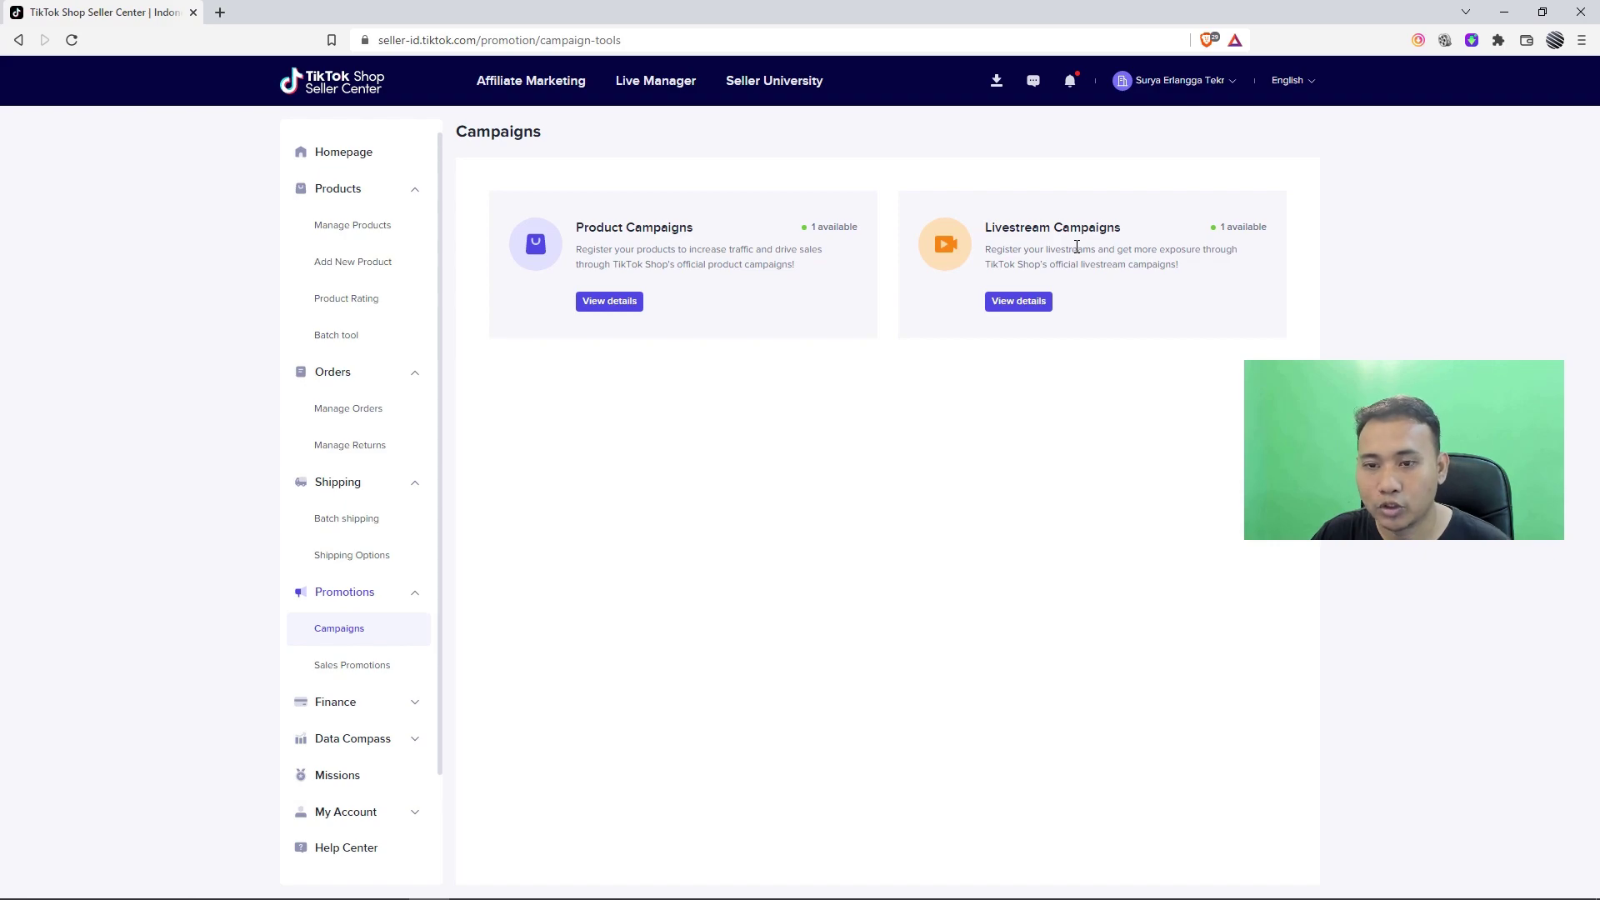
{"action": "left_click", "coordinate": [1019, 302]}
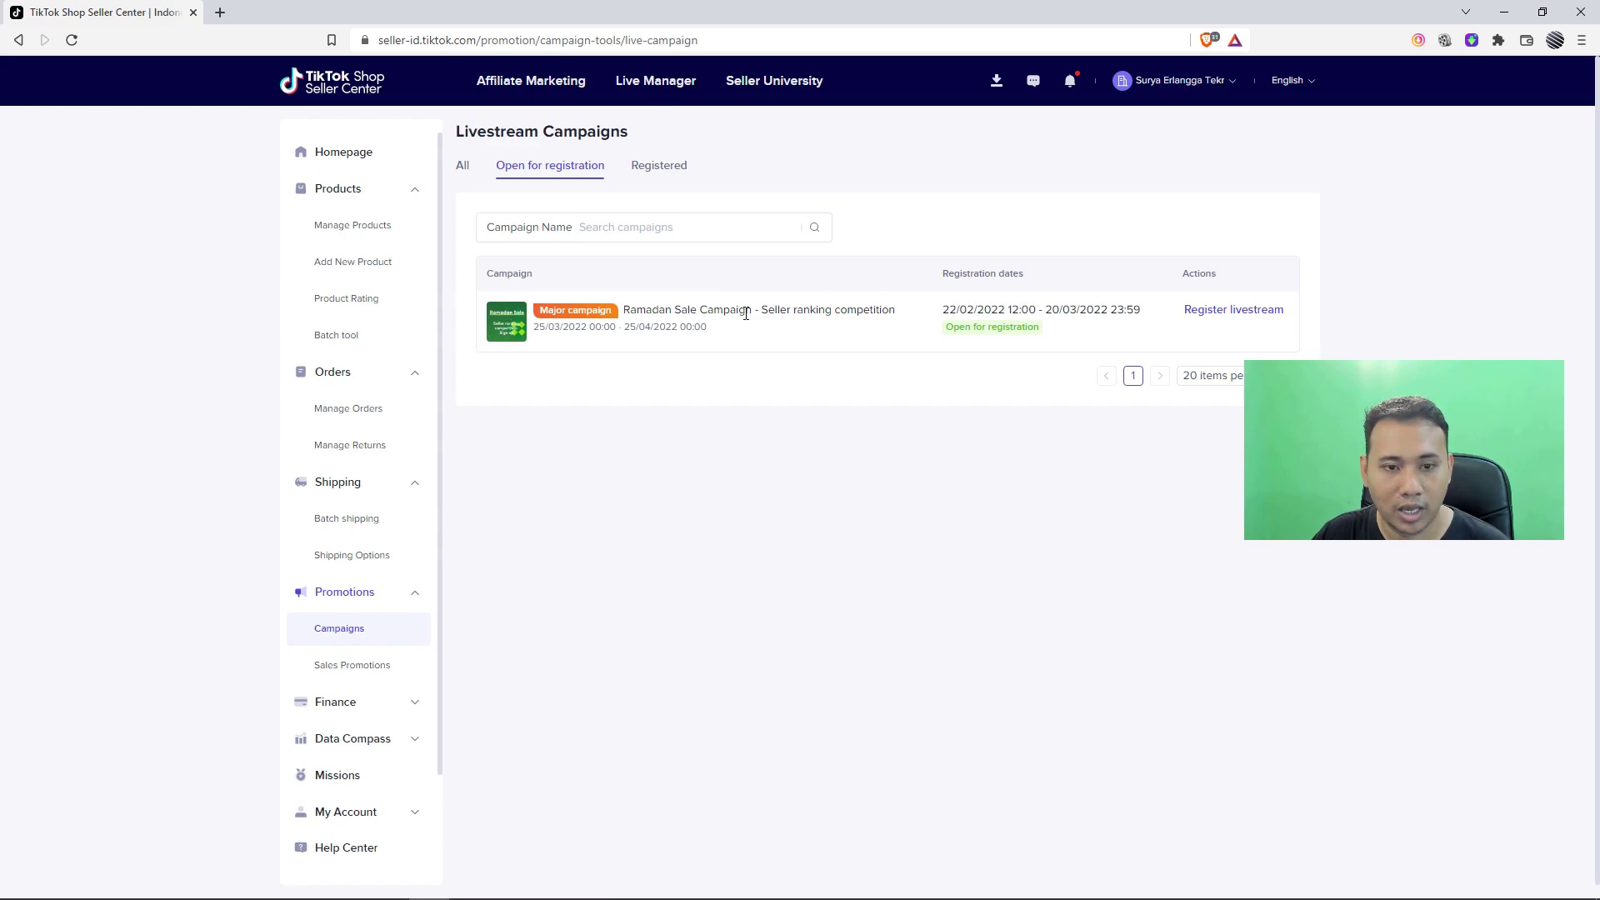
{"action": "left_click", "coordinate": [318, 672]}
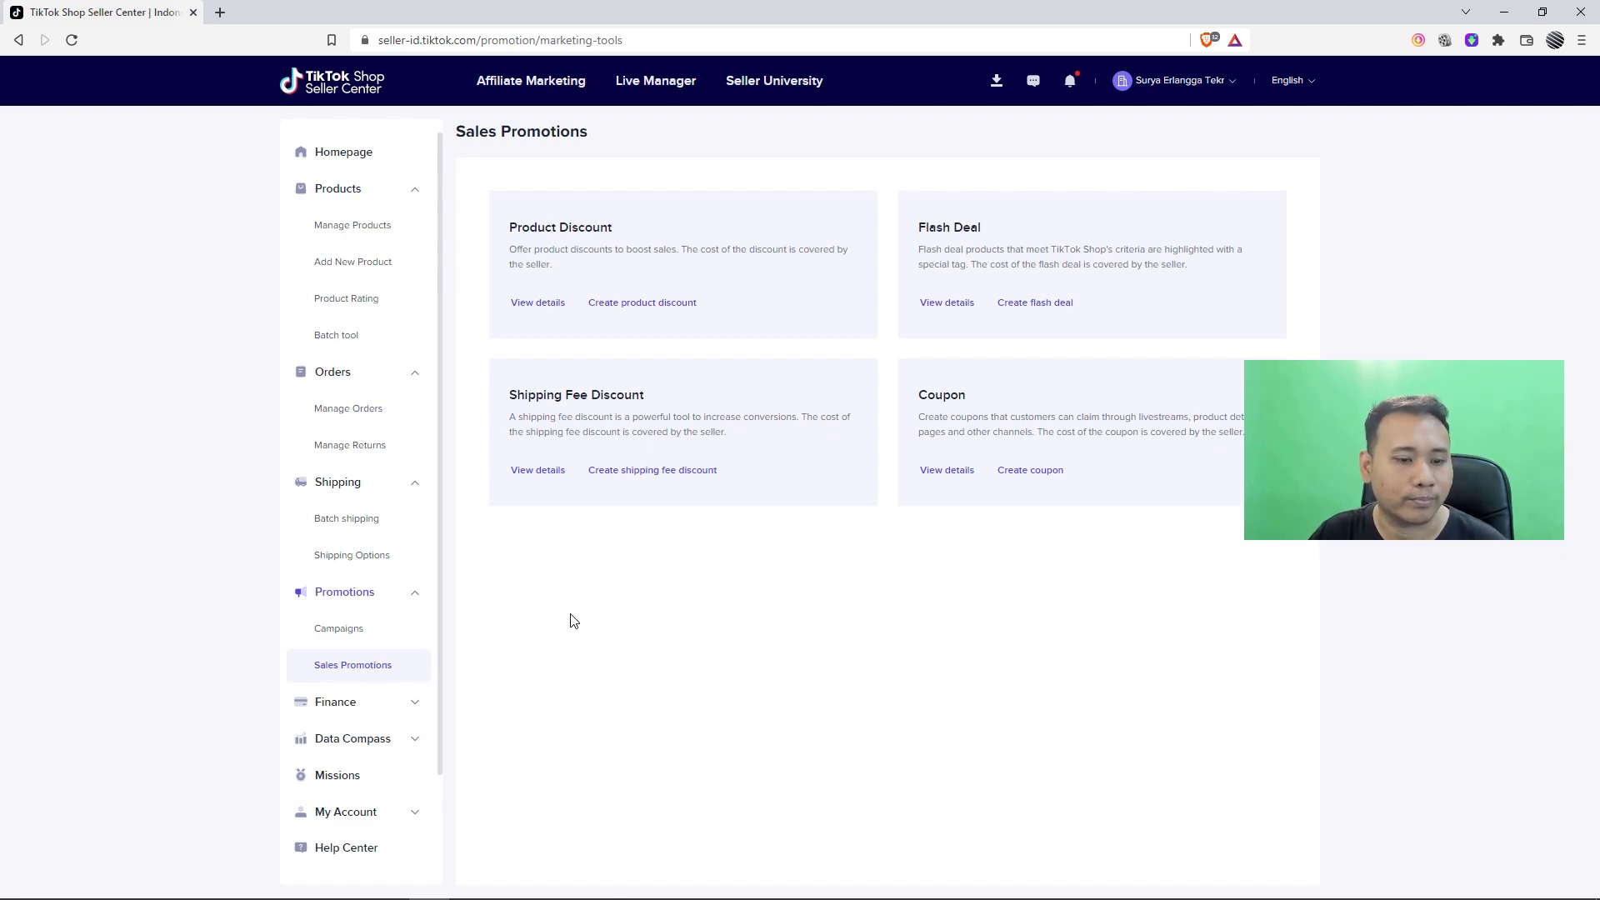
{"action": "left_click", "coordinate": [357, 704]}
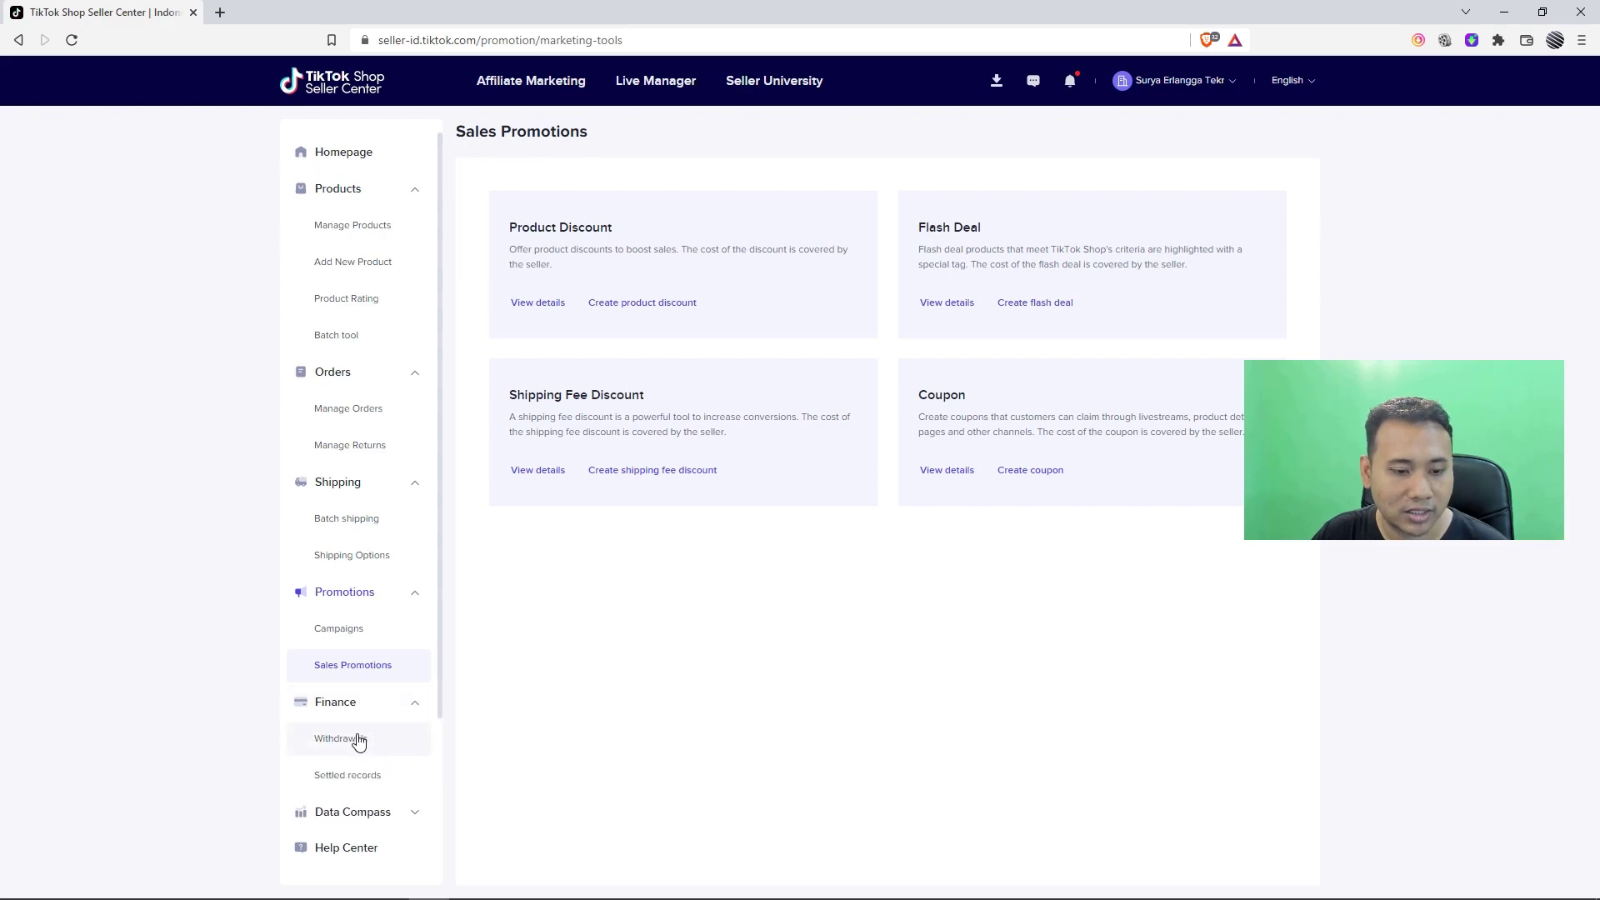
- Review the Withdrawals page and Settled records, which show Rp0 settled for every period and no entries
{"action": "left_click", "coordinate": [358, 741]}
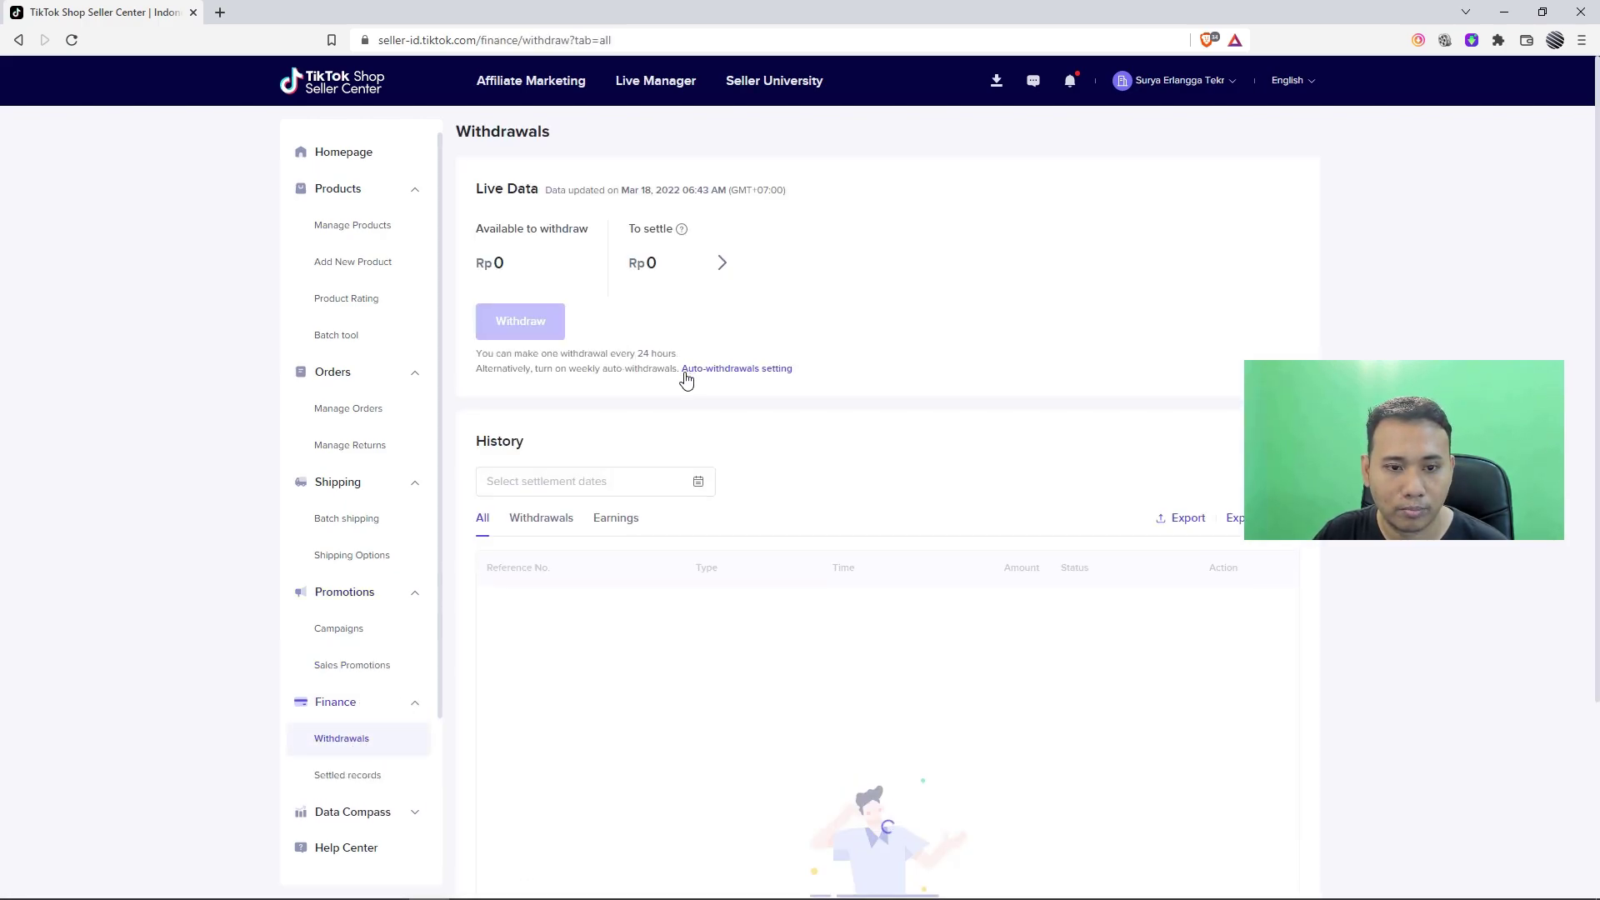
{"action": "scroll", "coordinate": [686, 379], "scroll_direction": "down", "scroll_amount": 2}
{"action": "scroll", "coordinate": [700, 522], "scroll_direction": "up", "scroll_amount": 2}
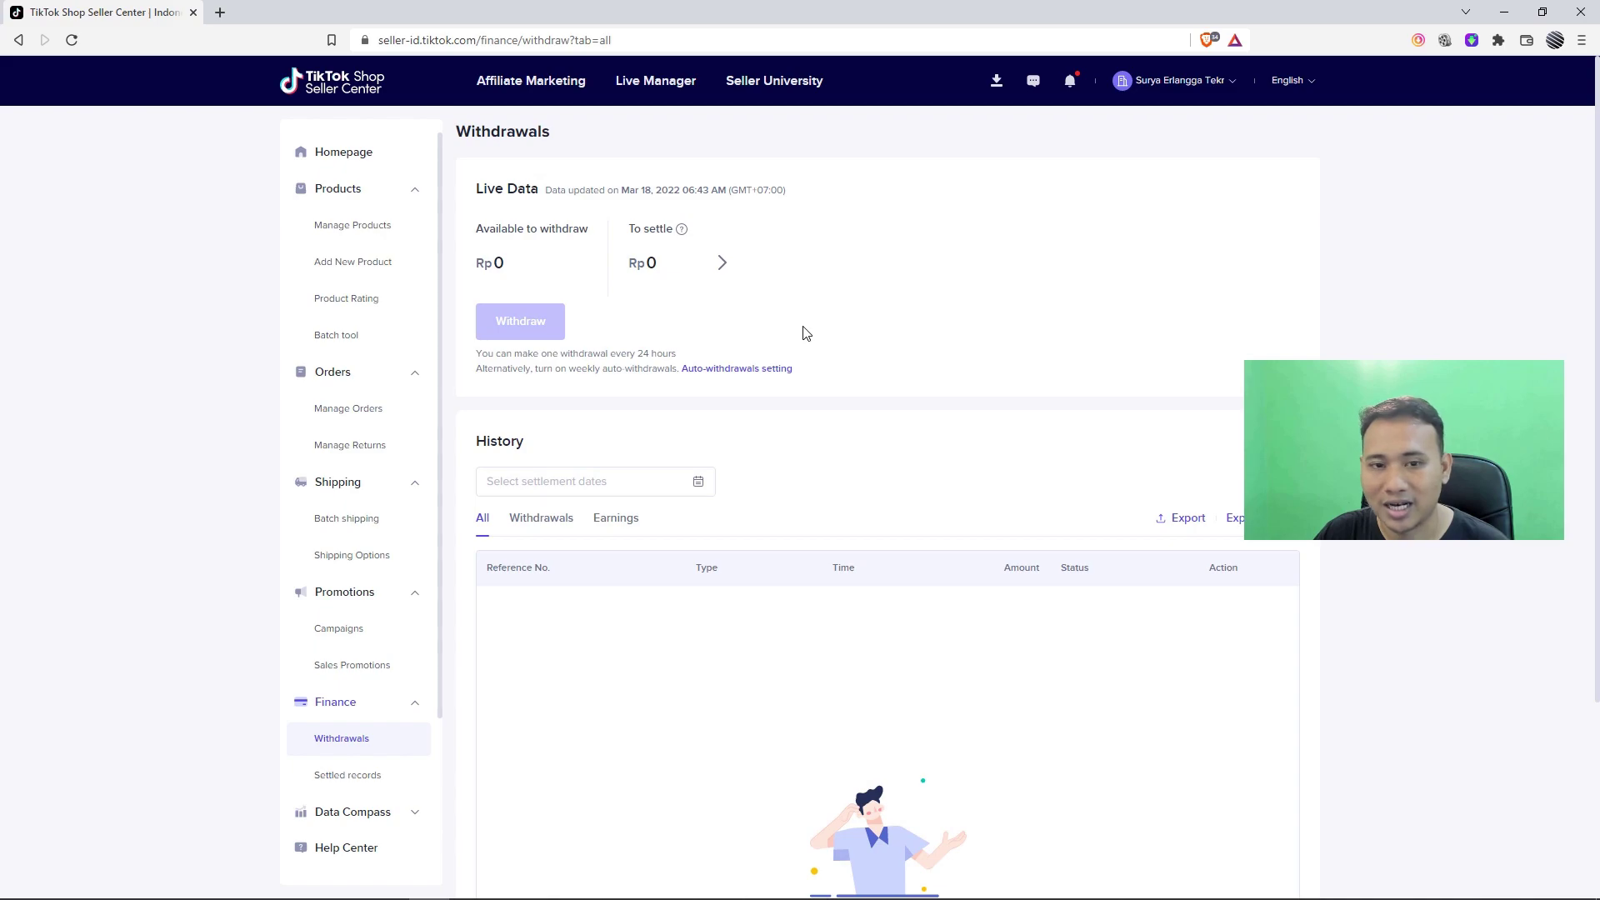
{"action": "scroll", "coordinate": [386, 589], "scroll_direction": "down", "scroll_amount": 2}
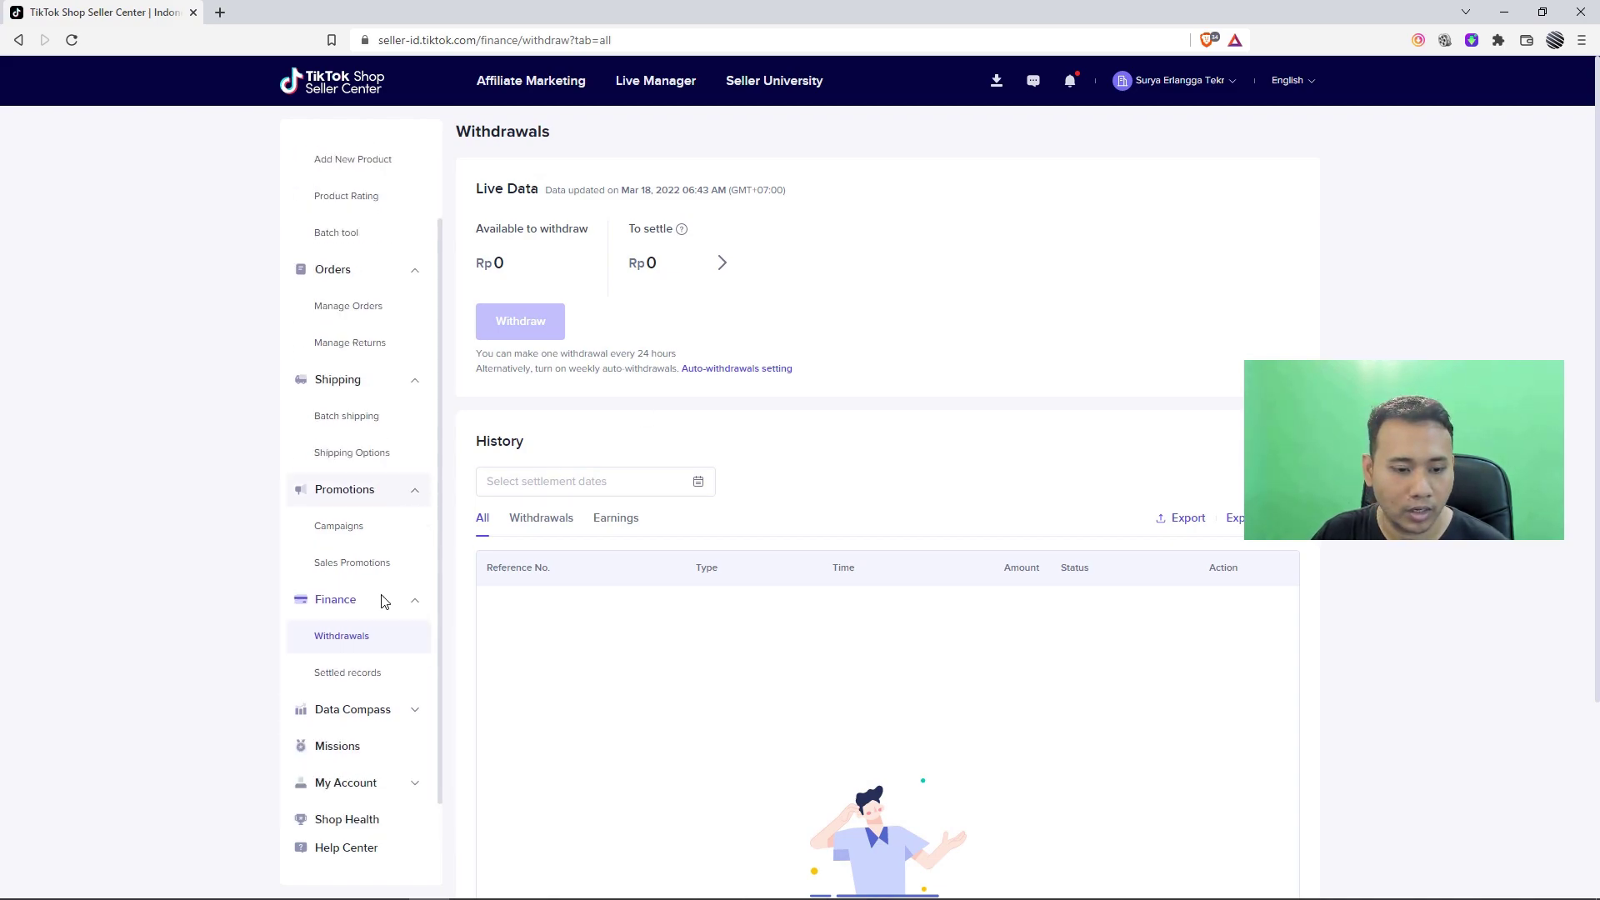
{"action": "left_click", "coordinate": [359, 647]}
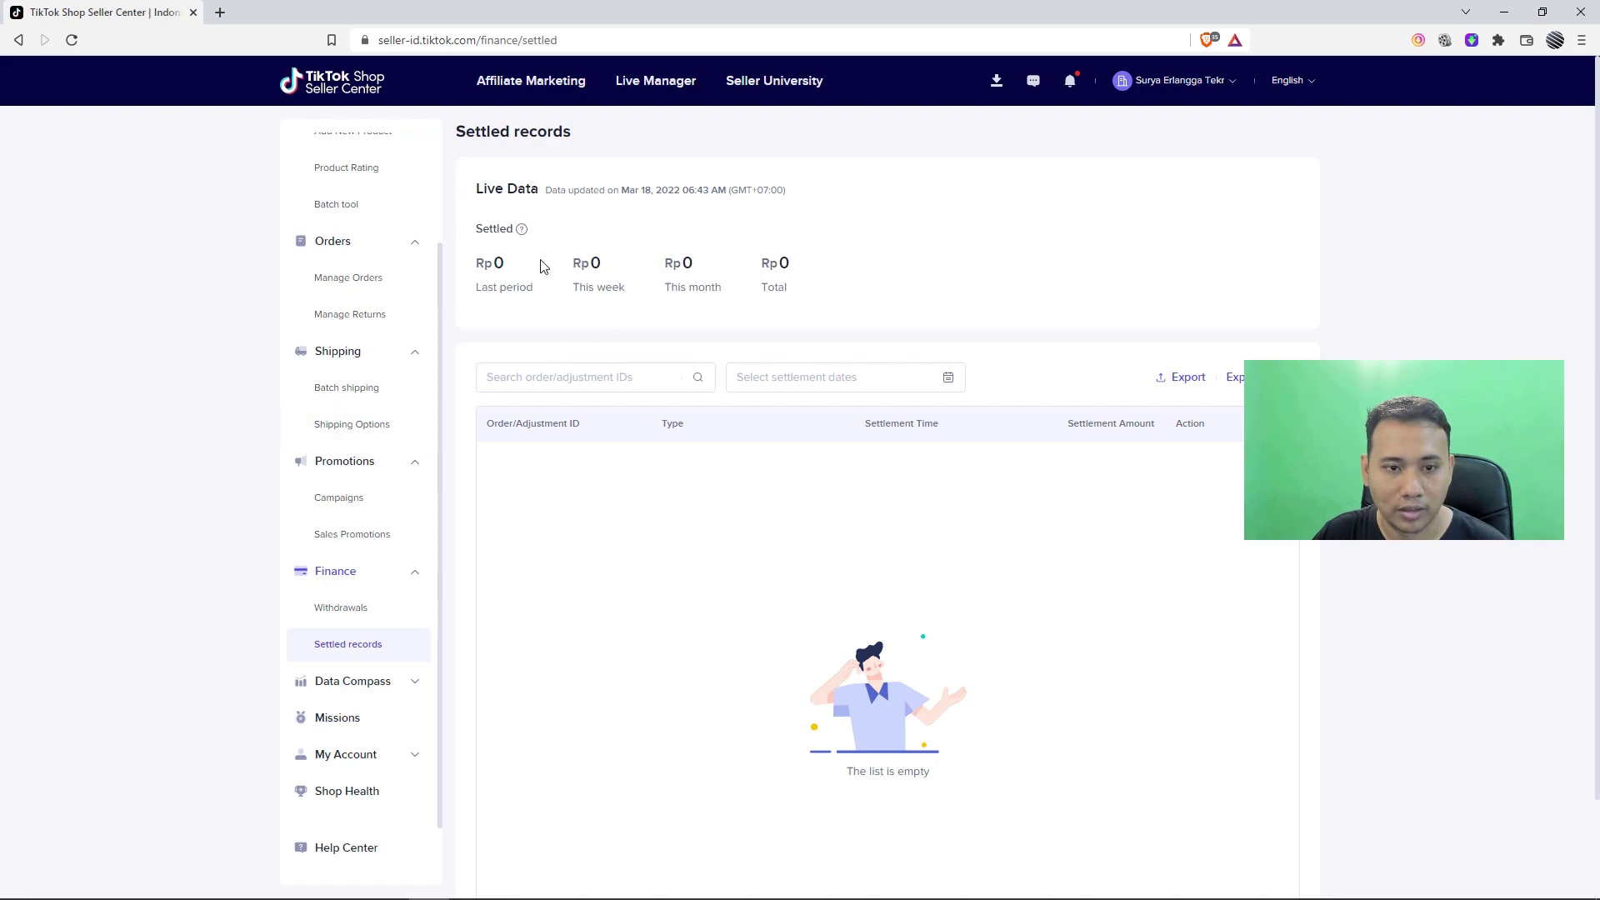
{"action": "left_click", "coordinate": [347, 615]}
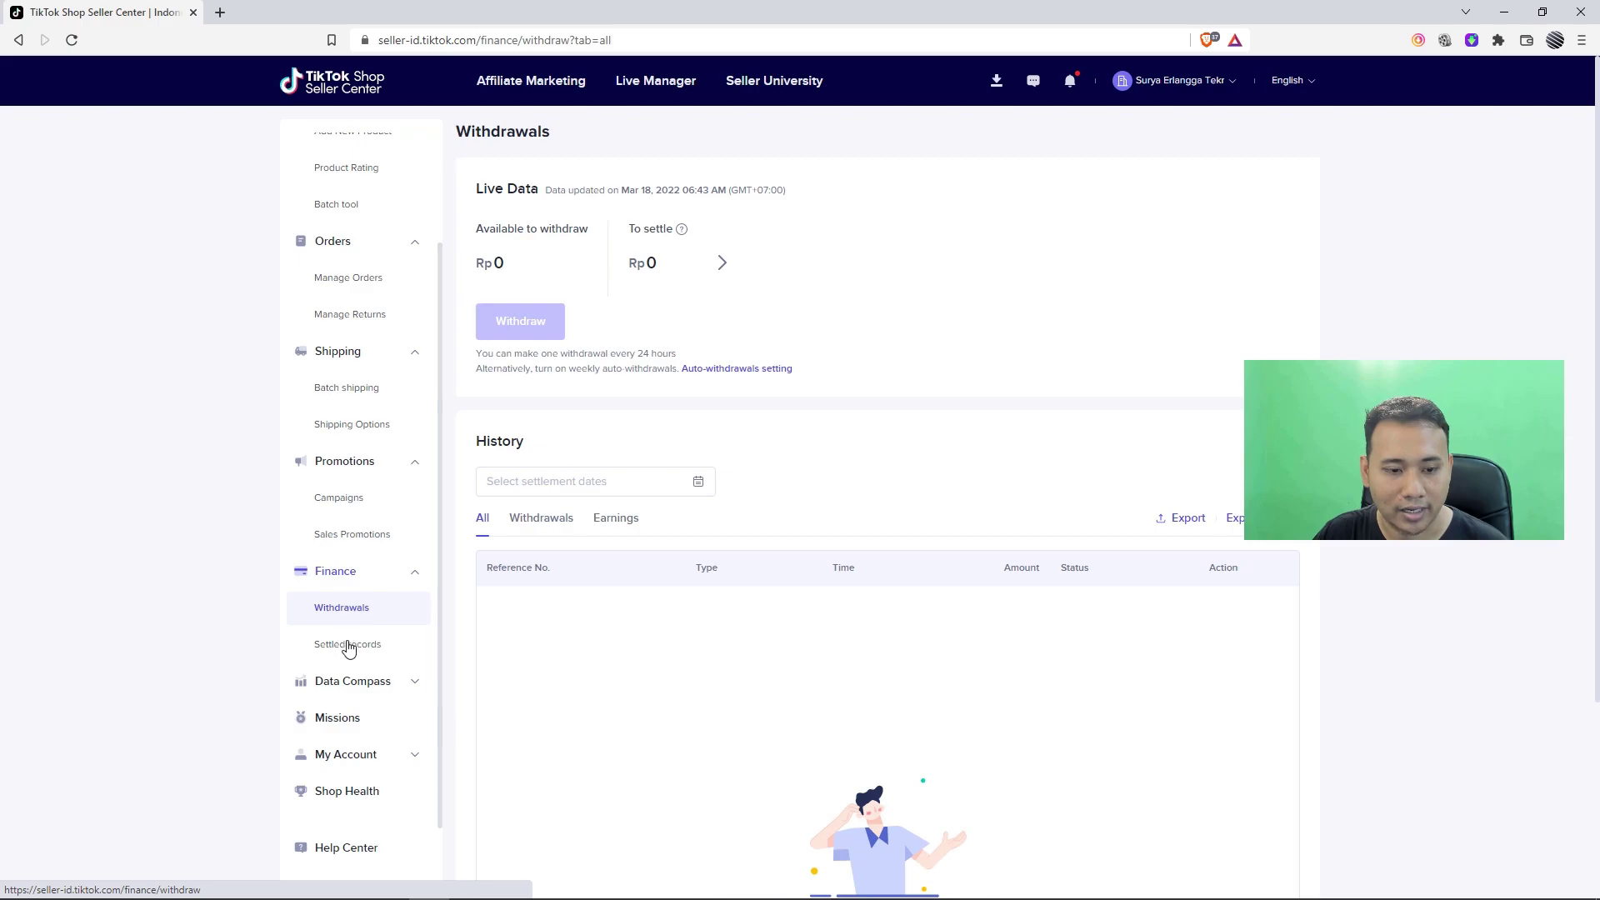
{"action": "left_click", "coordinate": [347, 647]}
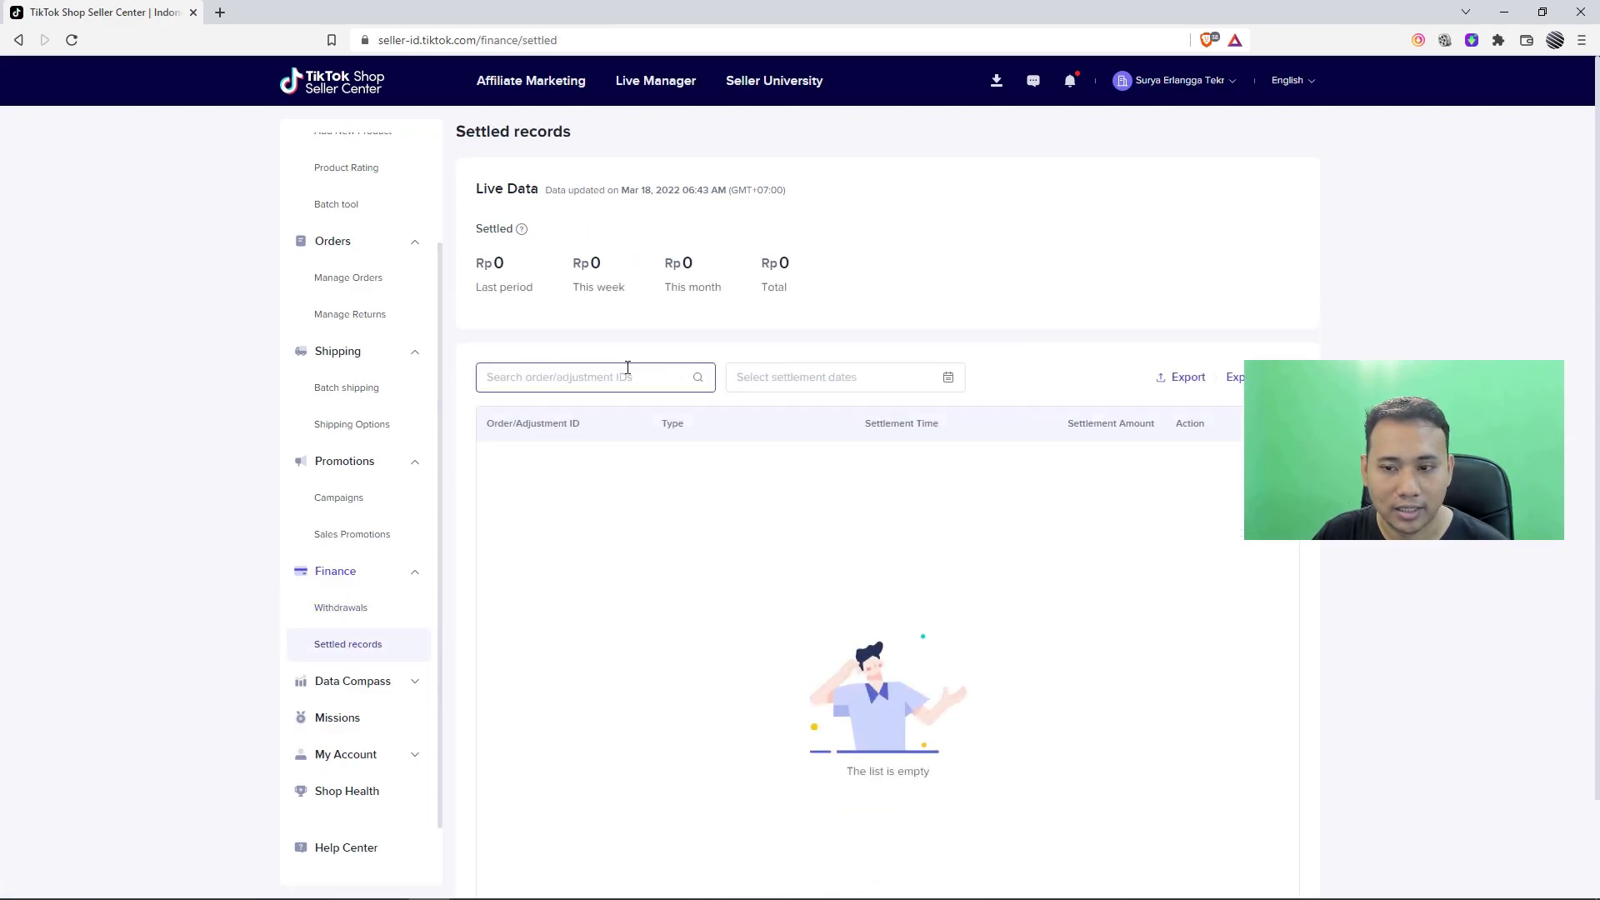
{"action": "scroll", "coordinate": [465, 525], "scroll_direction": "down", "scroll_amount": 1}
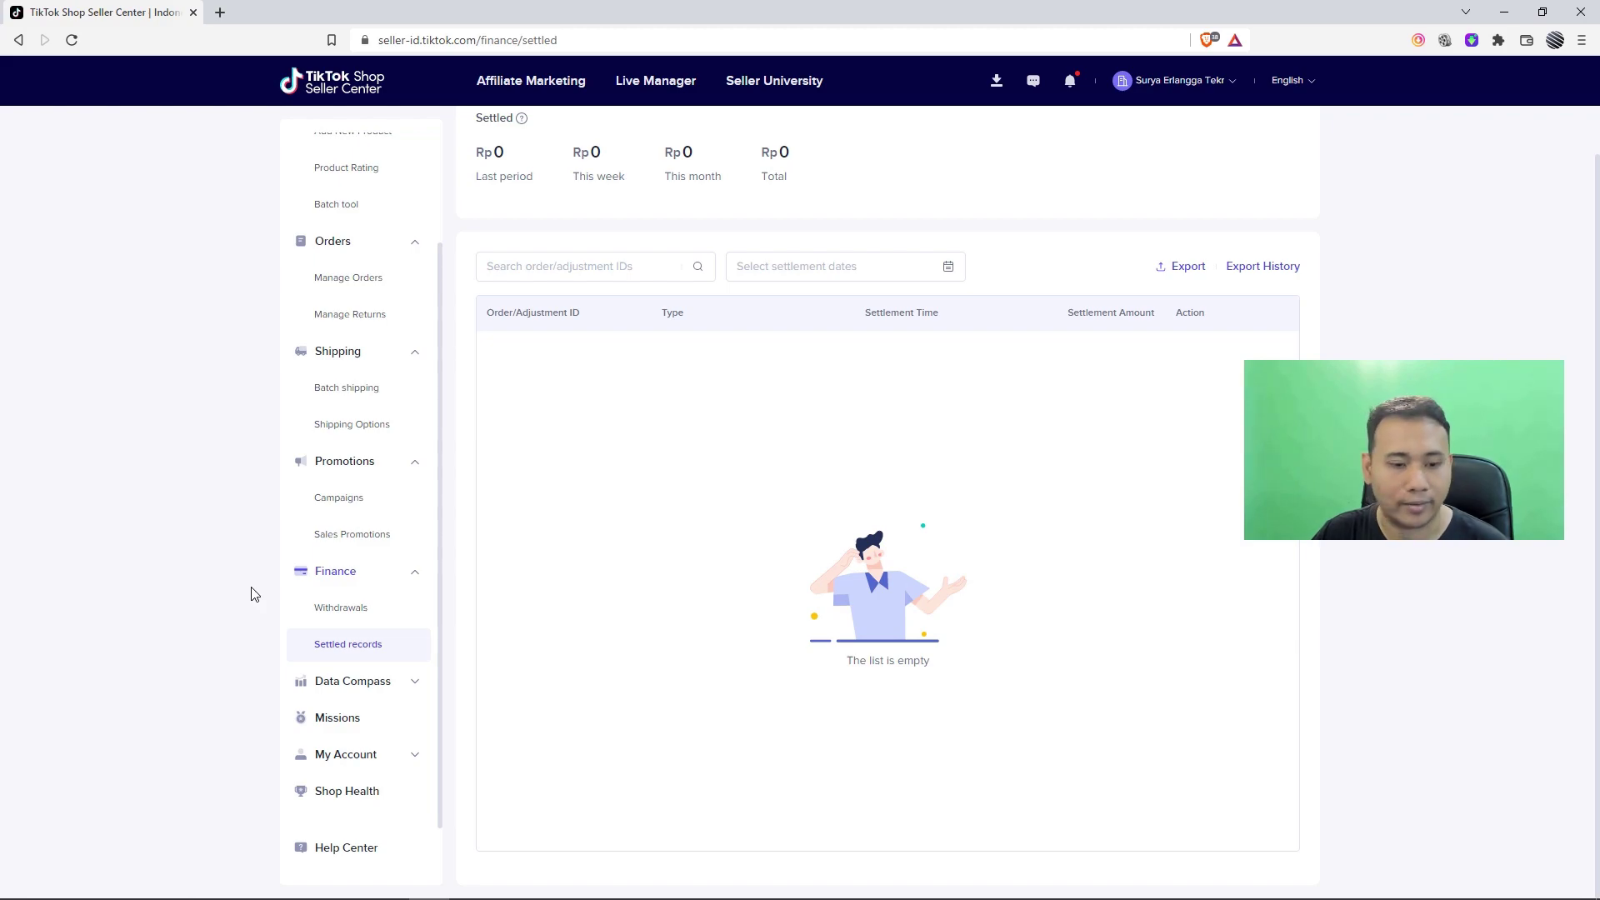
{"action": "left_click", "coordinate": [354, 681]}
{"action": "left_click", "coordinate": [358, 730]}
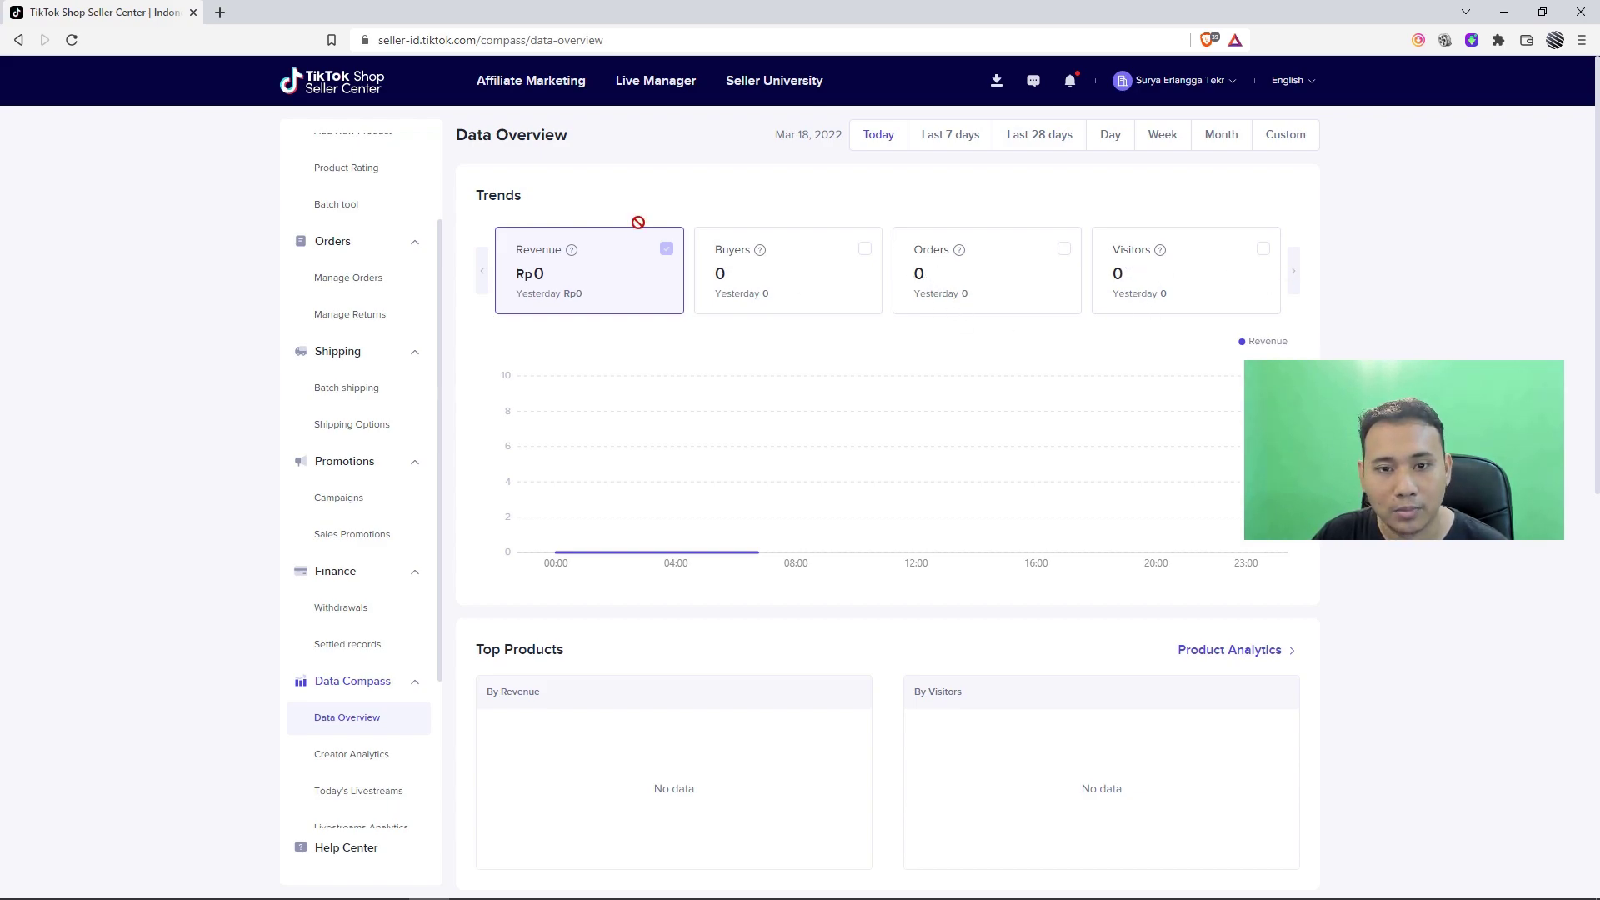
{"action": "scroll", "coordinate": [724, 376], "scroll_direction": "down", "scroll_amount": 5}
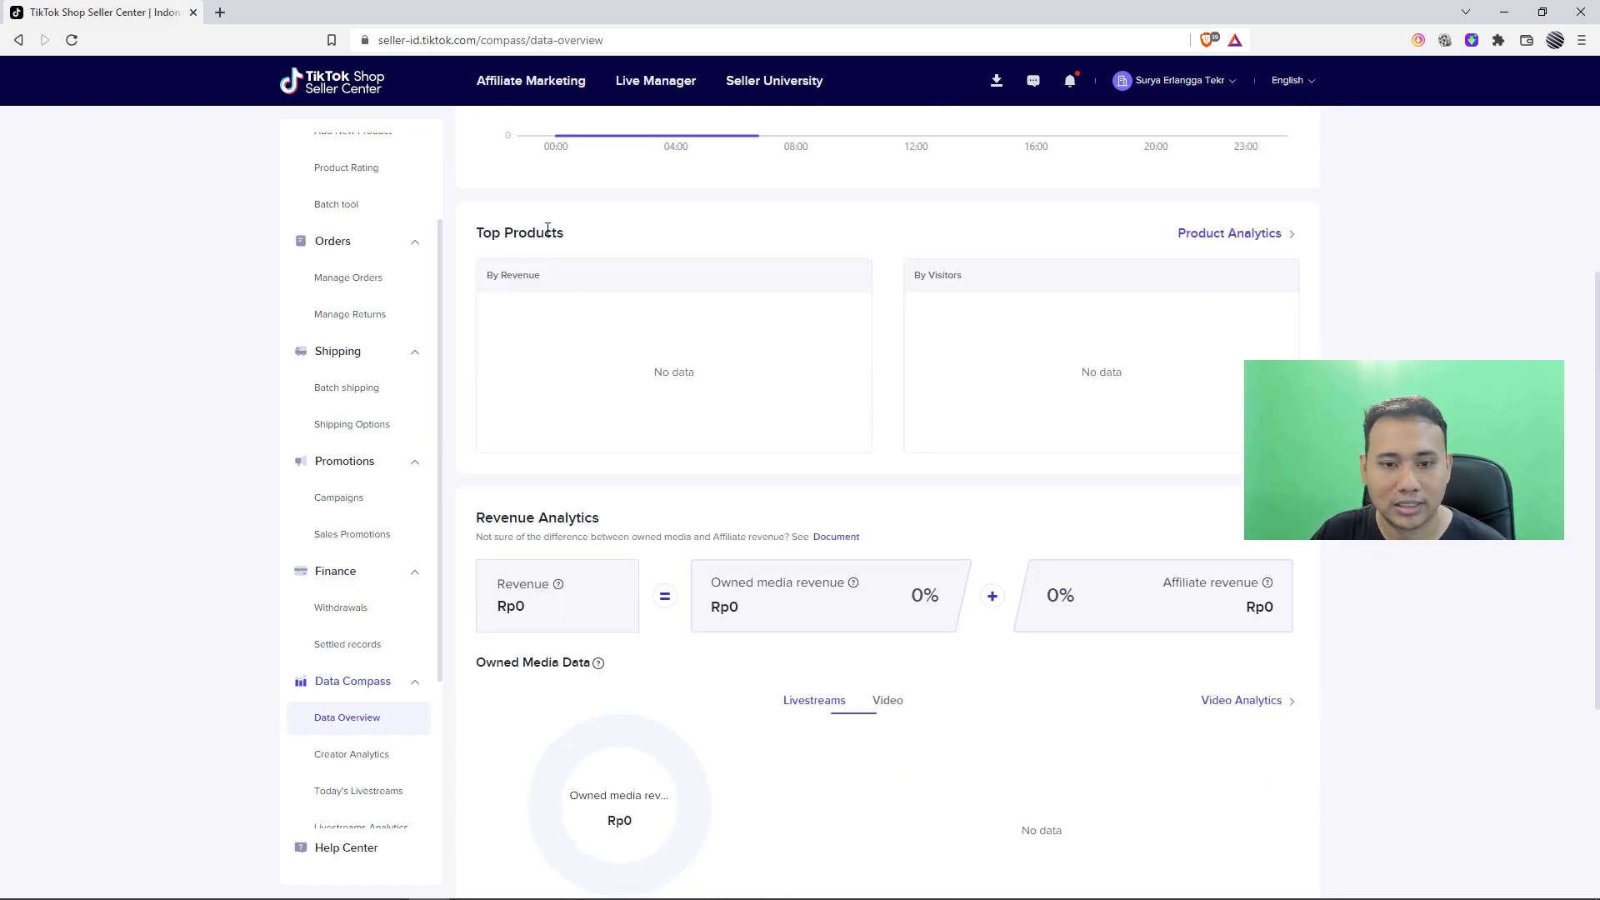
{"action": "scroll", "coordinate": [547, 229], "scroll_direction": "down", "scroll_amount": 4}
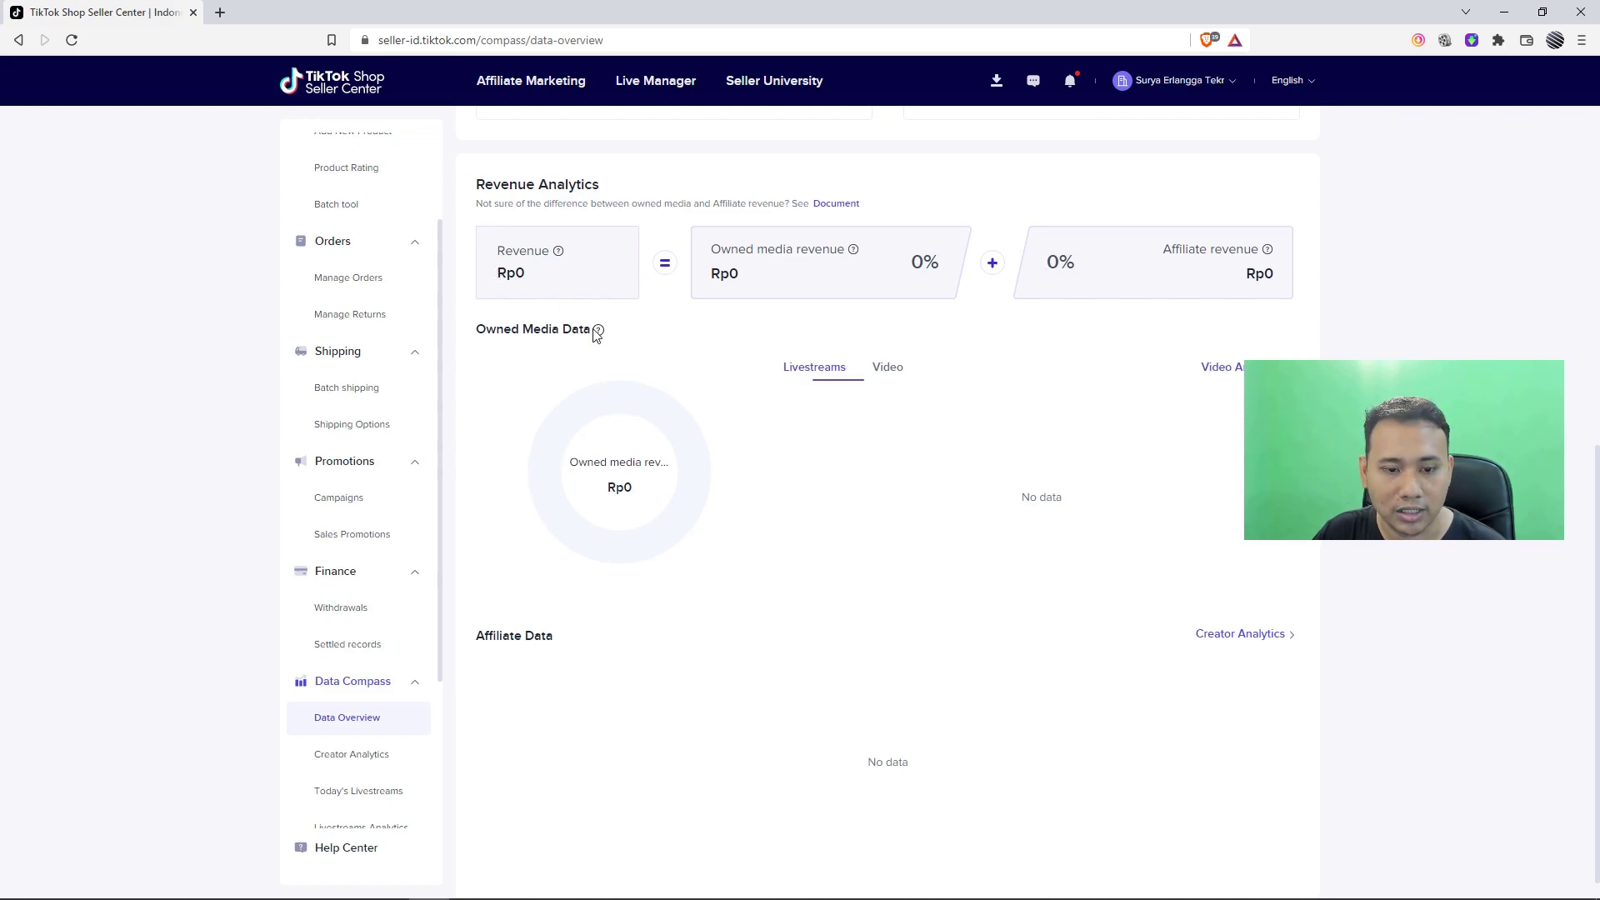
{"action": "scroll", "coordinate": [590, 337], "scroll_direction": "down", "scroll_amount": 1}
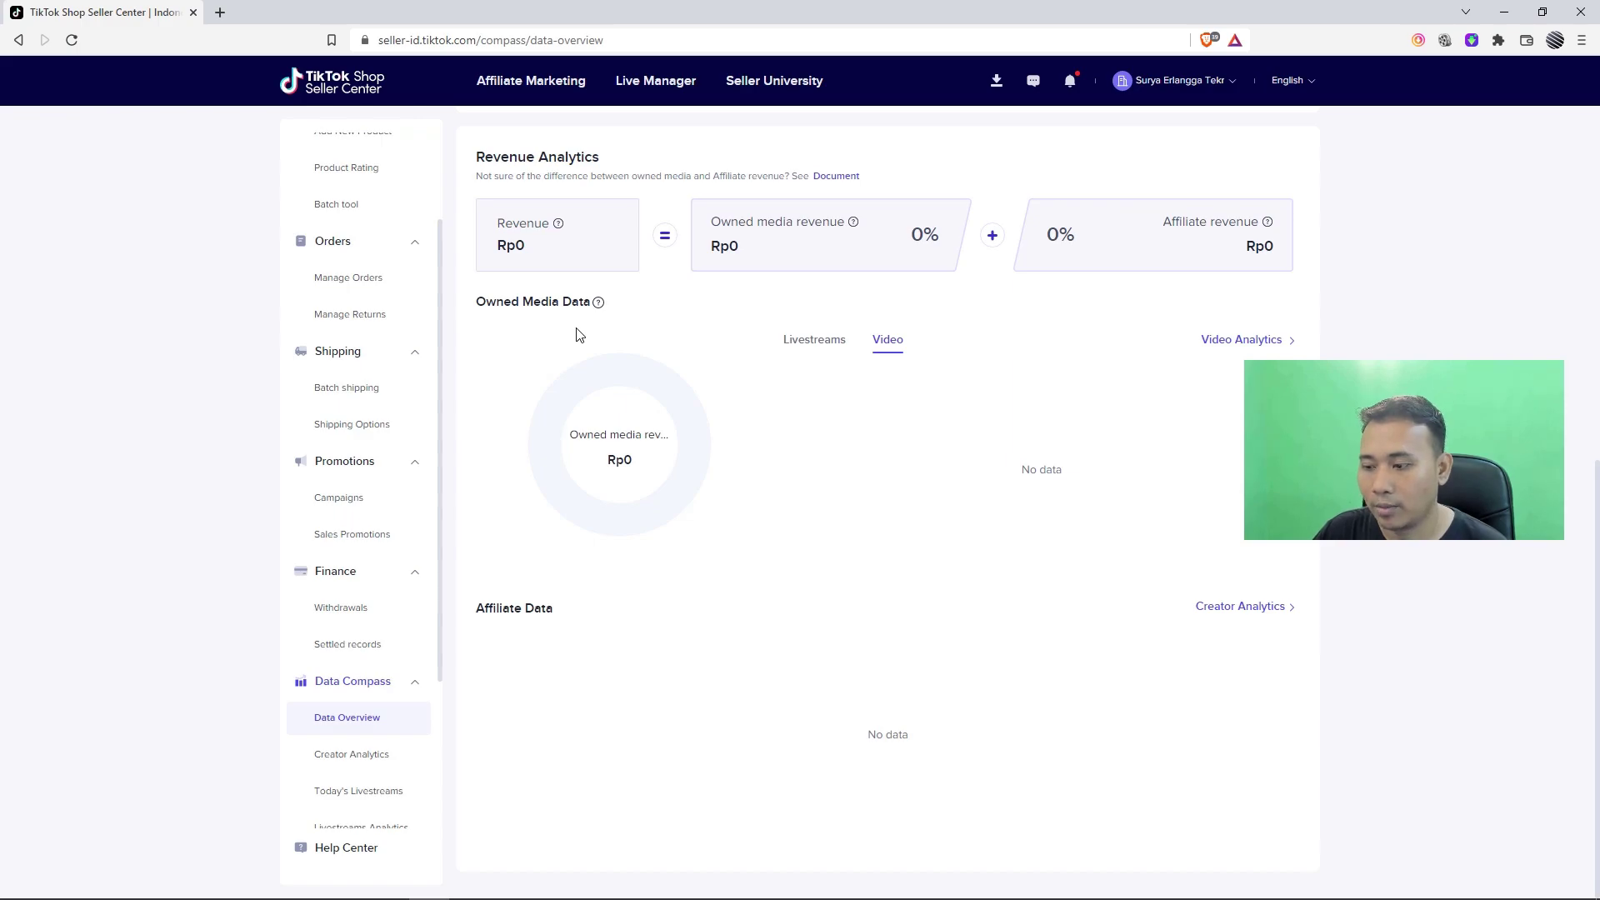
{"action": "scroll", "coordinate": [666, 417], "scroll_direction": "up", "scroll_amount": 7}
{"action": "scroll", "coordinate": [617, 400], "scroll_direction": "down", "scroll_amount": 7}
{"action": "scroll", "coordinate": [625, 443], "scroll_direction": "down", "scroll_amount": 8}
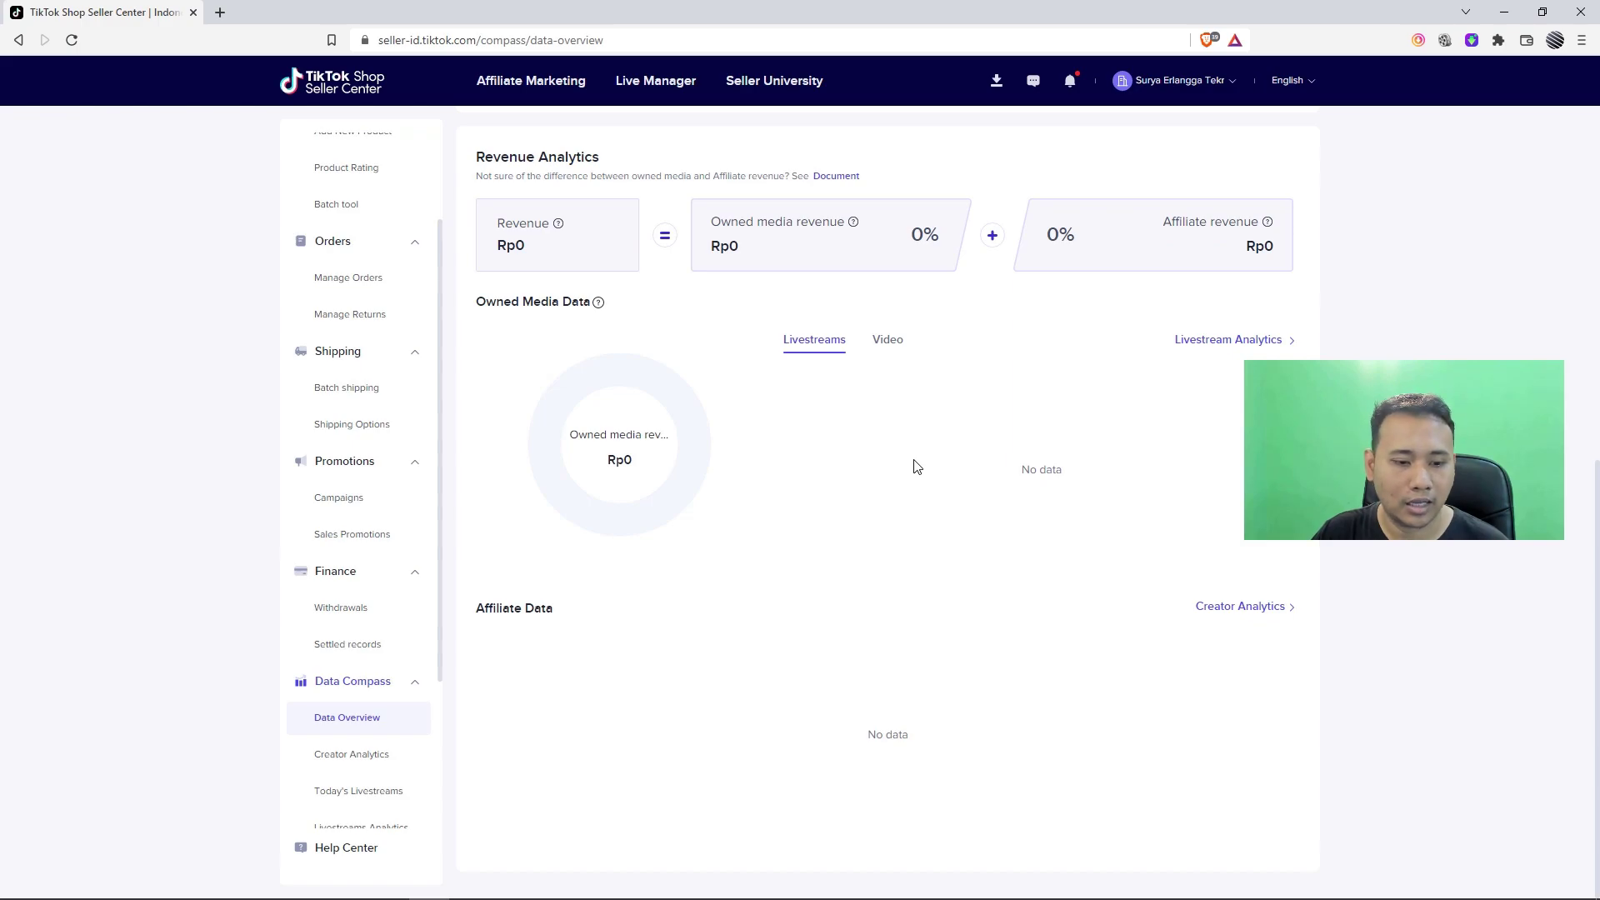
{"action": "scroll", "coordinate": [392, 657], "scroll_direction": "down", "scroll_amount": 2}
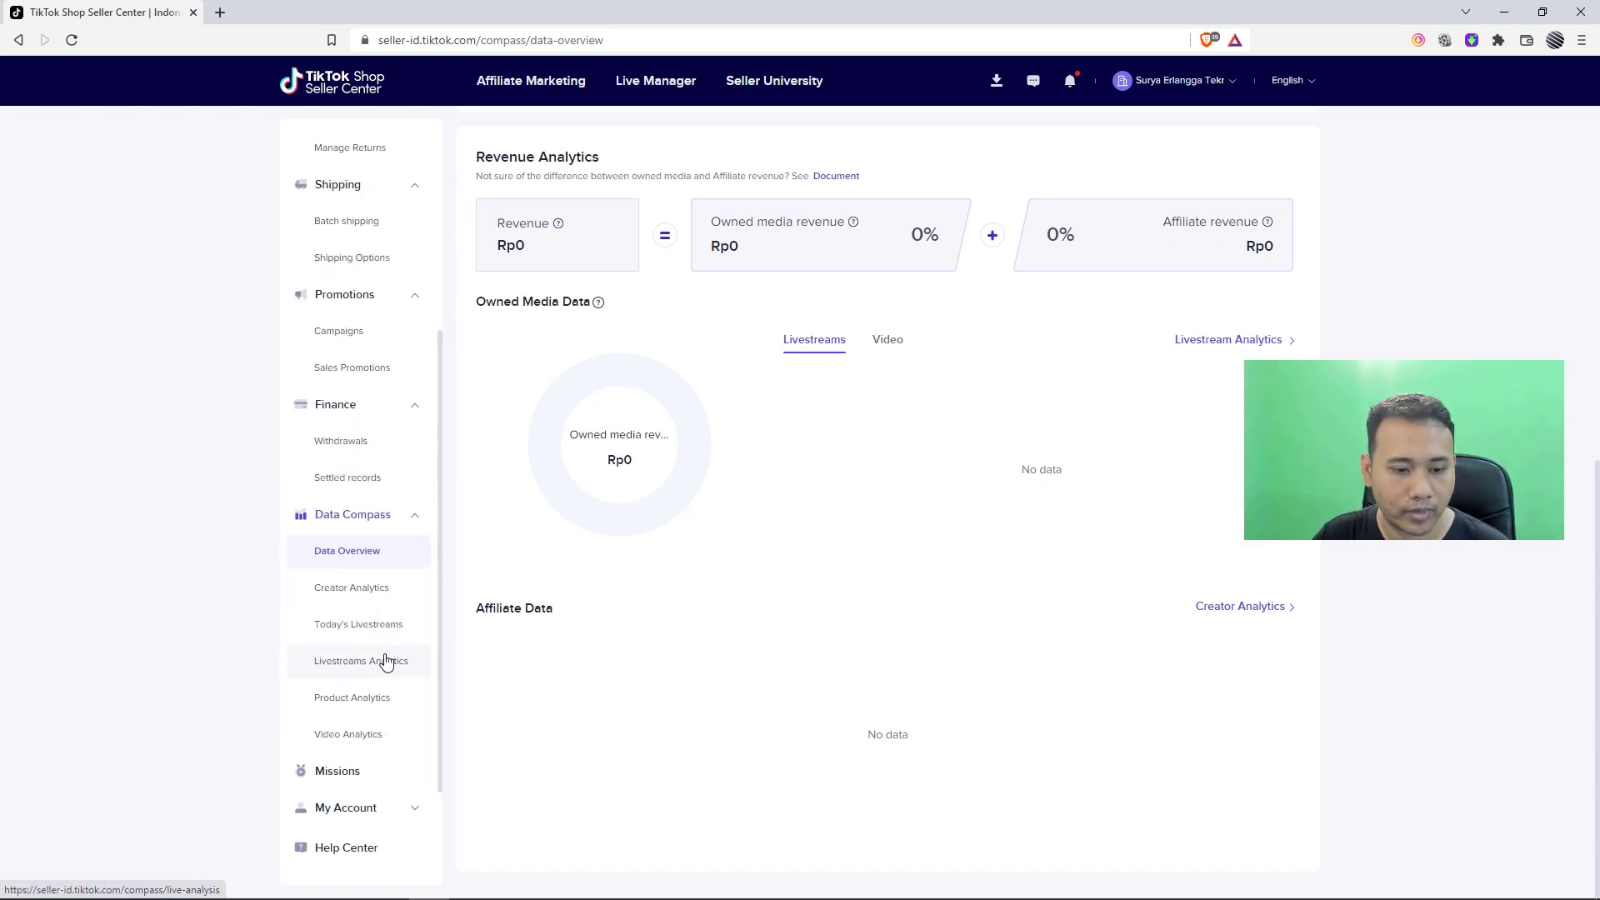
- Check Creator Analytics, then Today's Livestreams showing 0 livestreams, Rp0 revenue, 0 unit sales and 0 buyers
{"action": "left_click", "coordinate": [317, 589]}
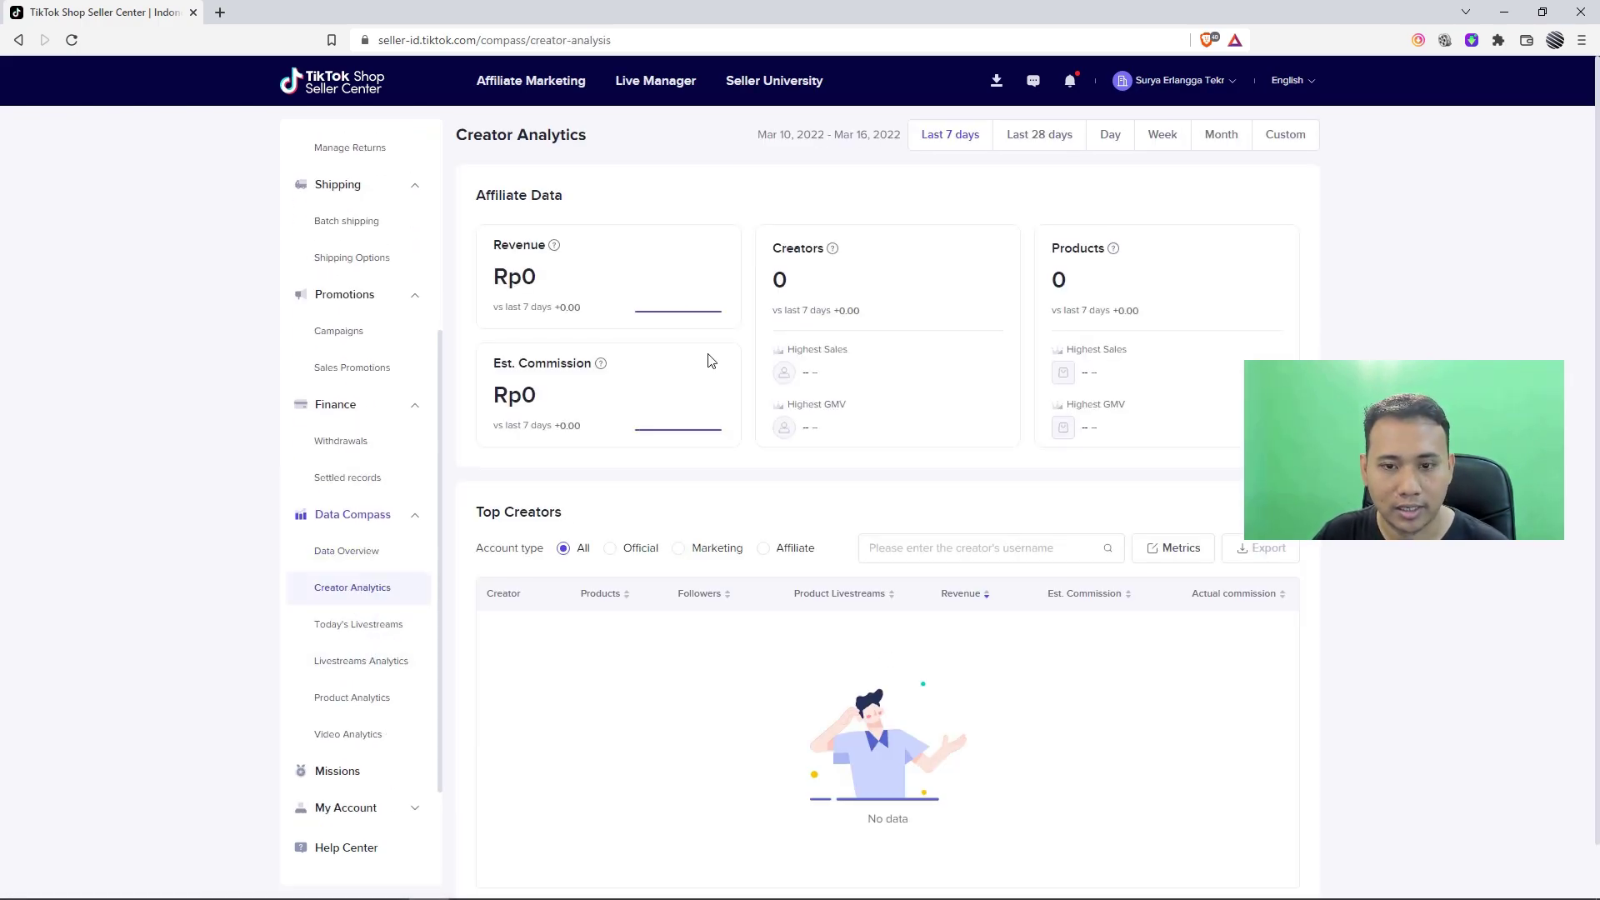
{"action": "scroll", "coordinate": [722, 417], "scroll_direction": "down", "scroll_amount": 1}
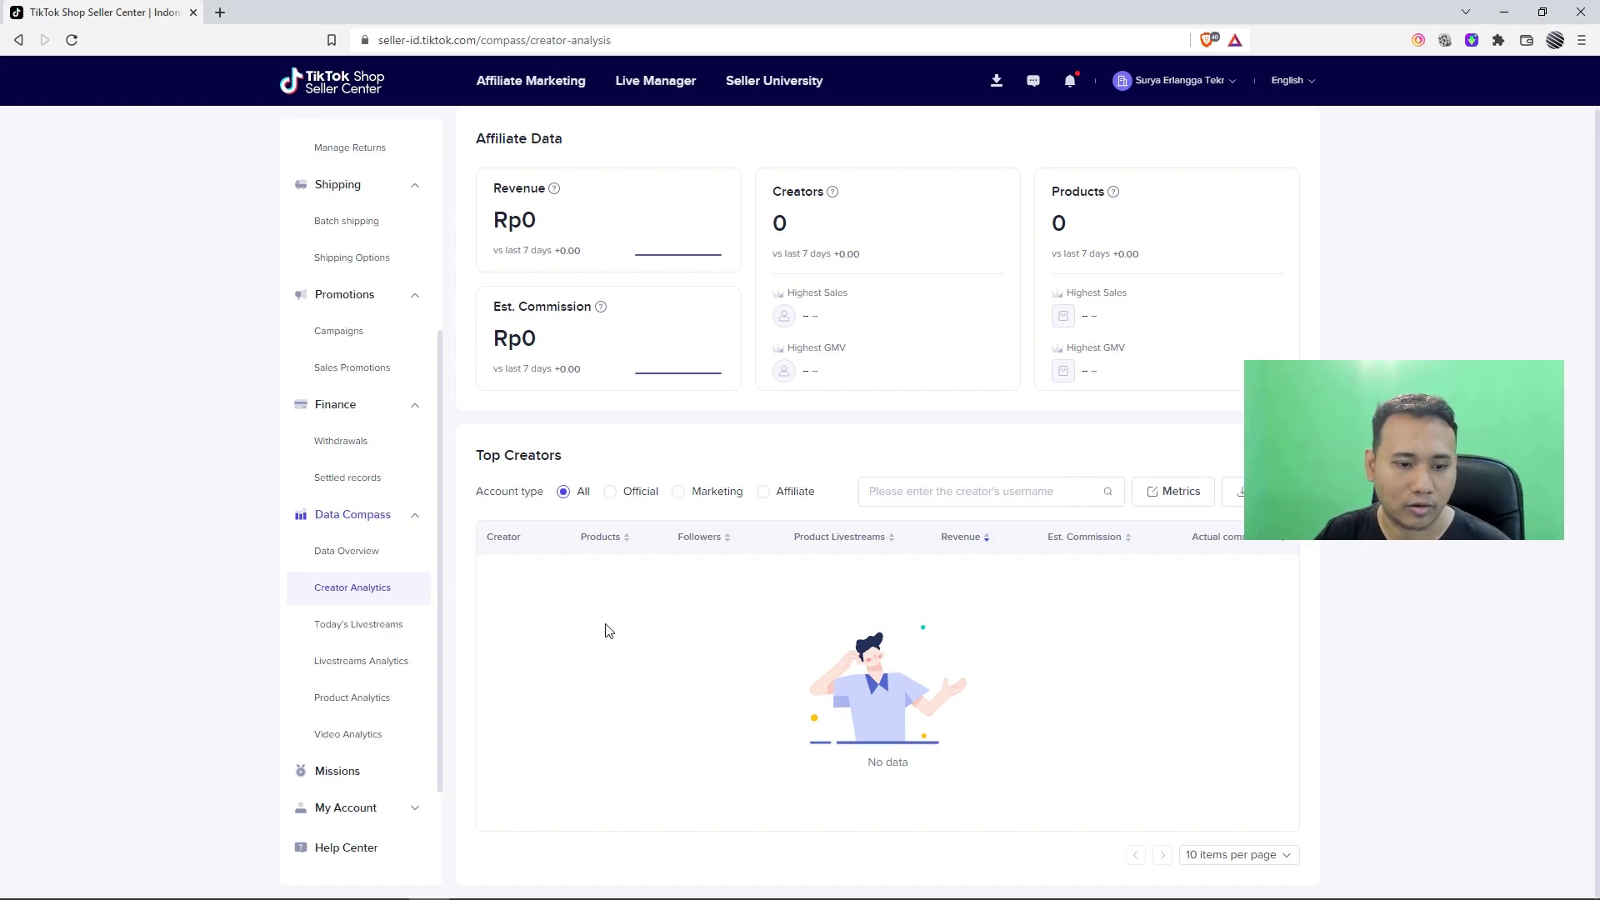
{"action": "left_click", "coordinate": [359, 625]}
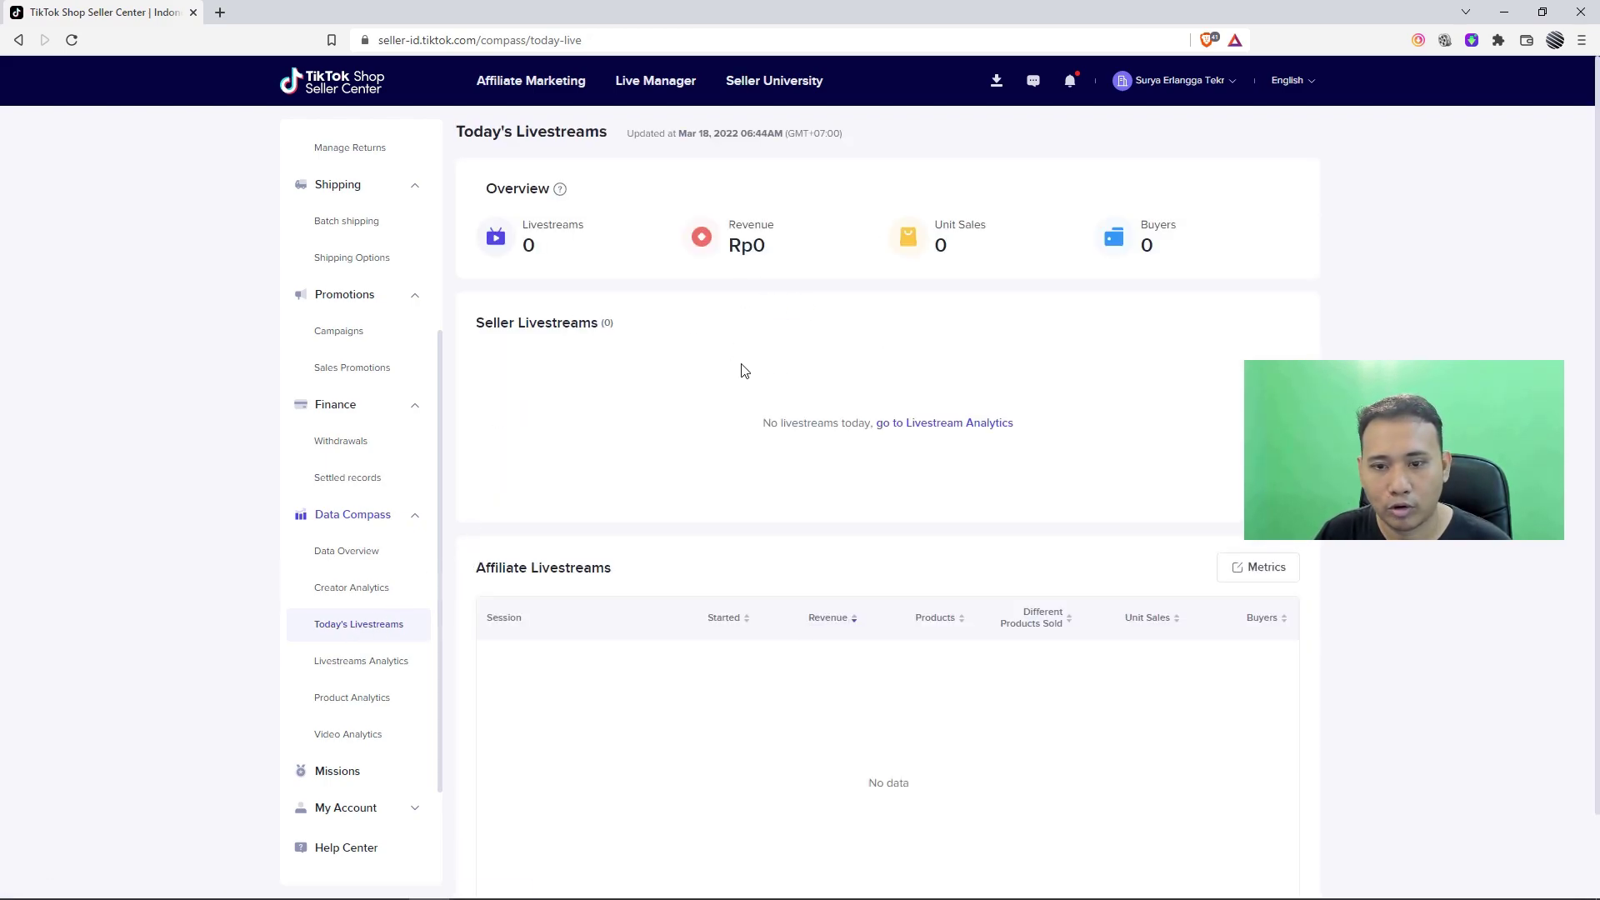
{"action": "scroll", "coordinate": [681, 382], "scroll_direction": "down", "scroll_amount": 1}
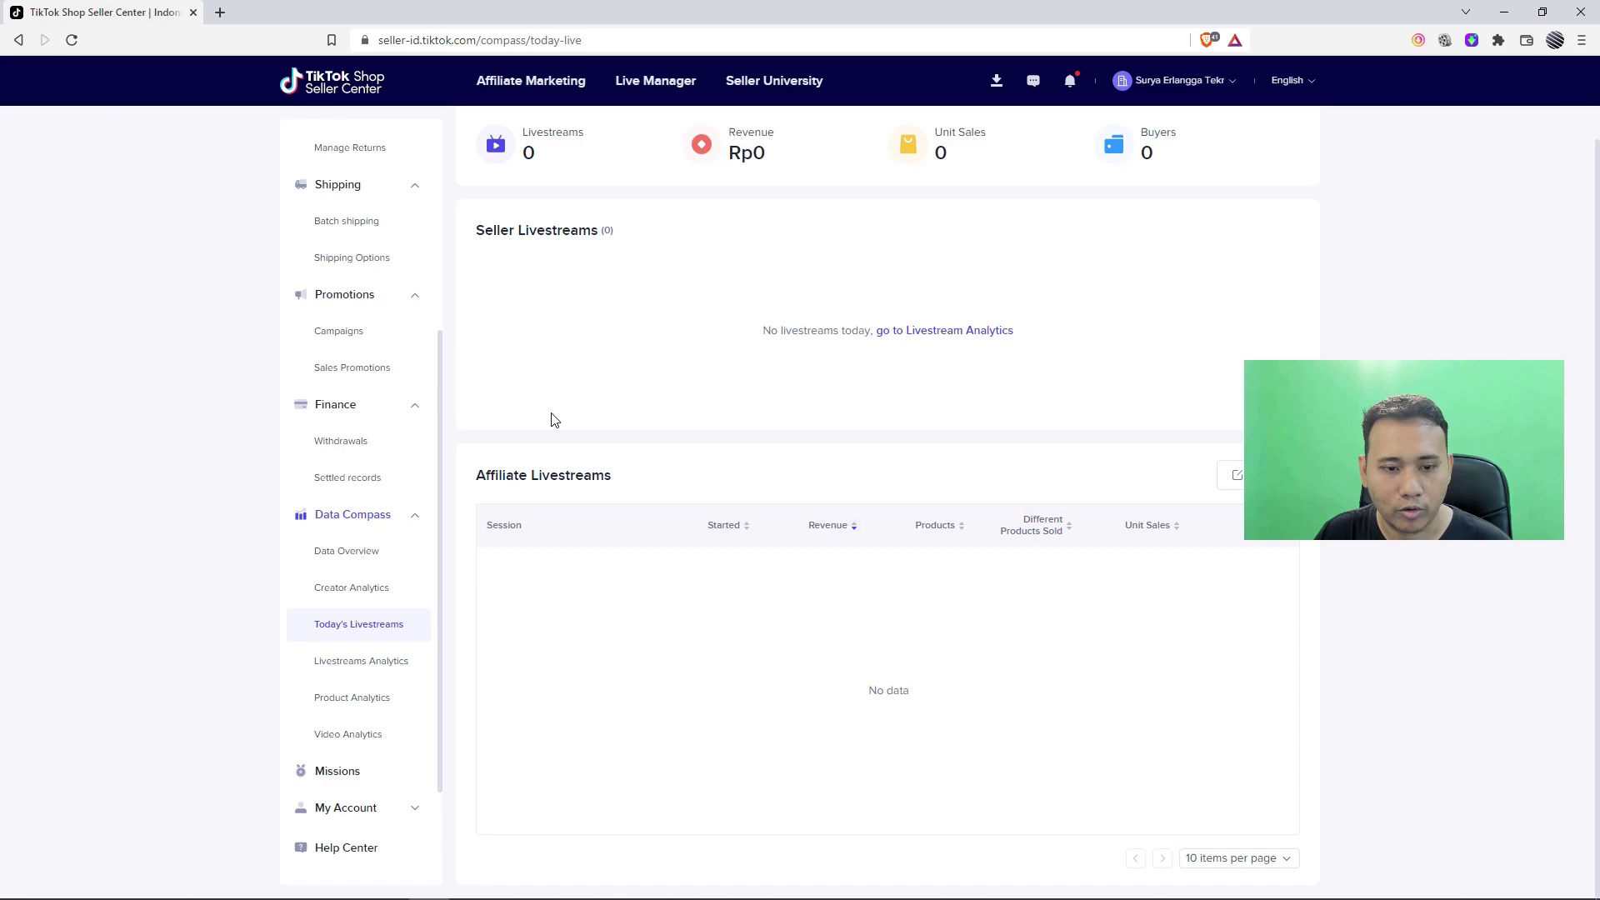
- Review the Livestreams Analytics and Product Analytics reports
{"action": "left_click", "coordinate": [366, 671]}
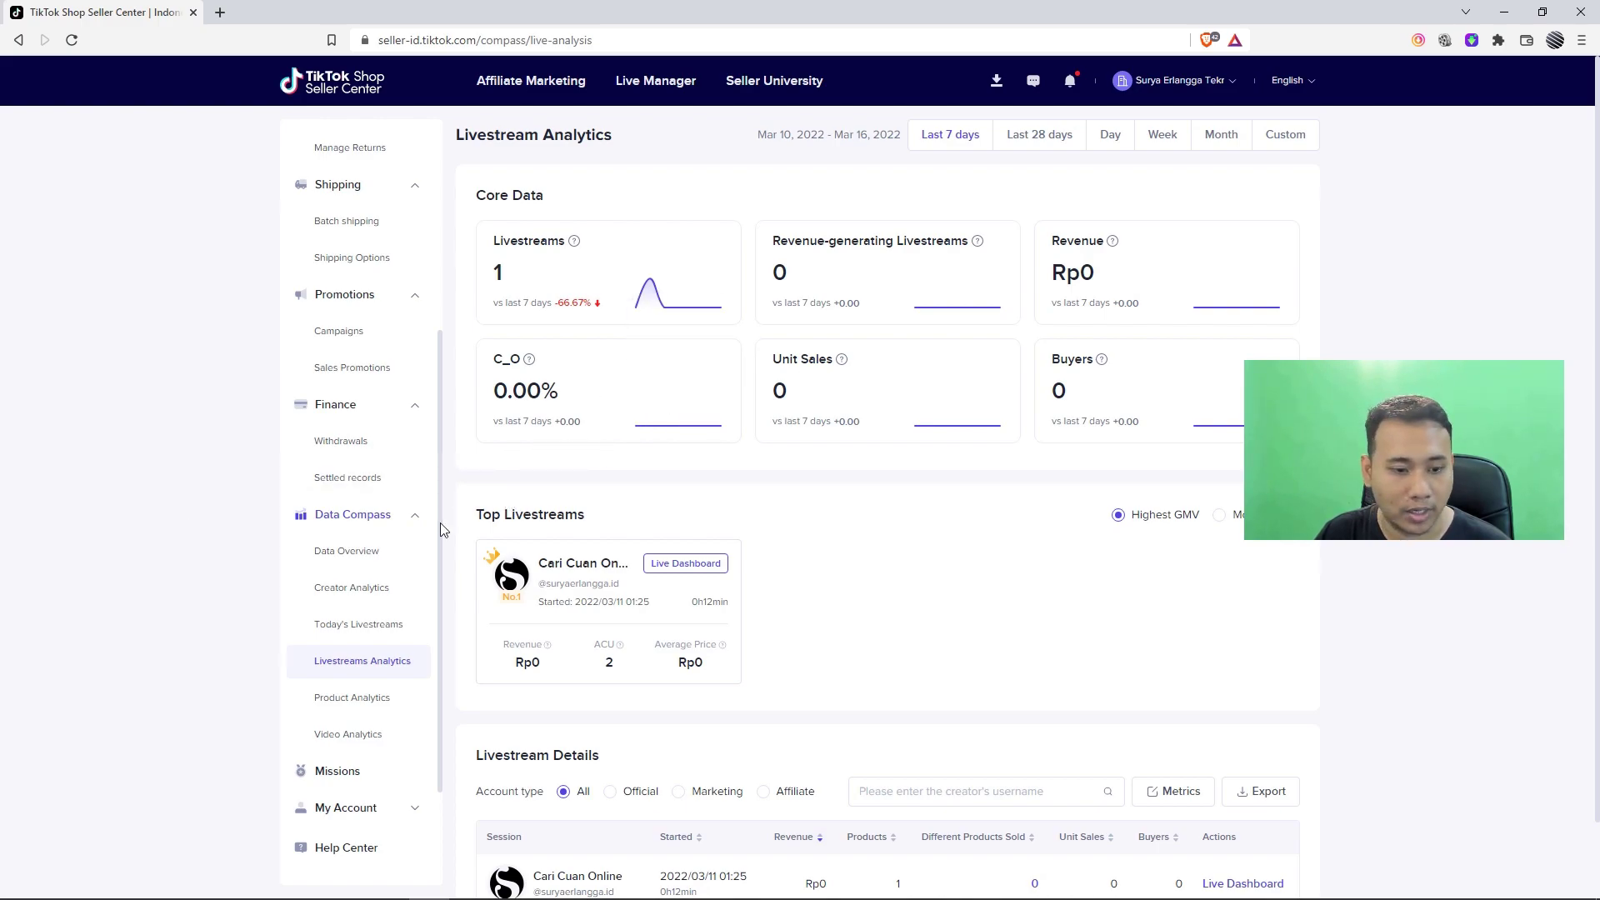
{"action": "left_click", "coordinate": [351, 701]}
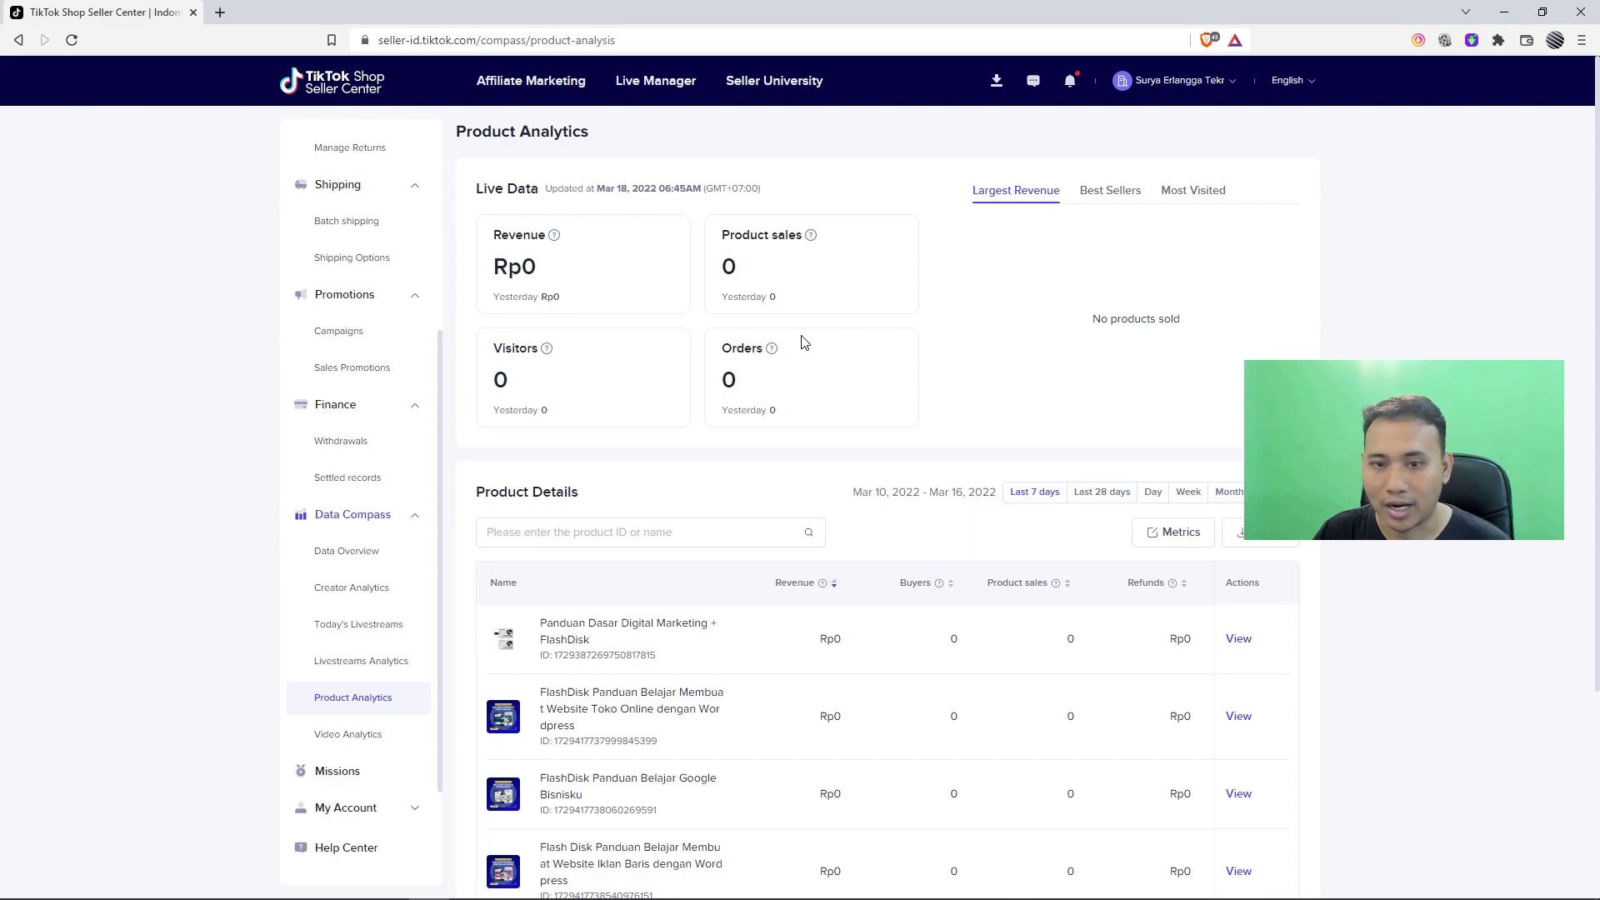
{"action": "scroll", "coordinate": [875, 364], "scroll_direction": "down", "scroll_amount": 1}
{"action": "scroll", "coordinate": [878, 366], "scroll_direction": "up", "scroll_amount": 1}
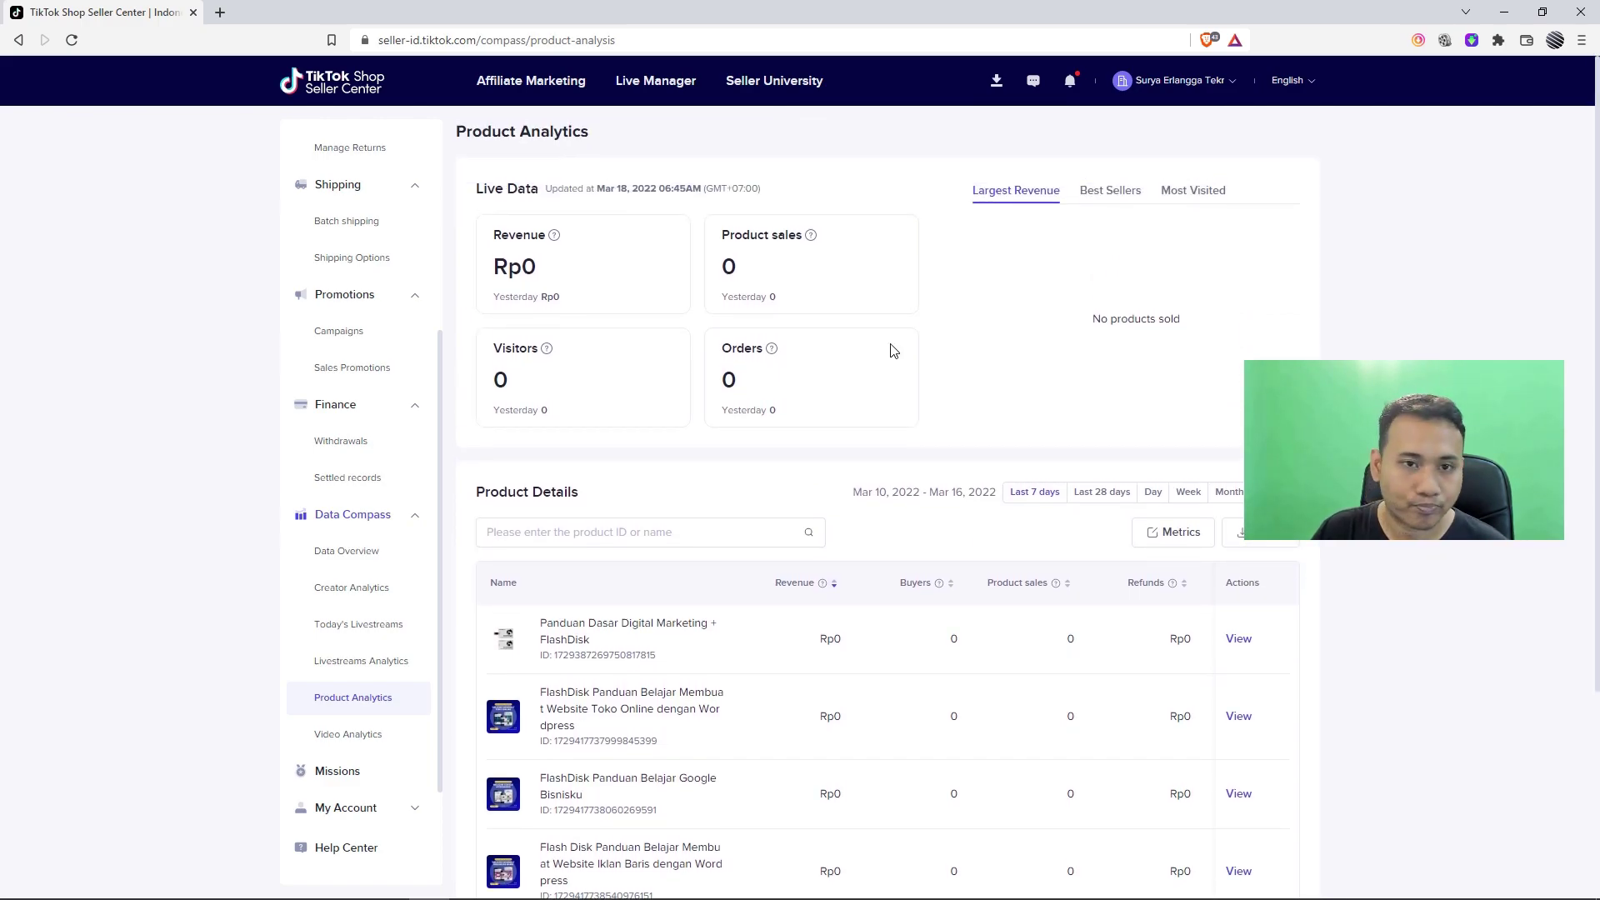
{"action": "scroll", "coordinate": [893, 349], "scroll_direction": "down", "scroll_amount": 1}
{"action": "scroll", "coordinate": [850, 291], "scroll_direction": "up", "scroll_amount": 1}
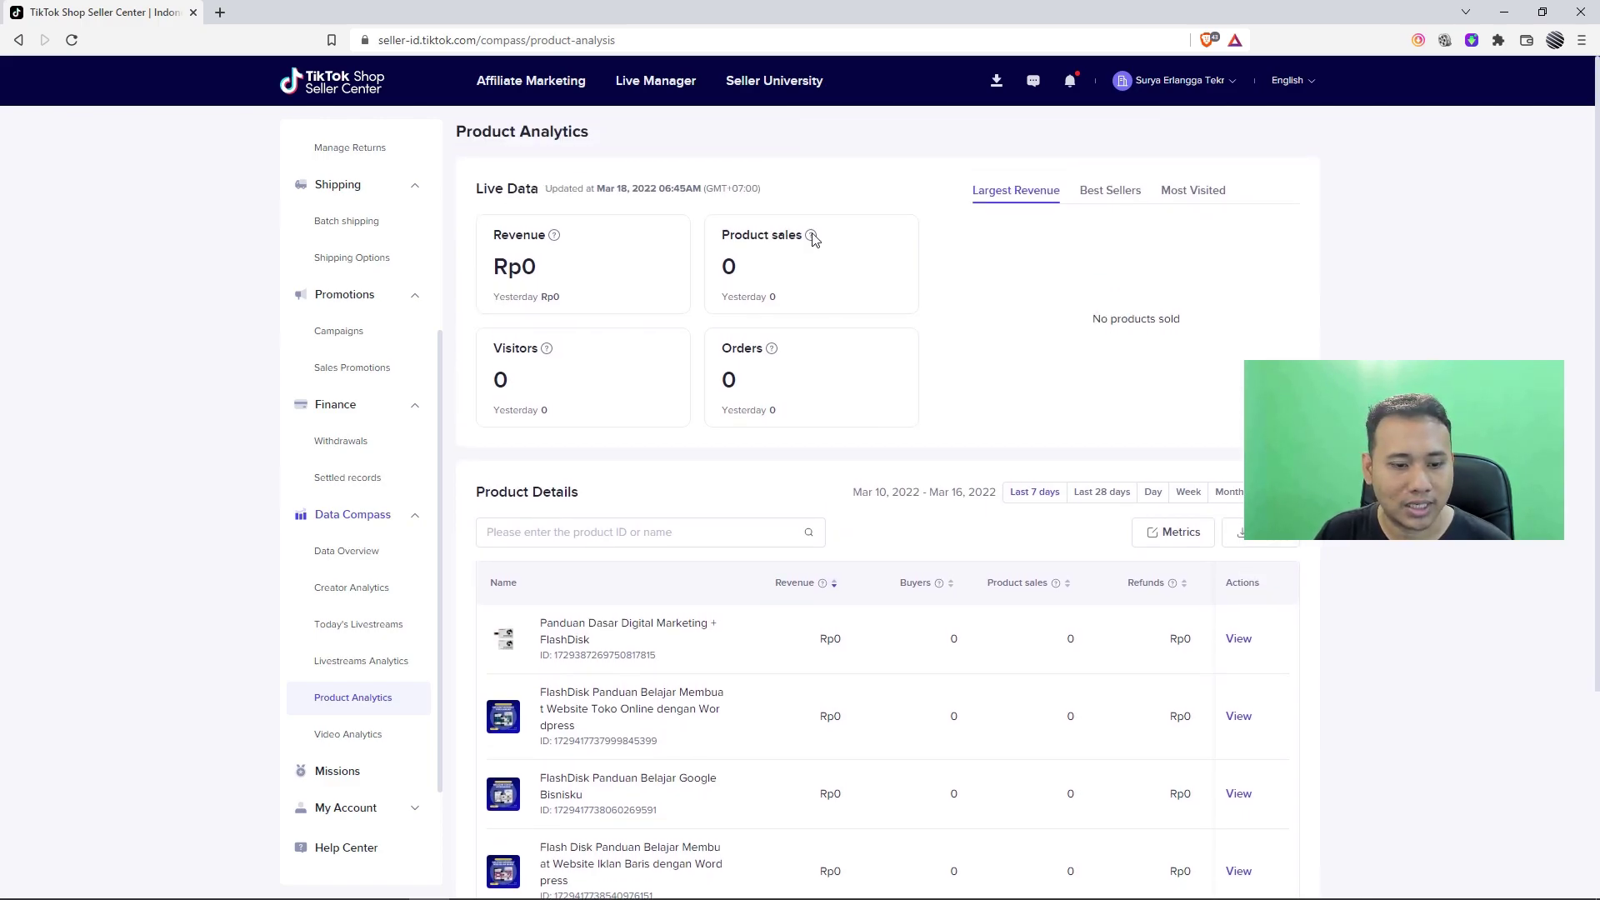
- View Video Analytics, then the Missions page showing Novice Seller Missions at 7/30 products uploaded
{"action": "left_click", "coordinate": [349, 740]}
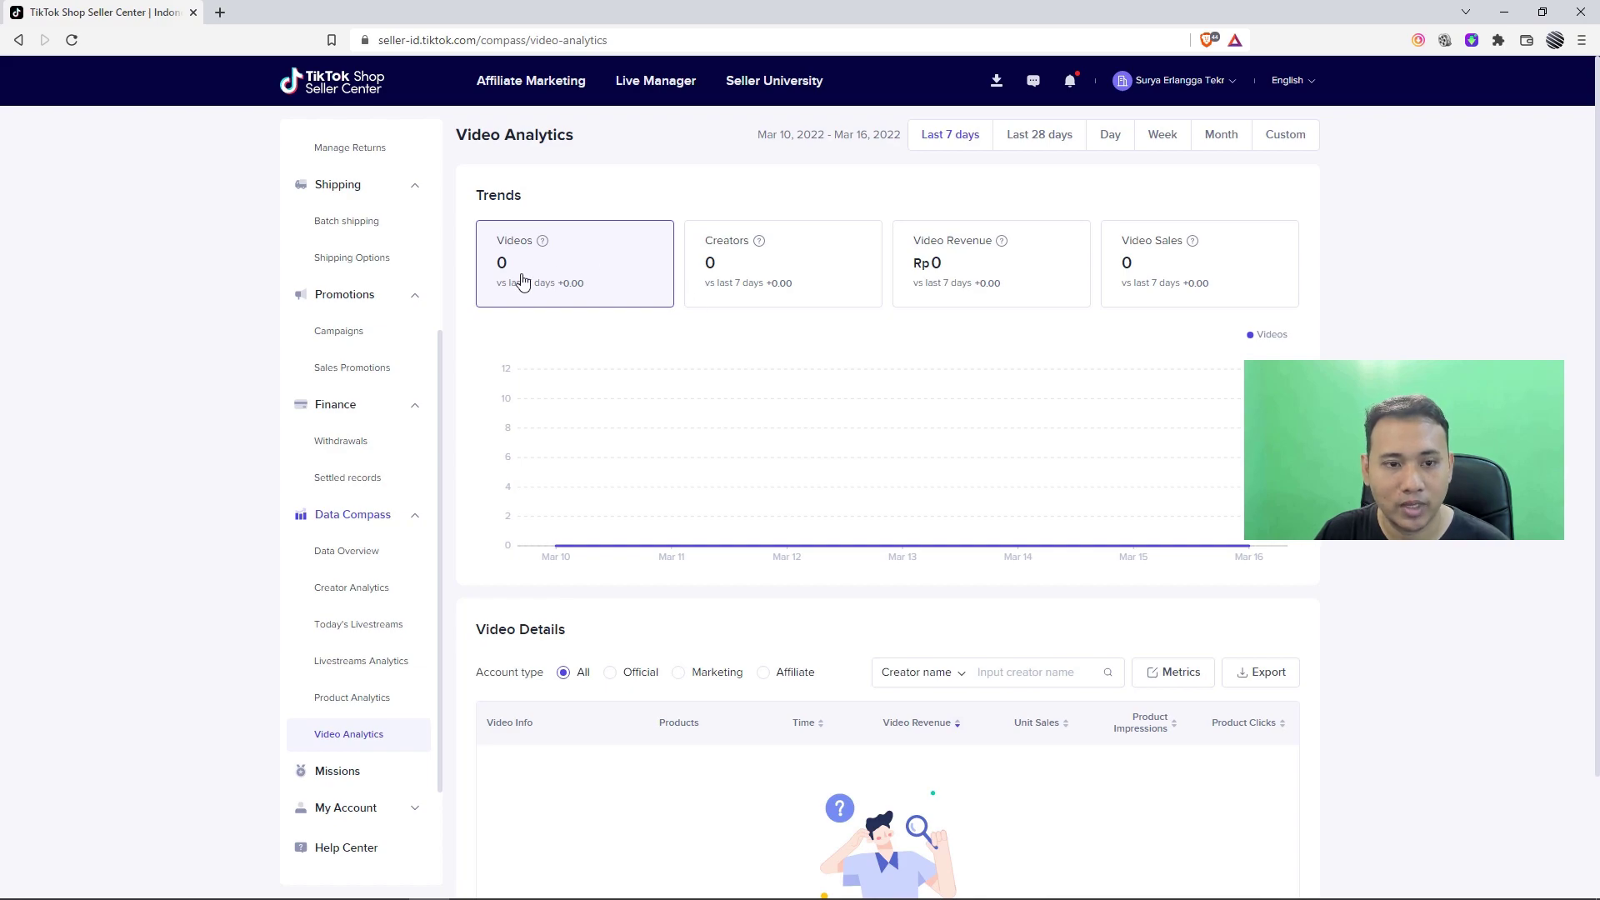
{"action": "mouse_move", "coordinate": [542, 244]}
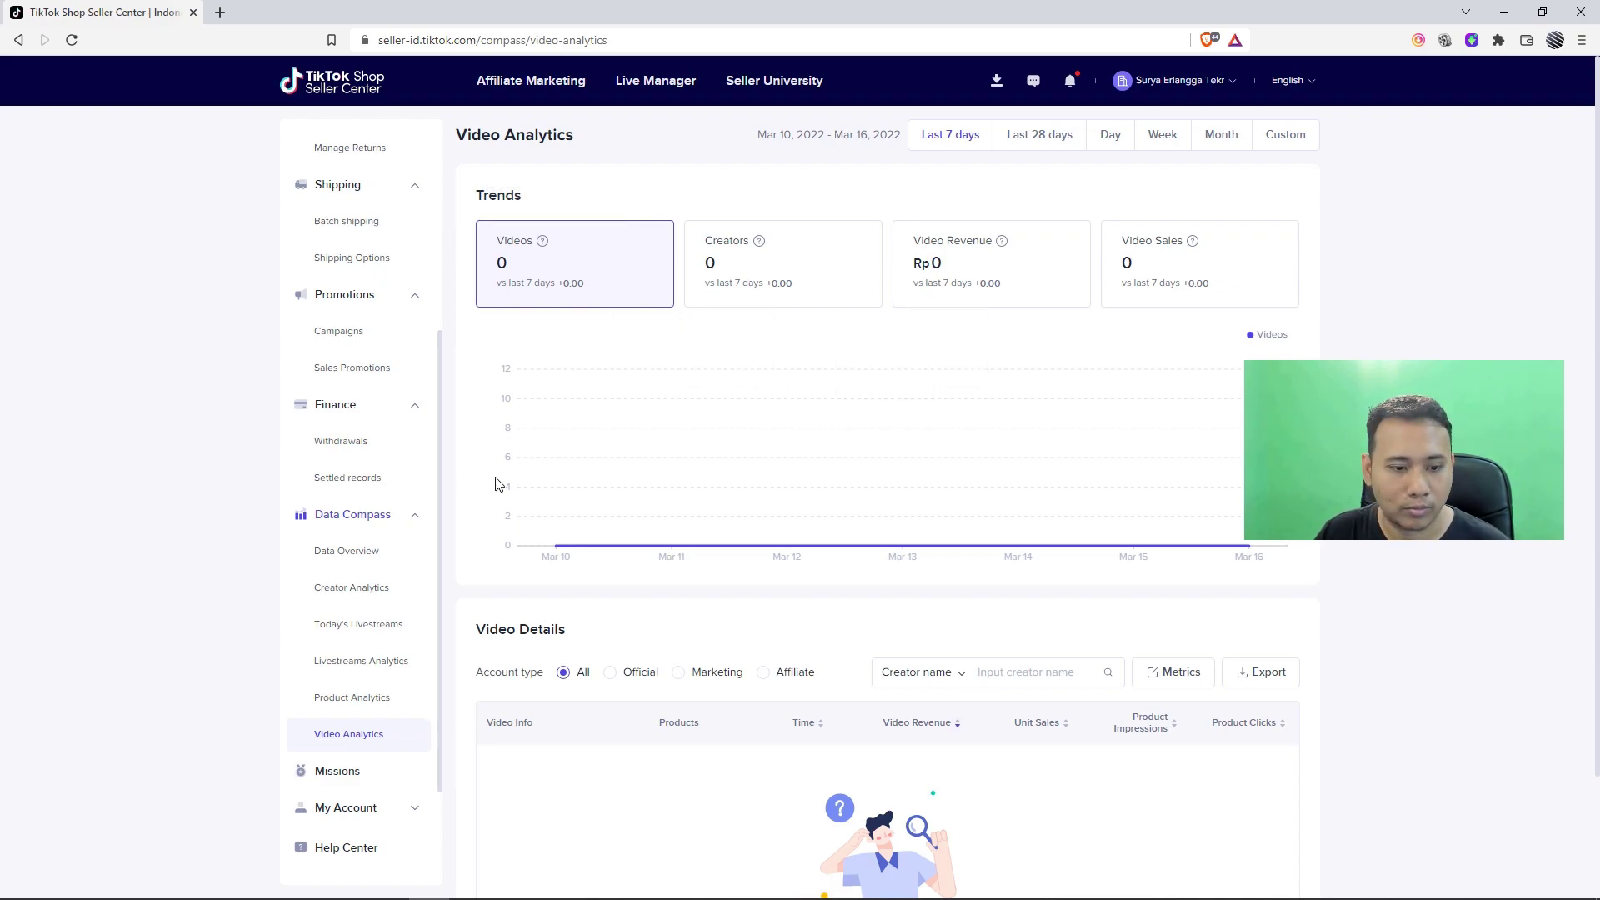
{"action": "left_click", "coordinate": [354, 782]}
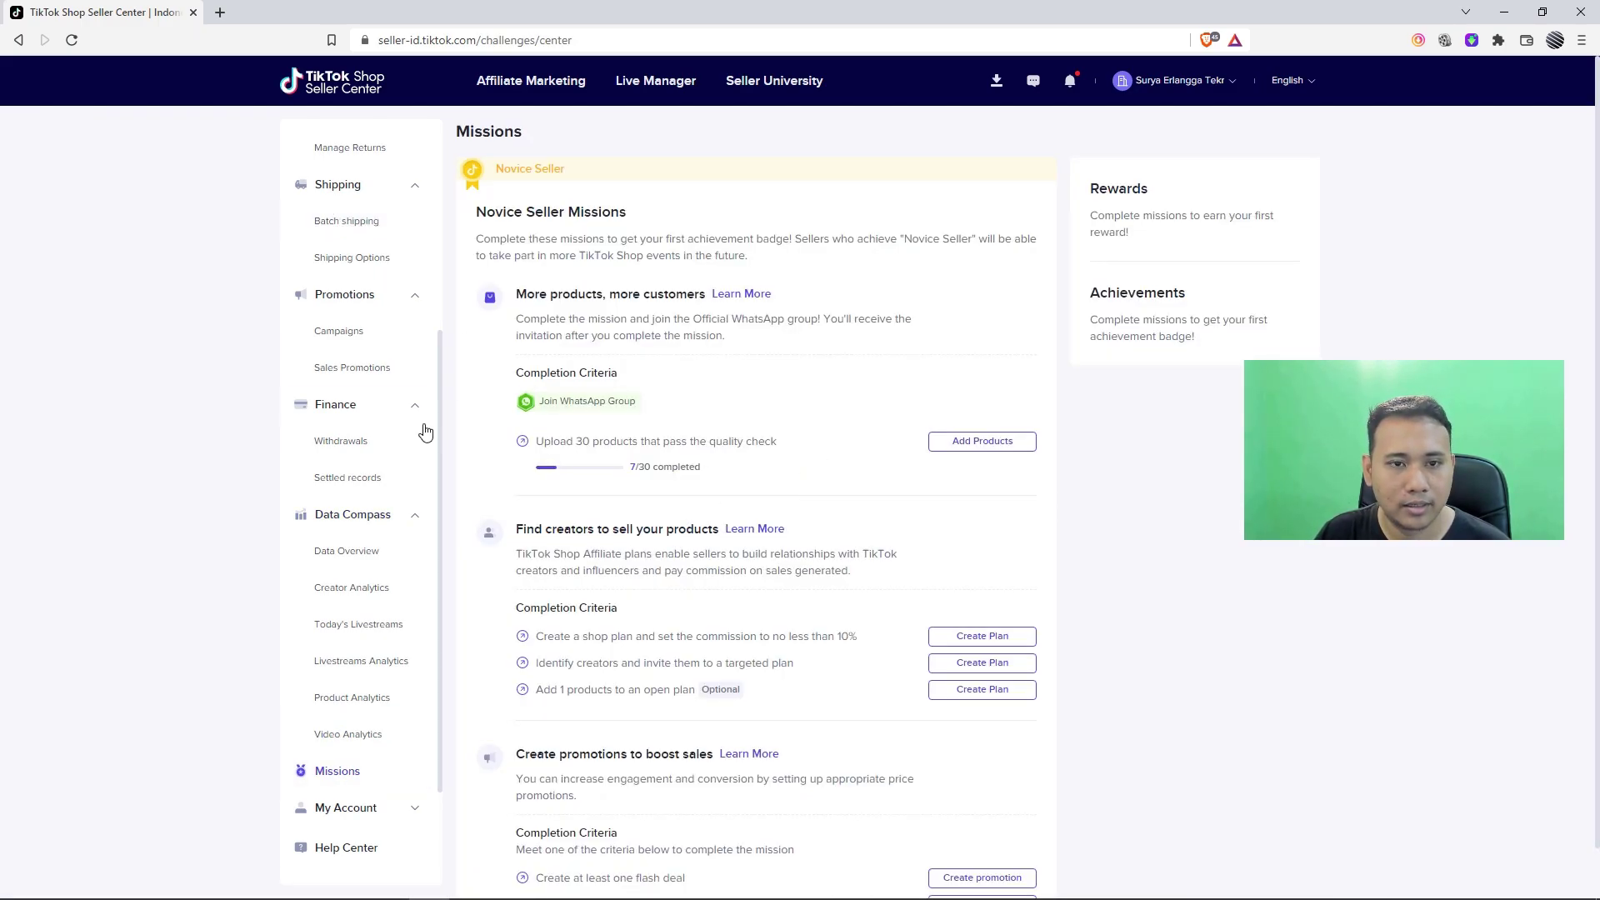
{"action": "scroll", "coordinate": [391, 350], "scroll_direction": "up", "scroll_amount": 3}
{"action": "scroll", "coordinate": [772, 586], "scroll_direction": "down", "scroll_amount": 1}
{"action": "scroll", "coordinate": [773, 586], "scroll_direction": "up", "scroll_amount": 1}
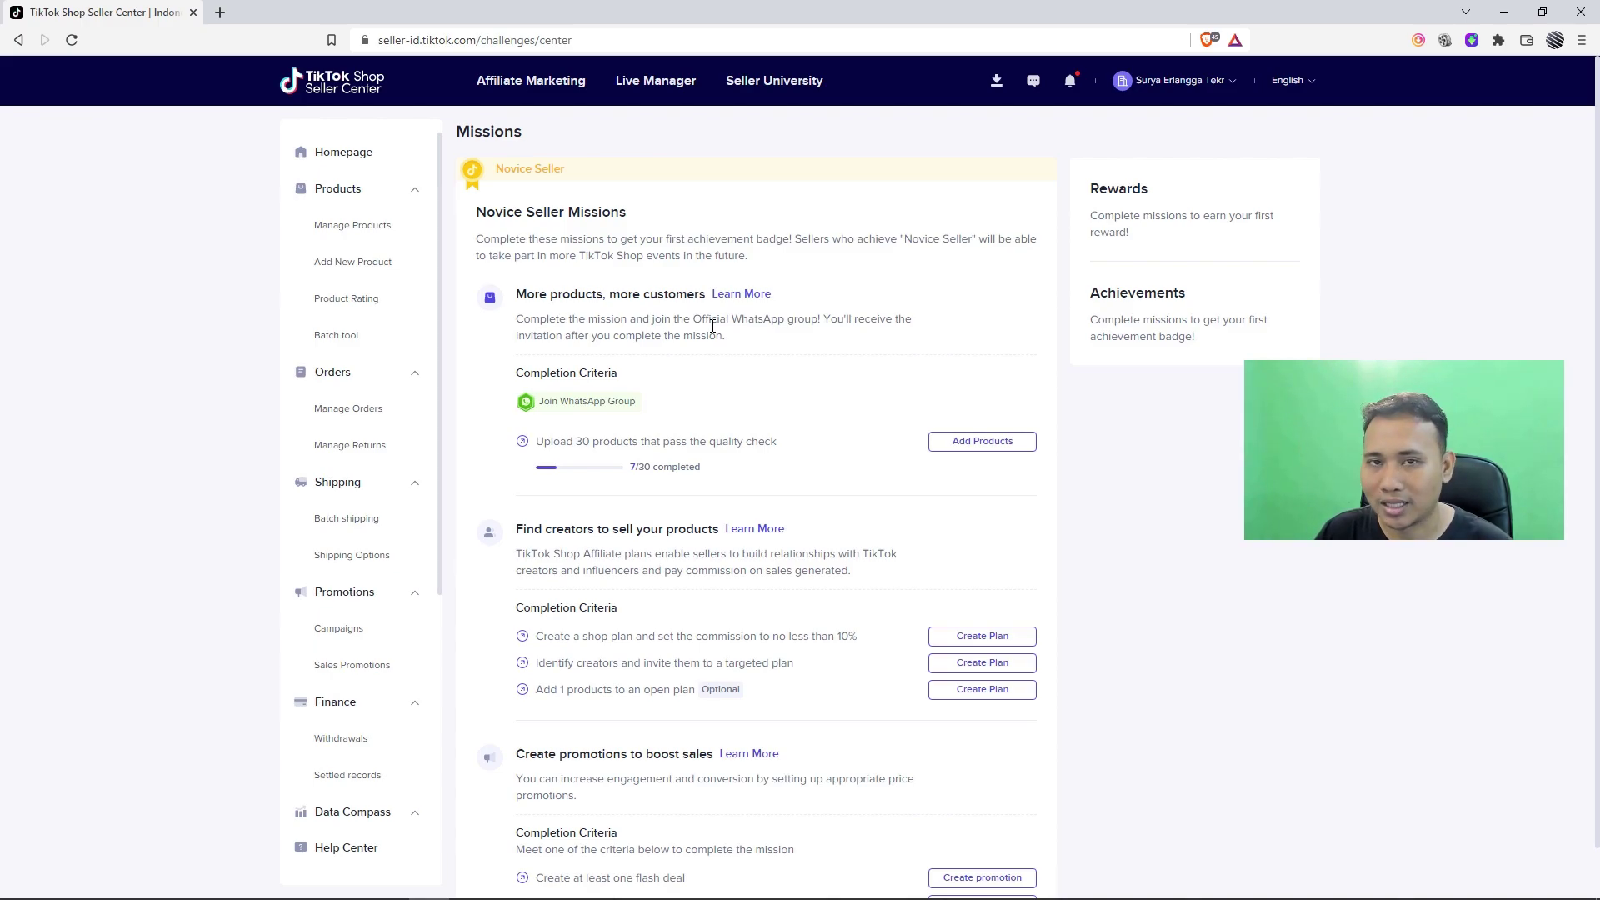
{"action": "scroll", "coordinate": [167, 487], "scroll_direction": "down", "scroll_amount": 1}
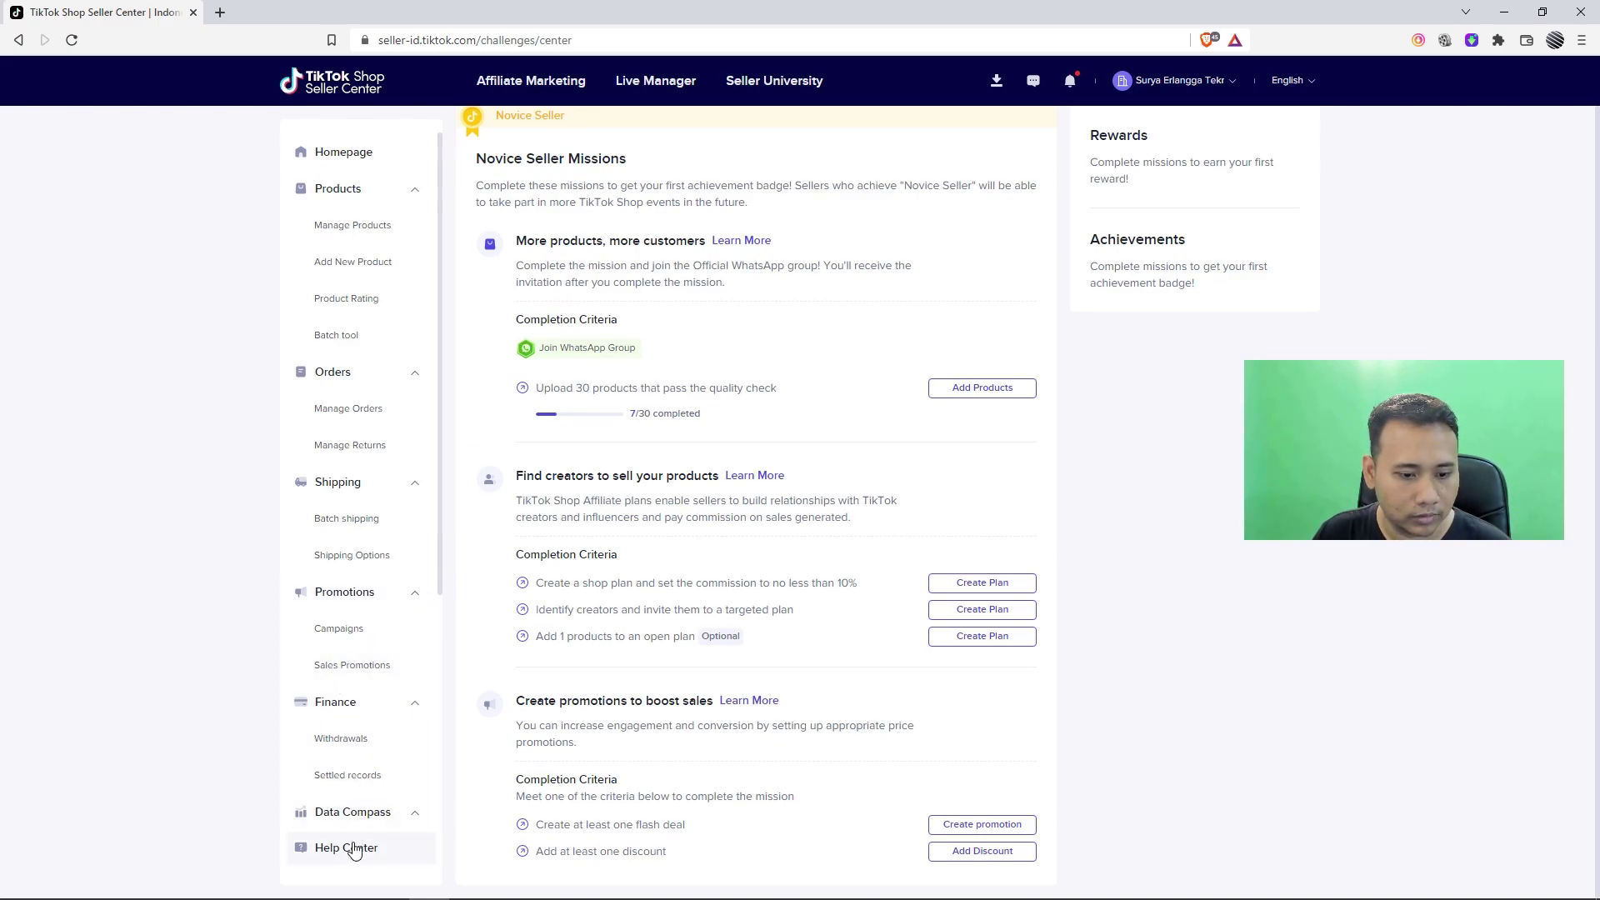
{"action": "scroll", "coordinate": [442, 500], "scroll_direction": "up", "scroll_amount": 1}
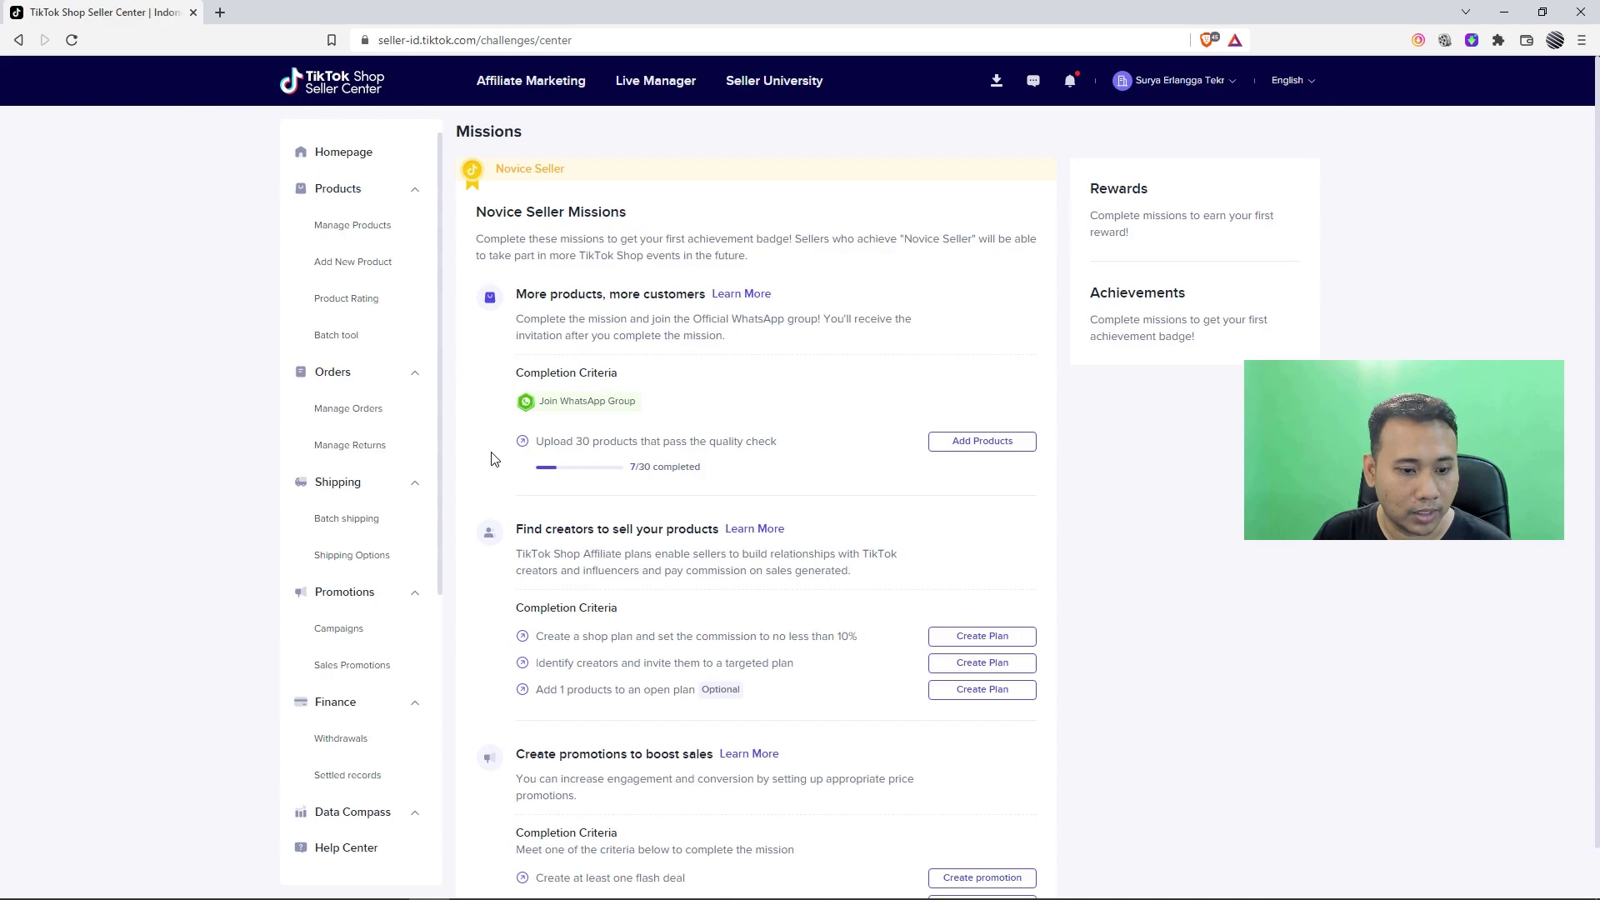
{"action": "scroll", "coordinate": [422, 583], "scroll_direction": "down", "scroll_amount": 4}
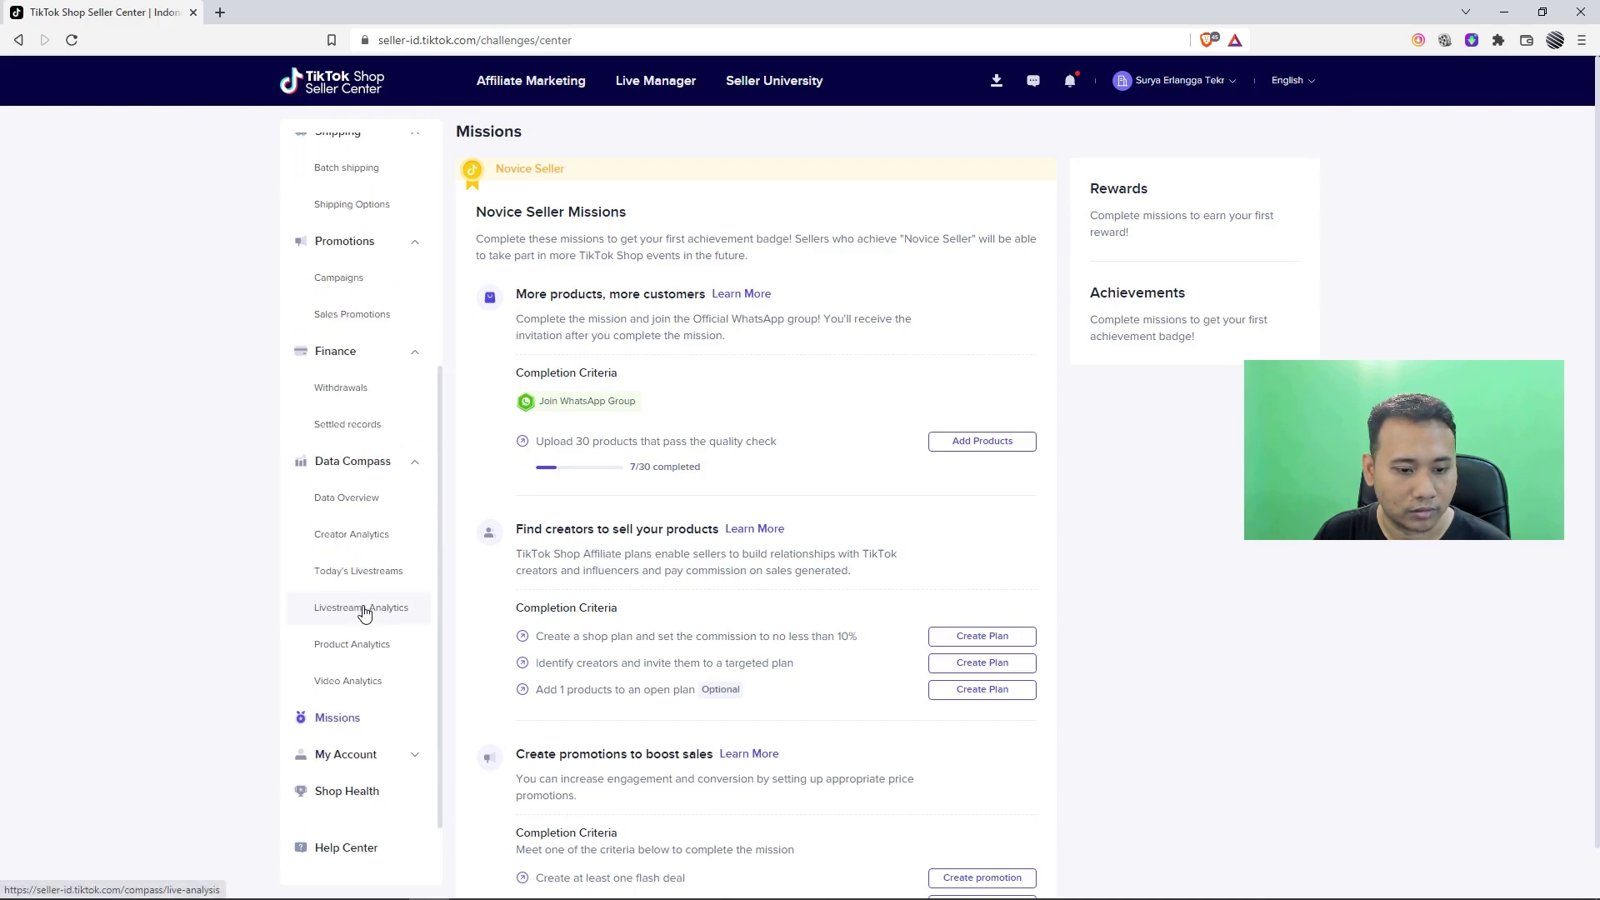
- Check Linked TikTok Accounts, open and cancel the link-new-account form, then view User Management and Seller Profile
{"action": "left_click", "coordinate": [356, 758]}
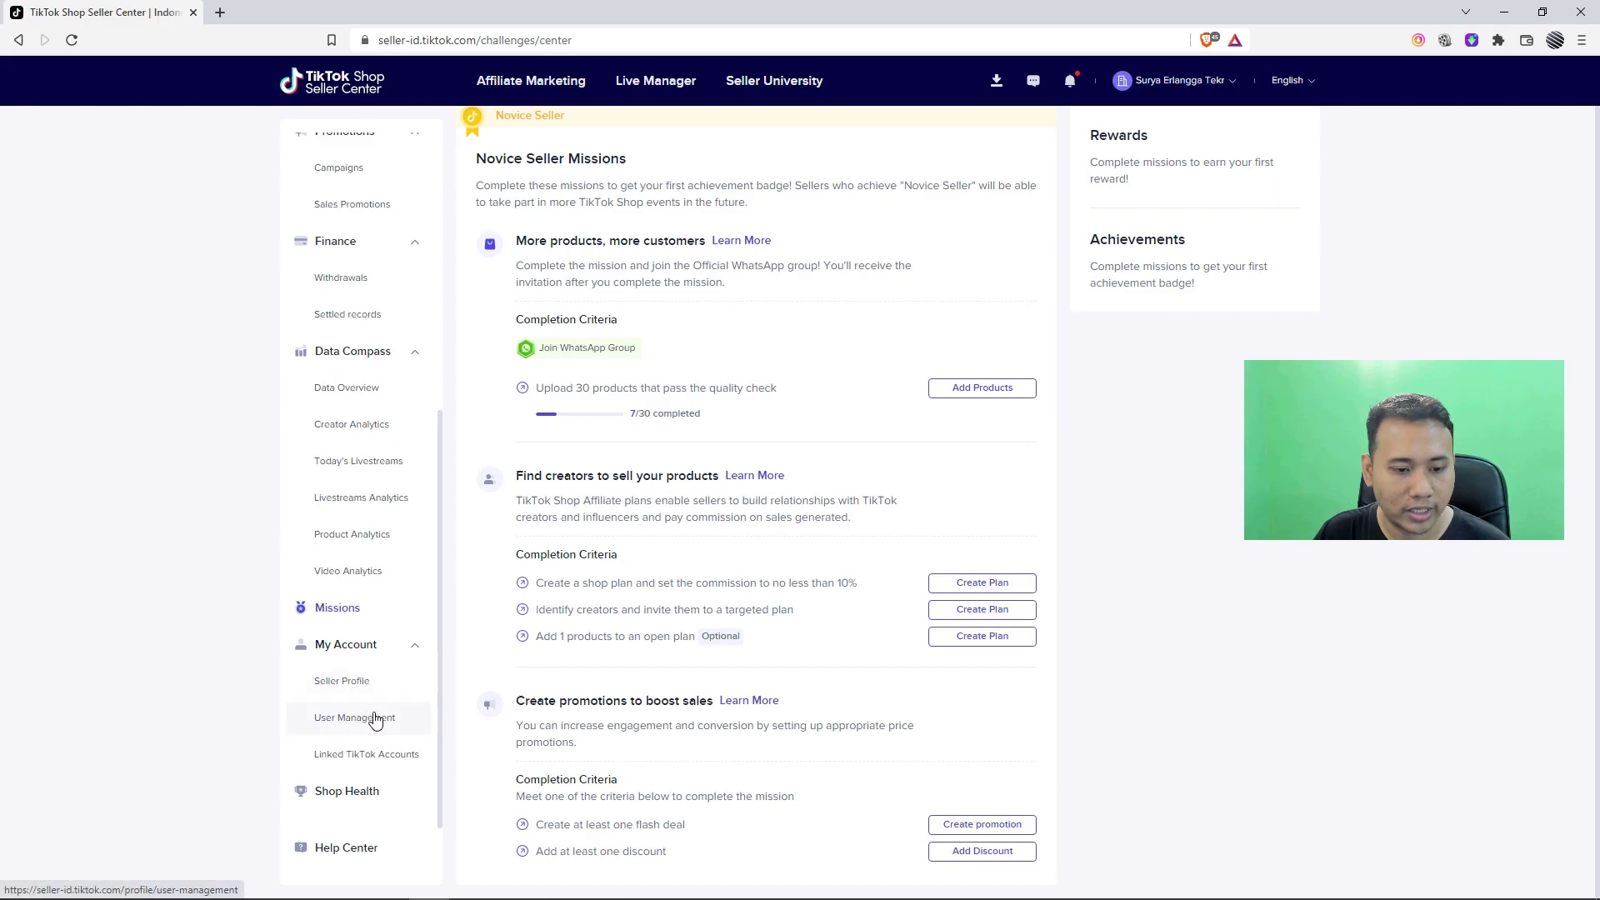
{"action": "left_click", "coordinate": [370, 760]}
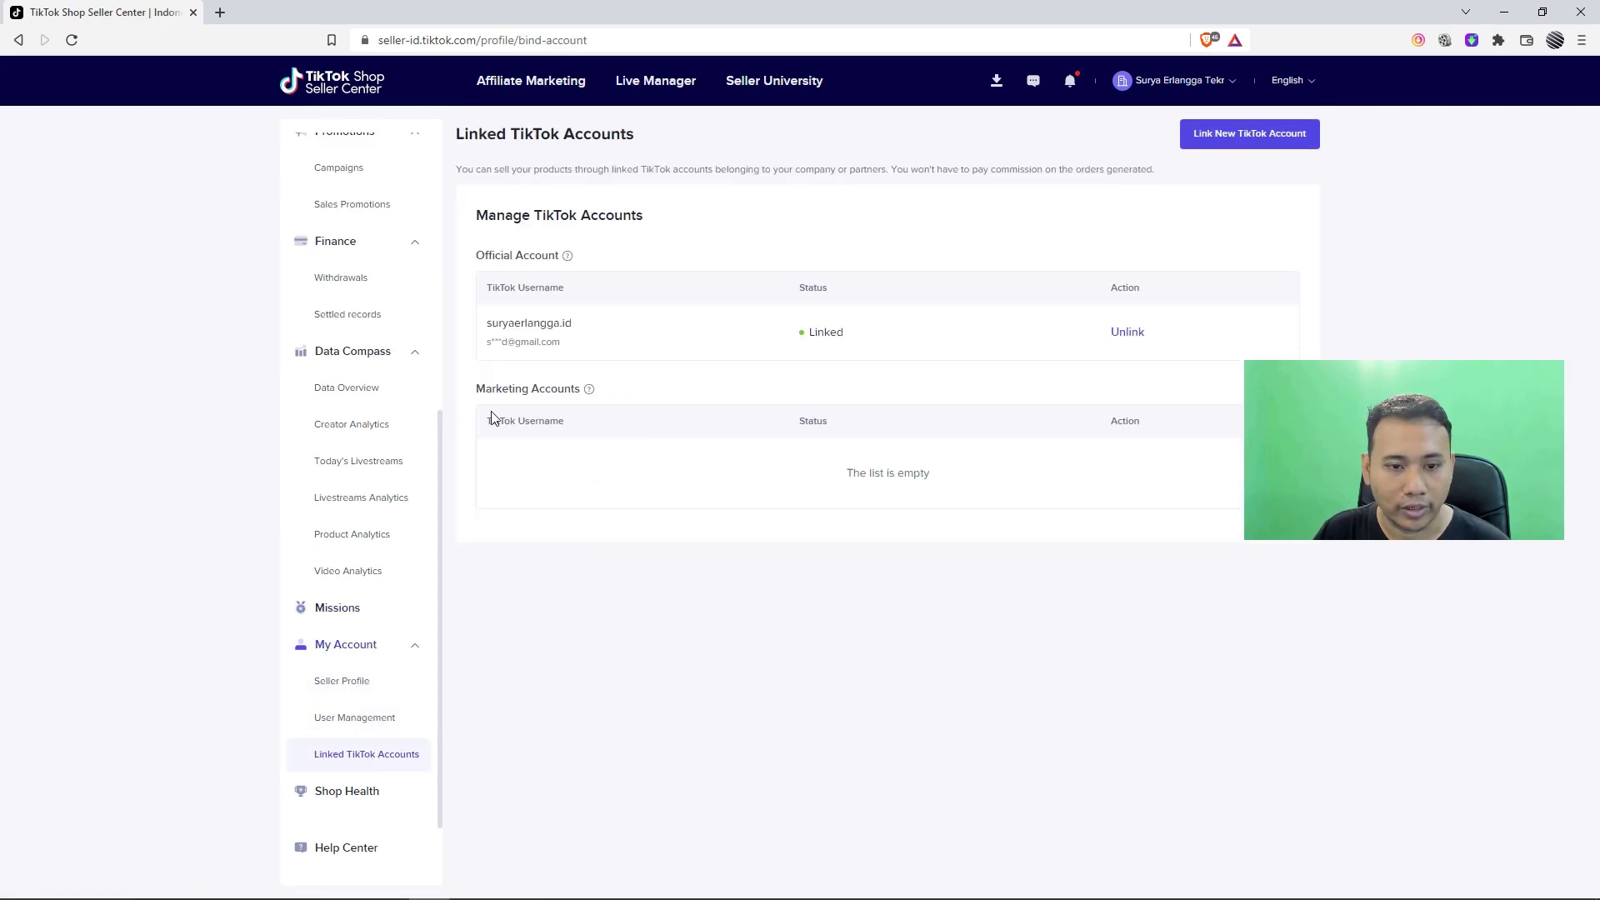
{"action": "left_click", "coordinate": [1210, 142]}
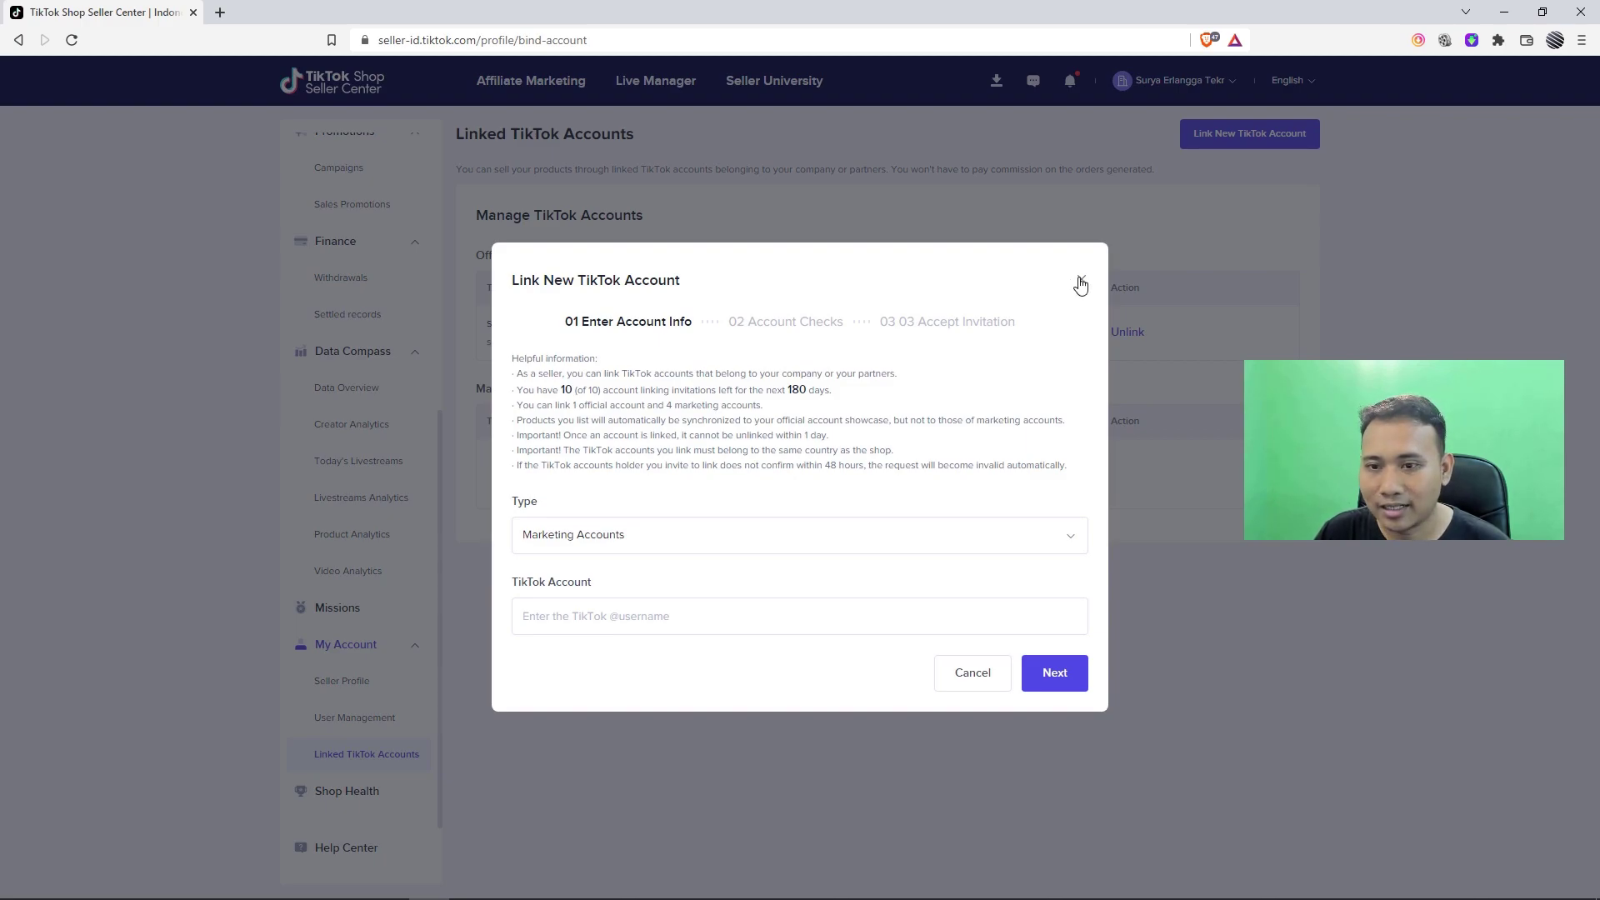
{"action": "left_click", "coordinate": [1081, 285]}
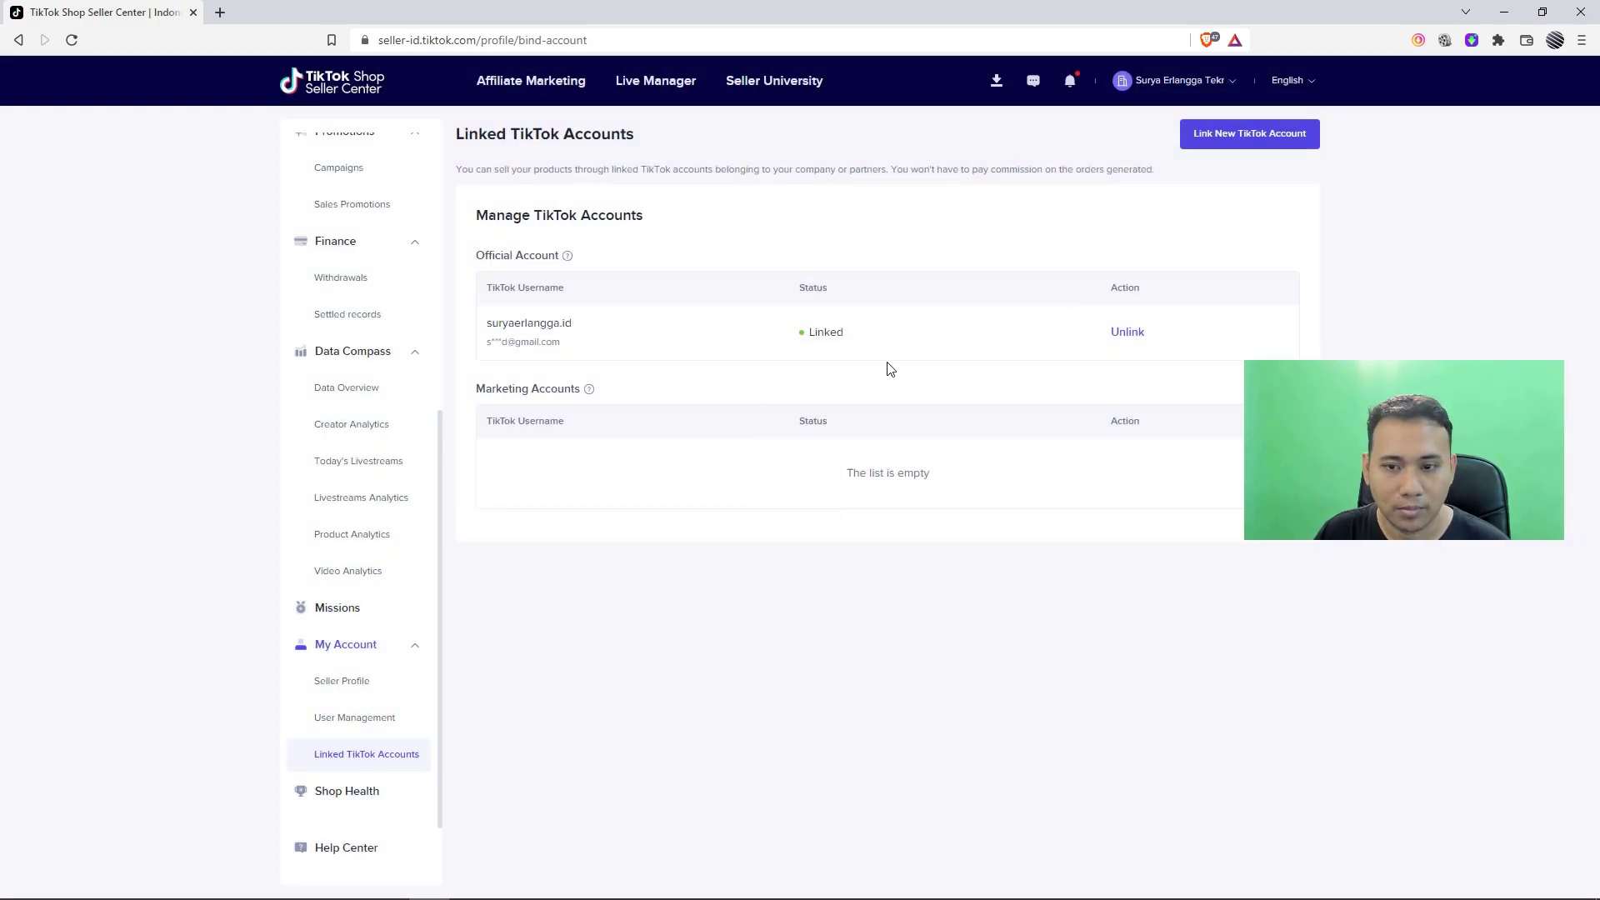
{"action": "left_click", "coordinate": [355, 720]}
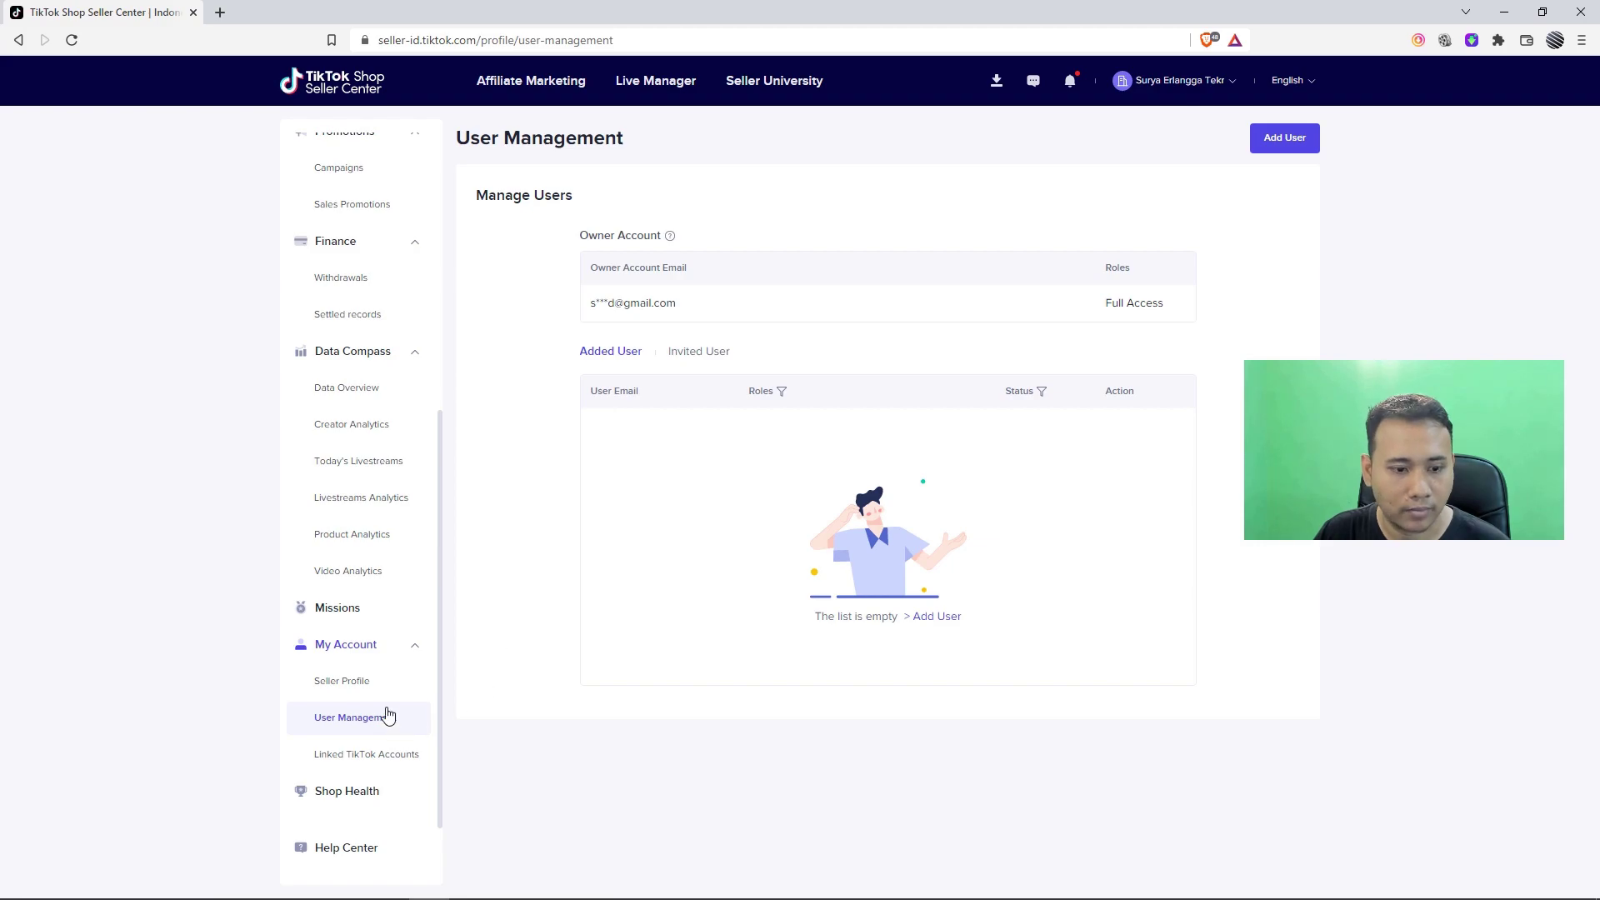
{"action": "left_click", "coordinate": [357, 683]}
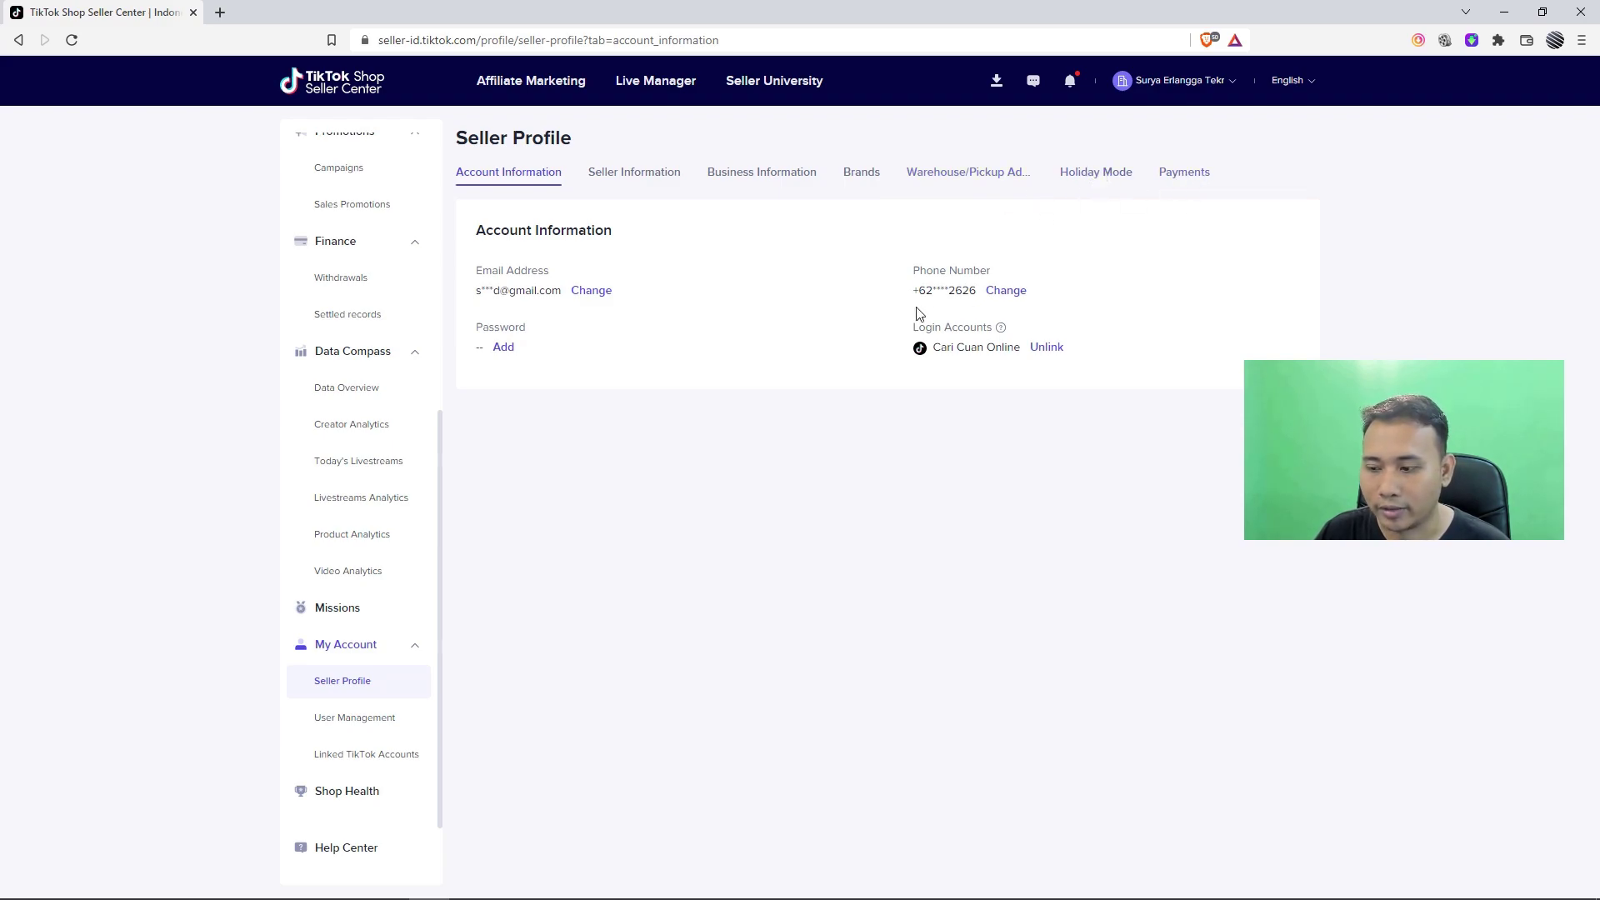
- Check the Shop Health overview with 00/48 enforcement points, then its empty Violation Records
{"action": "left_click", "coordinate": [346, 796]}
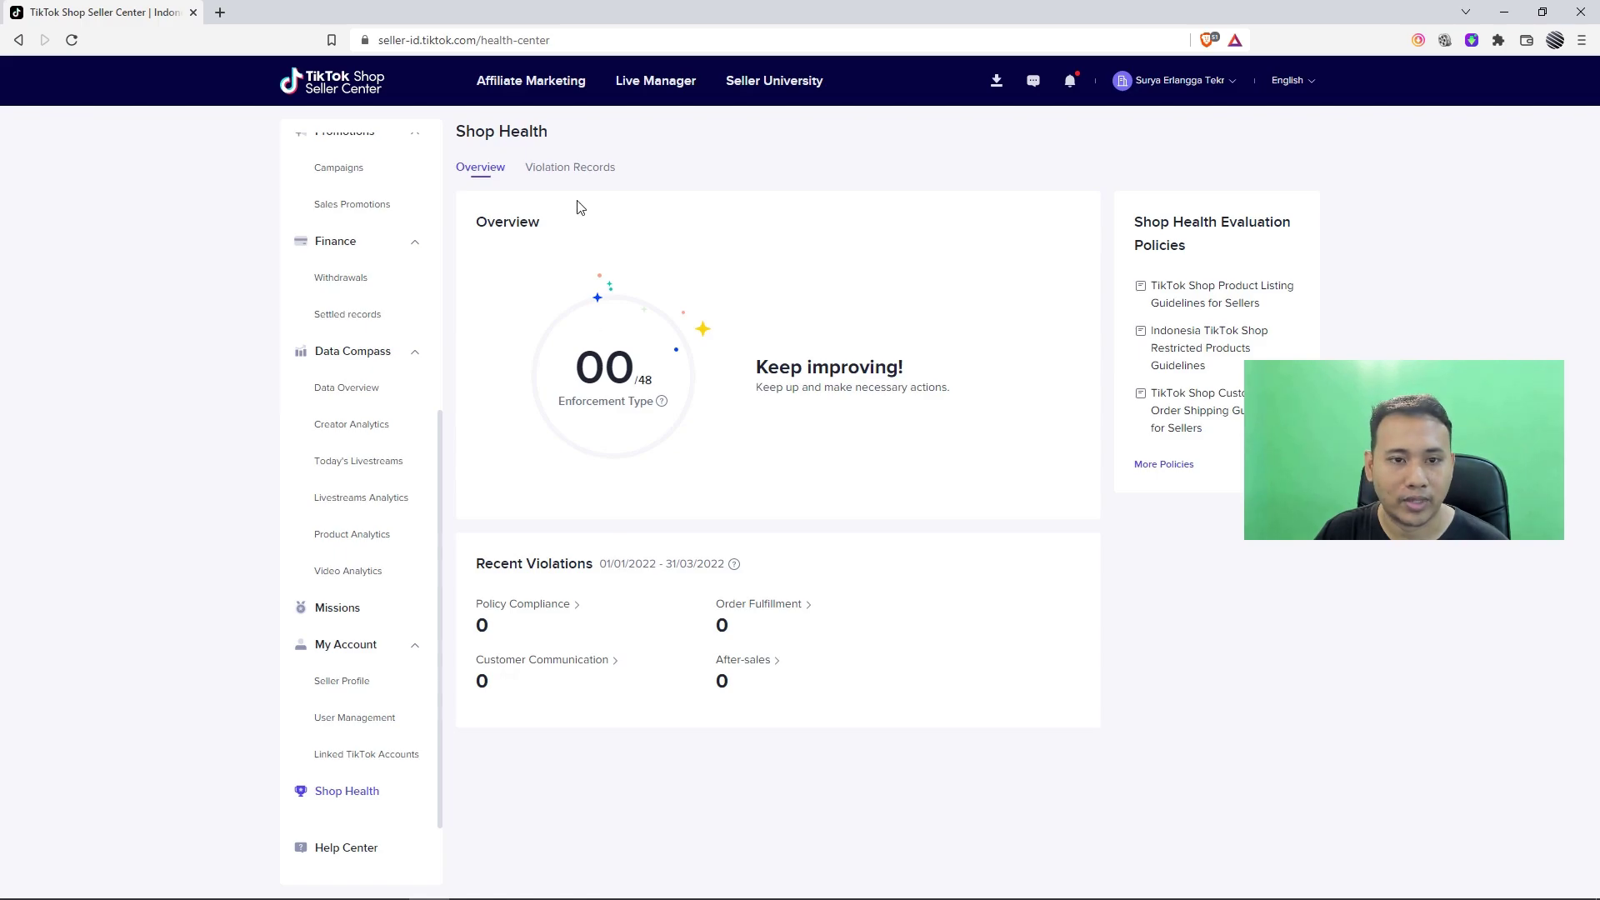
{"action": "left_click", "coordinate": [572, 175]}
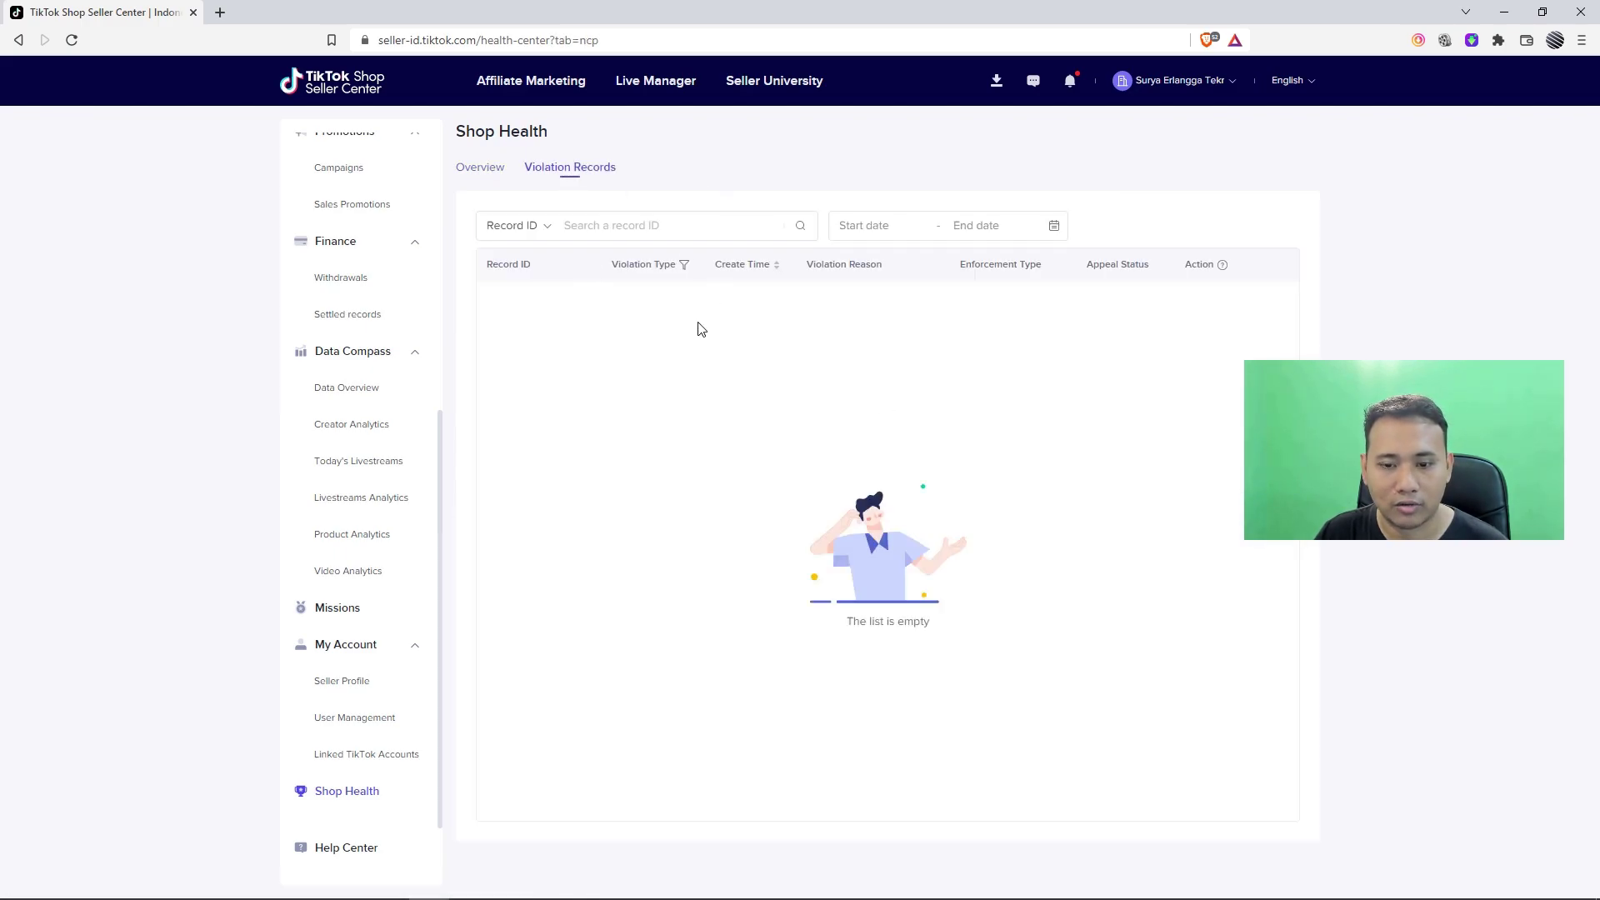